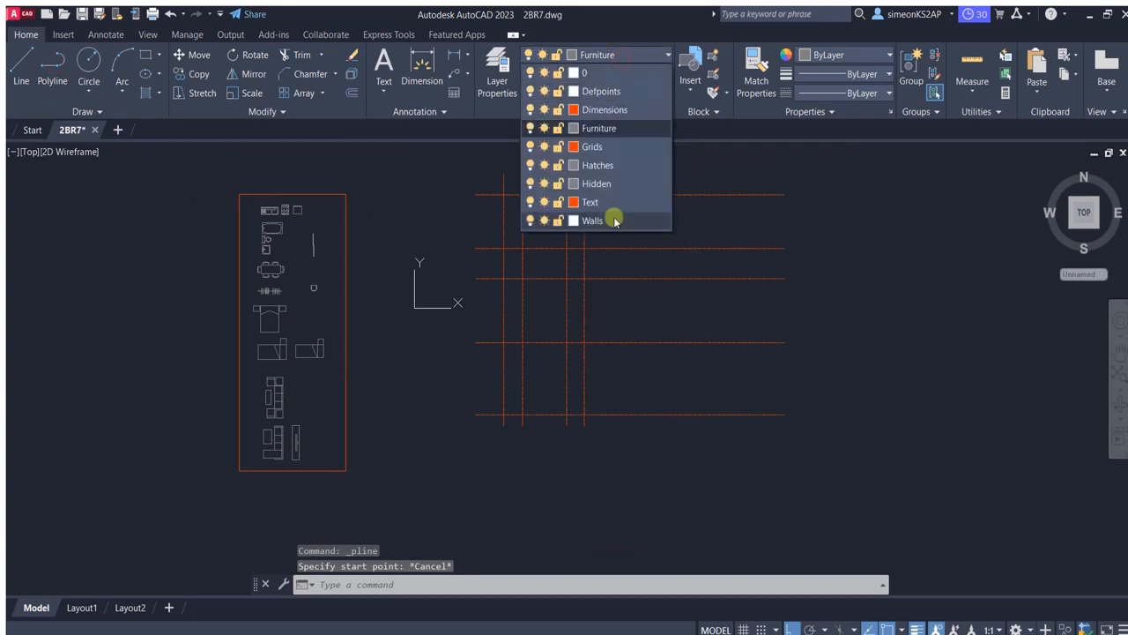
On the Walls layer, trace the closed outer wall outline with a polyline along the grid intersections, including the step at the lower left.
click(614, 217)
click(52, 66)
scroll(555, 390, up, 2)
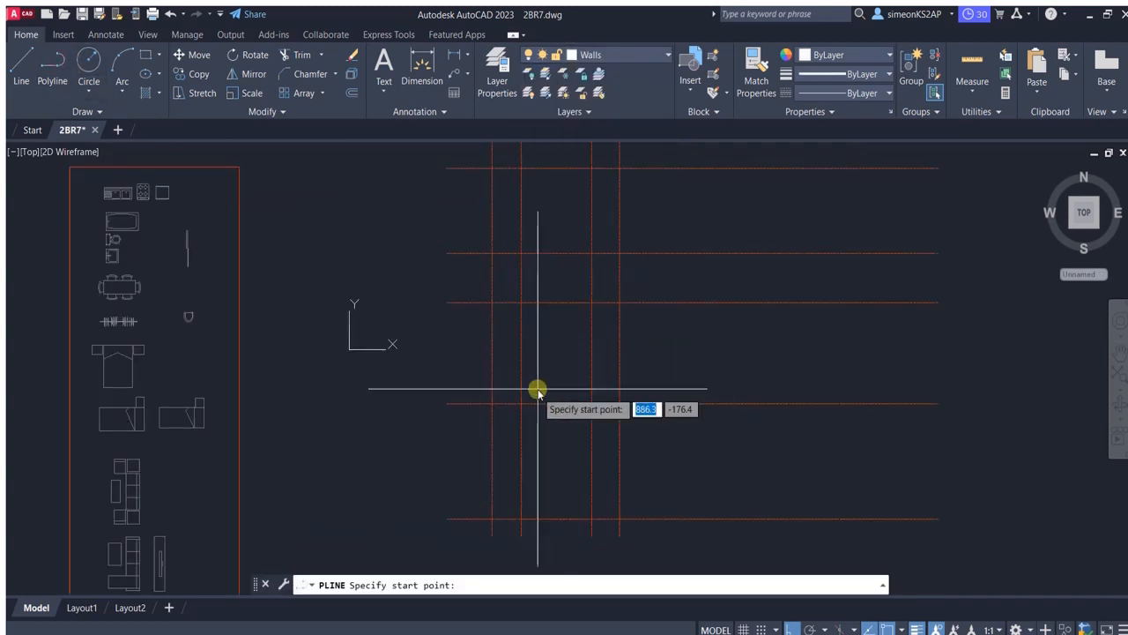
click(522, 406)
middle_drag(522, 408, 513, 496)
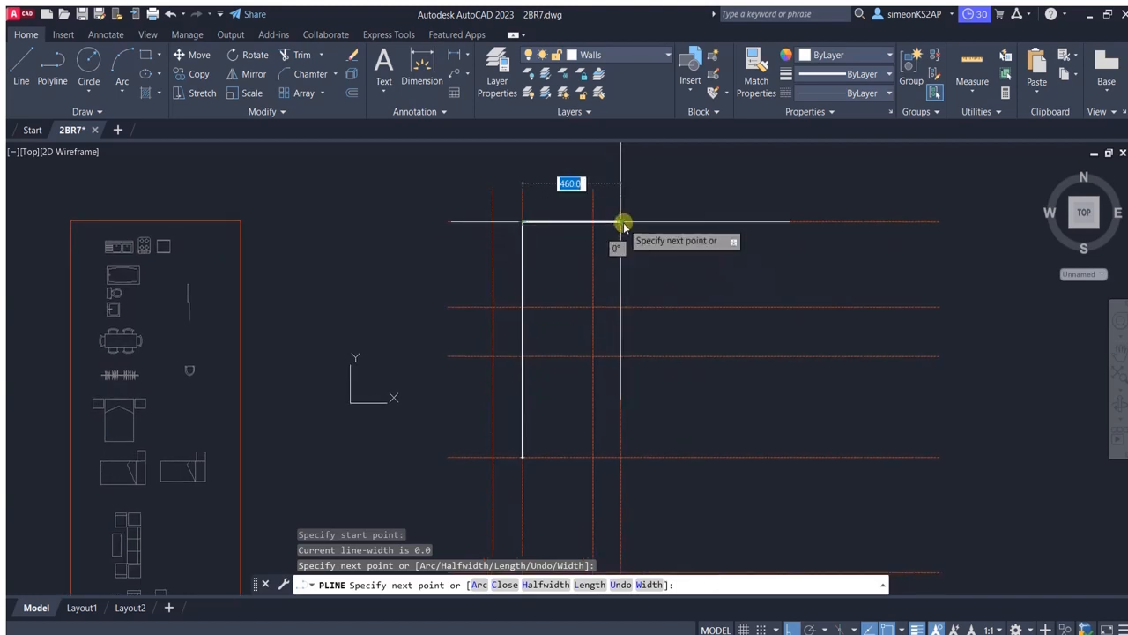
click(621, 222)
scroll(667, 335, down, 4)
scroll(678, 324, up, 4)
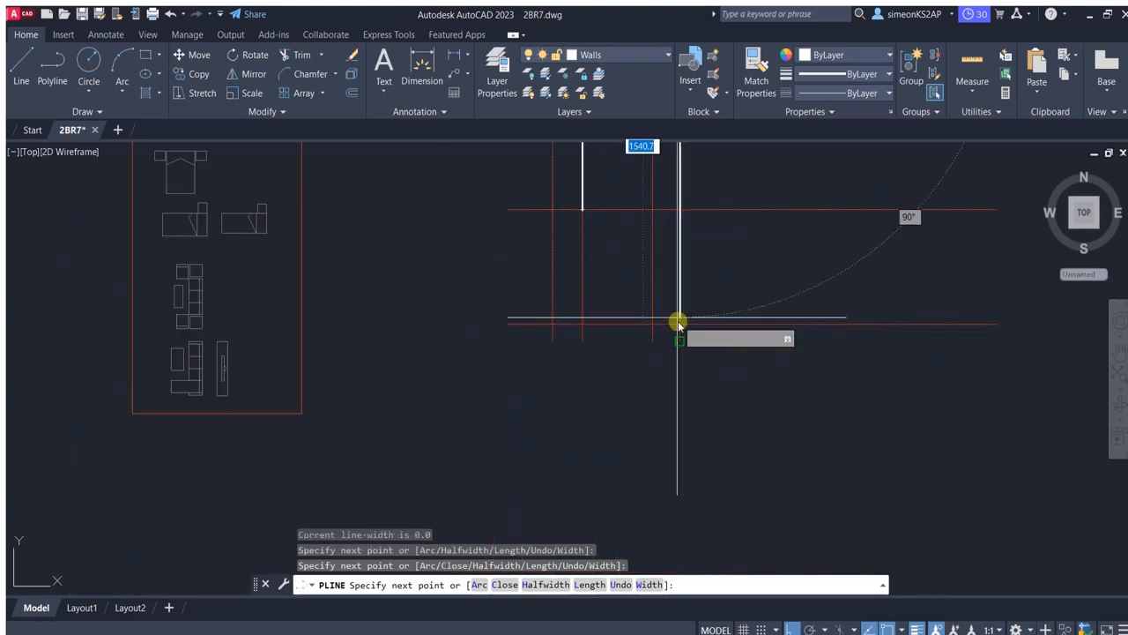
click(554, 325)
middle_drag(554, 329, 566, 372)
scroll(567, 373, up, 2)
scroll(591, 317, down, 4)
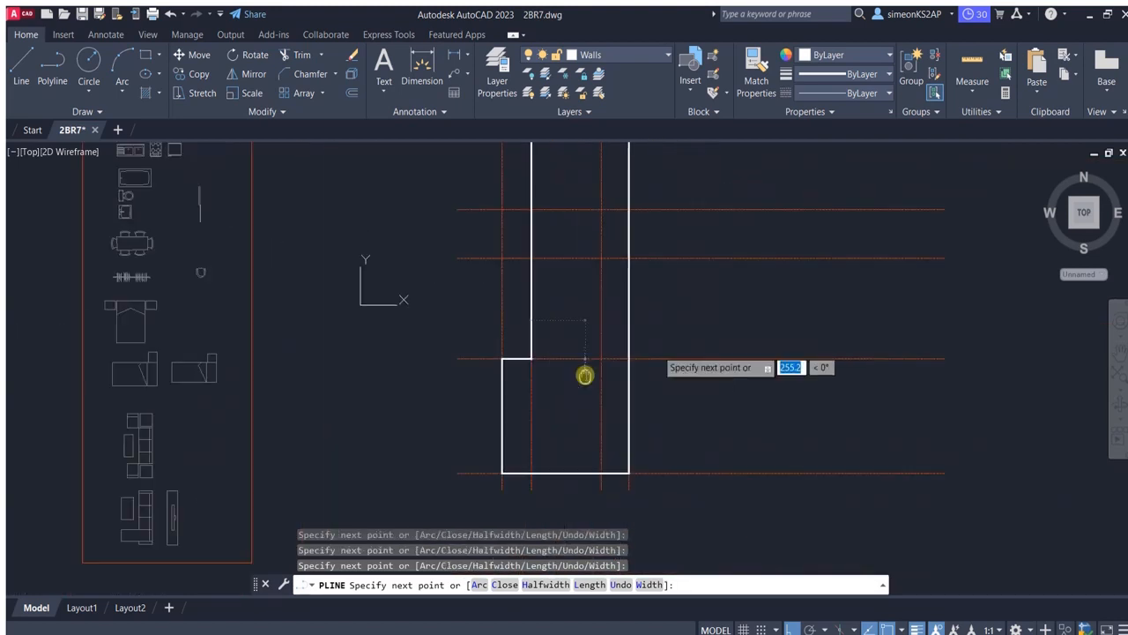
key(Escape)
Draw two horizontal partition polylines along the second and third horizontal grid lines, from the left wall to the third vertical grid line.
scroll(554, 332, up, 3)
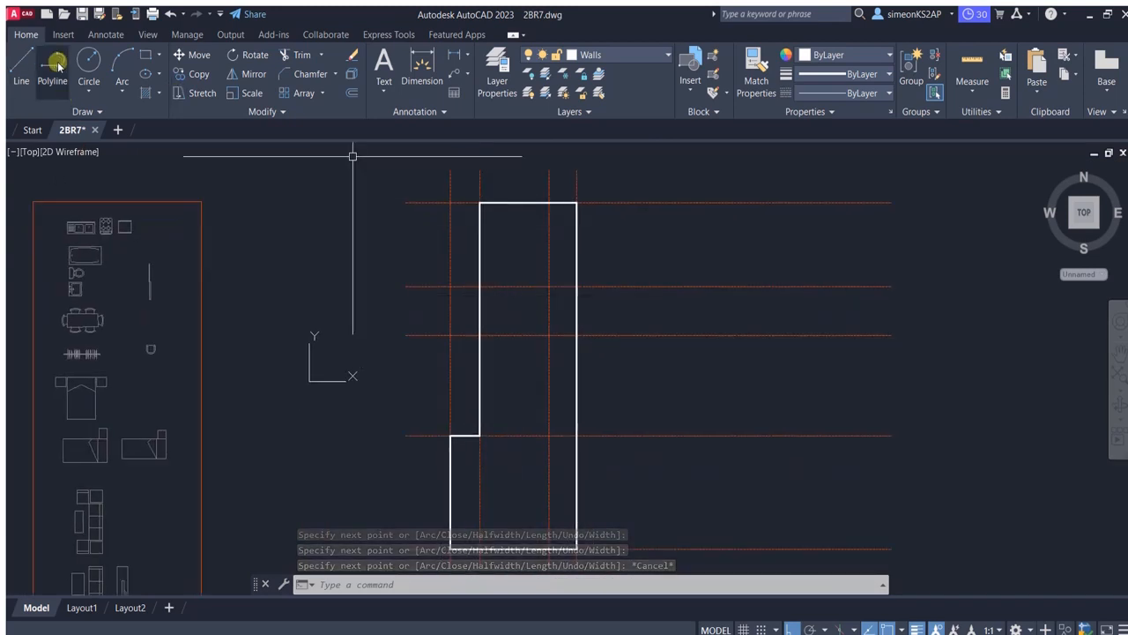
key(Return)
scroll(559, 262, up, 3)
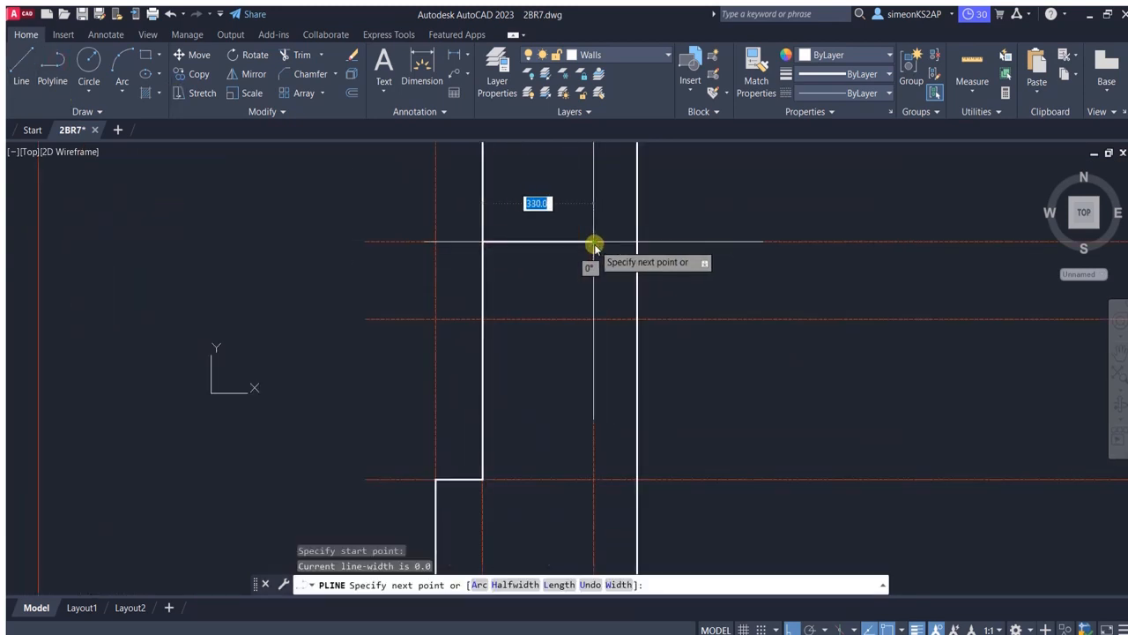
click(594, 243)
key(Escape)
middle_drag(594, 244, 602, 174)
click(52, 67)
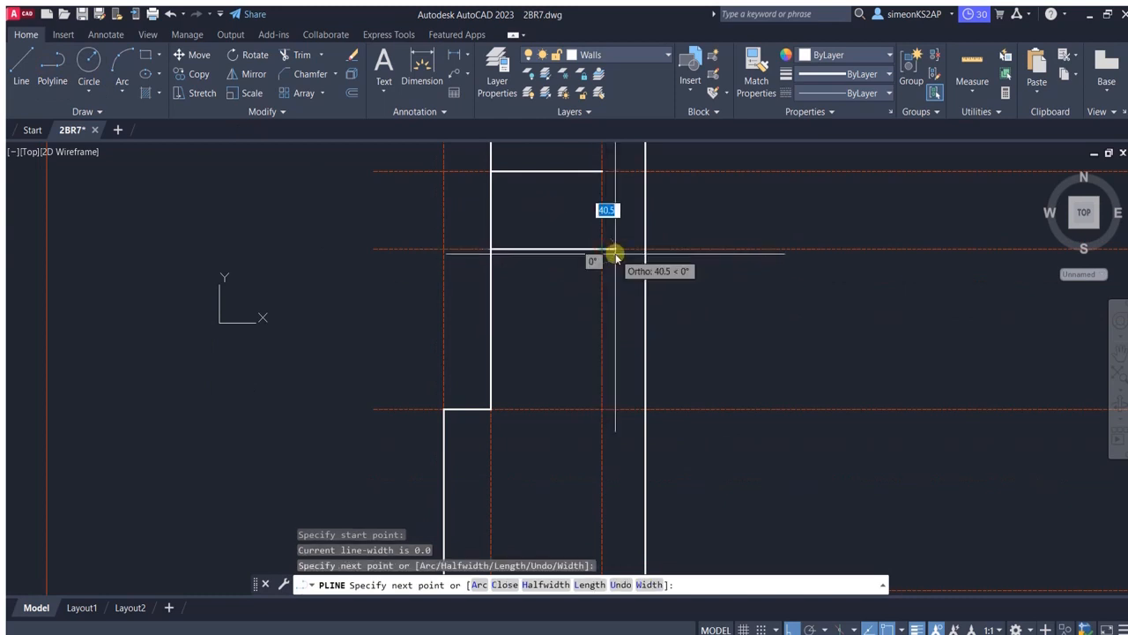
scroll(615, 256, down, 3)
middle_drag(574, 365, 574, 341)
key(Escape)
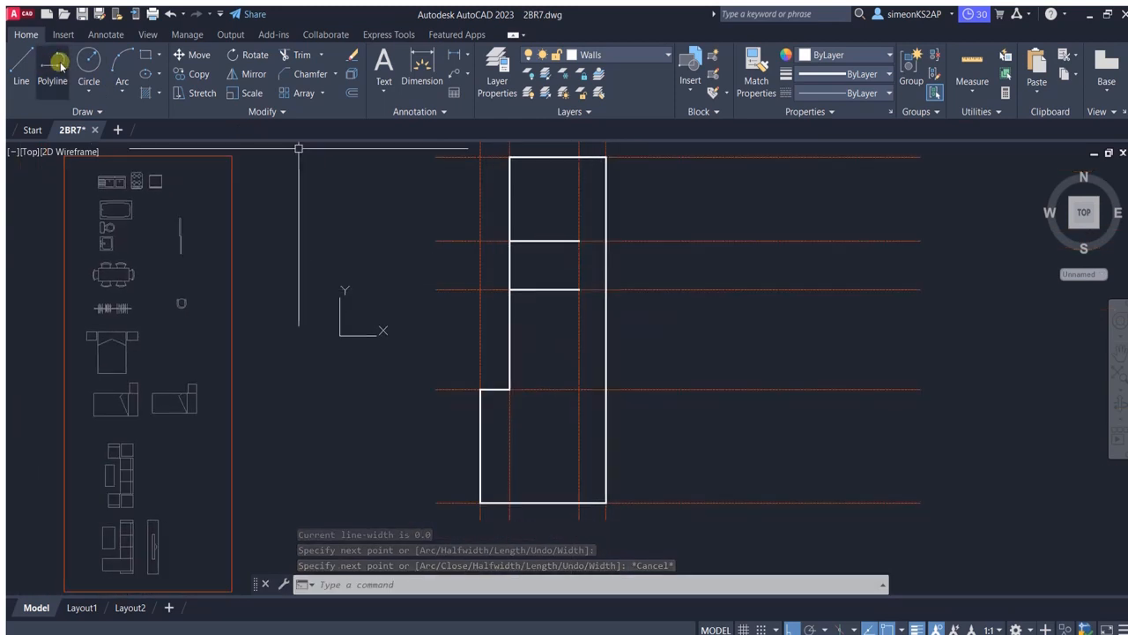
Draw a vertical partition polyline along the third vertical grid line, from the upper partition down to the fourth horizontal grid line.
click(60, 67)
scroll(571, 231, up, 2)
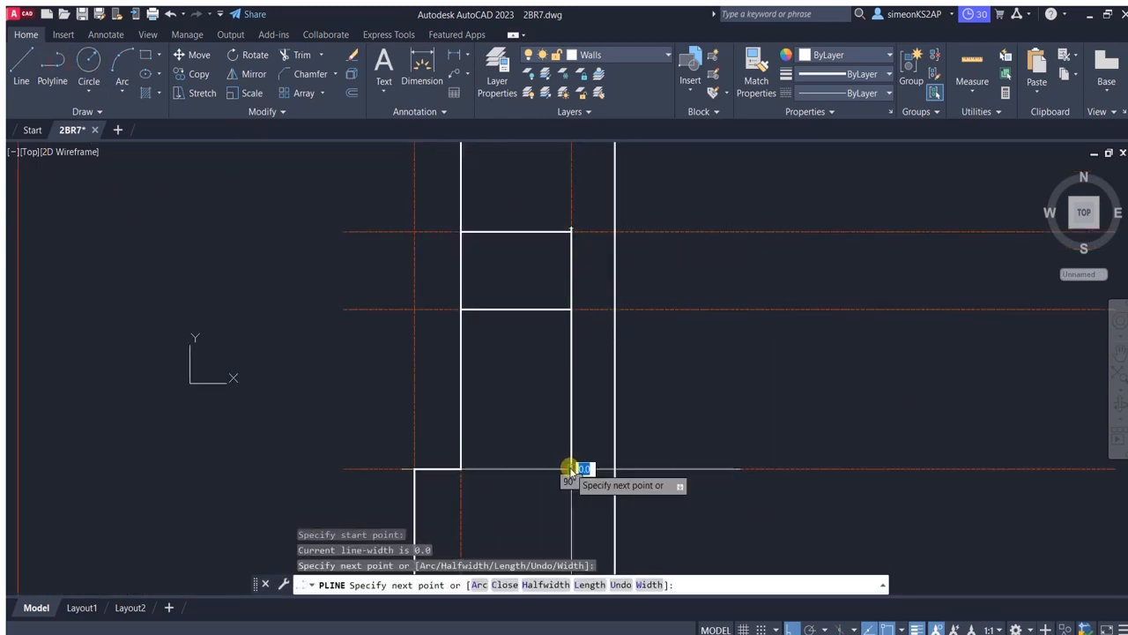
middle_drag(571, 468, 597, 411)
key(Escape)
scroll(561, 404, down, 2)
Draw a horizontal partition polyline along the fourth horizontal grid line, from the stepped corner to the right outer wall.
click(52, 63)
scroll(403, 396, up, 4)
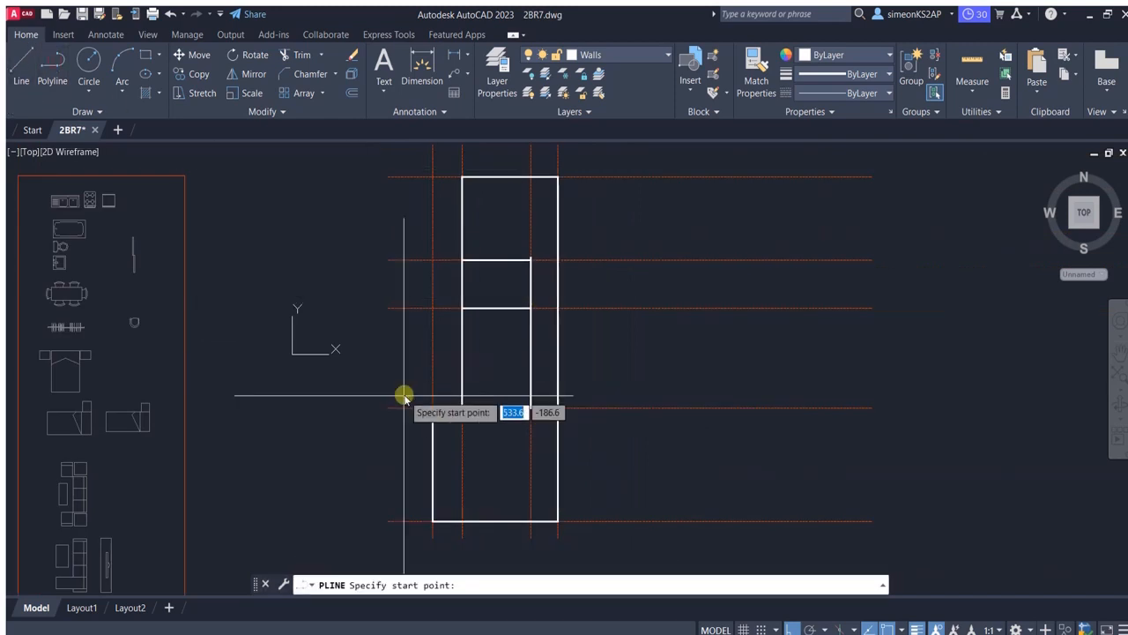
click(491, 418)
key(Escape)
Stretch the right end of the middle horizontal partition to the right outer wall.
scroll(652, 419, up, 2)
middle_drag(652, 419, 579, 501)
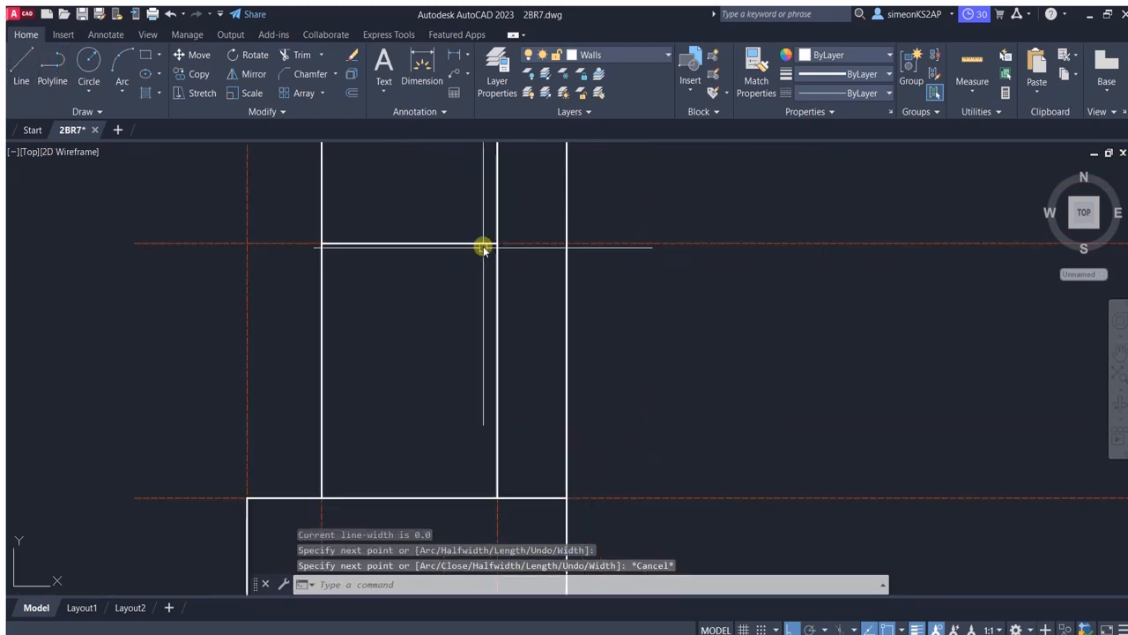
click(572, 243)
key(Escape)
scroll(637, 320, down, 2)
middle_drag(639, 323, 643, 305)
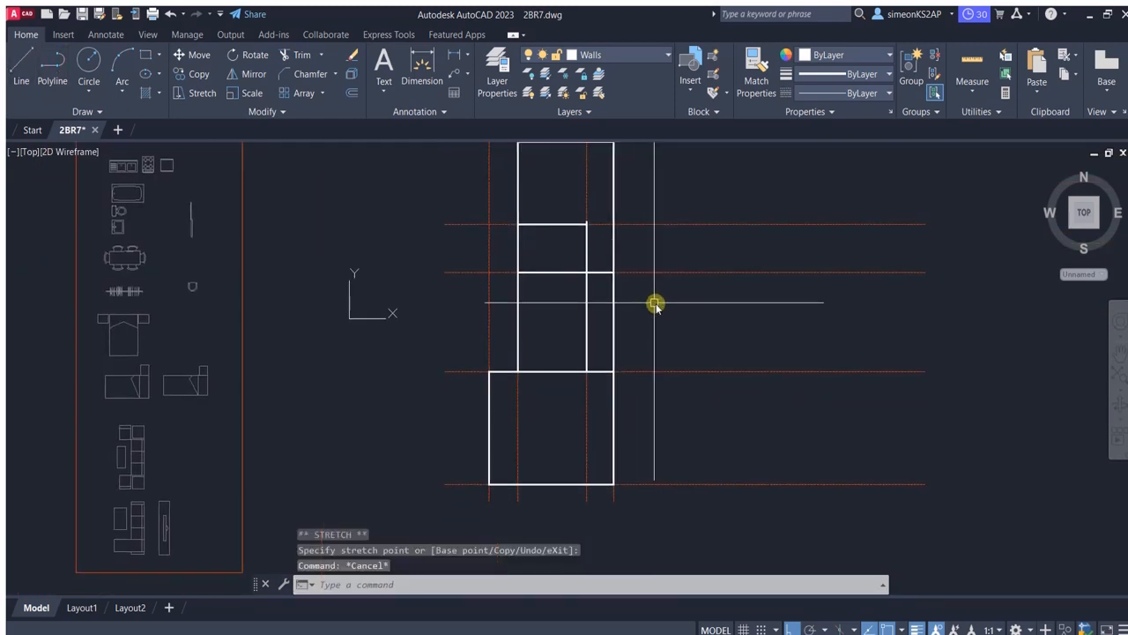
Undo the stretch of the middle horizontal partition.
key(ctrl+z)
scroll(530, 318, down, 3)
key(ctrl+z)
key(ctrl+z)
scroll(512, 263, down, 2)
middle_drag(512, 264, 517, 332)
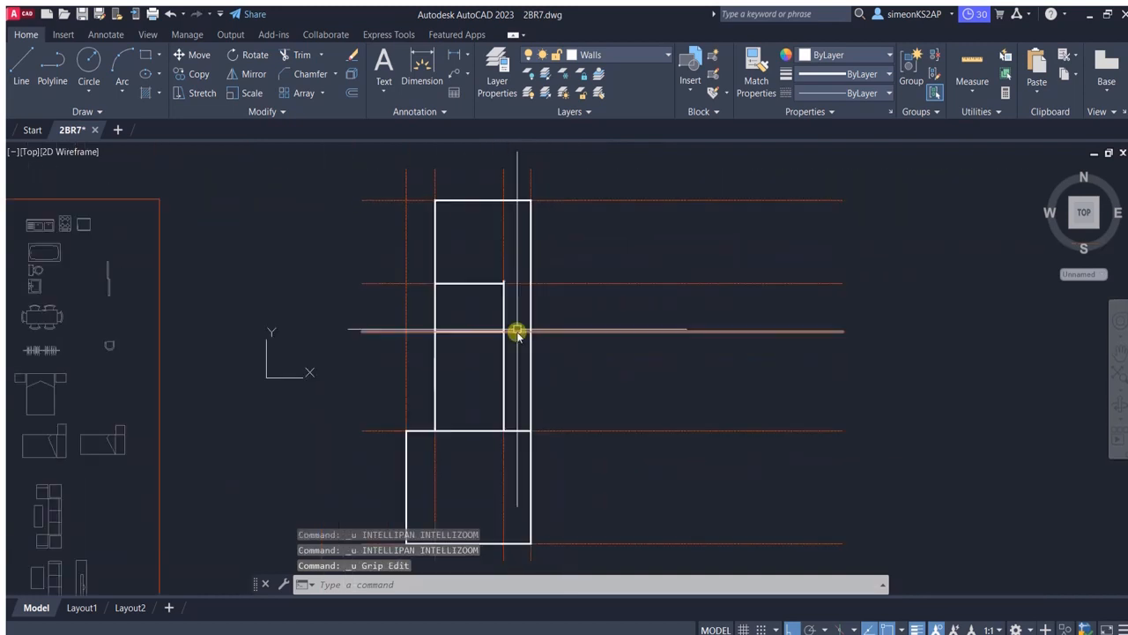
Stretch the right end of the upper horizontal partition to the right outer wall.
scroll(512, 297, up, 1)
click(491, 277)
click(500, 277)
scroll(524, 264, up, 2)
key(Escape)
scroll(529, 269, up, 1)
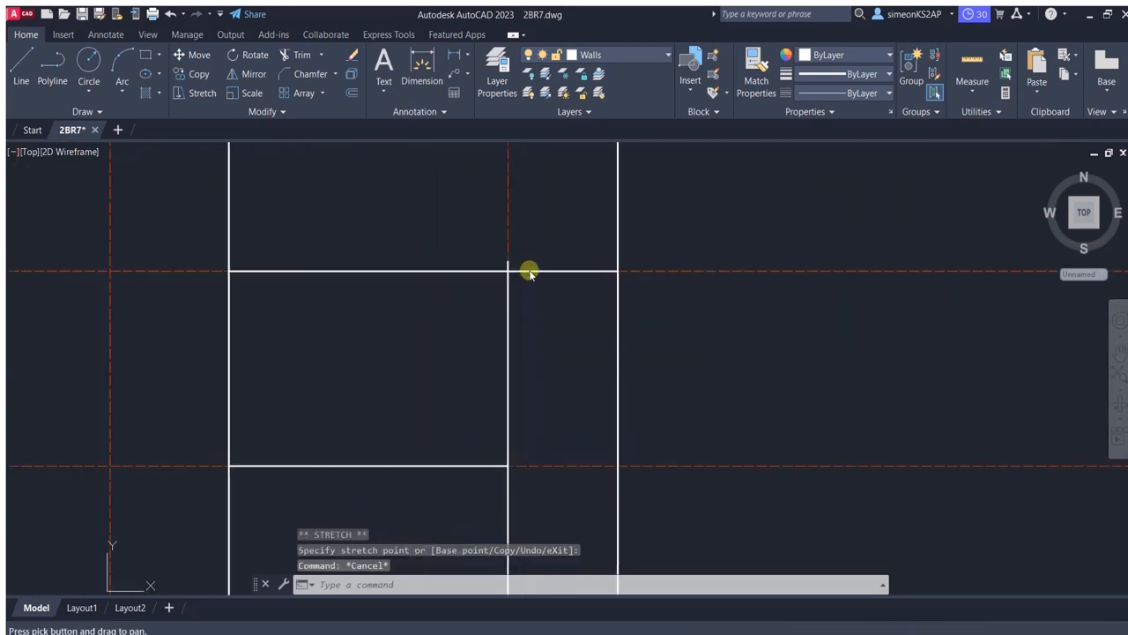
Trim the stub of the vertical partition that projects above the upper horizontal partition.
scroll(492, 267, up, 1)
click(295, 54)
scroll(529, 300, down, 6)
key(Escape)
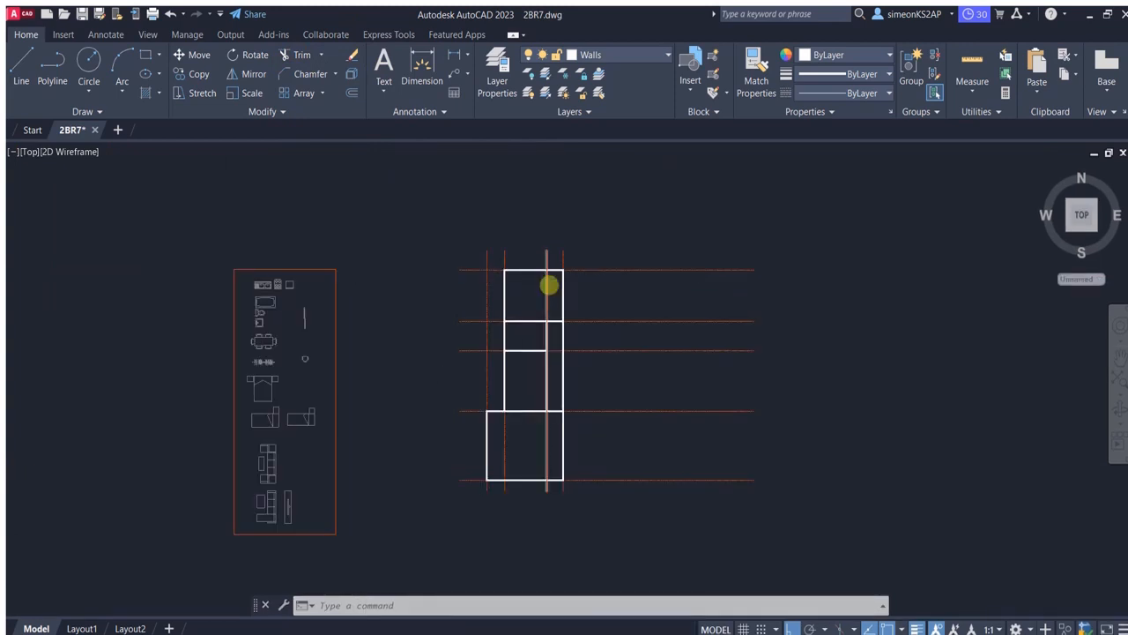
Offset the outer wall outline by 10 to both the outside and the inside.
click(351, 93)
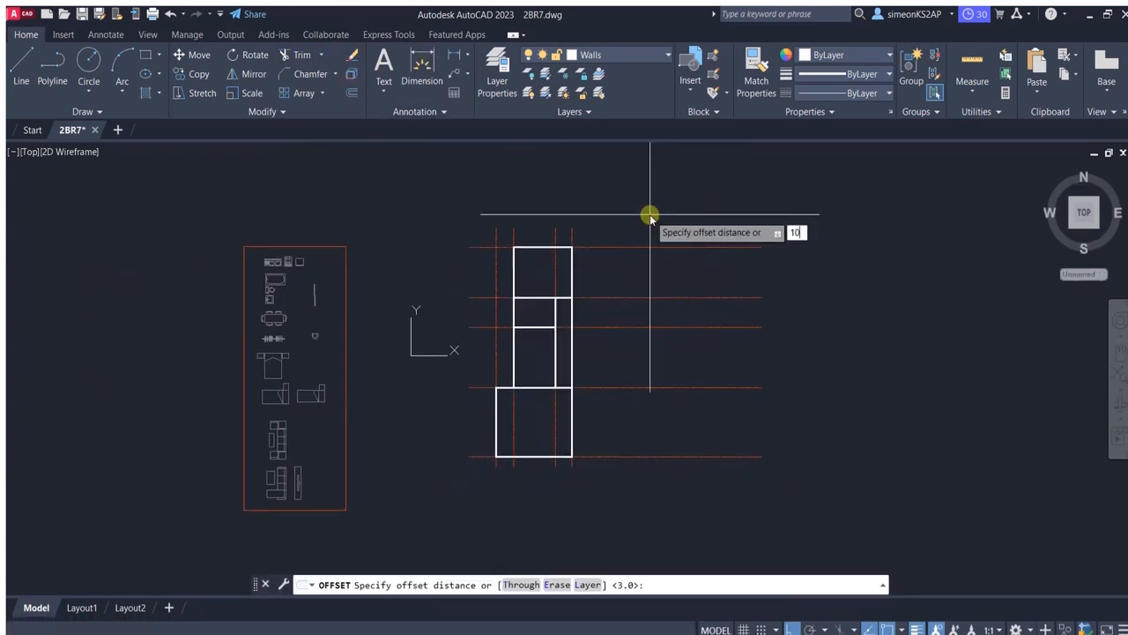
scroll(516, 247, up, 2)
click(534, 246)
click(539, 248)
click(544, 210)
scroll(553, 247, up, 6)
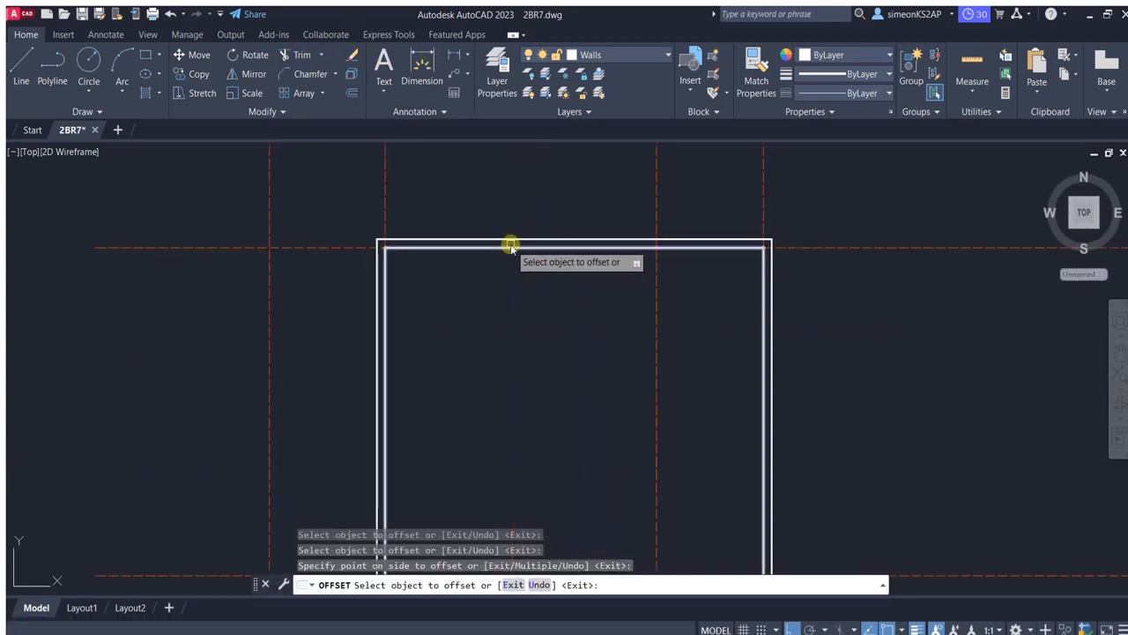
click(511, 247)
click(514, 304)
scroll(514, 304, down, 3)
key(Return)
Set the offset distance to 7.5 and offset the upper horizontal partition to both sides.
key(Return)
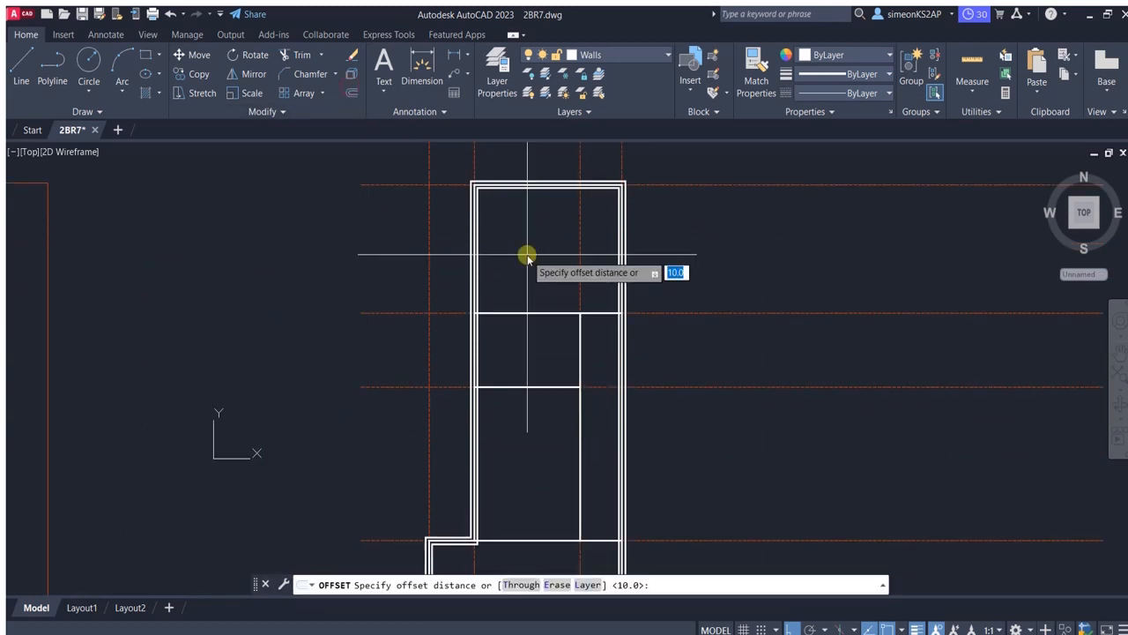
text(7.5)
key(Return)
scroll(511, 307, up, 5)
click(509, 322)
click(517, 252)
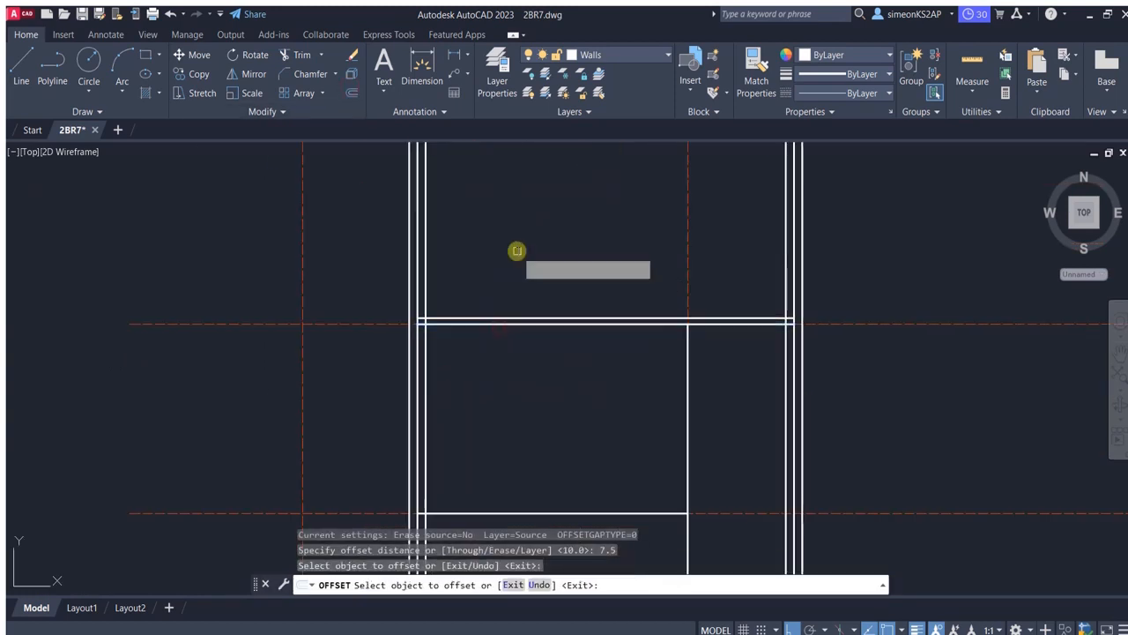
click(540, 324)
click(543, 384)
Offset the vertical partition and the middle horizontal partition by 7.5 to both sides.
middle_drag(660, 406, 650, 324)
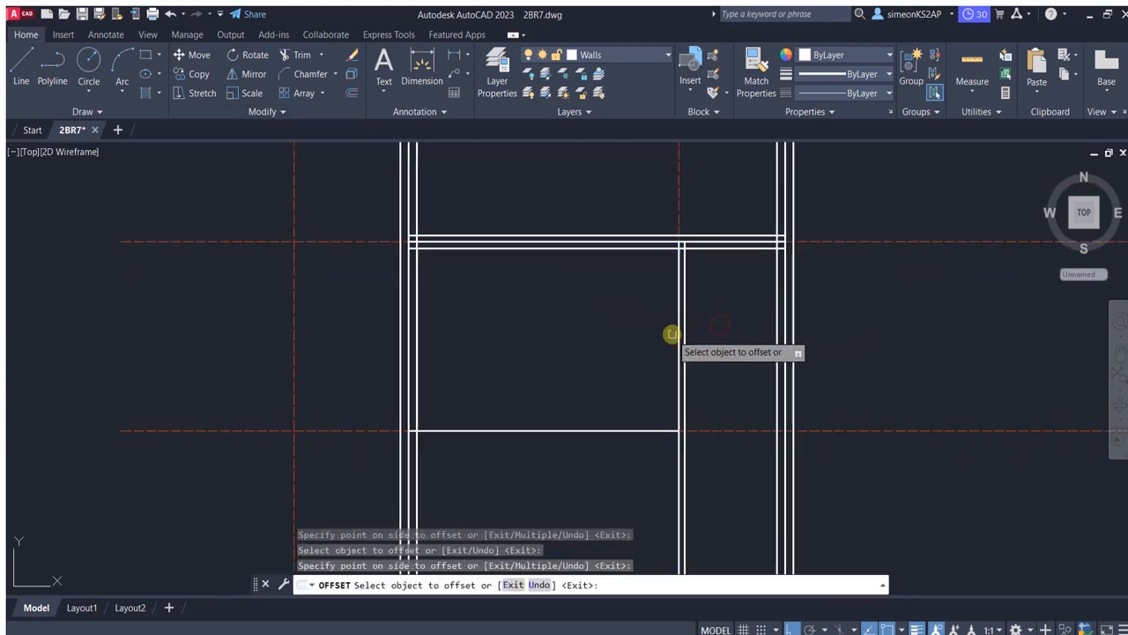
middle_drag(546, 424, 583, 345)
click(583, 351)
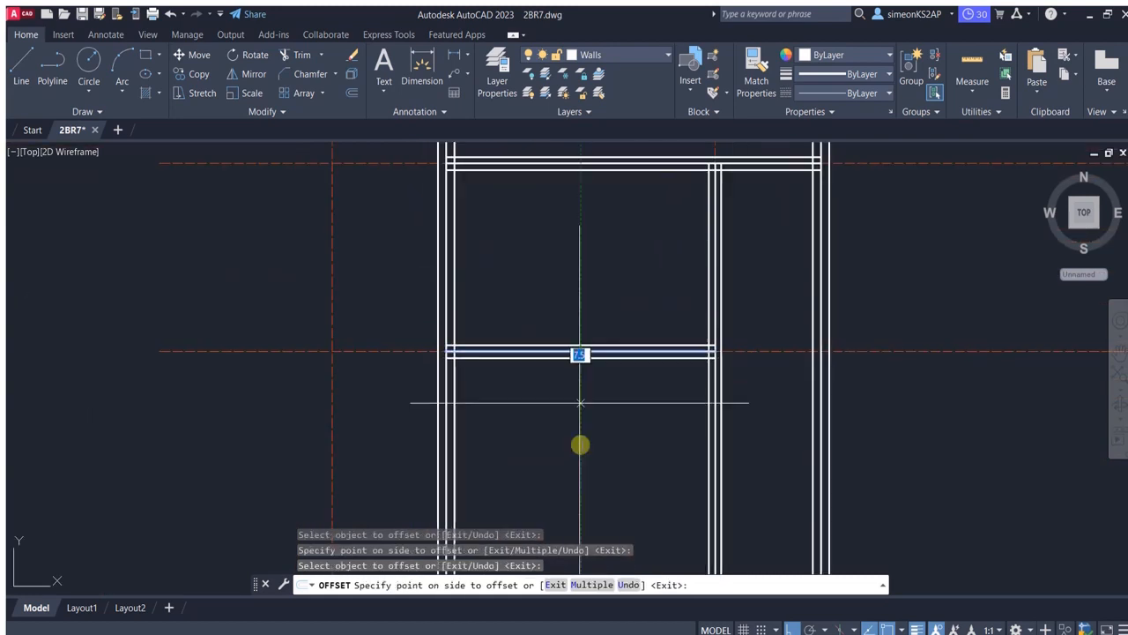
click(579, 446)
Offset the bottom horizontal partition by 7.5 to both sides.
scroll(578, 454, down, 5)
middle_drag(562, 534, 566, 400)
scroll(568, 400, up, 5)
click(593, 472)
click(598, 504)
click(602, 471)
click(604, 411)
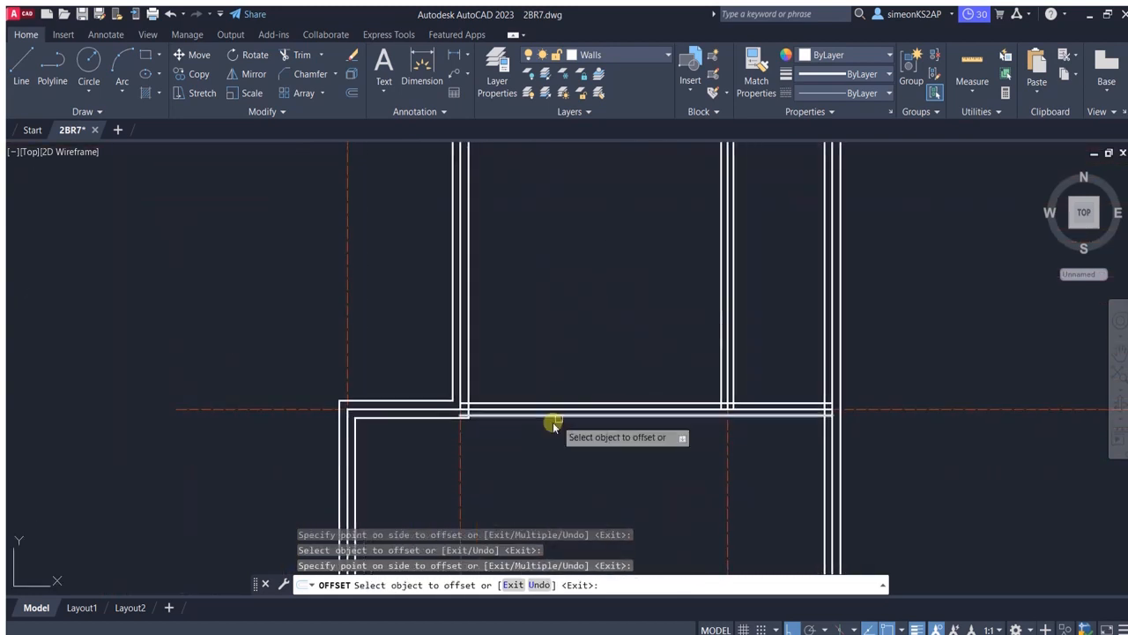
Move the bottom partition's lower offset line down into alignment with the inner wall line at the stepped corner.
scroll(549, 421, up, 5)
key(Escape)
click(211, 56)
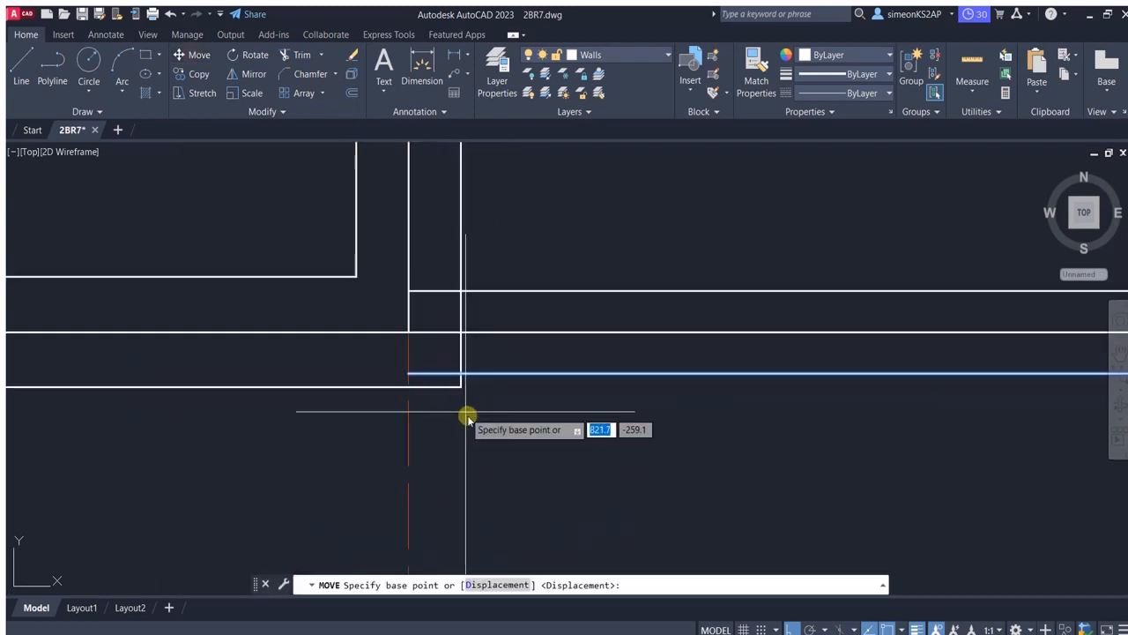
click(464, 402)
scroll(461, 383, up, 3)
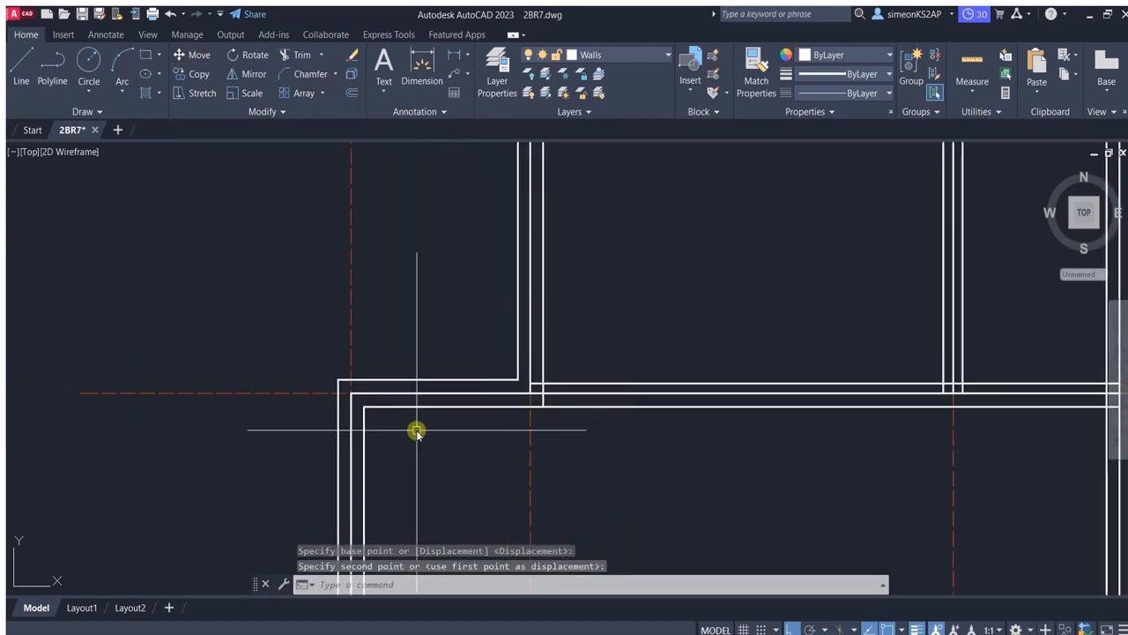
click(603, 411)
scroll(483, 402, up, 4)
key(Escape)
scroll(529, 360, down, 5)
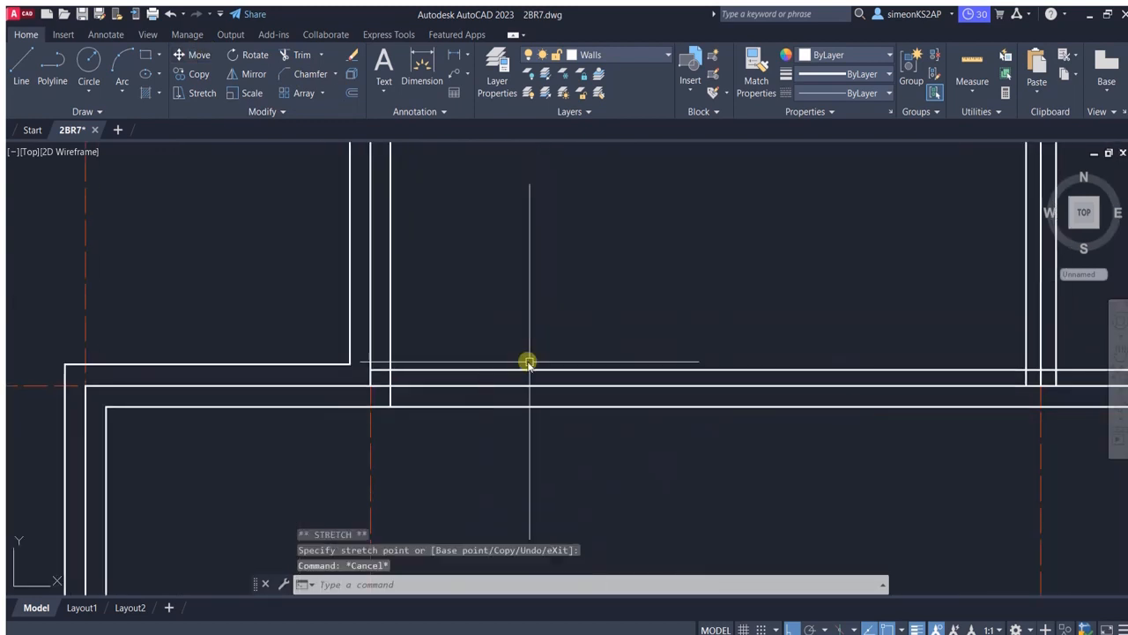
Select the original centre polylines of the outer walls and partitions and erase them.
scroll(517, 332, up, 4)
scroll(504, 307, down, 3)
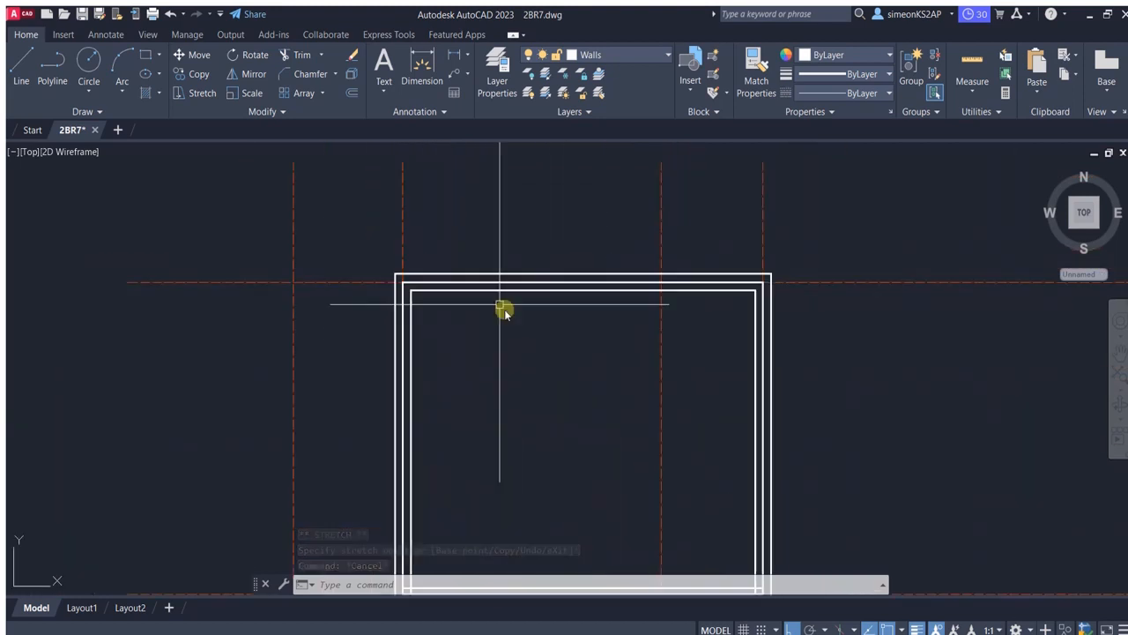
scroll(628, 255, up, 4)
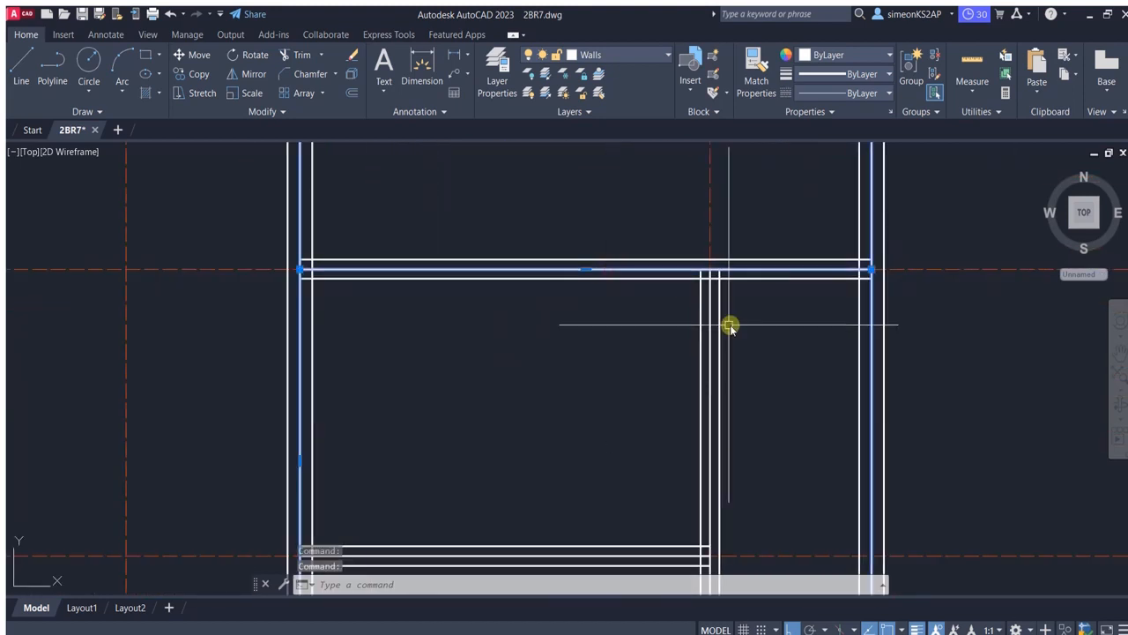
scroll(712, 317, down, 4)
scroll(604, 376, up, 4)
scroll(574, 373, down, 3)
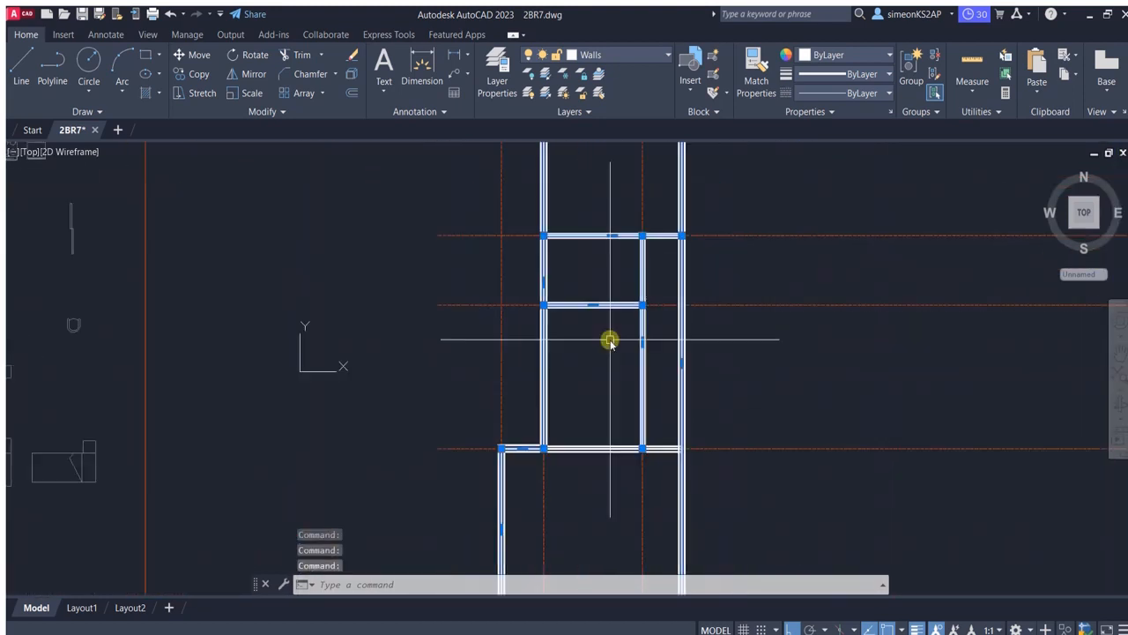
scroll(609, 337, up, 3)
scroll(510, 412, down, 4)
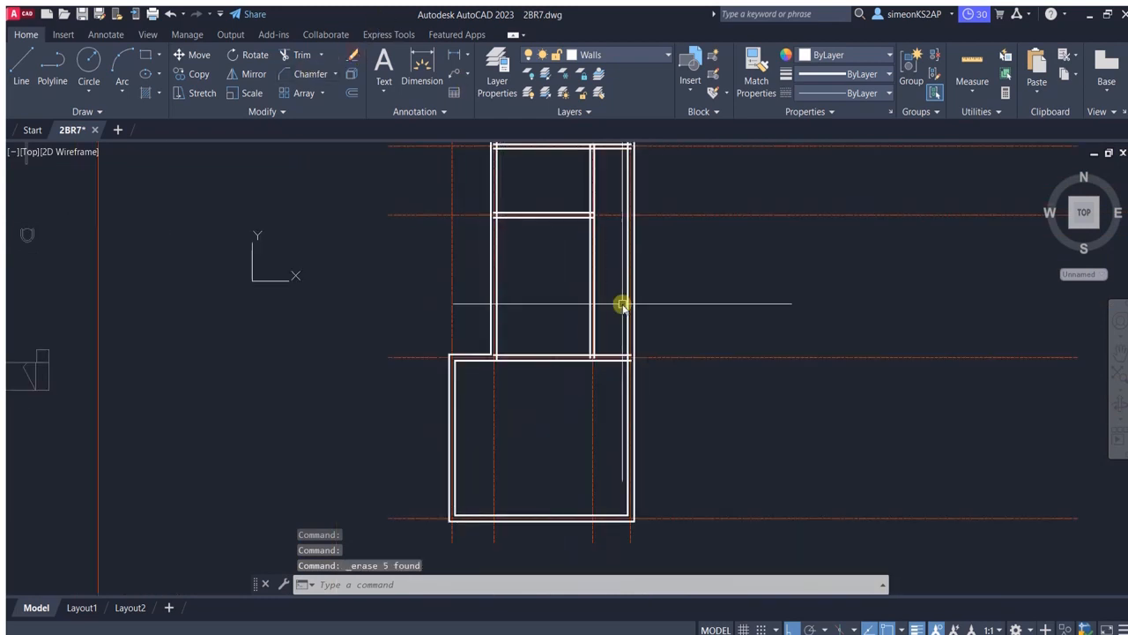
Turn off the Grids layer by picking one of the grid lines.
middle_drag(622, 304, 599, 406)
middle_drag(521, 256, 512, 377)
click(528, 75)
click(419, 265)
scroll(472, 256, up, 5)
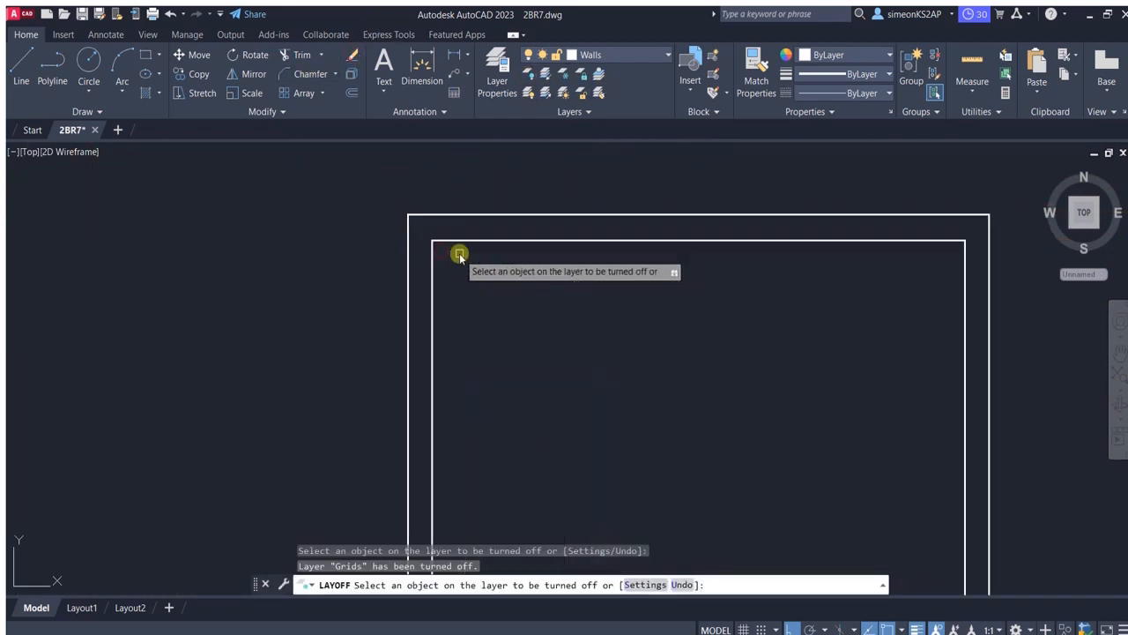
Trim the overlapping lines where the upper partition meets the left outer wall so the junction is open.
scroll(460, 254, down, 2)
middle_drag(459, 254, 470, 181)
click(301, 56)
scroll(439, 463, up, 4)
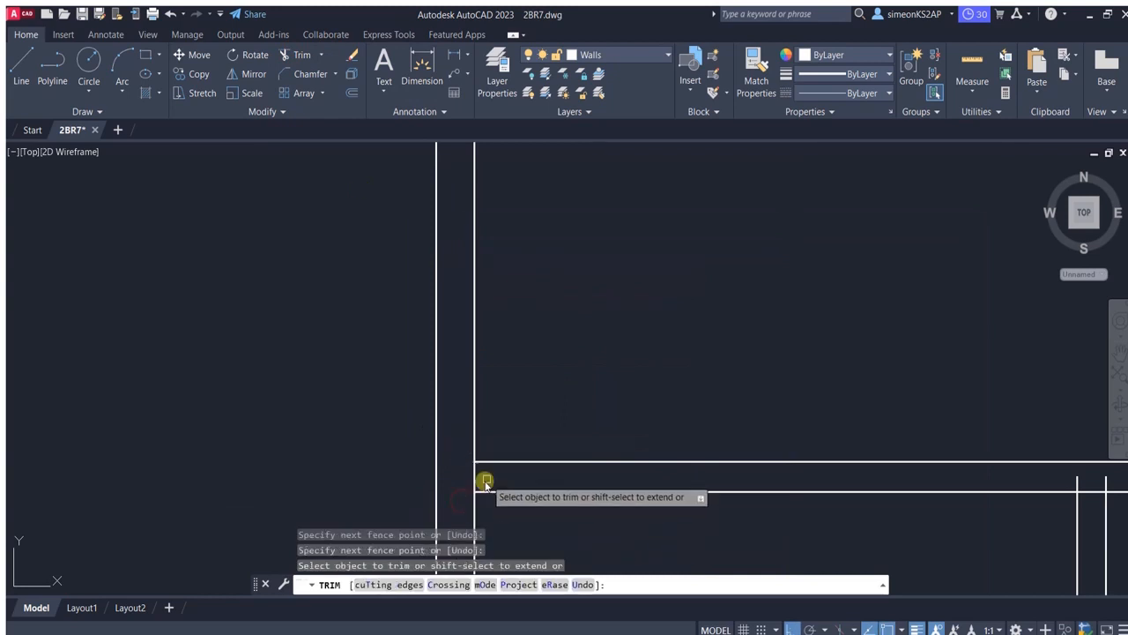
click(486, 480)
click(456, 474)
Trim the overlapping lines where the vertical partition meets the upper partition into an open T-junction.
scroll(476, 469, down, 5)
middle_drag(531, 467, 521, 360)
scroll(608, 369, up, 4)
click(606, 354)
click(570, 354)
click(579, 369)
Trim the overshooting partition lines and the inner wall line where the upper partition meets the right outer wall.
scroll(742, 367, up, 3)
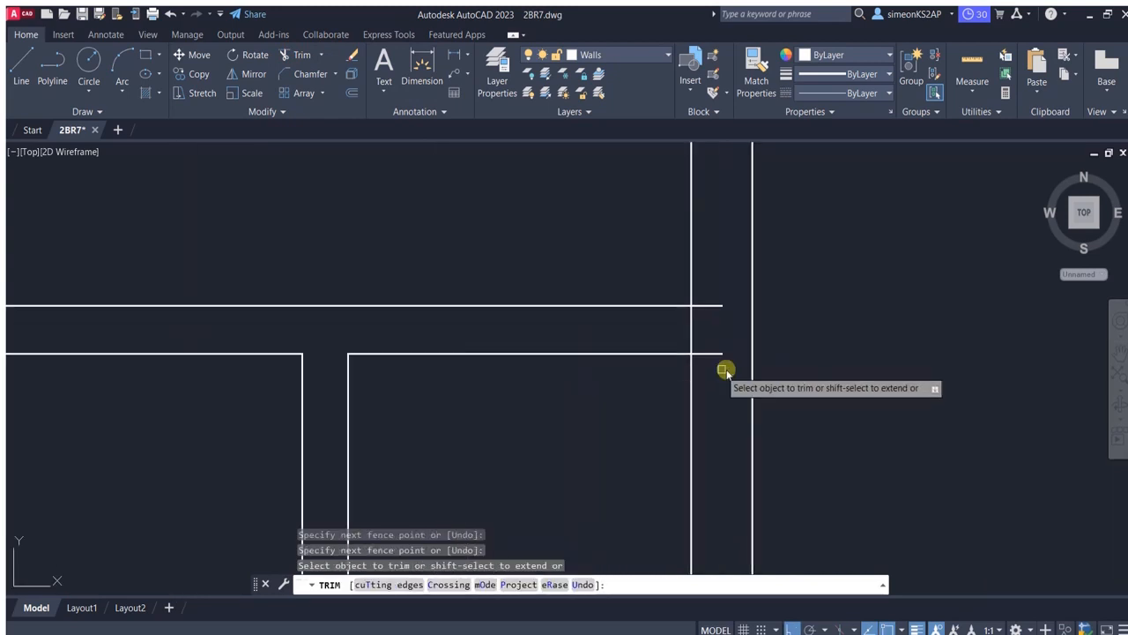
click(715, 369)
click(715, 297)
click(605, 315)
click(679, 316)
Trim the overlapping lines where the middle partition meets the vertical partition and the left outer wall.
scroll(679, 317, down, 4)
middle_drag(643, 367, 605, 300)
scroll(547, 417, up, 4)
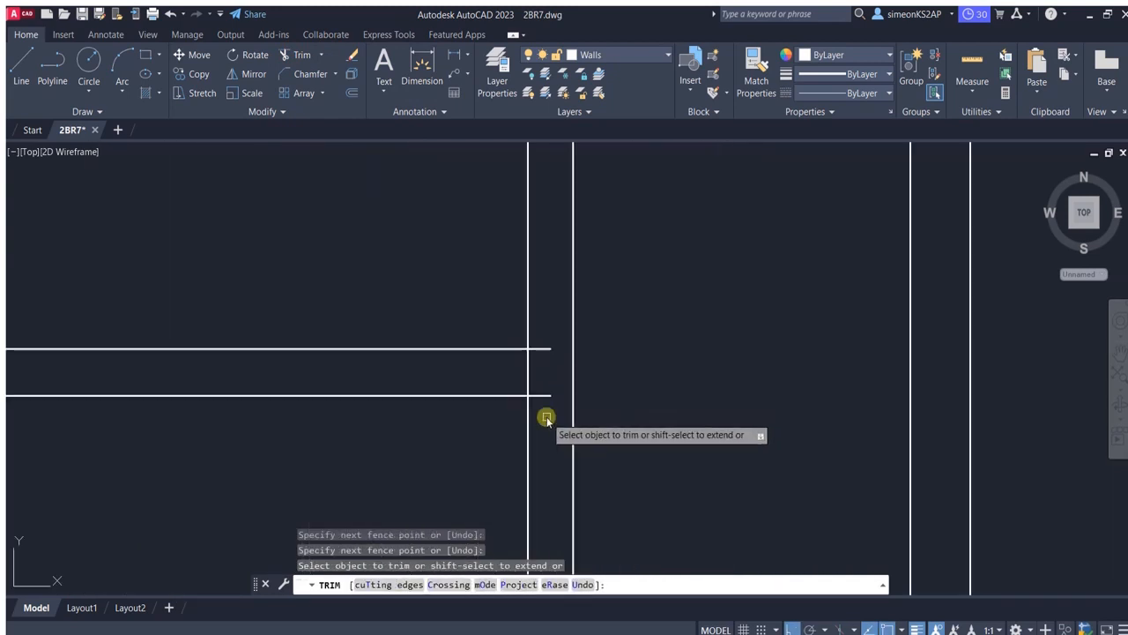
scroll(486, 374, down, 4)
scroll(483, 317, up, 4)
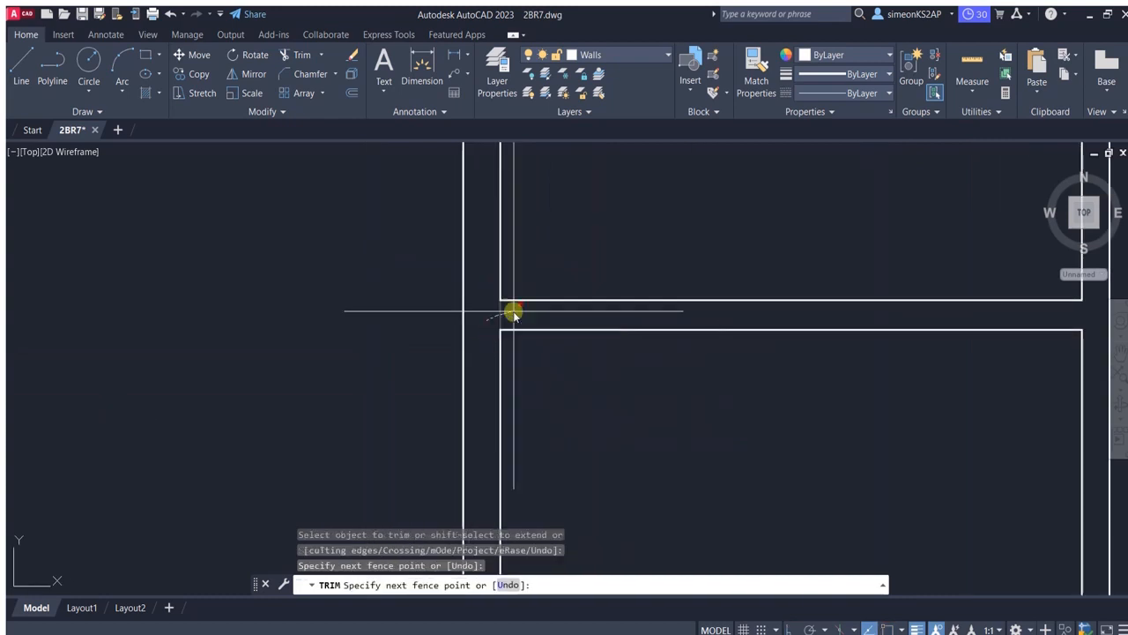
click(514, 311)
Undo the last trim.
scroll(514, 311, down, 4)
middle_drag(601, 432, 576, 303)
scroll(711, 520, up, 4)
middle_drag(749, 548, 612, 379)
key(ctrl+z)
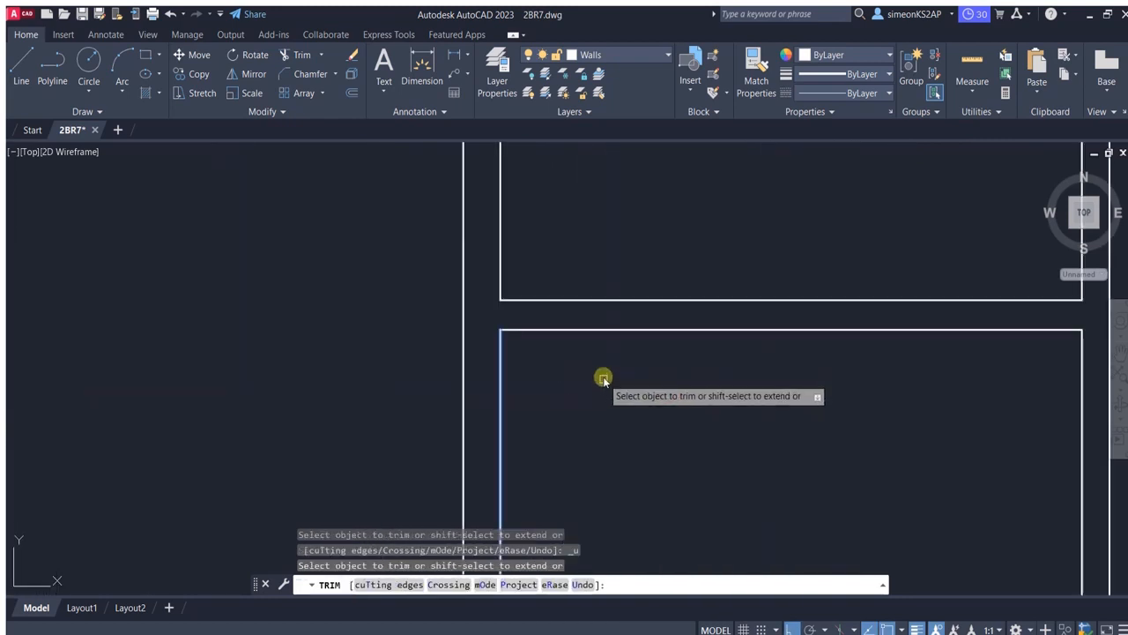
Trim the overshooting lower partition lines and the inner wall line where the lower partition meets the right outer wall.
scroll(602, 381, down, 4)
scroll(724, 469, up, 3)
middle_drag(724, 469, 627, 437)
scroll(627, 437, up, 1)
drag(627, 435, 571, 435)
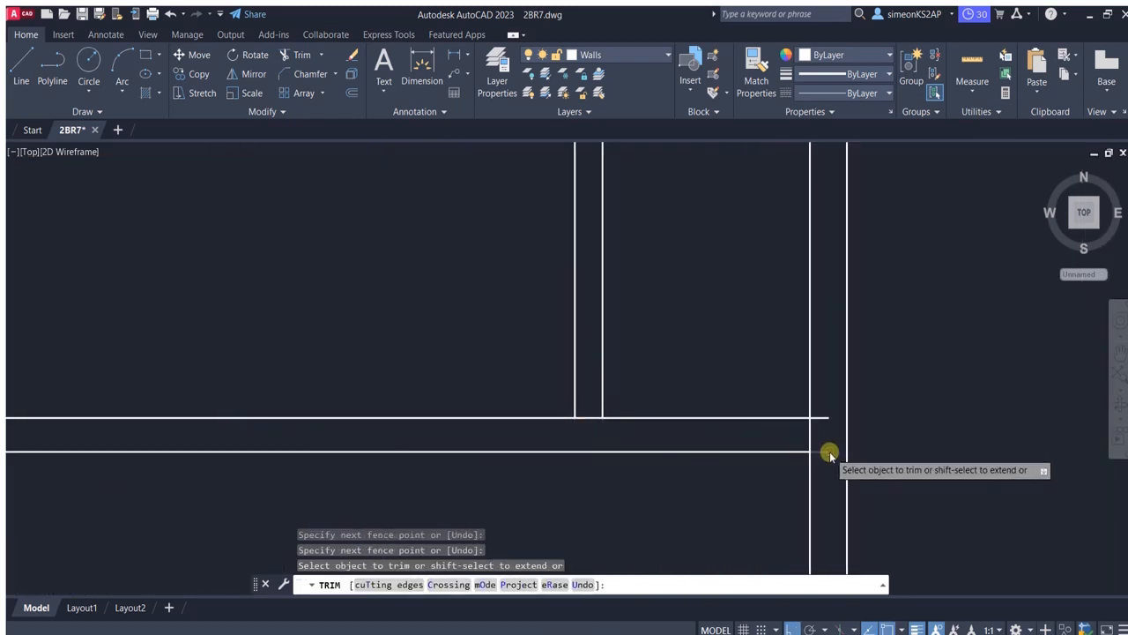
scroll(829, 454, up, 4)
drag(797, 329, 796, 474)
scroll(715, 411, down, 5)
scroll(661, 401, up, 4)
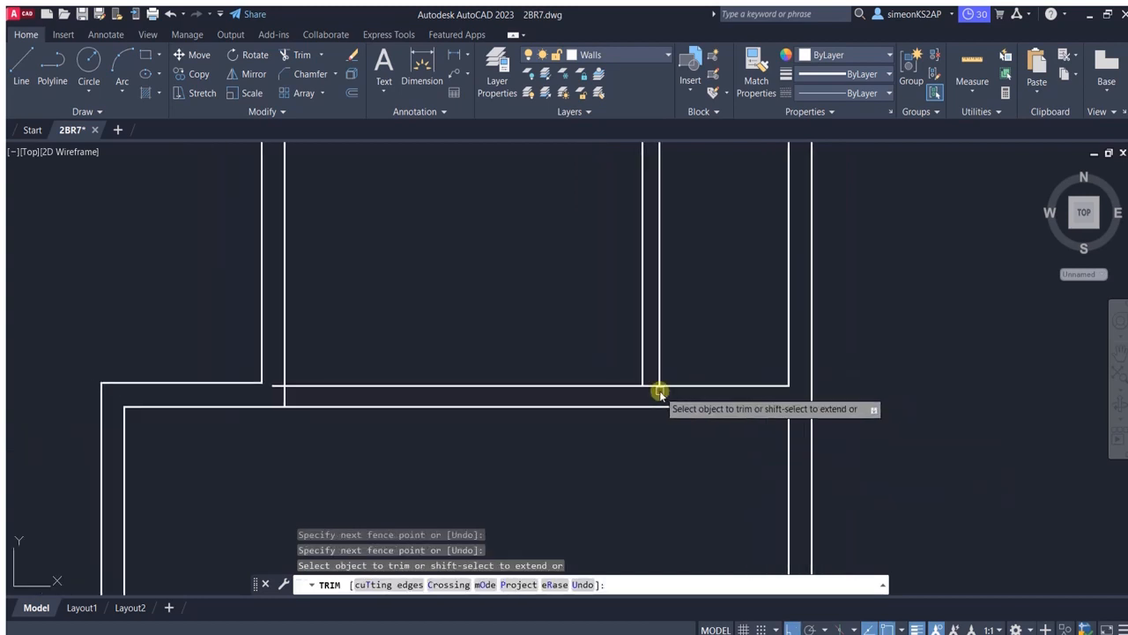
Trim the overlapping lines where the vertical partition and the left outer wall meet the lower partition, and finish trimming.
drag(642, 394, 640, 373)
scroll(640, 373, down, 5)
scroll(533, 375, up, 5)
drag(706, 386, 707, 388)
scroll(719, 384, down, 5)
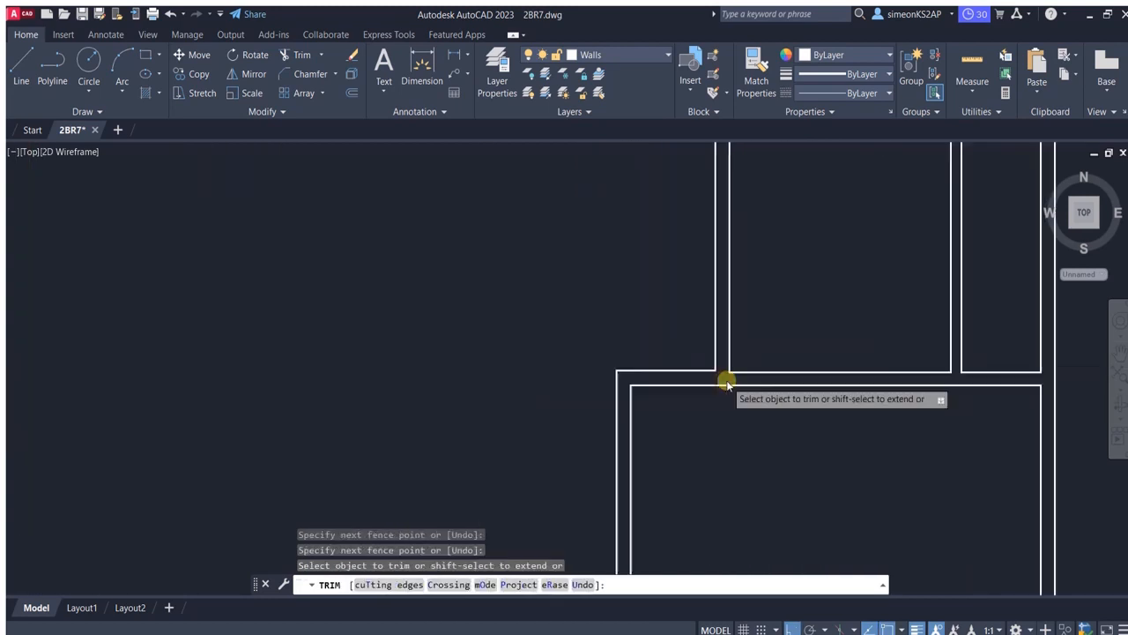
scroll(680, 226, up, 4)
key(Escape)
scroll(643, 329, down, 6)
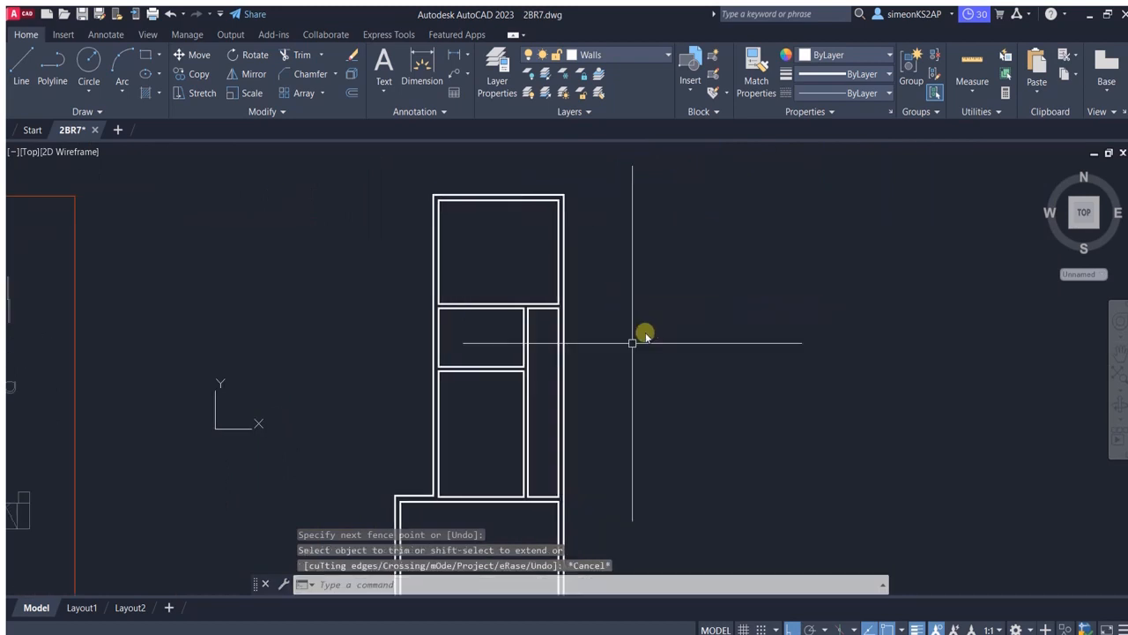
Draw a short polyline door jamb across the upper partition, starting 10 units from the inner corner at the right outer wall.
scroll(687, 443, up, 4)
scroll(743, 397, down, 4)
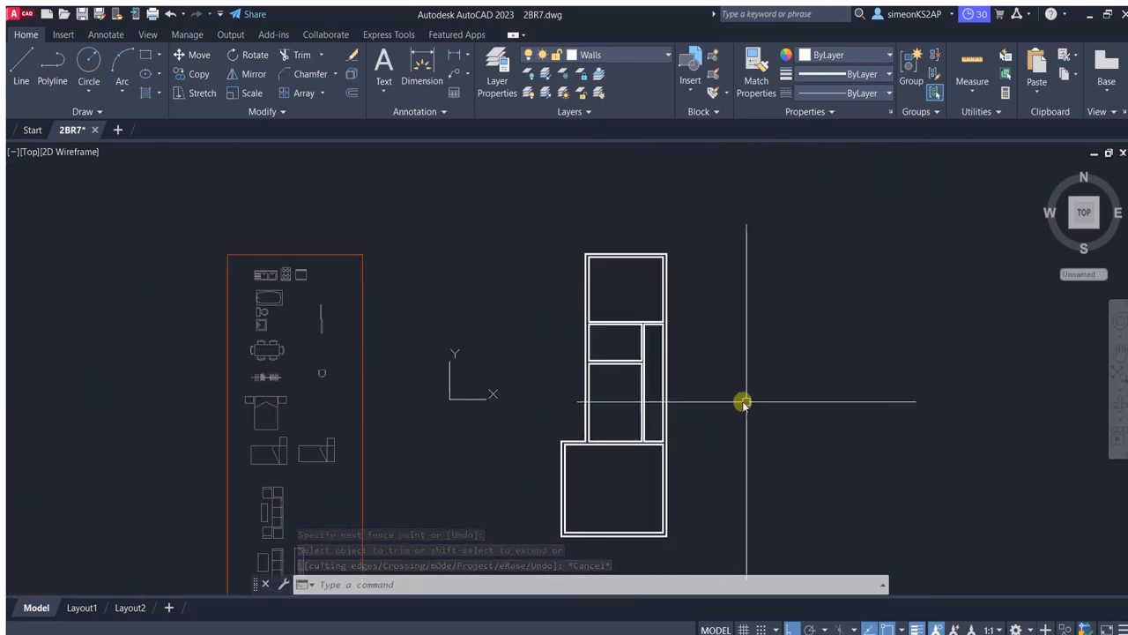
scroll(594, 344, up, 6)
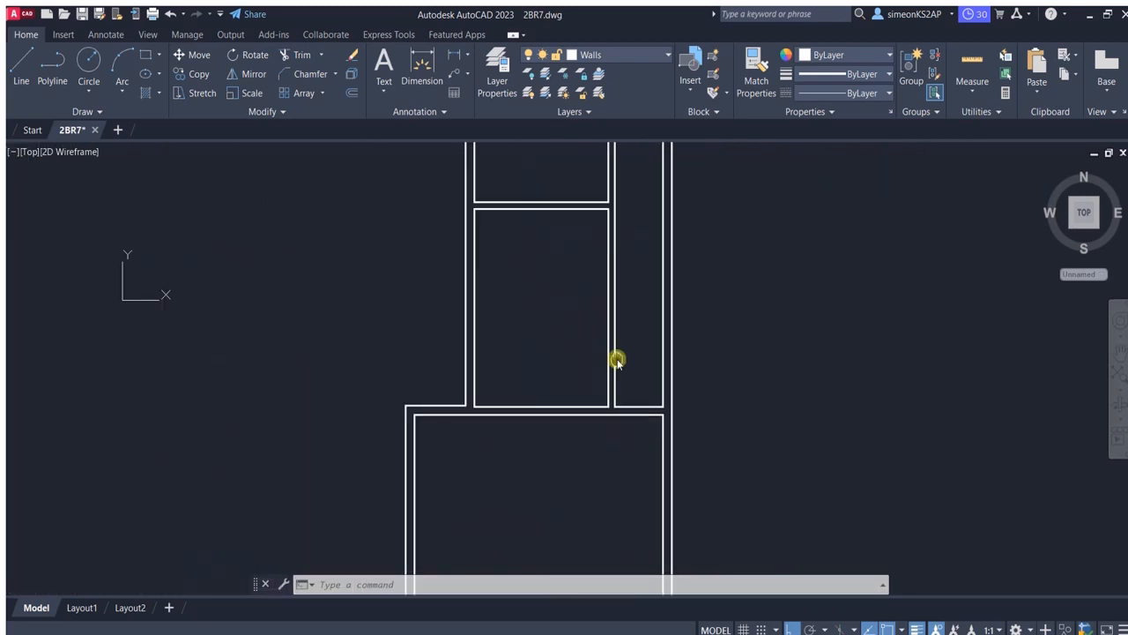
scroll(617, 360, down, 3)
scroll(604, 352, up, 2)
click(52, 63)
scroll(617, 252, down, 3)
scroll(618, 273, up, 5)
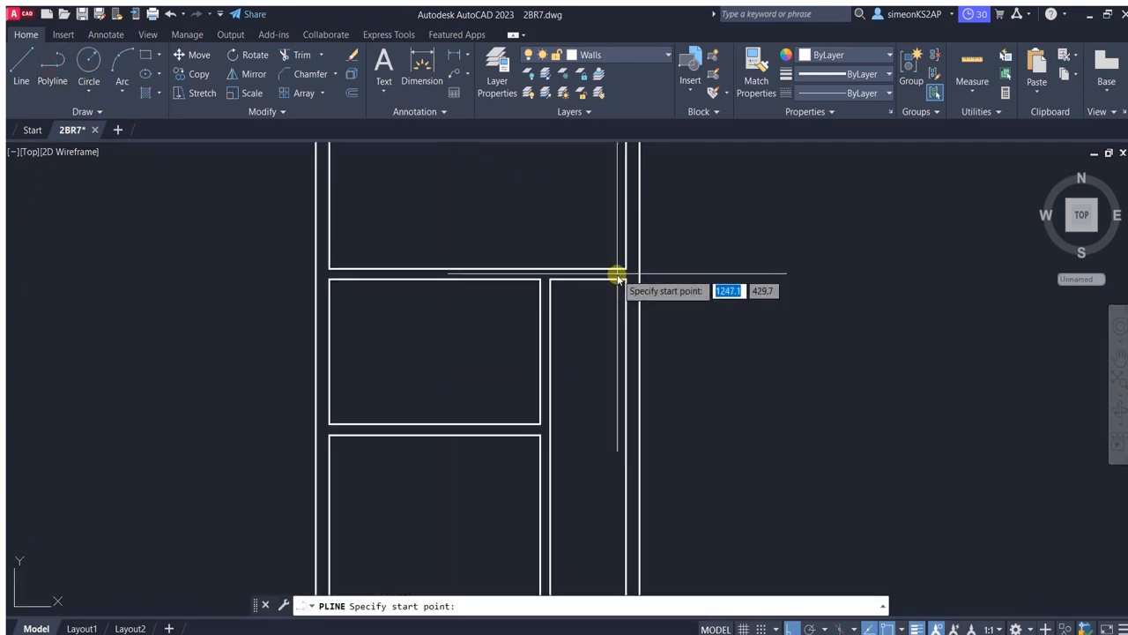
scroll(618, 278, up, 4)
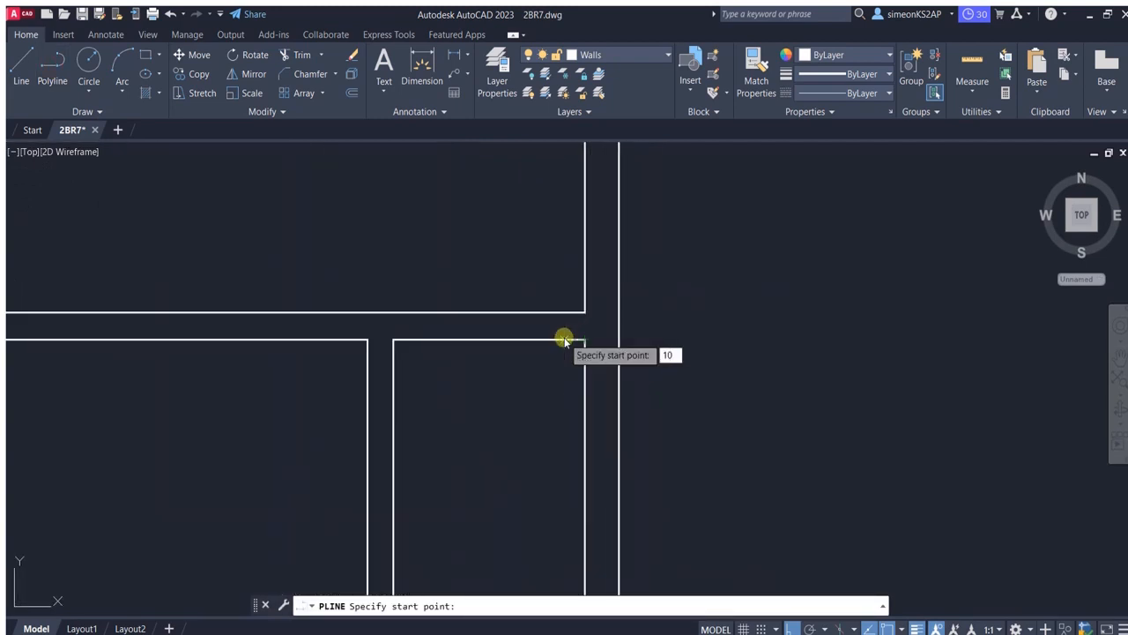
key(Escape)
scroll(573, 291, up, 2)
Trim the part of the new jamb line that overshoots the upper partition.
click(300, 54)
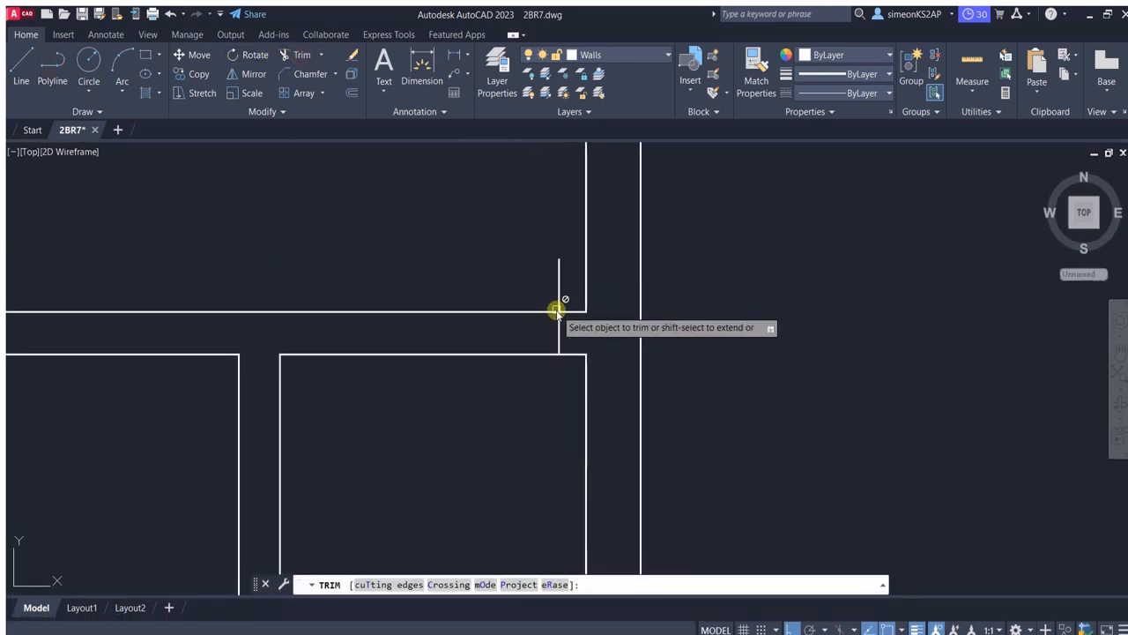
click(558, 295)
key(Escape)
scroll(548, 288, down, 4)
Offset the upper partition's jamb line 80 units towards the vertical partition to mark the door opening.
click(352, 93)
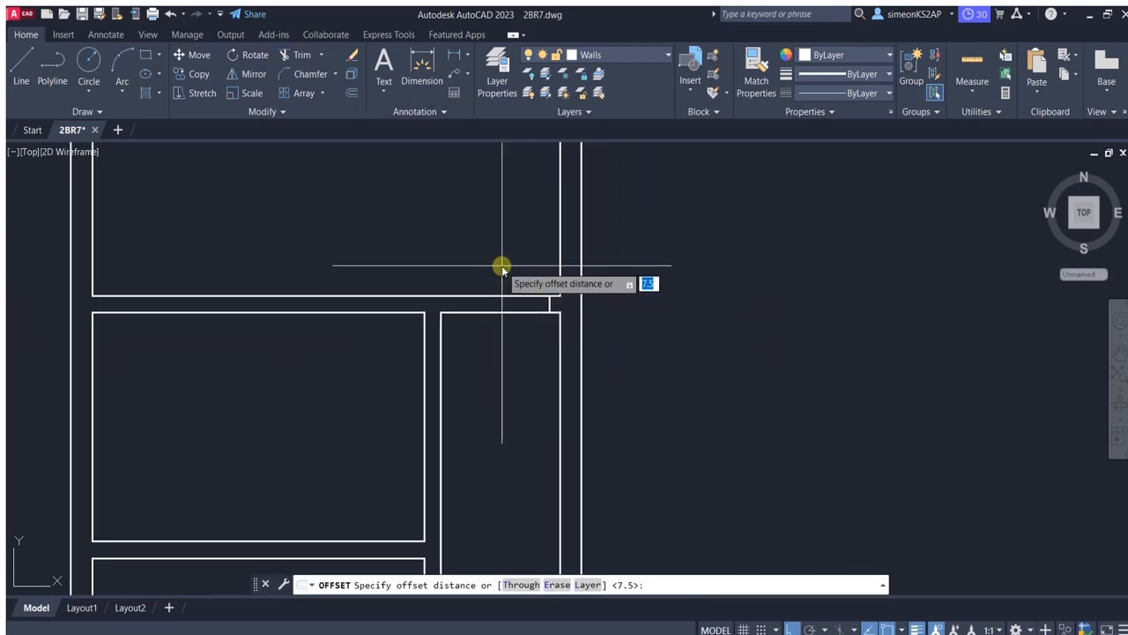
text(80)
key(Return)
scroll(549, 295, up, 2)
click(550, 308)
click(410, 344)
scroll(440, 352, down, 2)
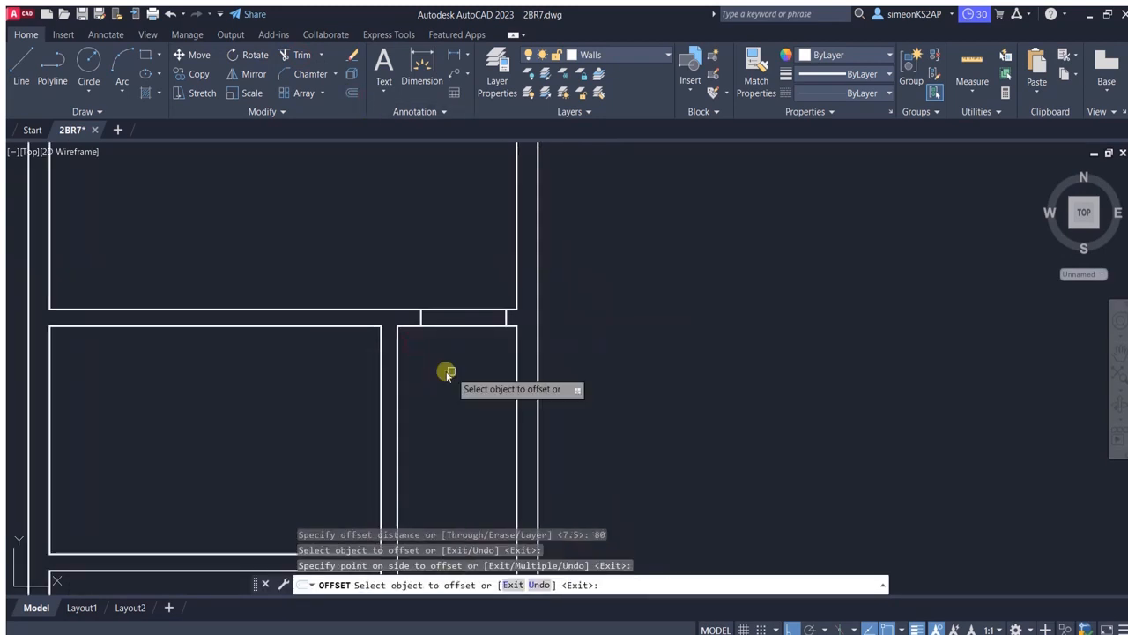
Draw a polyline door jamb across the vertical partition, starting 10 units below the upper partition.
scroll(556, 377, down, 4)
scroll(555, 370, up, 3)
scroll(562, 344, down, 3)
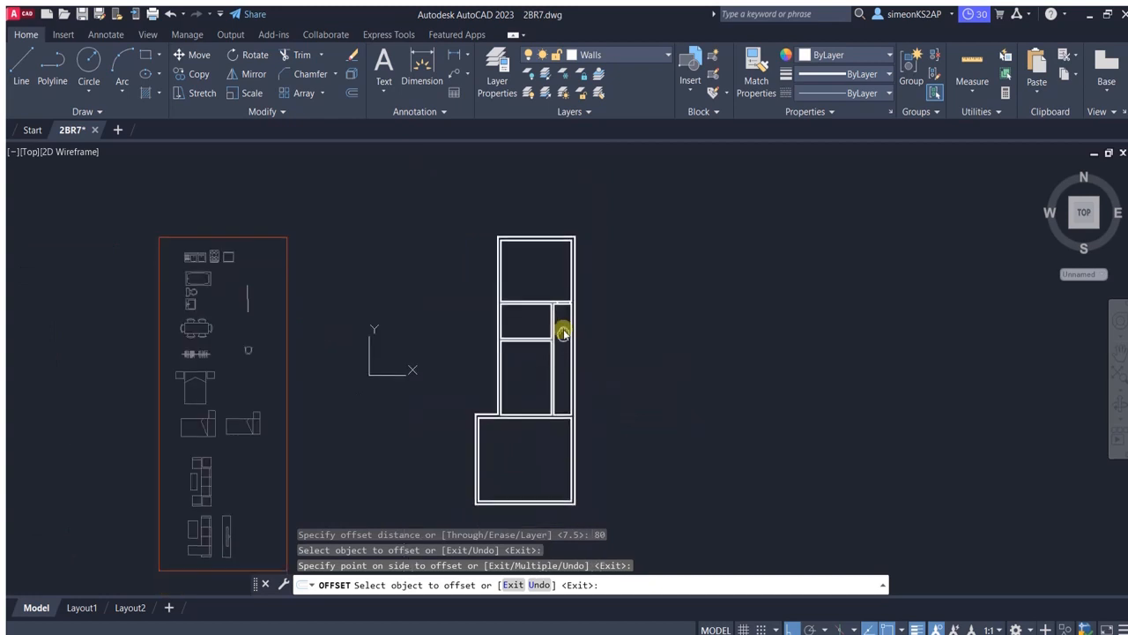
scroll(560, 319, up, 3)
scroll(539, 282, up, 3)
click(52, 71)
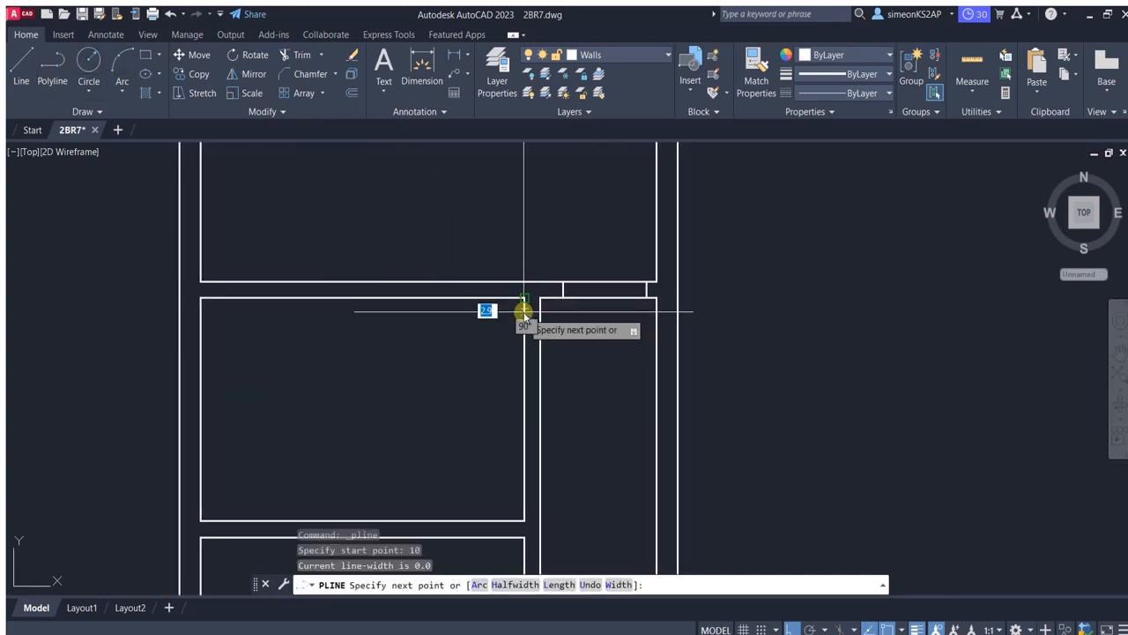
scroll(550, 311, up, 4)
click(557, 316)
key(Escape)
Trim the part of the jamb line that overshoots the vertical partition below the upper partition.
click(301, 53)
click(537, 307)
scroll(547, 312, down, 4)
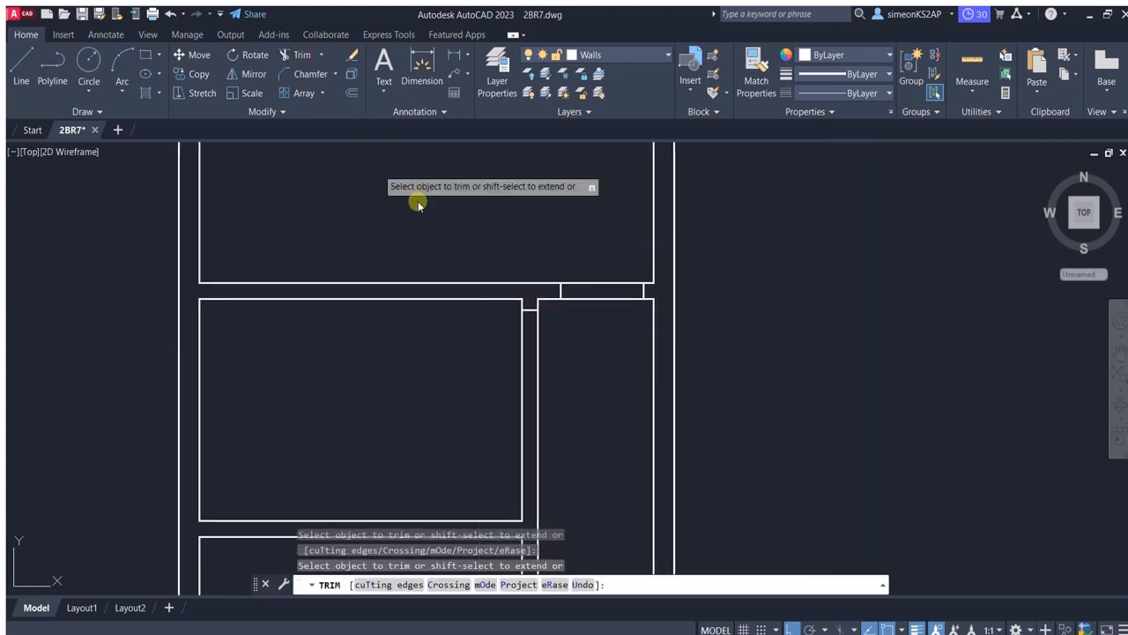
key(Escape)
Offset the vertical partition's upper jamb line 80 units downward to mark the second door opening.
click(352, 95)
key(Return)
click(529, 310)
click(571, 392)
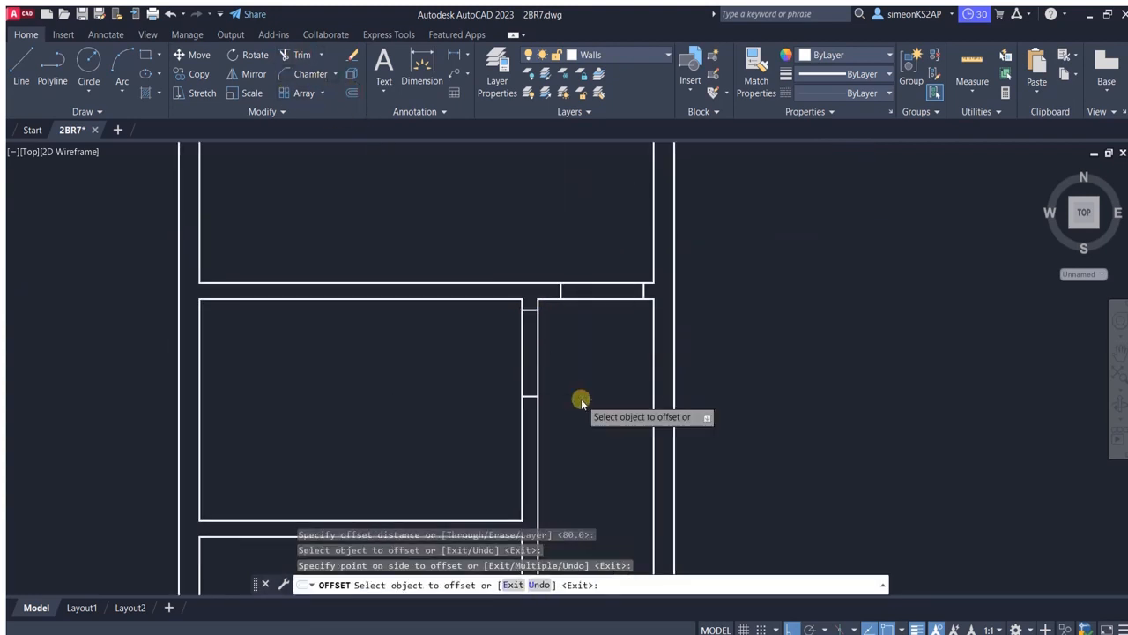
Draw a polyline door jamb across the vertical partition, starting 50 units below the middle partition's lower corner.
scroll(580, 402, down, 3)
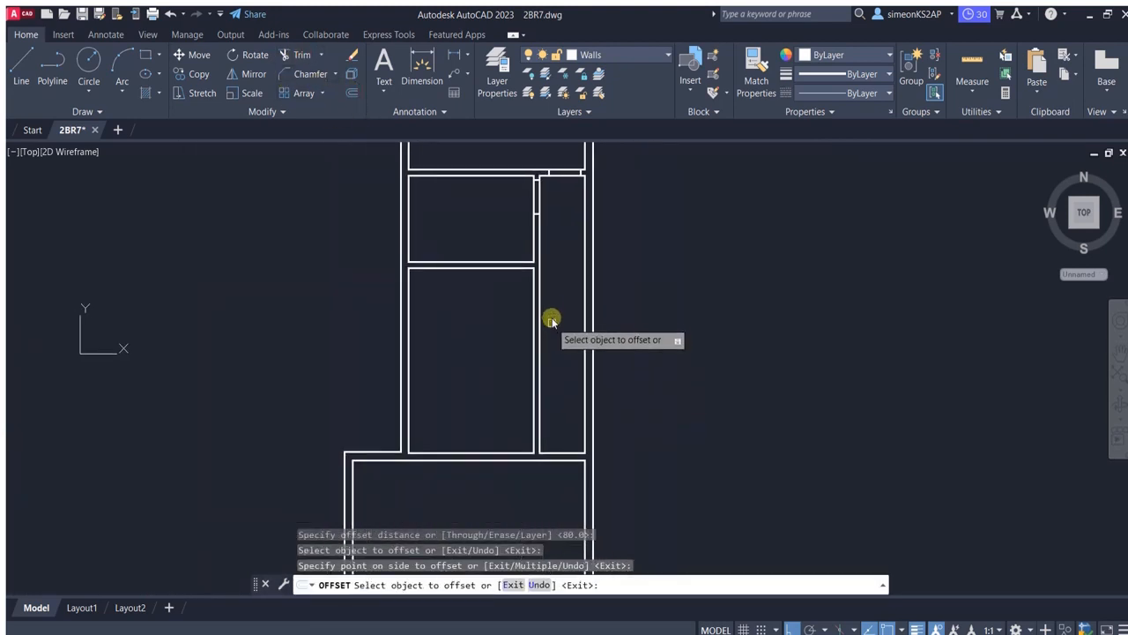
scroll(551, 320, down, 3)
scroll(550, 320, up, 2)
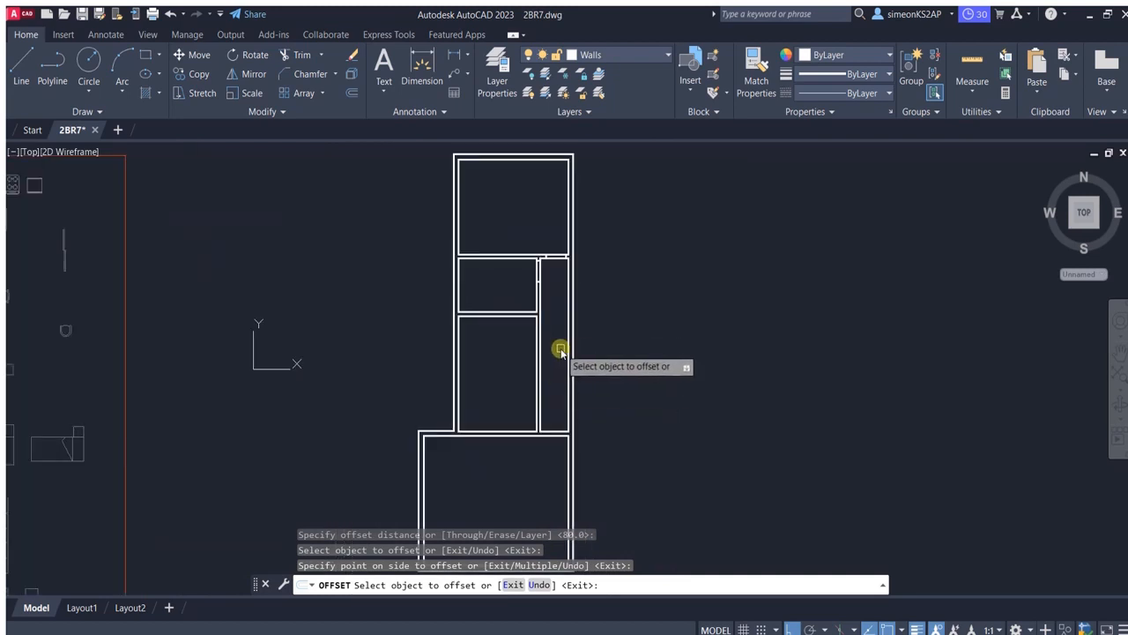
scroll(561, 350, up, 2)
scroll(579, 322, down, 3)
scroll(574, 315, up, 3)
scroll(721, 184, down, 2)
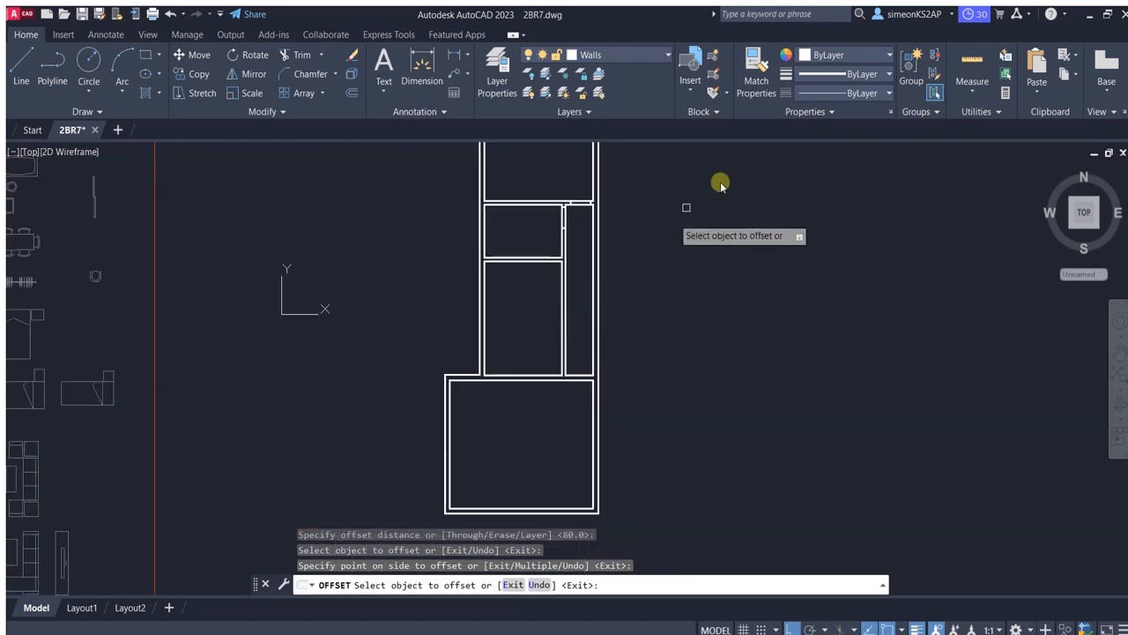
scroll(567, 280, up, 2)
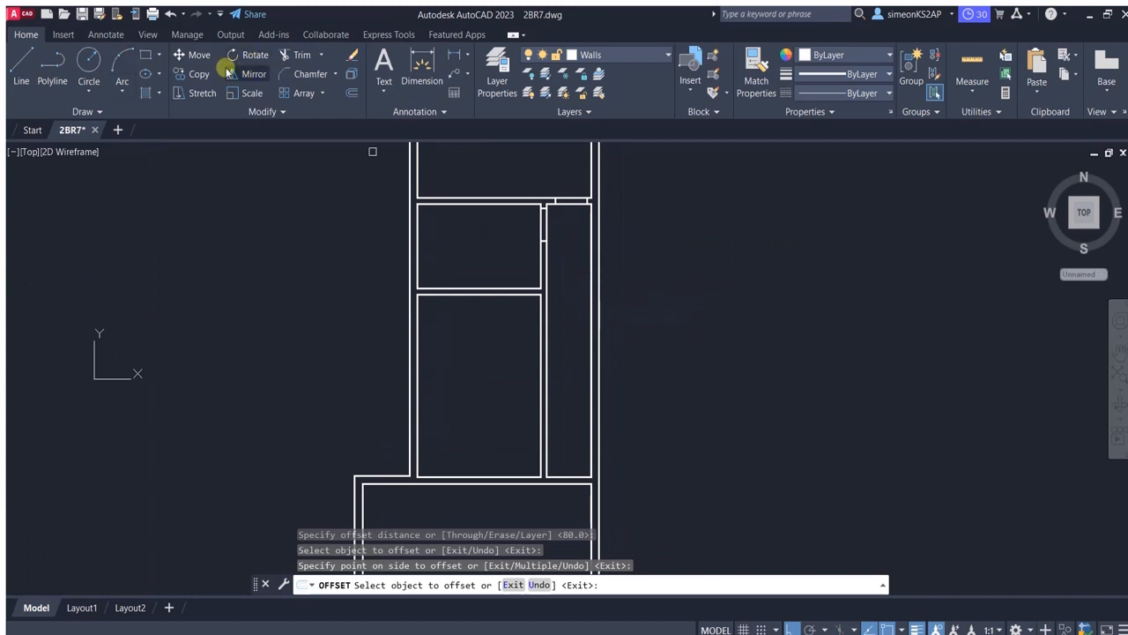
click(52, 67)
scroll(511, 276, up, 3)
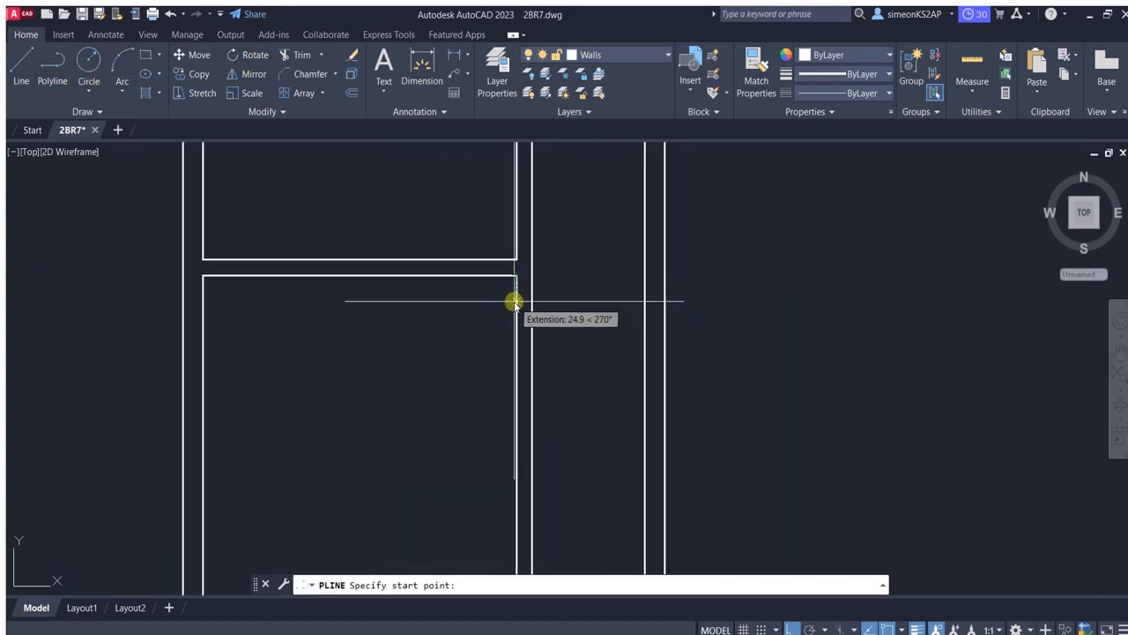
text(50)
key(Return)
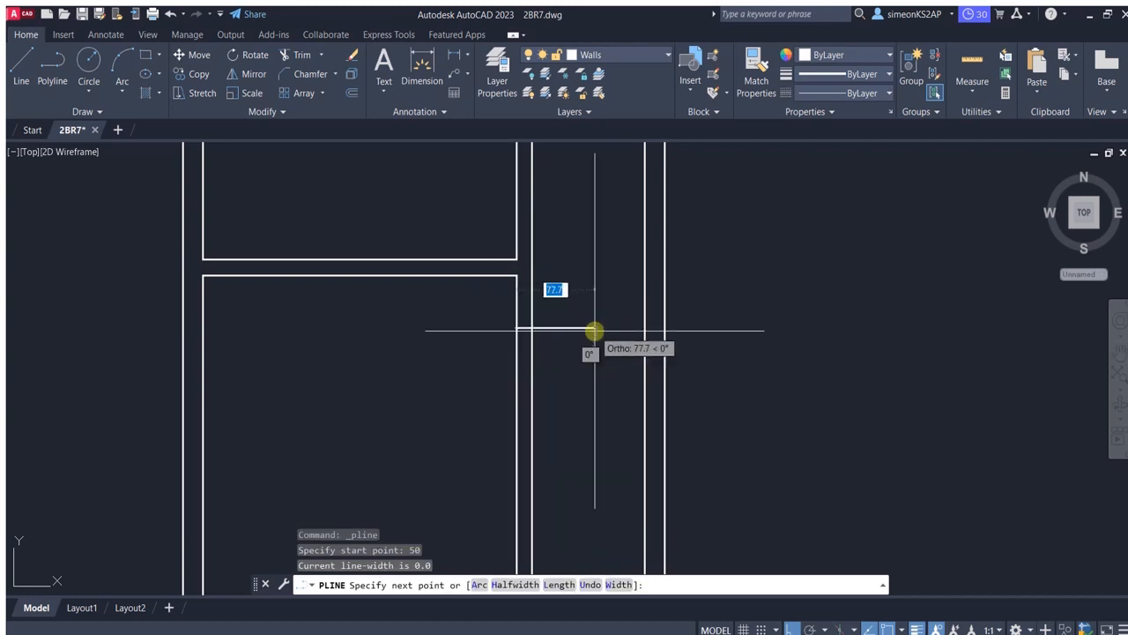
click(594, 329)
key(Escape)
Trim the overshoot of the jamb line below the middle partition back to the vertical partition.
click(303, 54)
scroll(567, 312, down, 2)
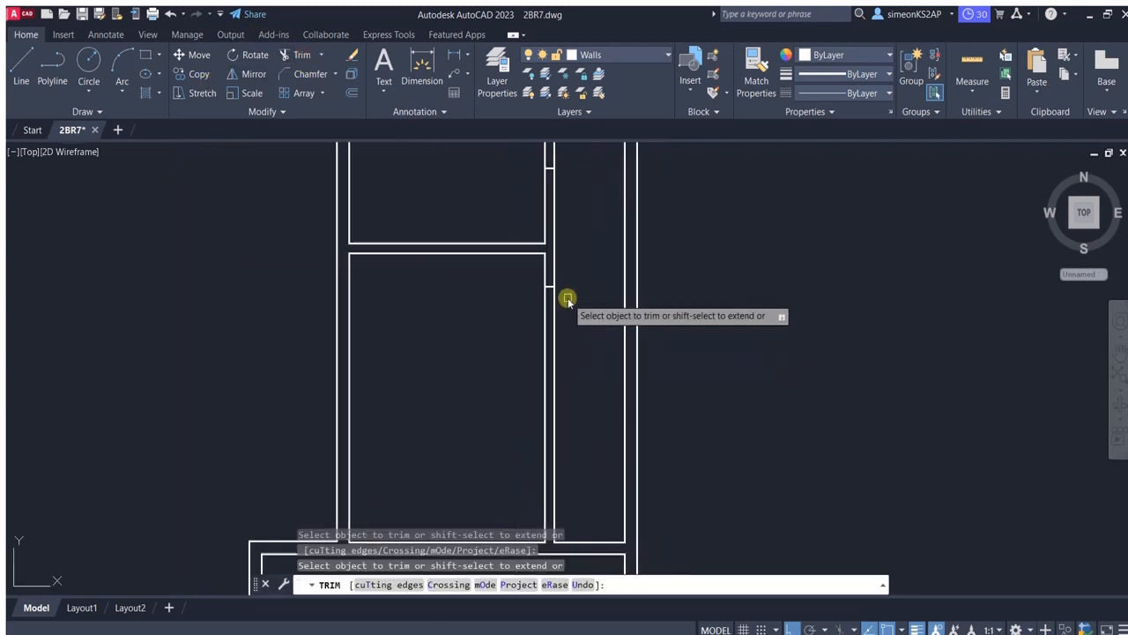
key(Escape)
Offset the jamb line below the middle partition 80 units downward to mark the third door opening.
click(352, 92)
key(Return)
scroll(546, 286, up, 6)
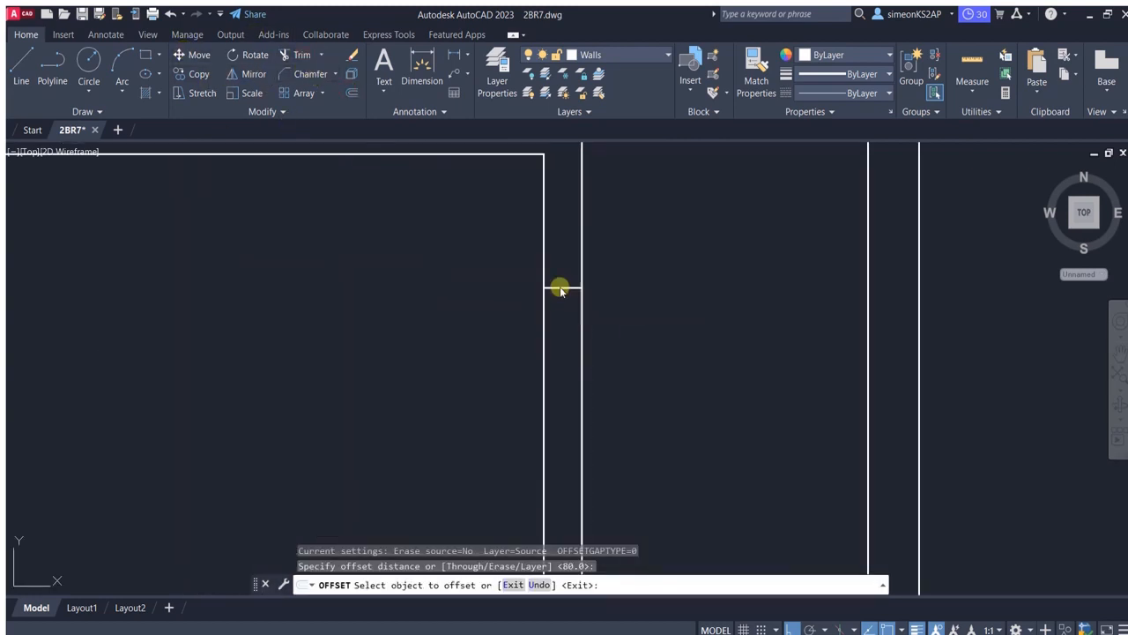
click(560, 287)
click(633, 388)
scroll(672, 407, down, 6)
scroll(600, 355, down, 2)
key(Escape)
Stretch the end of the right outer wall's inner line upward to close its gap at the lower partition.
scroll(599, 355, up, 6)
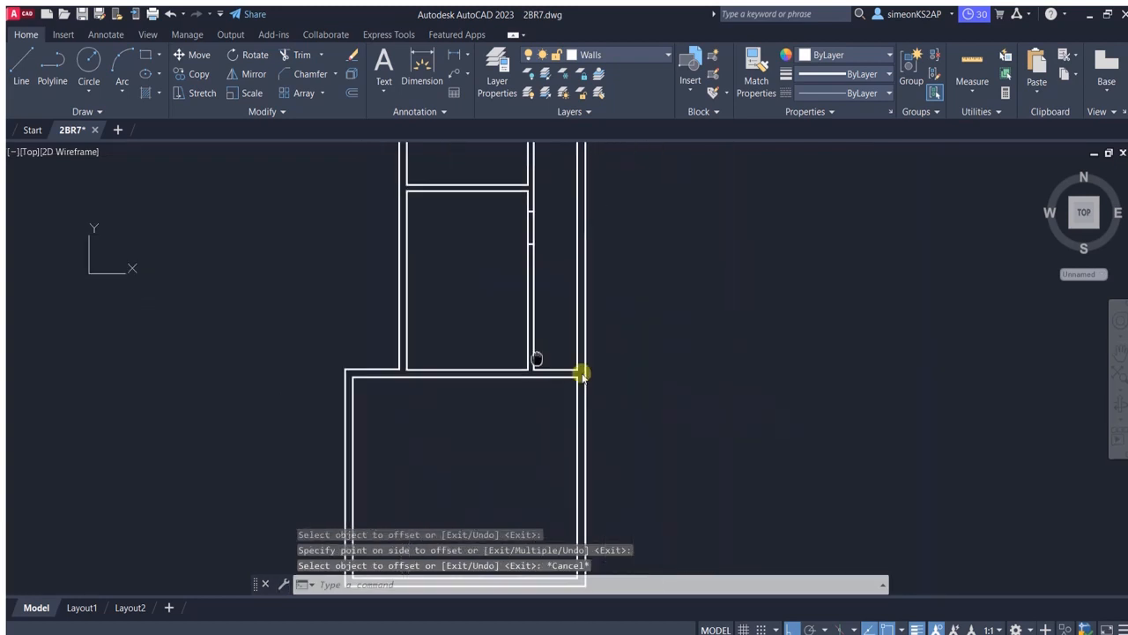
scroll(573, 387, up, 2)
scroll(587, 385, down, 2)
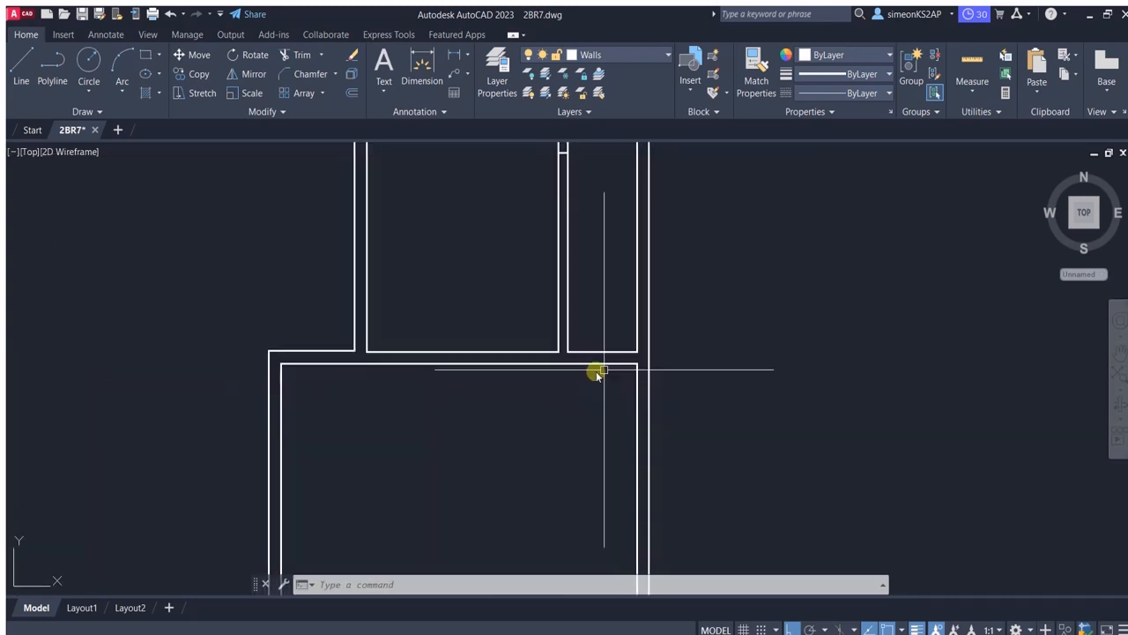
scroll(597, 373, up, 2)
scroll(617, 388, up, 3)
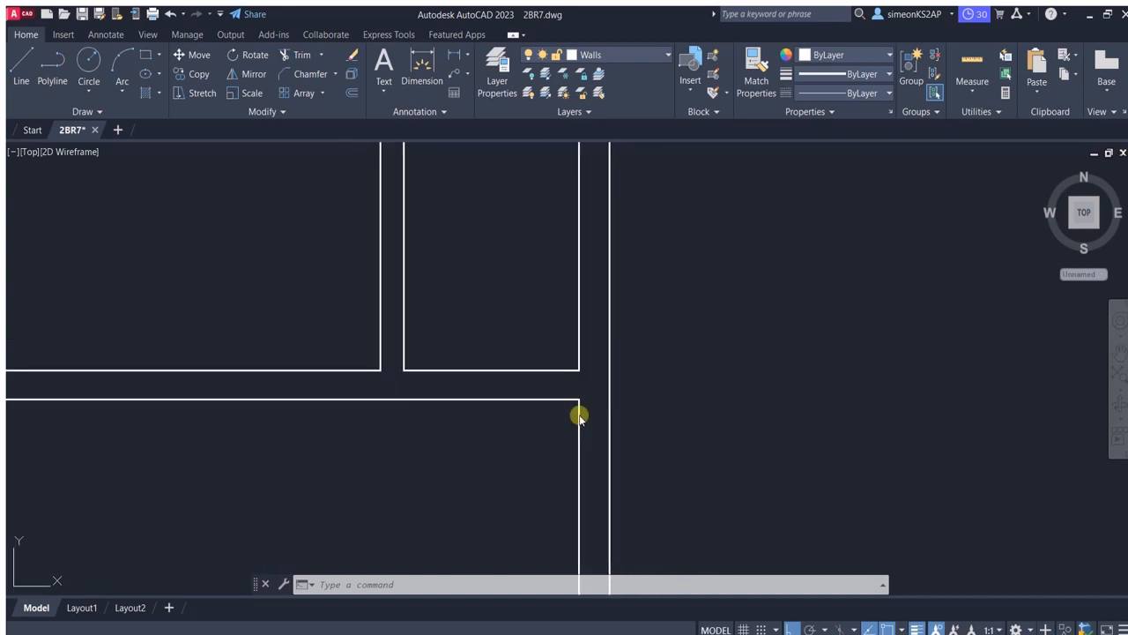
click(580, 401)
key(Escape)
scroll(573, 384, down, 1)
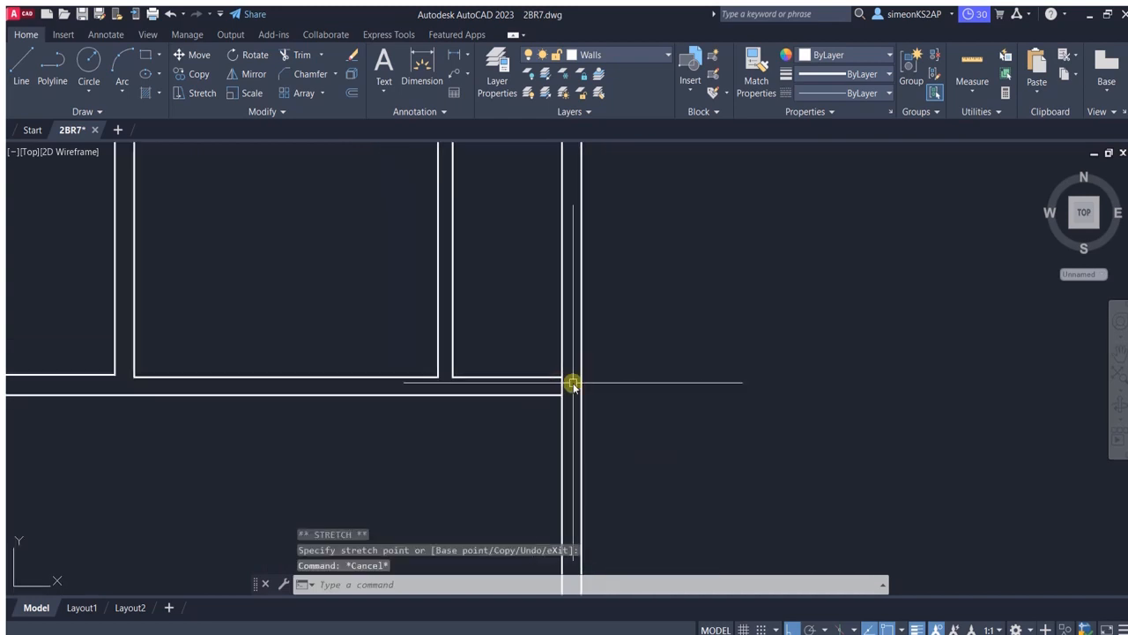
Join the vertical partition's outer line and the lower partition's bottom line into a corner, and erase the leftover line across the corridor.
click(303, 75)
click(455, 378)
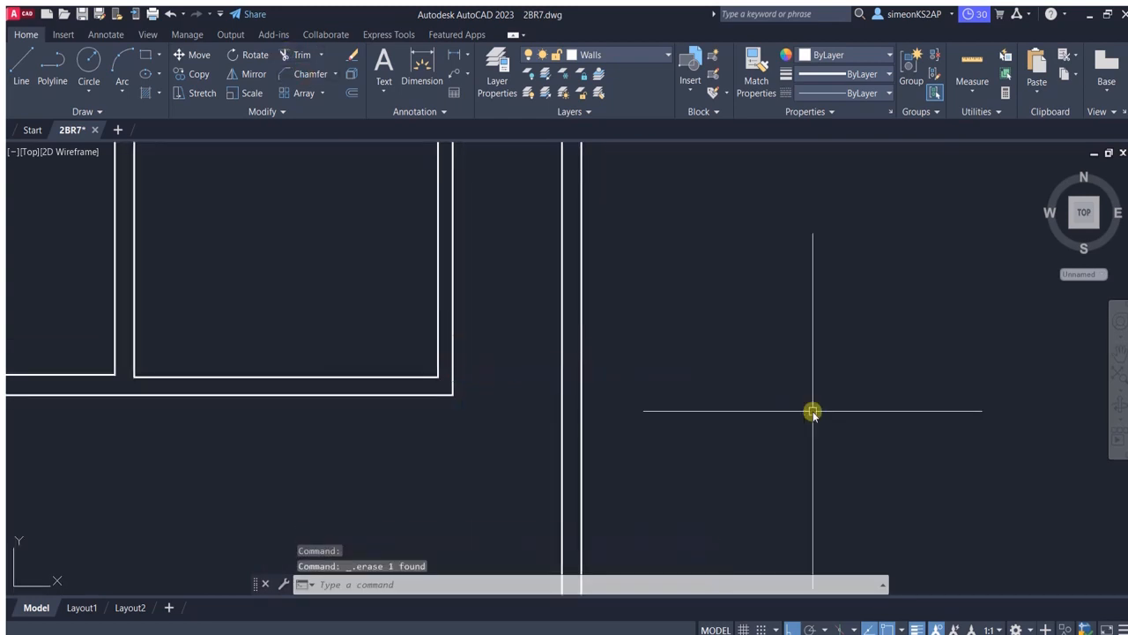
scroll(473, 362, down, 6)
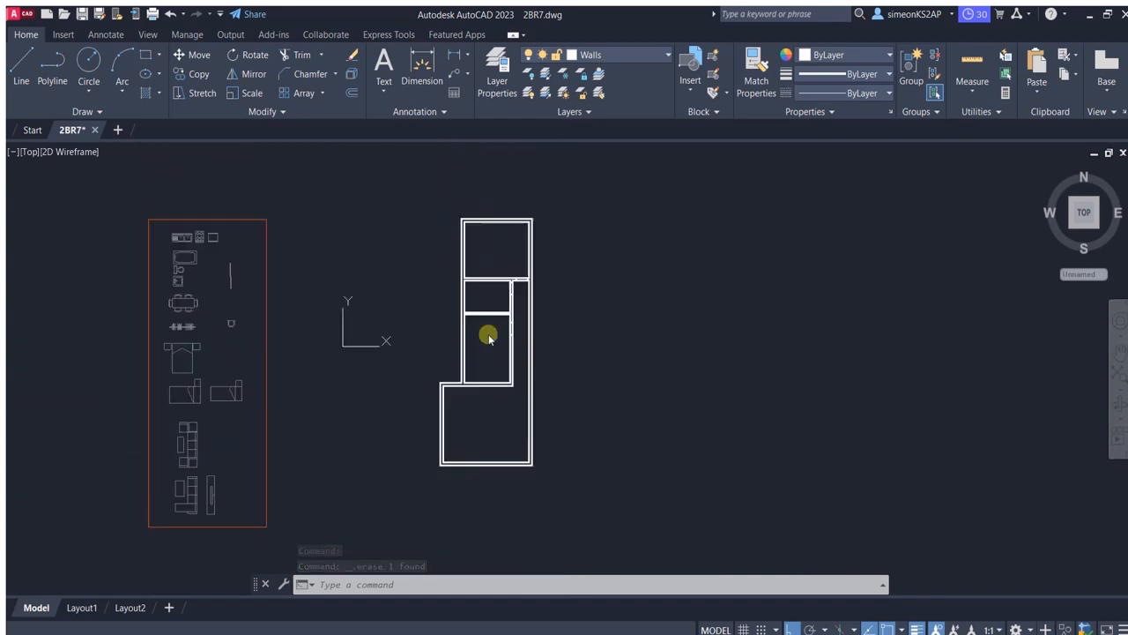
Trim the wall lines between each pair of jambs to open the three doorways.
scroll(489, 336, up, 5)
click(300, 55)
mouse_move(554, 262)
mouse_down()
mouse_move(550, 229)
mouse_move(501, 286)
mouse_up()
drag(539, 432, 507, 452)
scroll(541, 335, down, 5)
scroll(553, 342, up, 4)
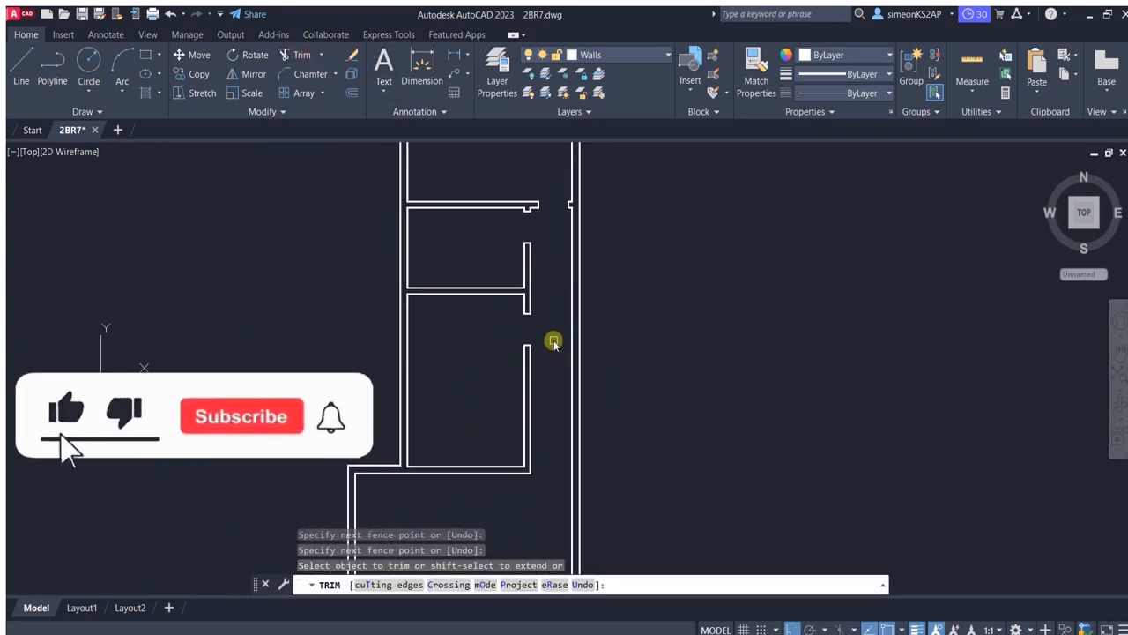
Draw a polyline jamb across the bottom room's upper wall near its left corner, and trim its overshoot to the wall.
middle_drag(502, 415, 532, 348)
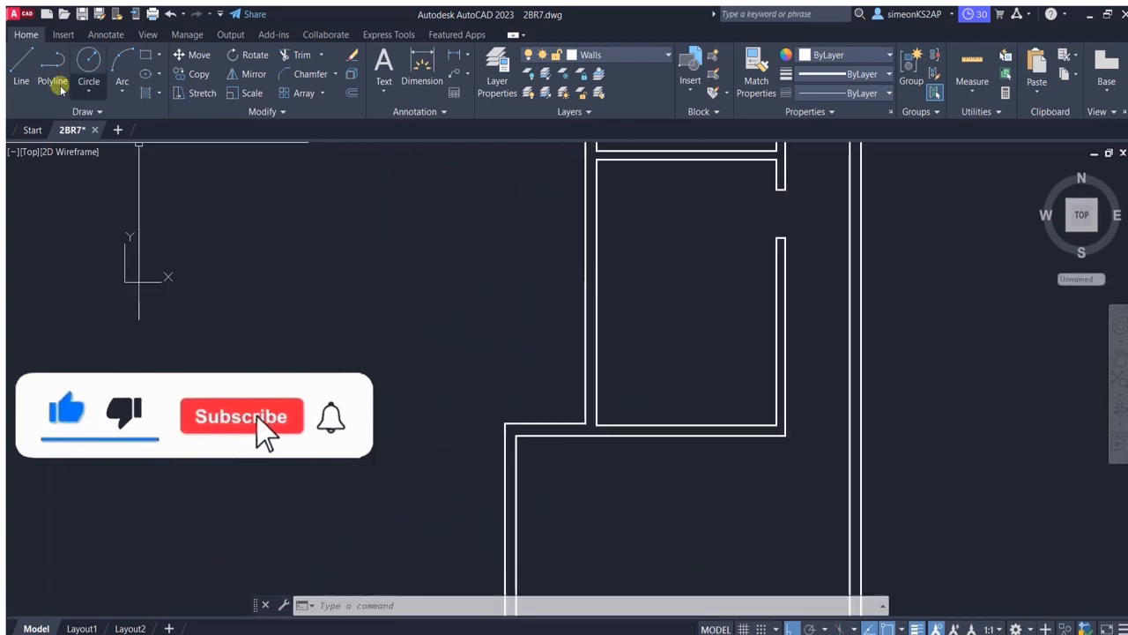
click(59, 83)
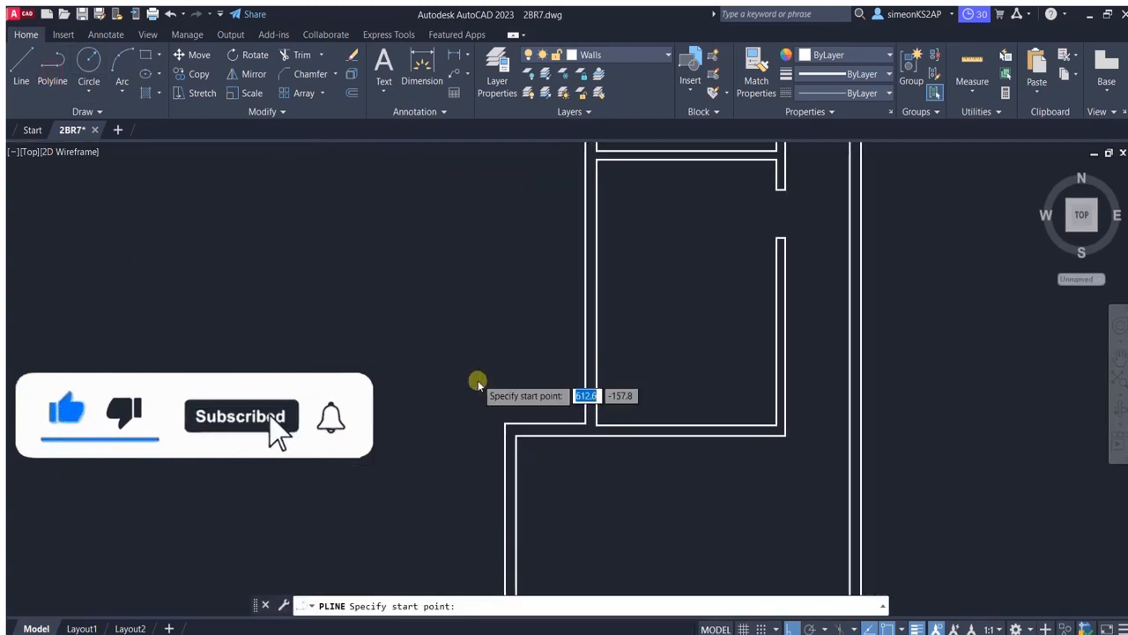
middle_drag(555, 437, 517, 379)
scroll(450, 374, up, 4)
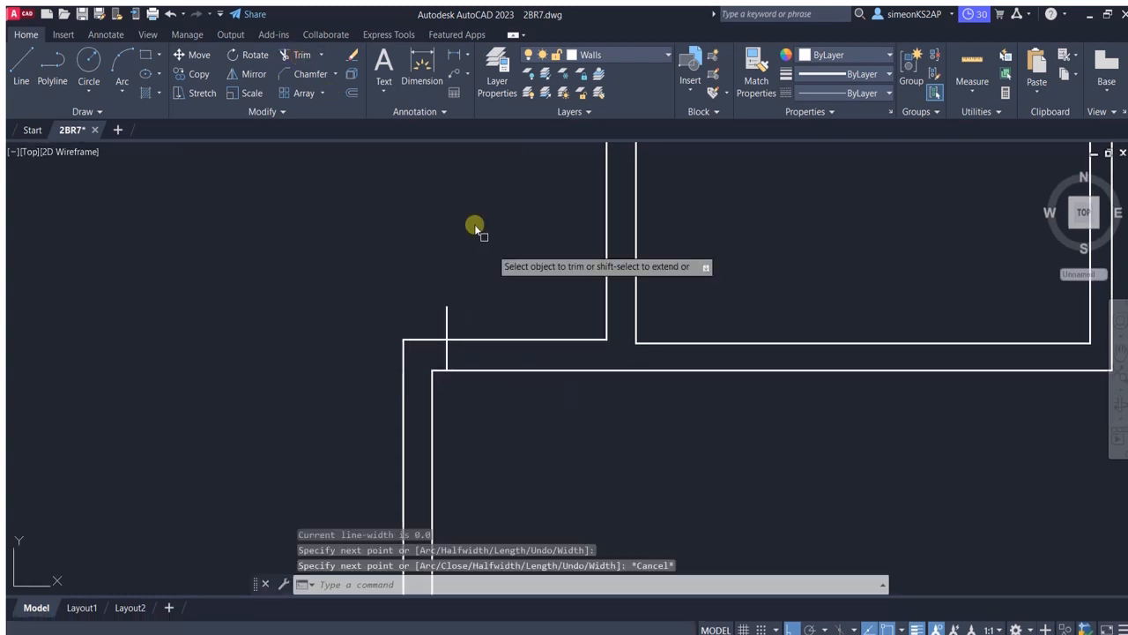
scroll(435, 325, up, 3)
scroll(485, 337, down, 3)
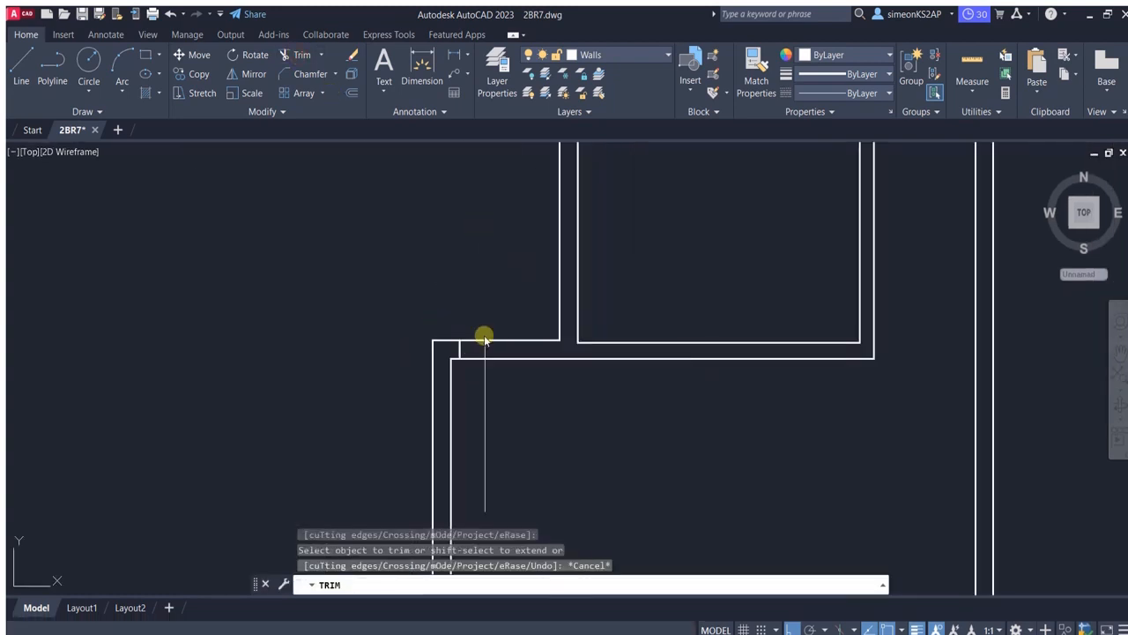
scroll(485, 337, up, 4)
key(Escape)
Offset the new jamb line 90 to the right along the bottom room's upper wall.
click(350, 93)
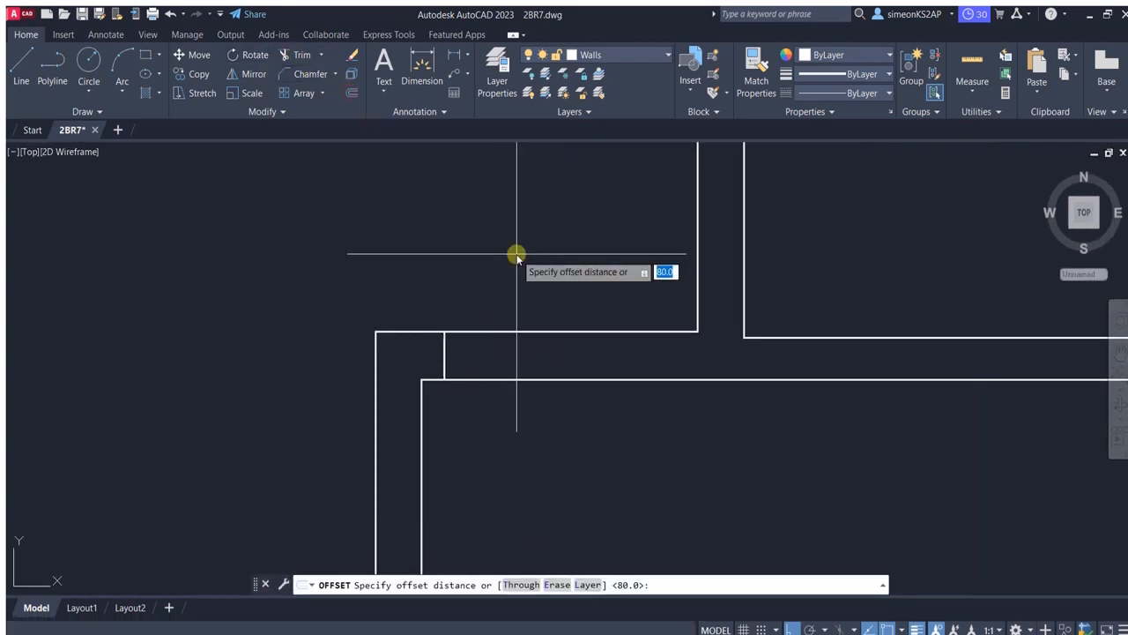
key(Return)
click(546, 379)
click(650, 418)
scroll(692, 440, down, 5)
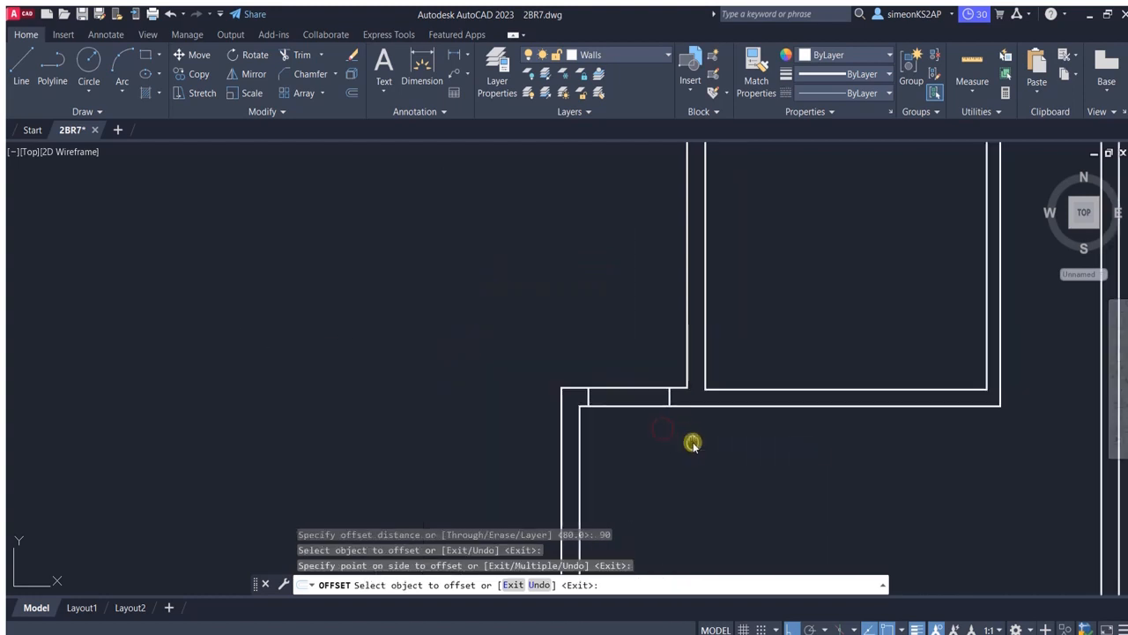
scroll(637, 422, down, 4)
scroll(608, 379, up, 8)
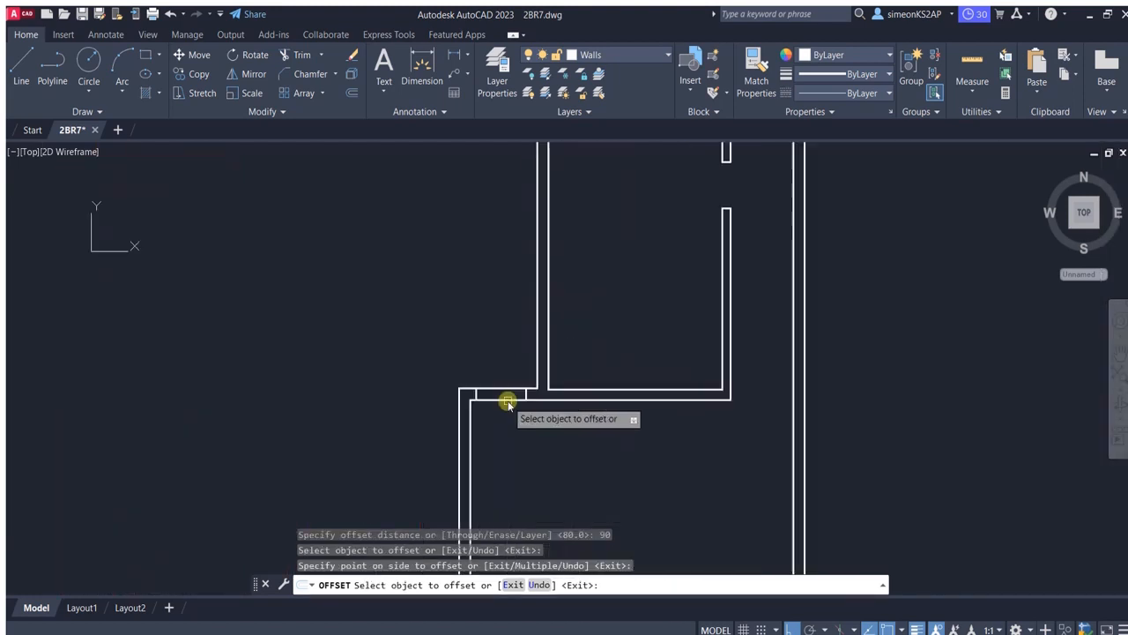
key(Escape)
Trim both wall lines between the two jambs to open the doorway in the bottom room's upper wall.
click(296, 54)
scroll(529, 423, down, 5)
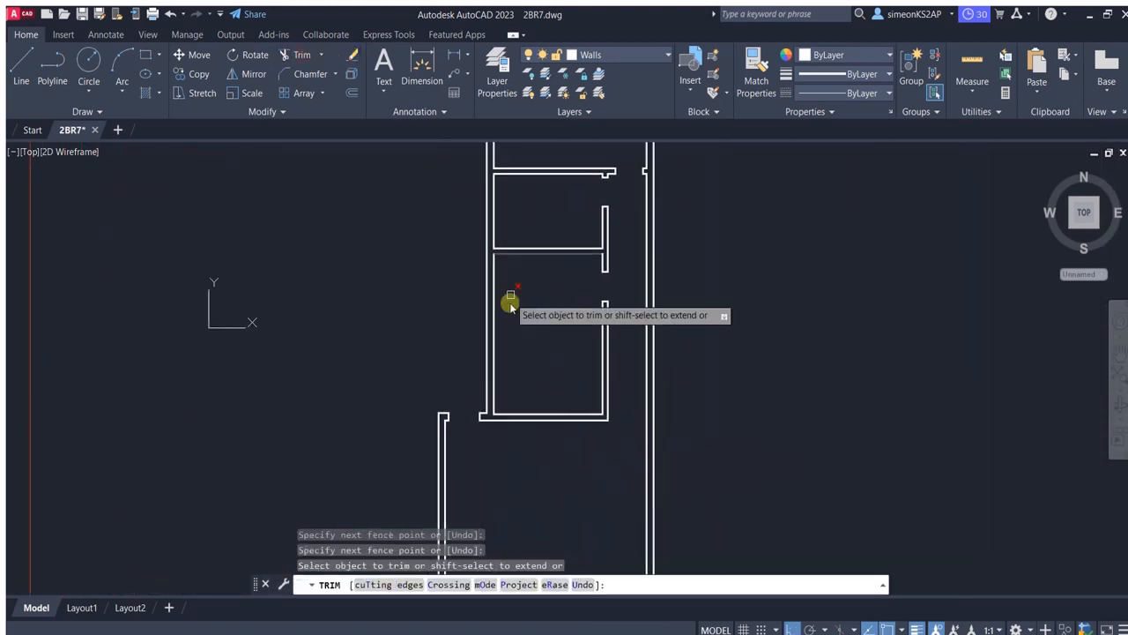
key(Escape)
Draw a polyline jamb across the left outer wall, starting 80 above the midpoint of the room directly above the bottom room.
scroll(526, 315, up, 4)
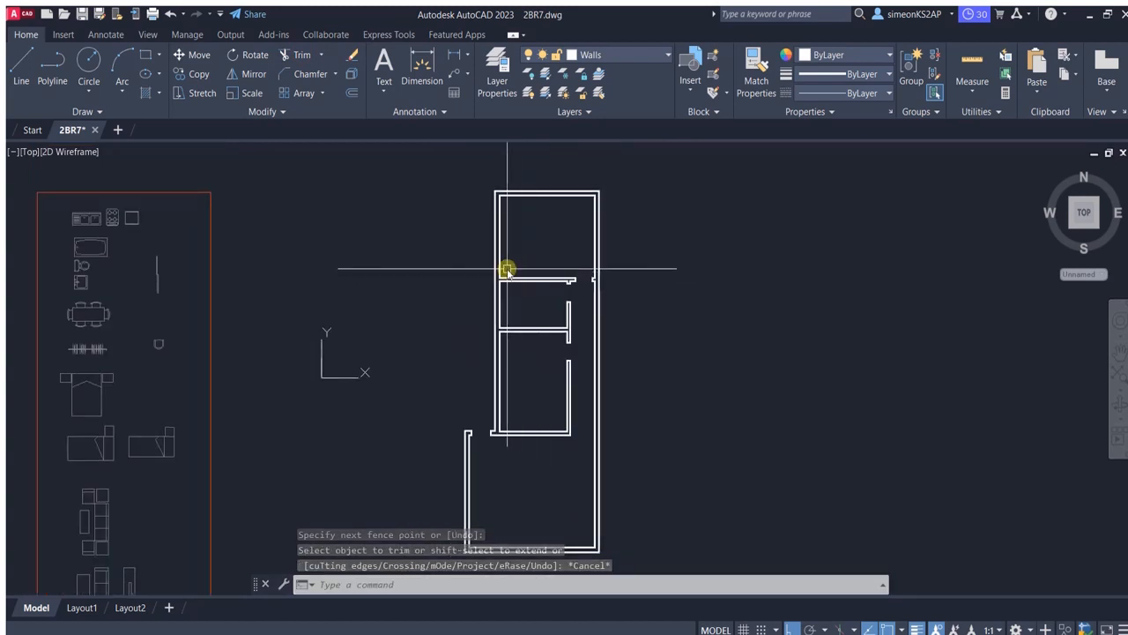
scroll(539, 264, down, 4)
middle_drag(537, 376, 546, 329)
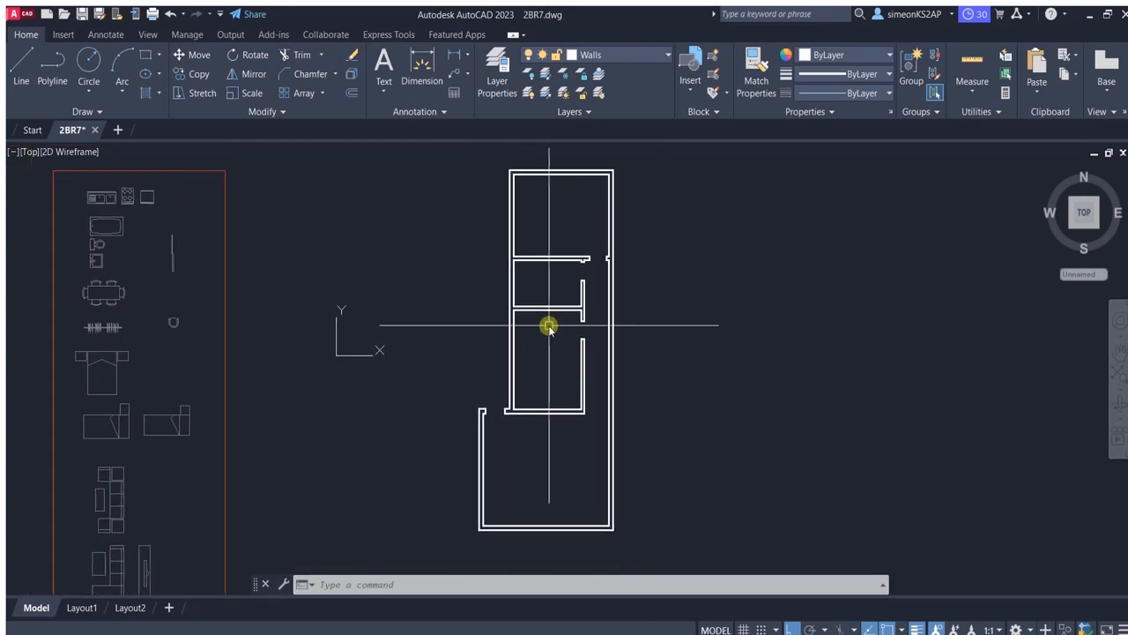
scroll(530, 352, up, 4)
scroll(536, 323, down, 2)
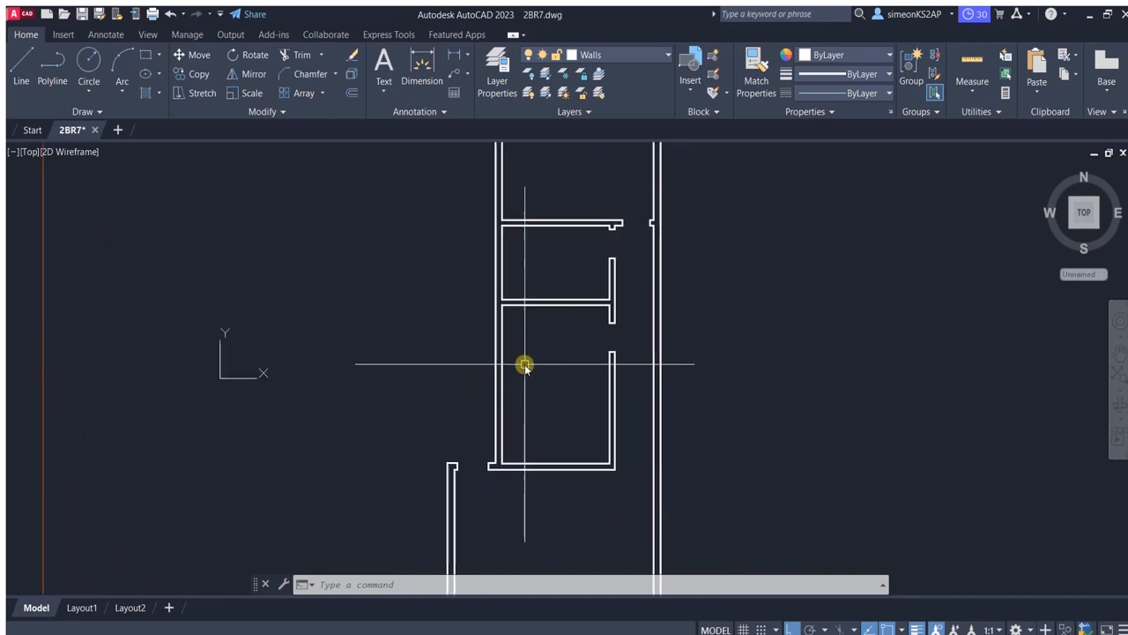
click(59, 56)
scroll(495, 357, up, 2)
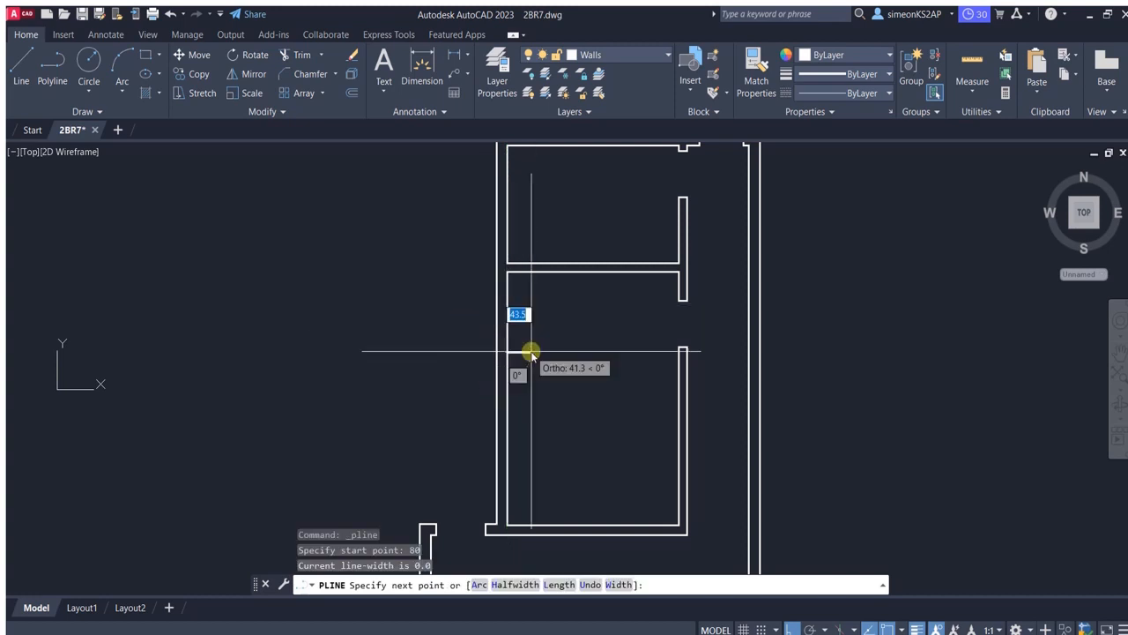
scroll(460, 342, up, 4)
click(462, 354)
key(Escape)
Trim the new jamb's overshoot beyond the left outer wall.
click(309, 56)
click(504, 378)
scroll(504, 379, down, 2)
scroll(617, 467, up, 2)
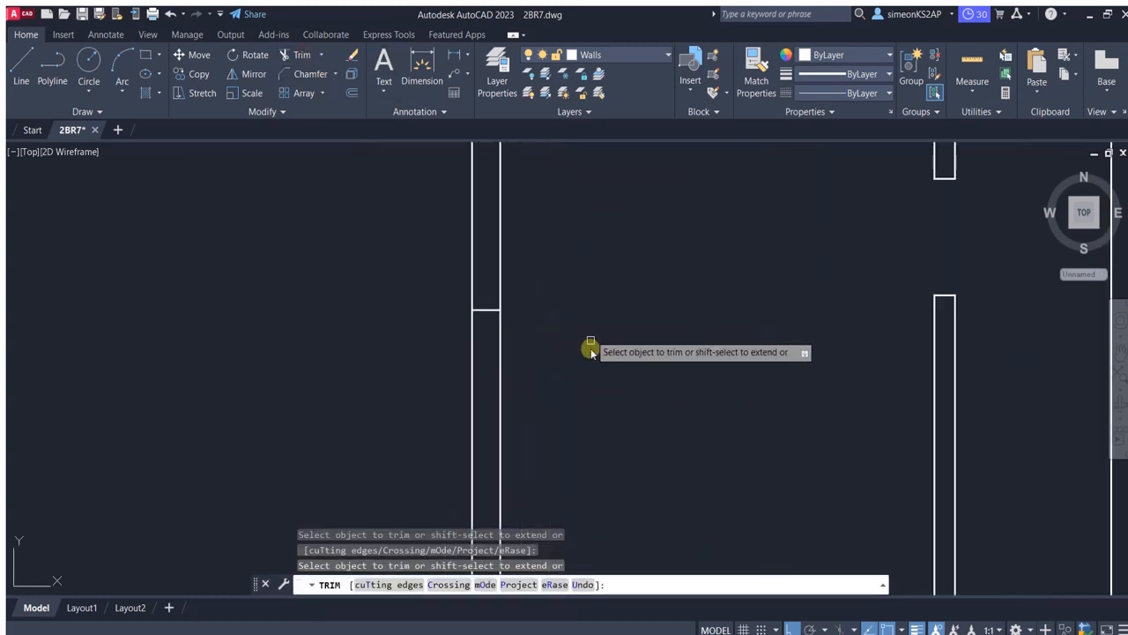
middle_drag(591, 352, 611, 262)
key(Escape)
Offset the left wall's jamb line 160 downward to mark the other side of the window opening.
click(351, 92)
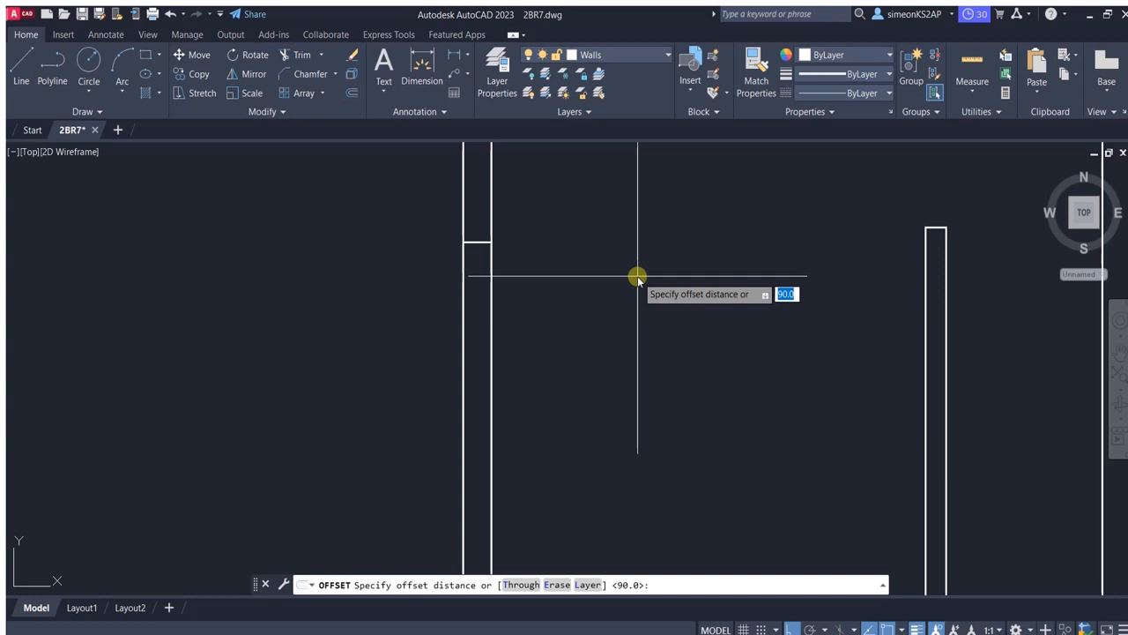
key(Return)
click(479, 244)
click(602, 327)
scroll(629, 373, down, 2)
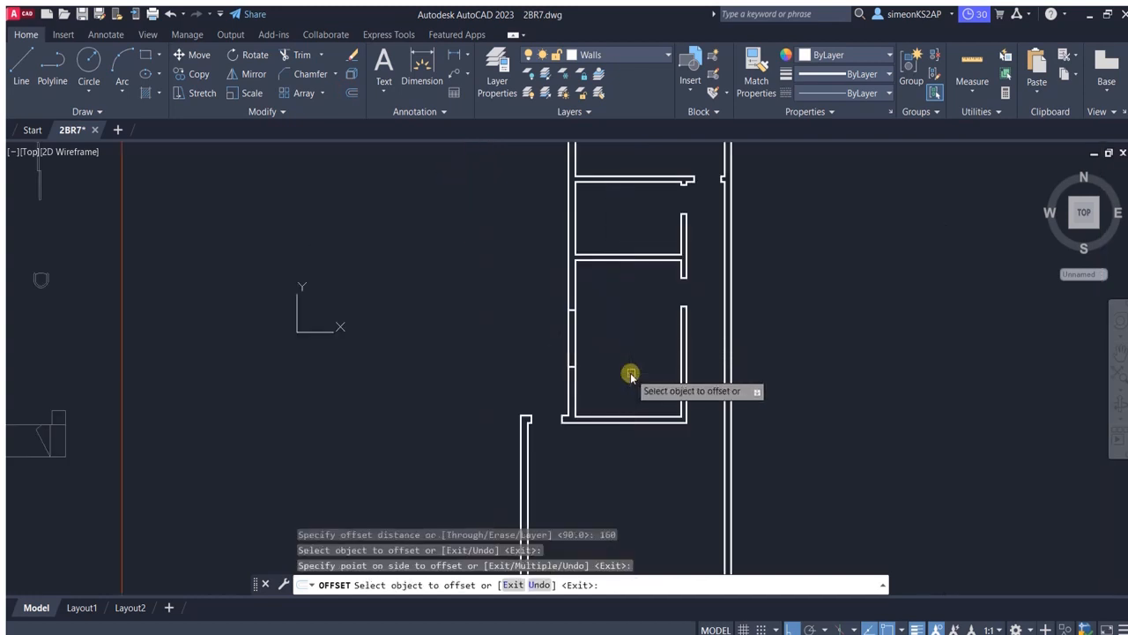
key(Escape)
Draw a polyline jamb across the left outer wall above the small room's wall midpoint, and trim its overshoot.
scroll(554, 327, up, 3)
text(pl)
key(Return)
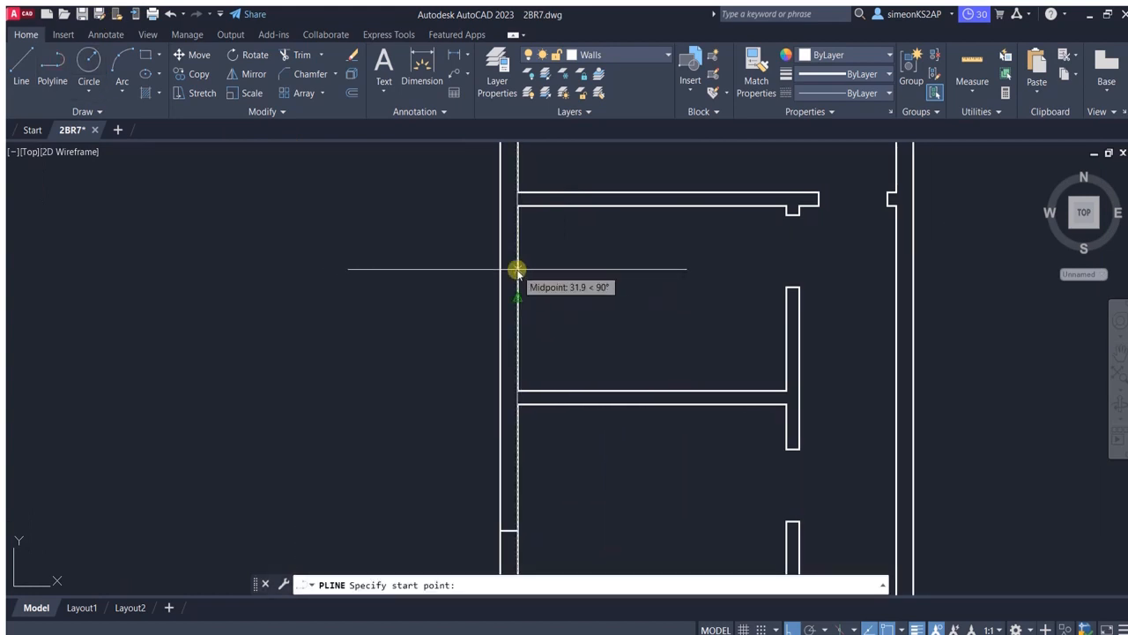
scroll(495, 263, up, 2)
click(490, 264)
key(Escape)
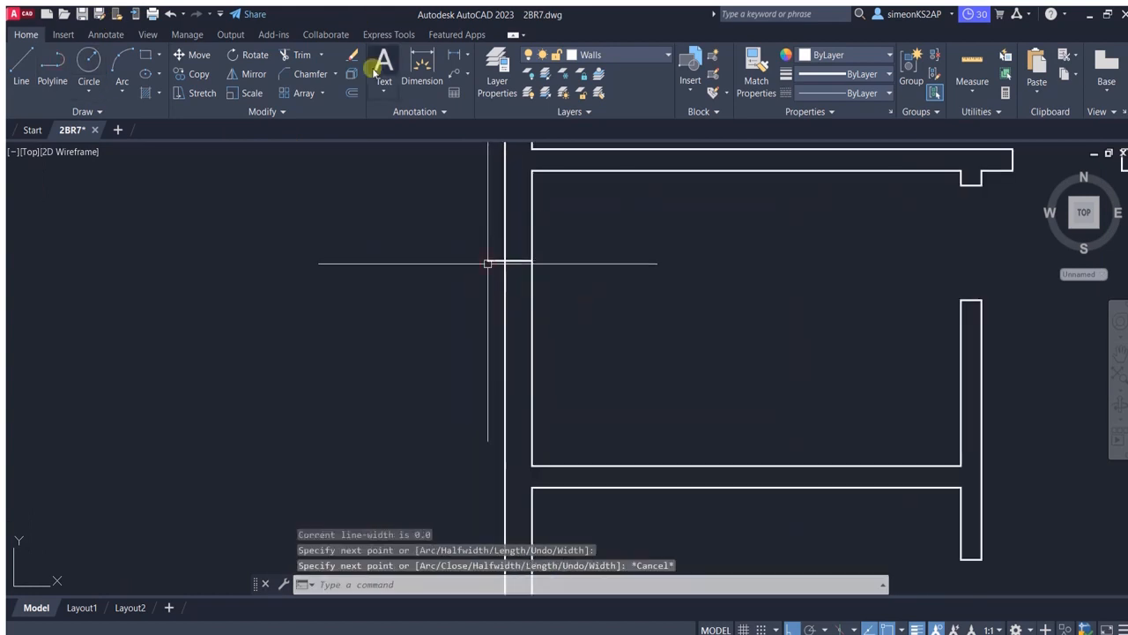
click(302, 56)
click(492, 261)
key(Escape)
scroll(562, 262, up, 4)
scroll(564, 264, down, 3)
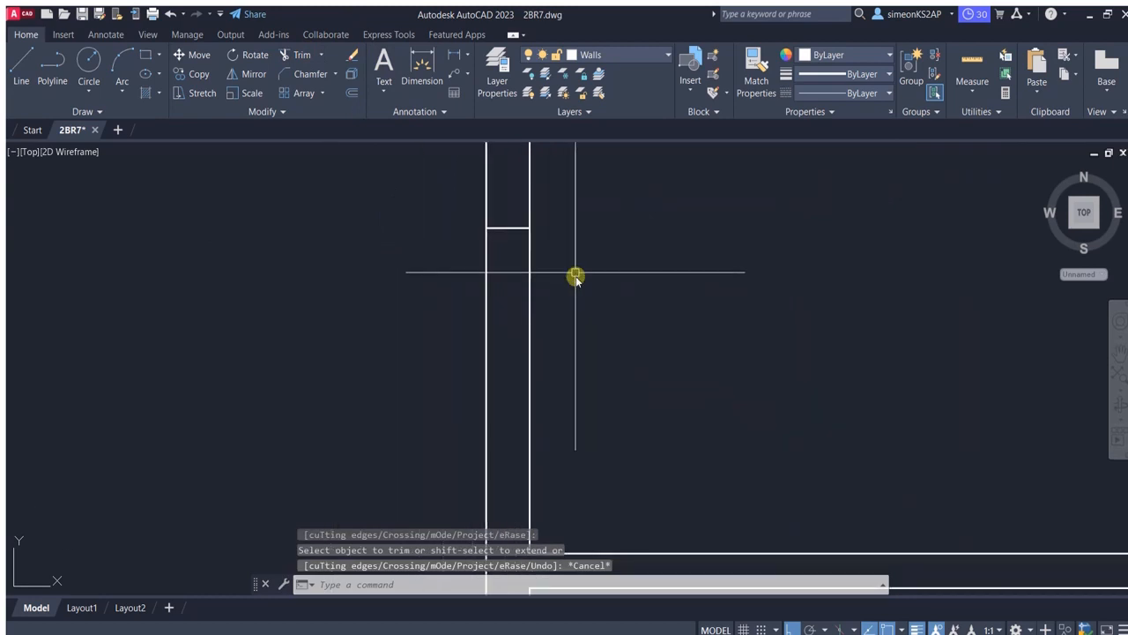
Offset the small room's window jamb 80 downward.
click(351, 93)
text(80)
key(Return)
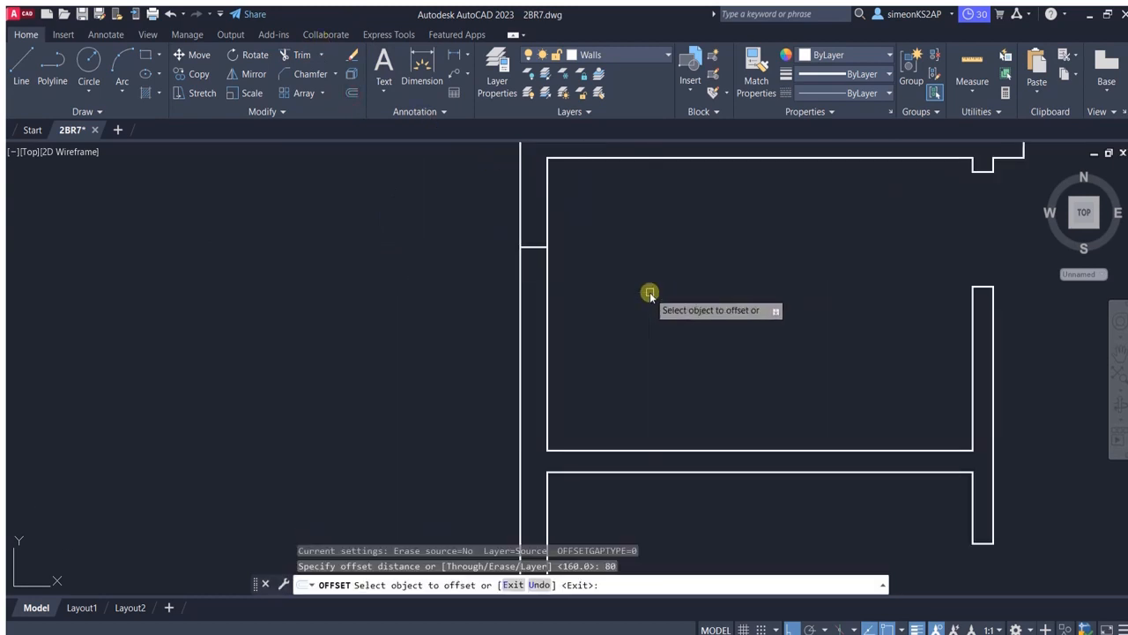
click(538, 254)
click(638, 370)
scroll(556, 350, down, 3)
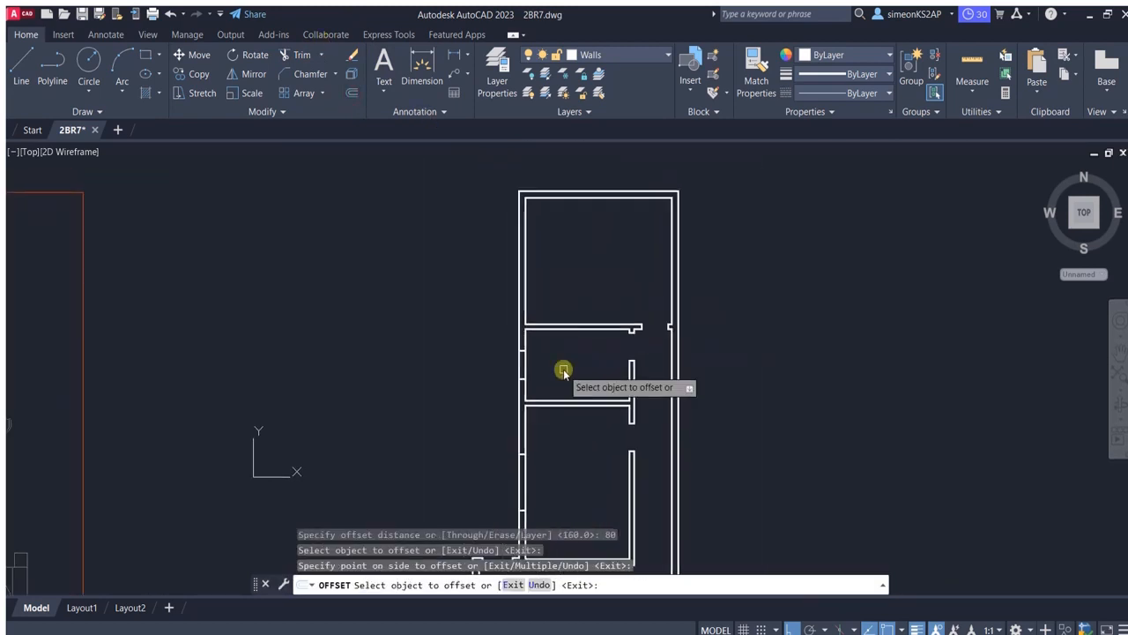
scroll(586, 344, up, 2)
key(Escape)
Copy the pair of jambs spaced 160 apart straight up the left outer wall to the middle of the top room.
scroll(555, 423, down, 3)
scroll(557, 369, up, 4)
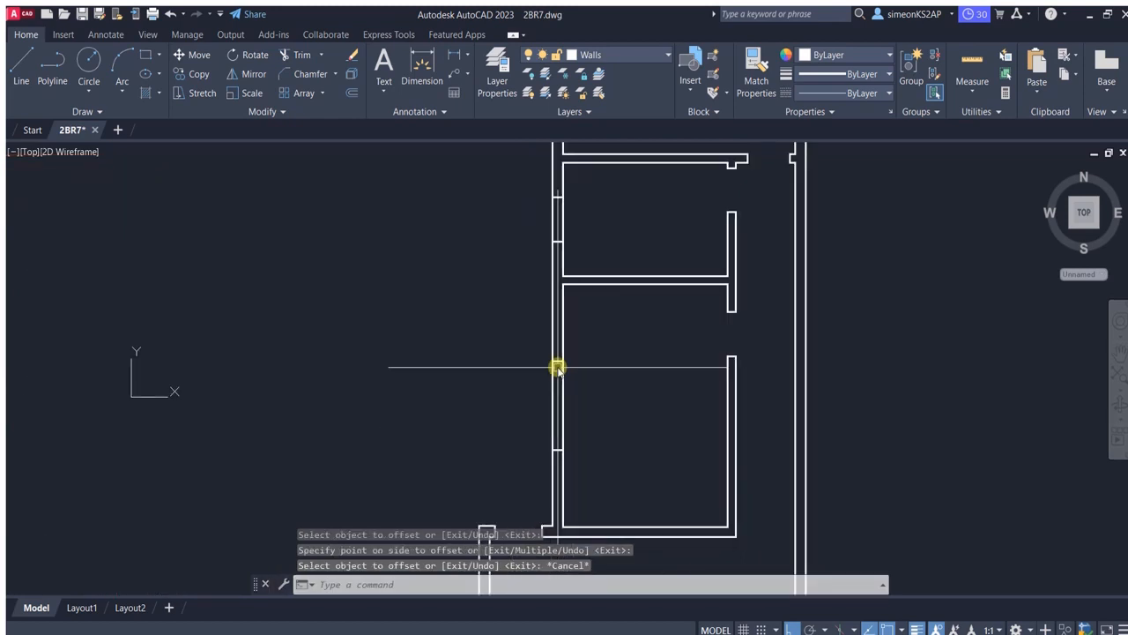
middle_drag(615, 392, 560, 395)
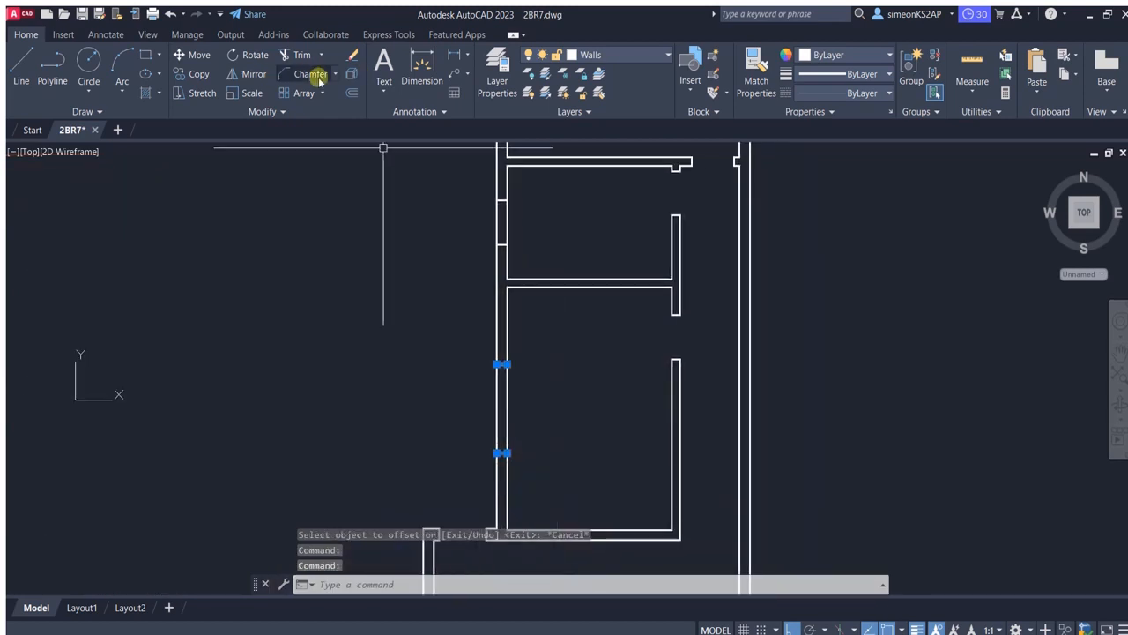
click(212, 75)
click(509, 407)
scroll(531, 275, down, 4)
middle_drag(531, 195, 520, 280)
scroll(520, 280, up, 2)
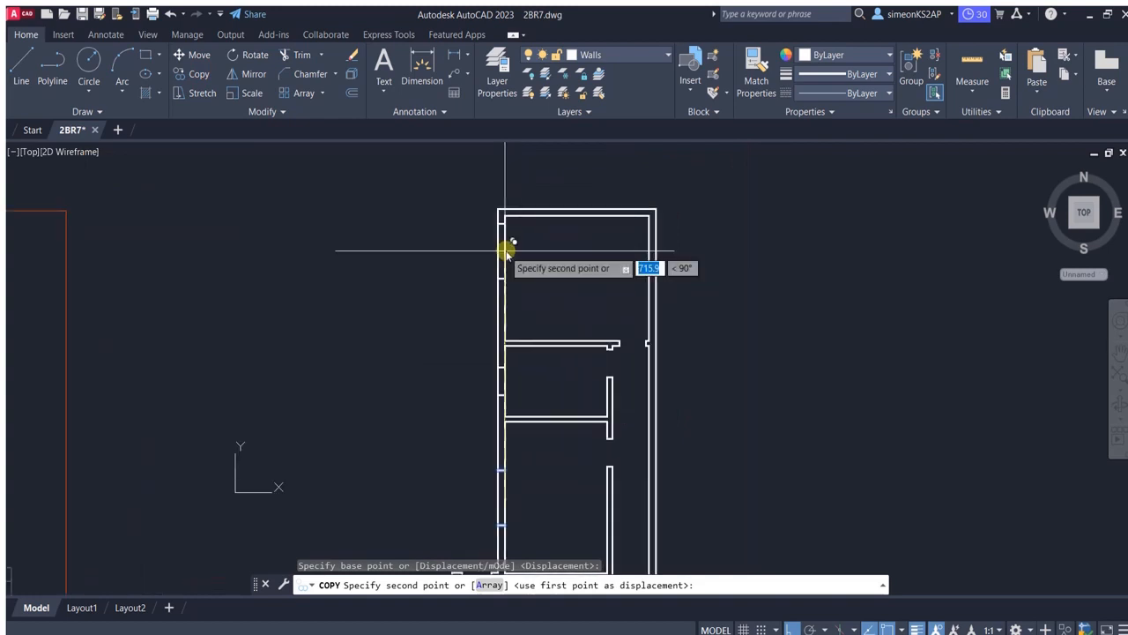
click(507, 279)
scroll(552, 270, up, 2)
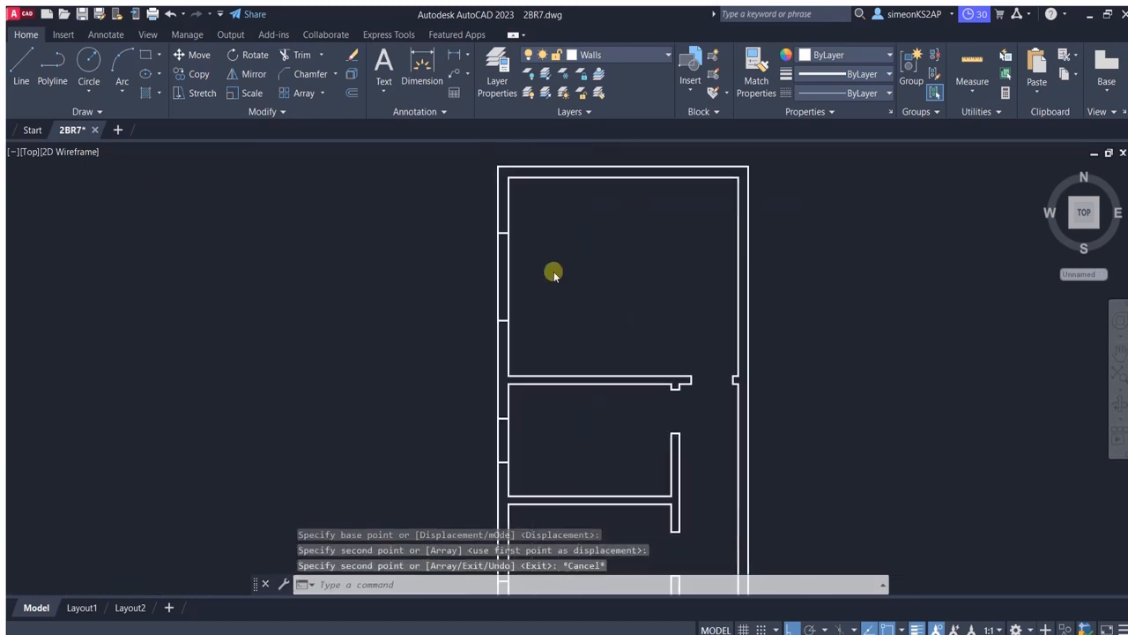
scroll(559, 244, down, 4)
key(Escape)
Trim the wall lines between each of the three jamb pairs to open the windows in the left outer wall.
scroll(564, 213, up, 4)
middle_drag(559, 214, 524, 289)
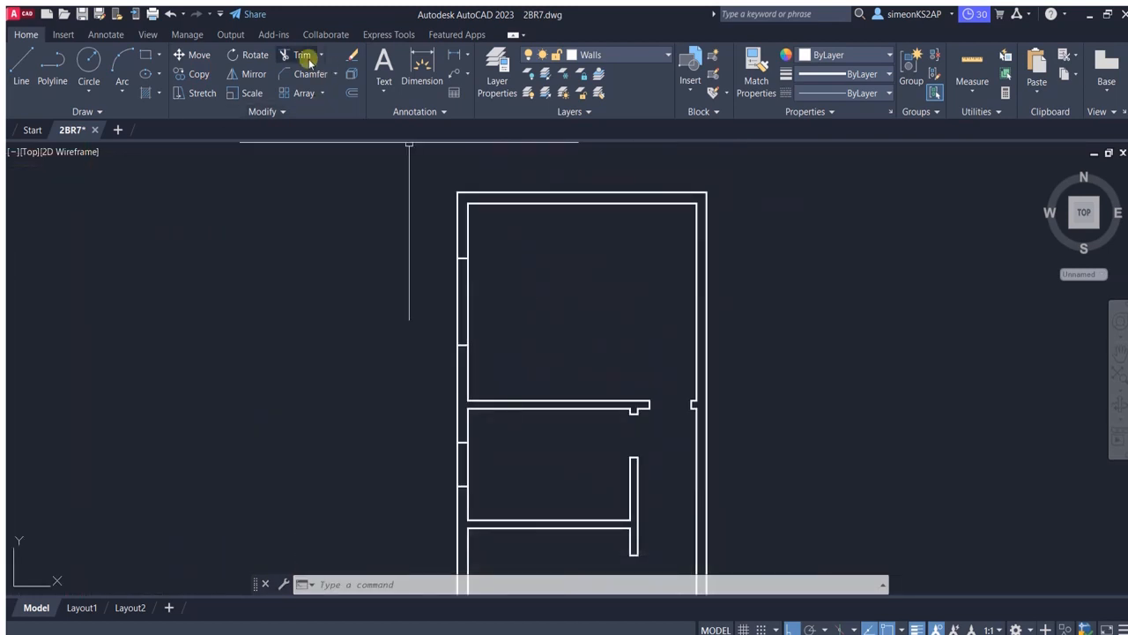
click(307, 57)
mouse_move(443, 266)
mouse_down()
mouse_move(462, 295)
mouse_move(506, 321)
mouse_up()
scroll(529, 242, down, 4)
scroll(514, 339, up, 4)
click(505, 312)
click(456, 309)
scroll(527, 288, down, 4)
scroll(520, 352, up, 4)
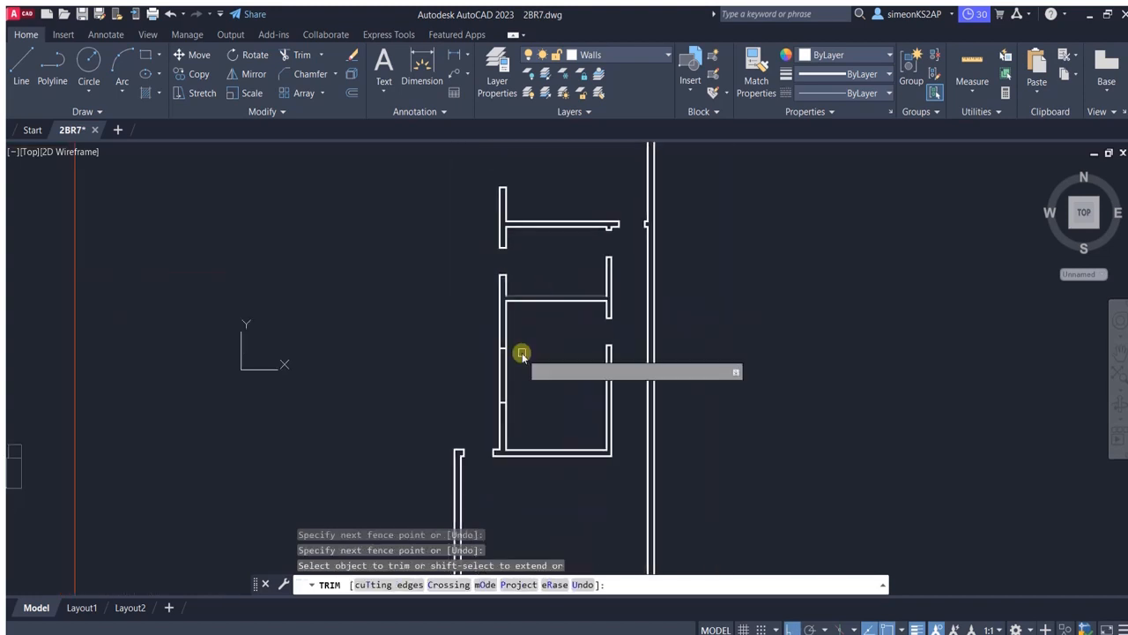
click(520, 403)
click(468, 405)
scroll(534, 322, down, 4)
scroll(553, 405, down, 4)
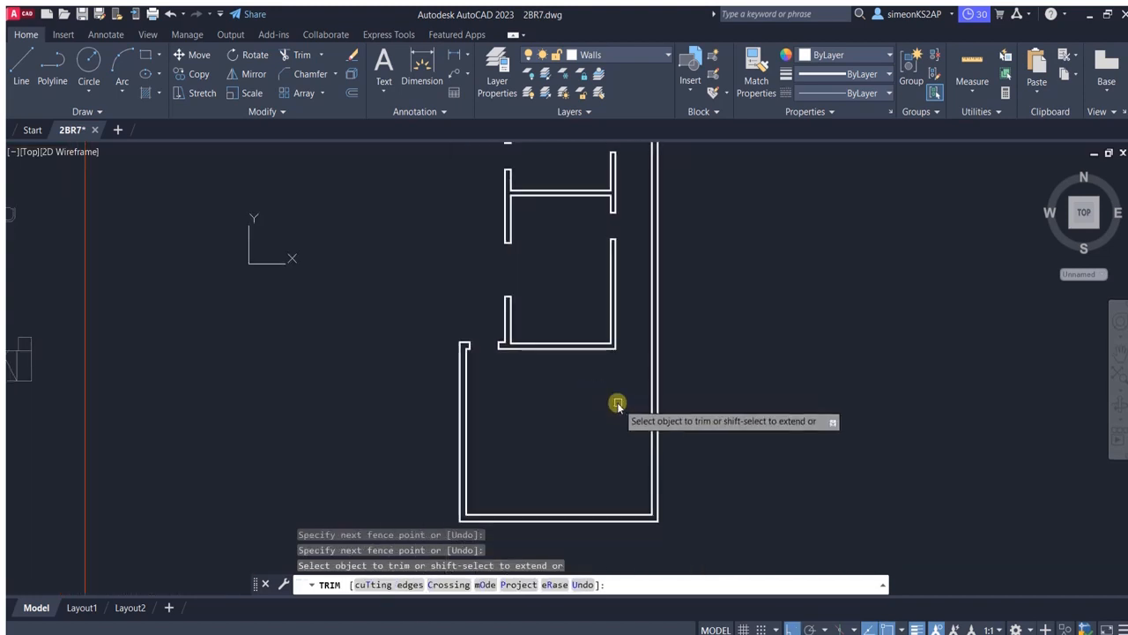
scroll(564, 440, up, 1)
key(Escape)
Draw a polyline starting 10 from the bottom room's lower-right inner corner, running 10 along and across the wall, and trim its overshoot.
scroll(598, 420, up, 2)
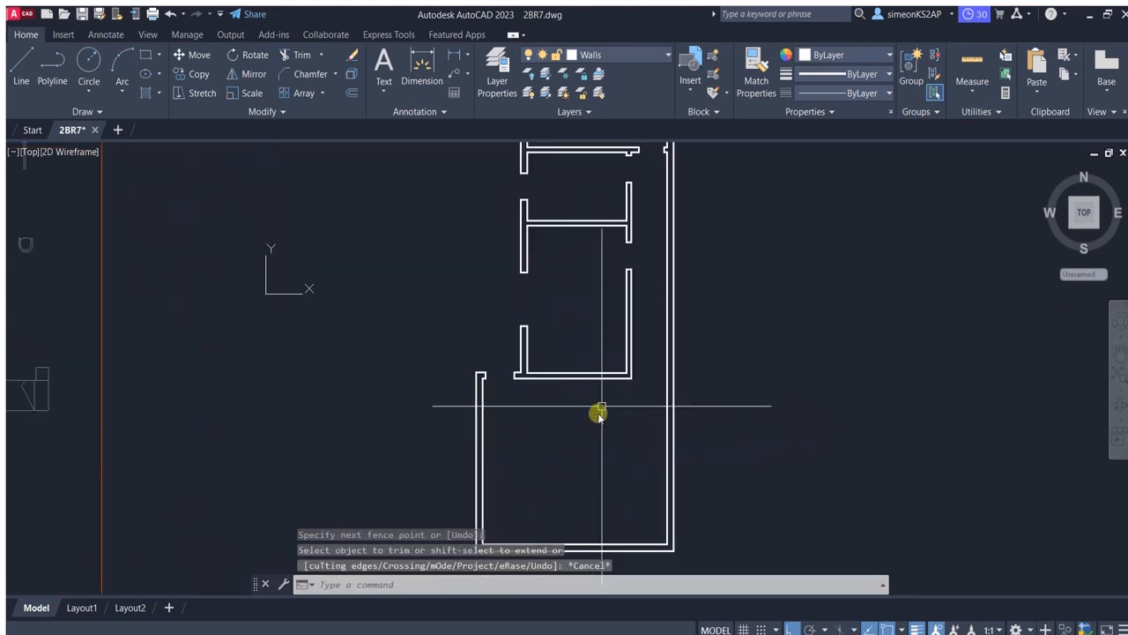
middle_drag(546, 380, 556, 304)
middle_drag(597, 367, 539, 406)
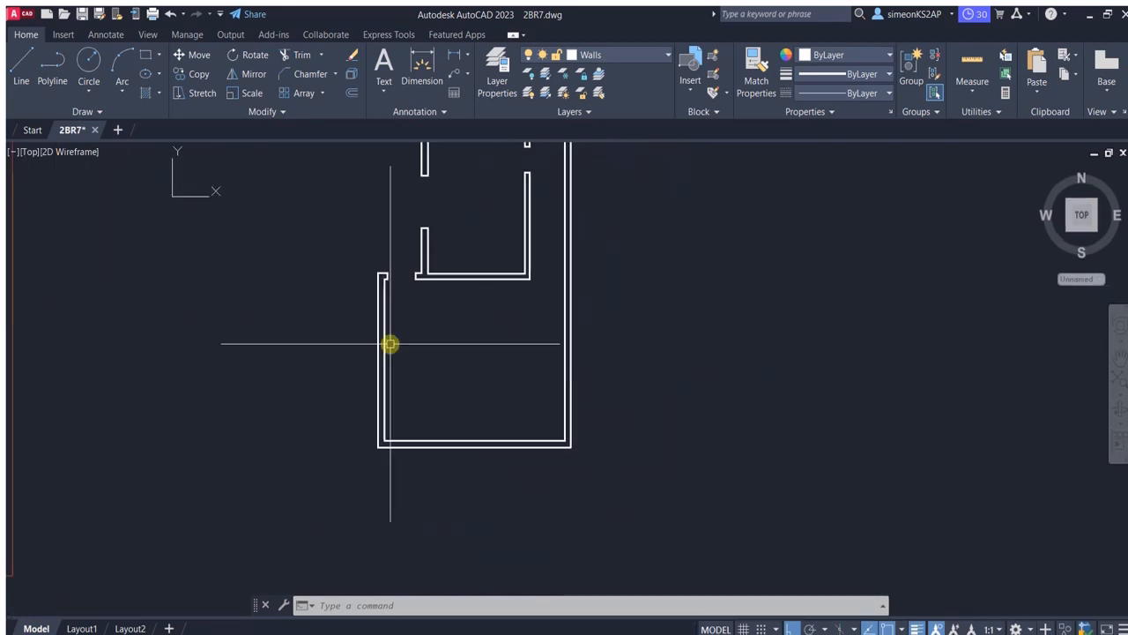
scroll(486, 379, up, 2)
click(55, 66)
scroll(621, 474, up, 2)
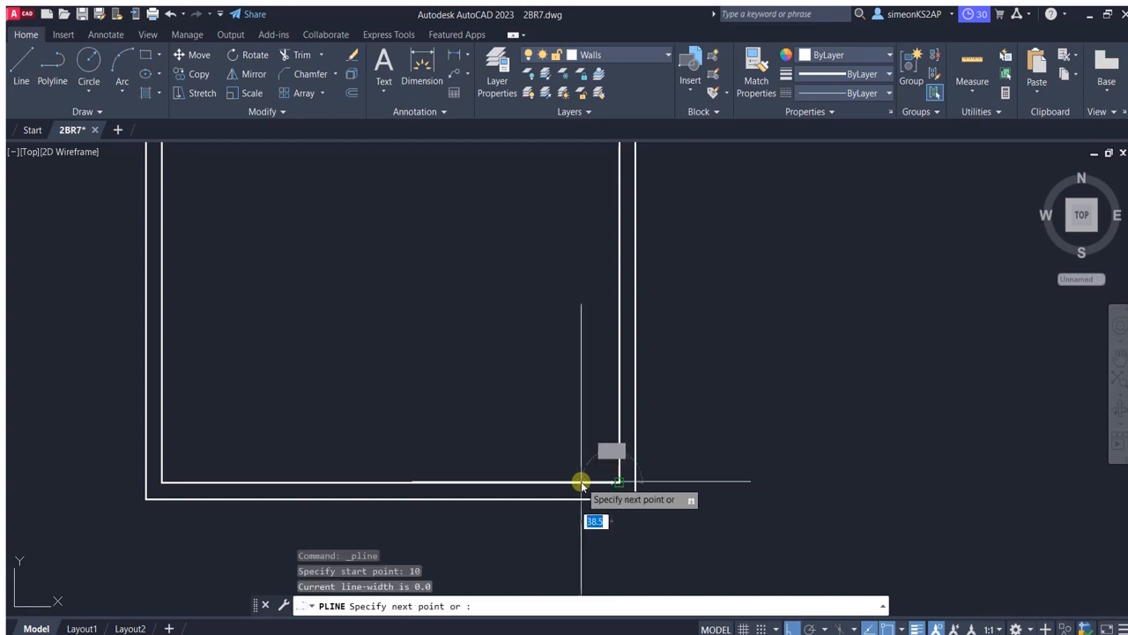
scroll(541, 476, up, 2)
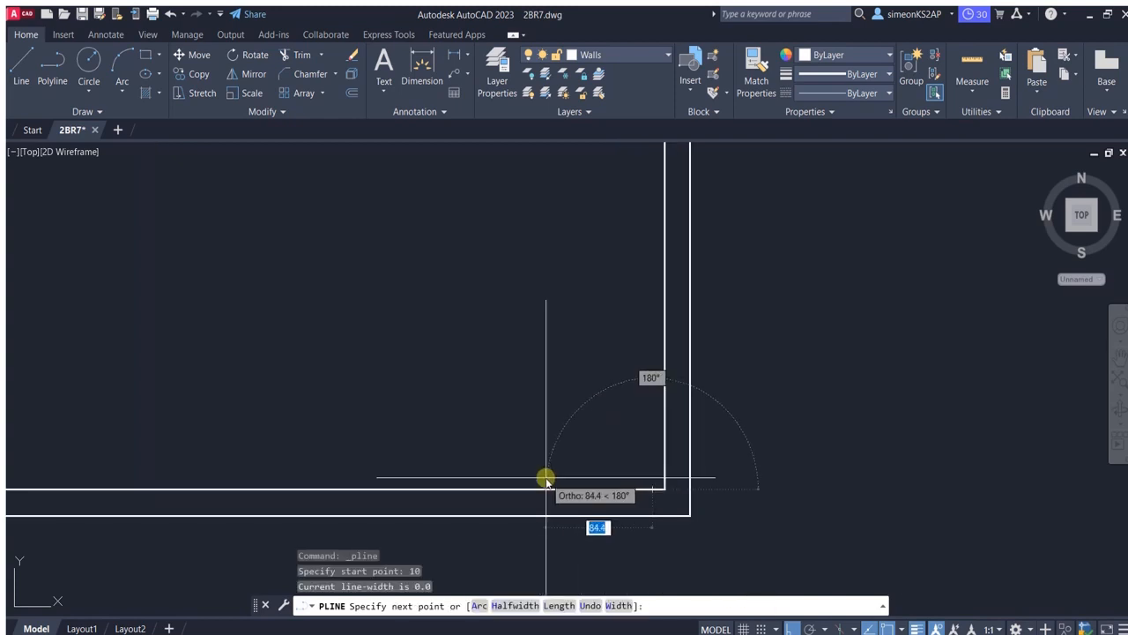
middle_drag(682, 502, 703, 416)
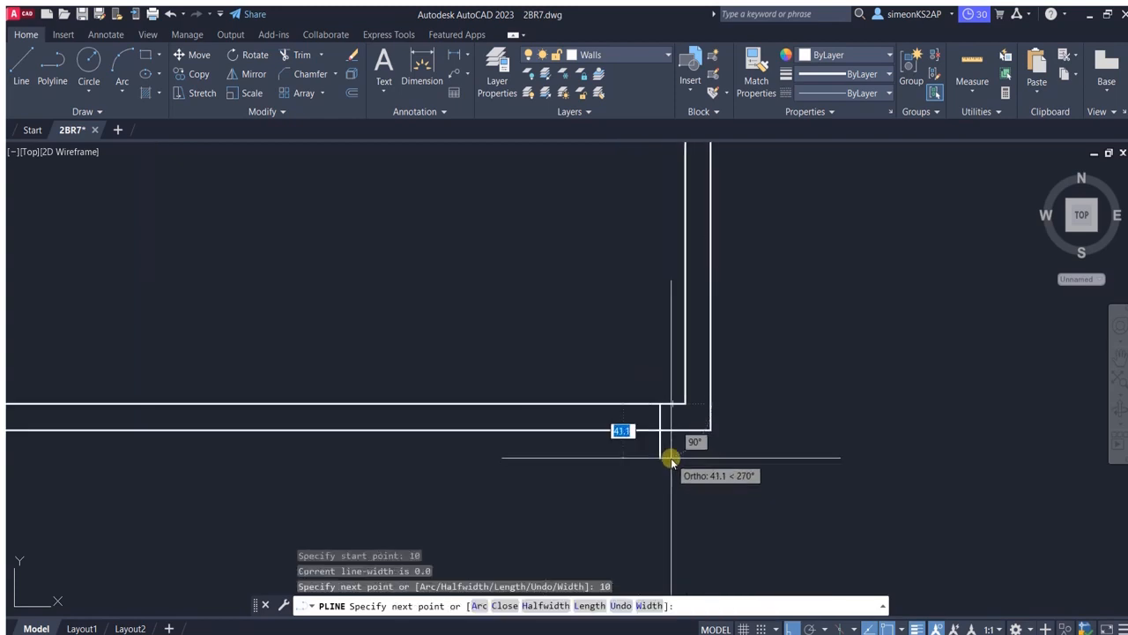
key(Escape)
click(661, 437)
scroll(667, 363, up, 2)
key(Escape)
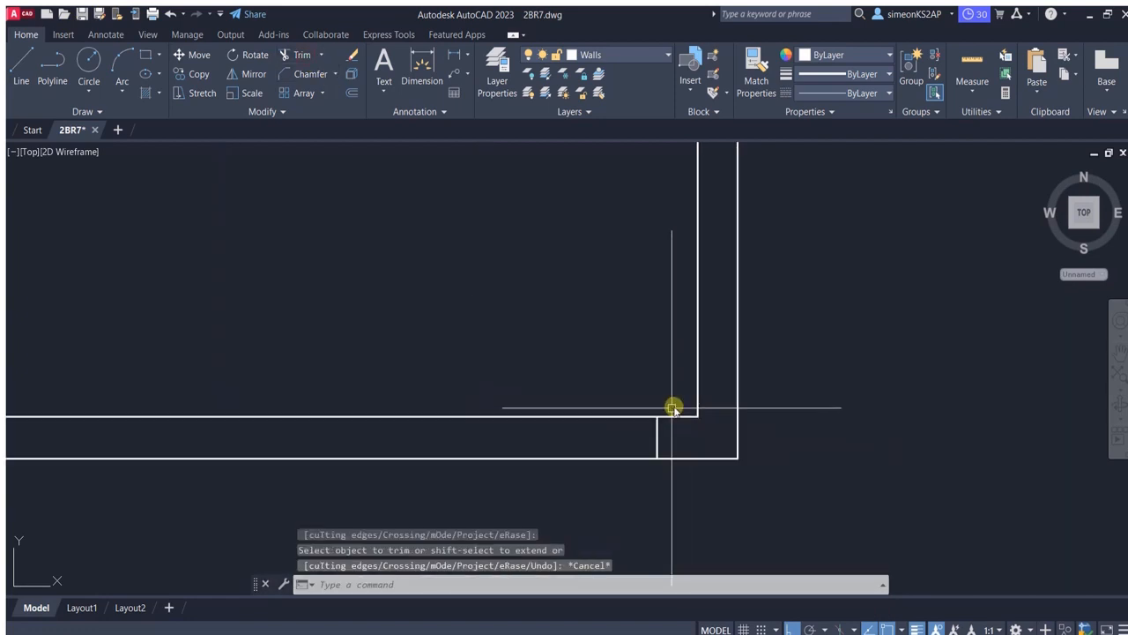
scroll(431, 240, down, 4)
click(352, 92)
scroll(502, 287, up, 1)
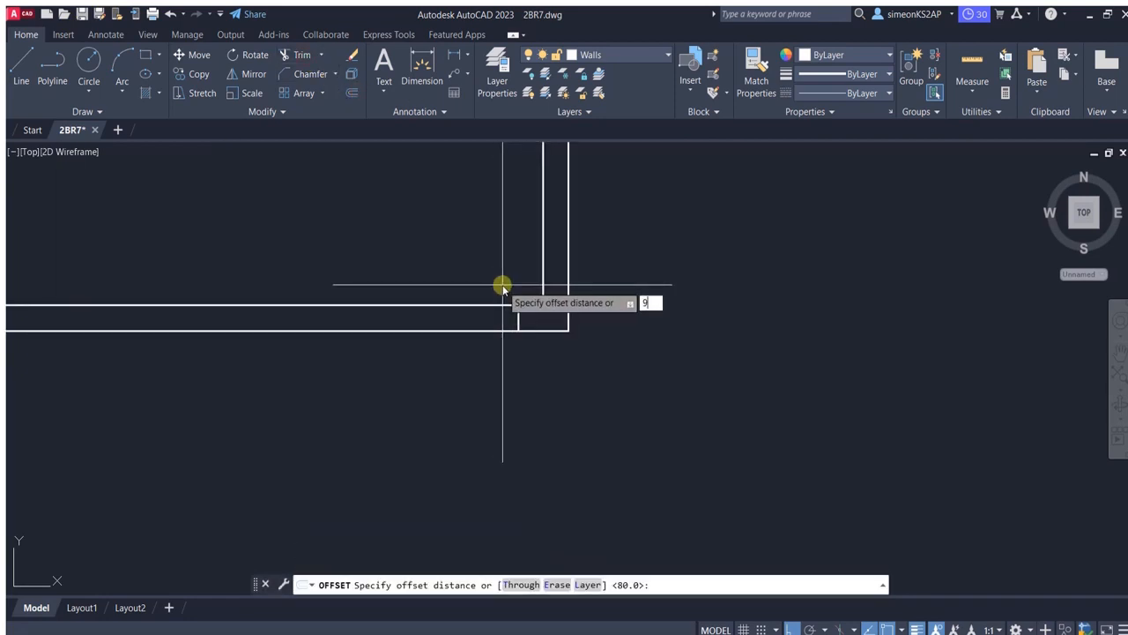
key(Return)
click(518, 319)
key(Escape)
Remove the short horizontal segment of the L-shaped jamb polyline, keeping only its line across the bottom wall.
scroll(517, 293, up, 3)
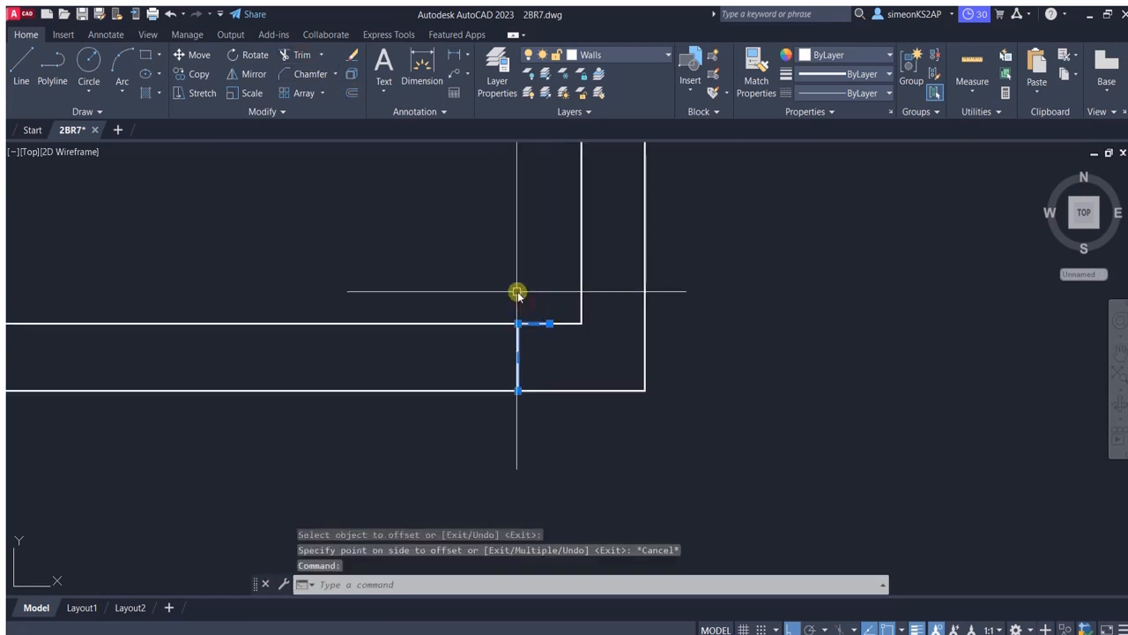
click(518, 323)
key(Escape)
Offset the bottom wall's jamb line 90 to the left.
click(352, 92)
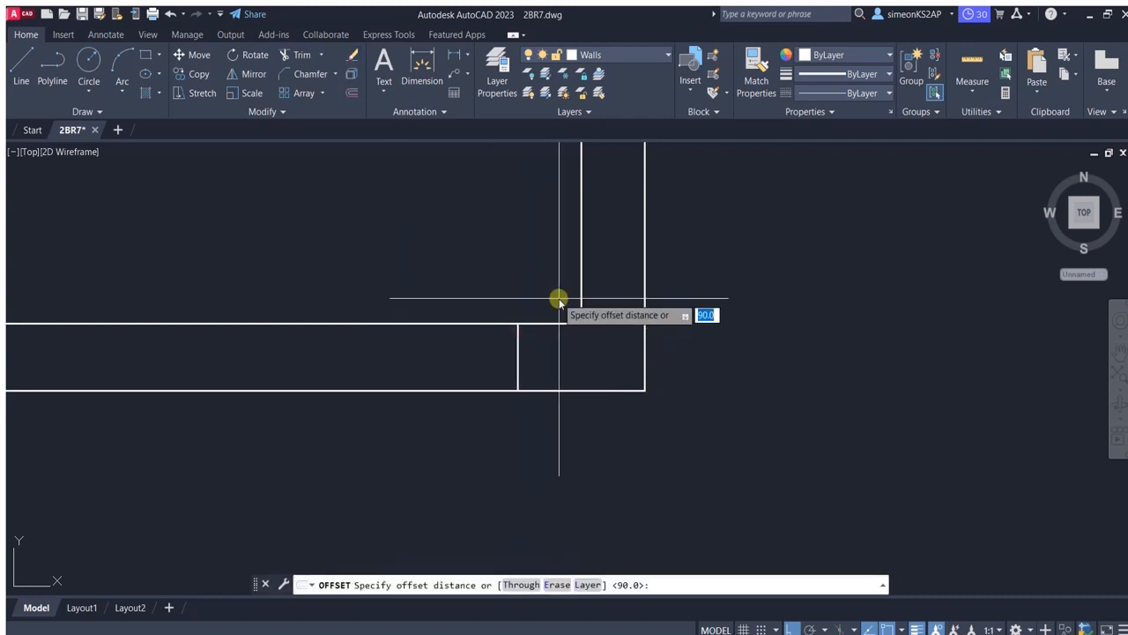
key(Return)
click(520, 356)
click(352, 350)
scroll(649, 376, down, 3)
scroll(600, 363, up, 1)
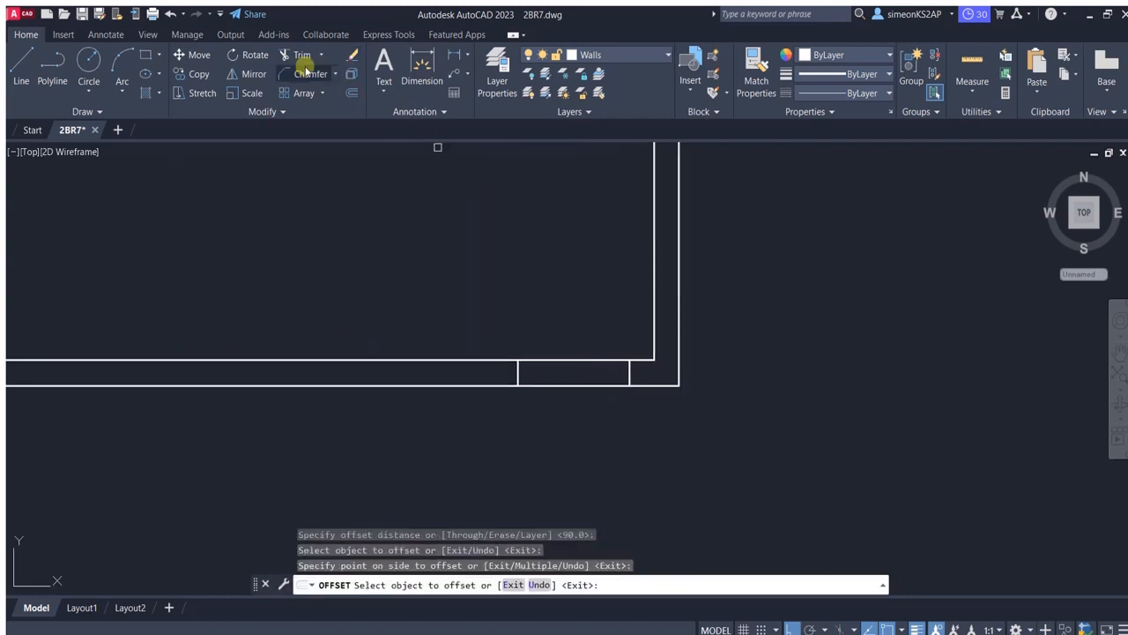
Trim both lines of the bottom wall between the two jambs to open the doorway near the right corner.
click(301, 55)
drag(589, 431, 572, 325)
scroll(571, 326, down, 2)
scroll(557, 393, down, 2)
key(Escape)
Draw a jamb polyline across the bottom wall, starting 100 to the left of the doorway, and trim its overshoot.
middle_drag(575, 334, 655, 378)
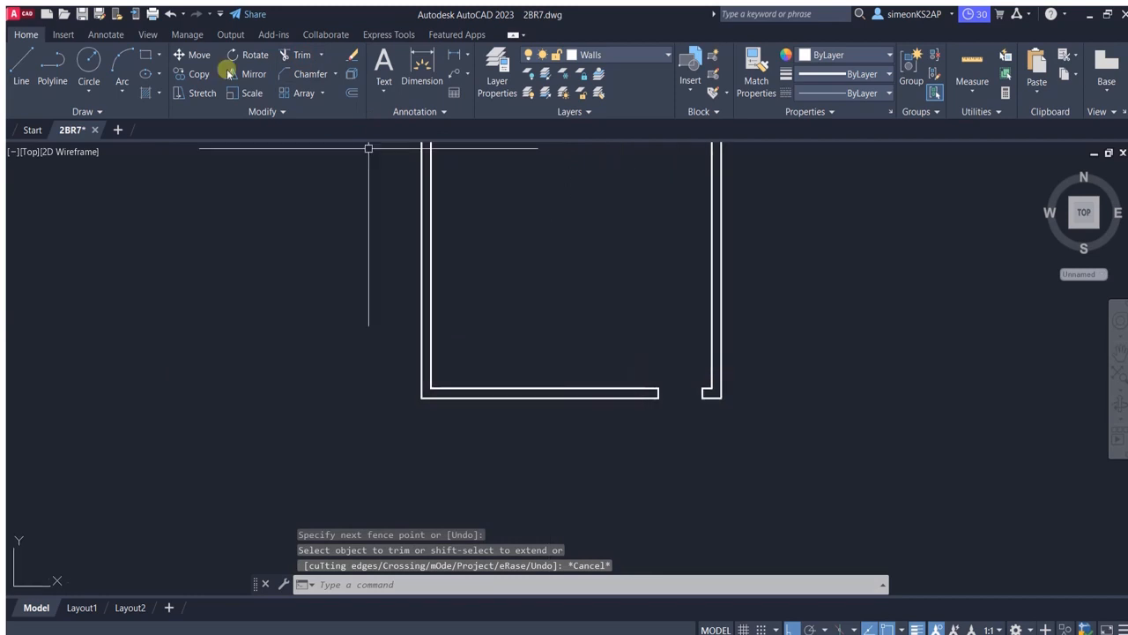
click(53, 67)
scroll(673, 397, up, 2)
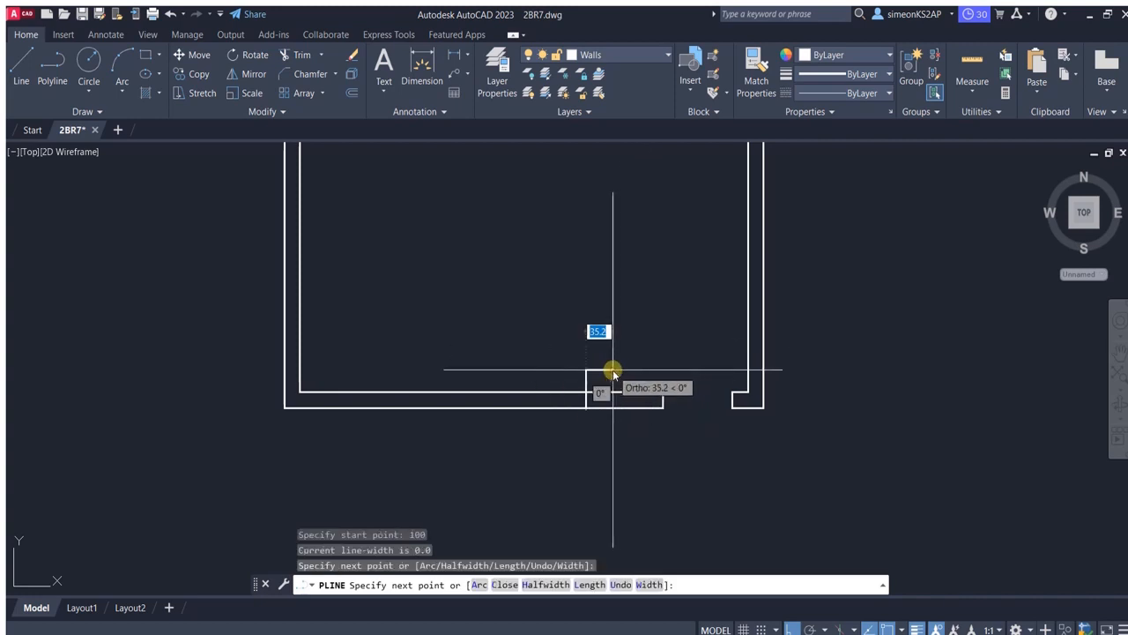
key(Escape)
scroll(579, 381, up, 4)
middle_drag(578, 380, 569, 317)
click(298, 54)
click(590, 328)
scroll(601, 411, down, 6)
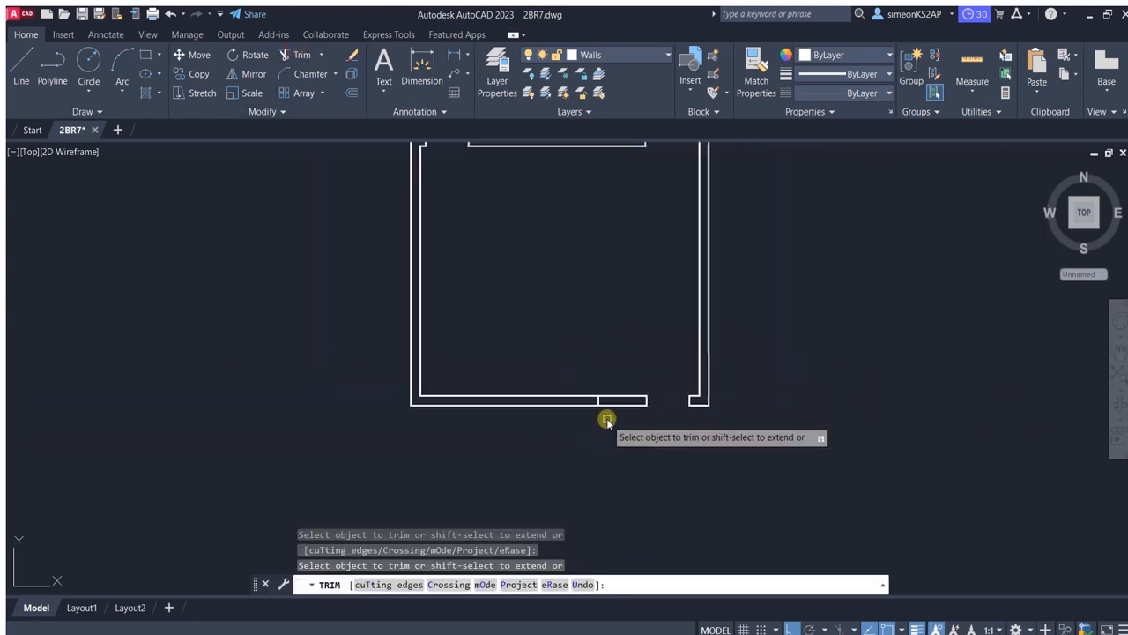
scroll(607, 418, up, 4)
key(Escape)
Offset the new bottom-wall jamb line 160 to the left.
click(353, 93)
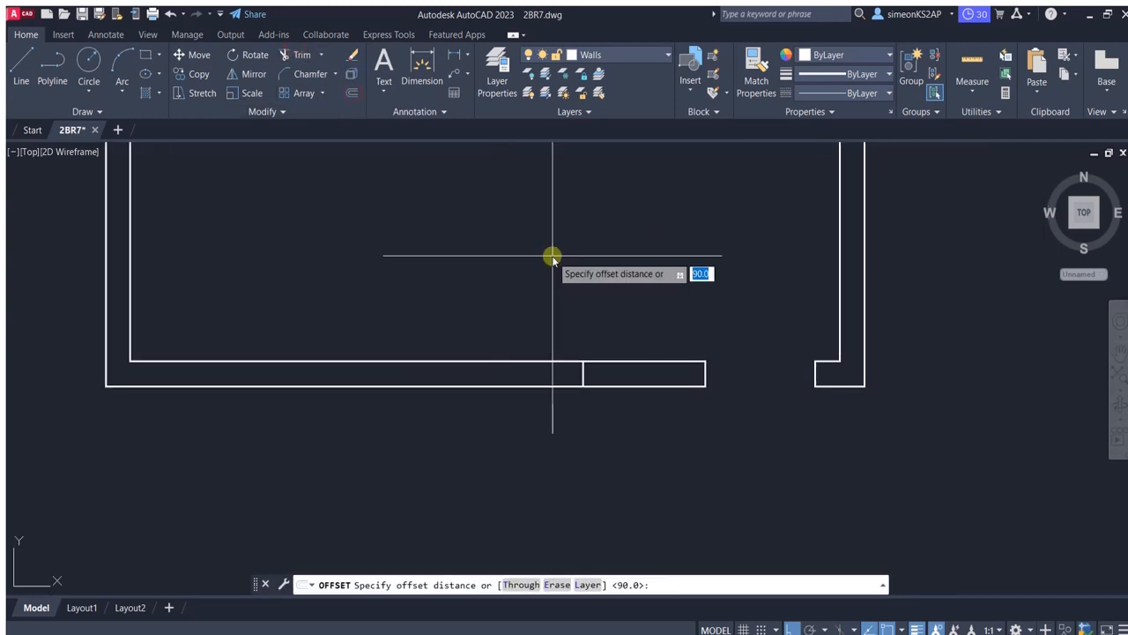
text(160)
key(Return)
click(582, 373)
click(434, 412)
scroll(437, 459, down, 4)
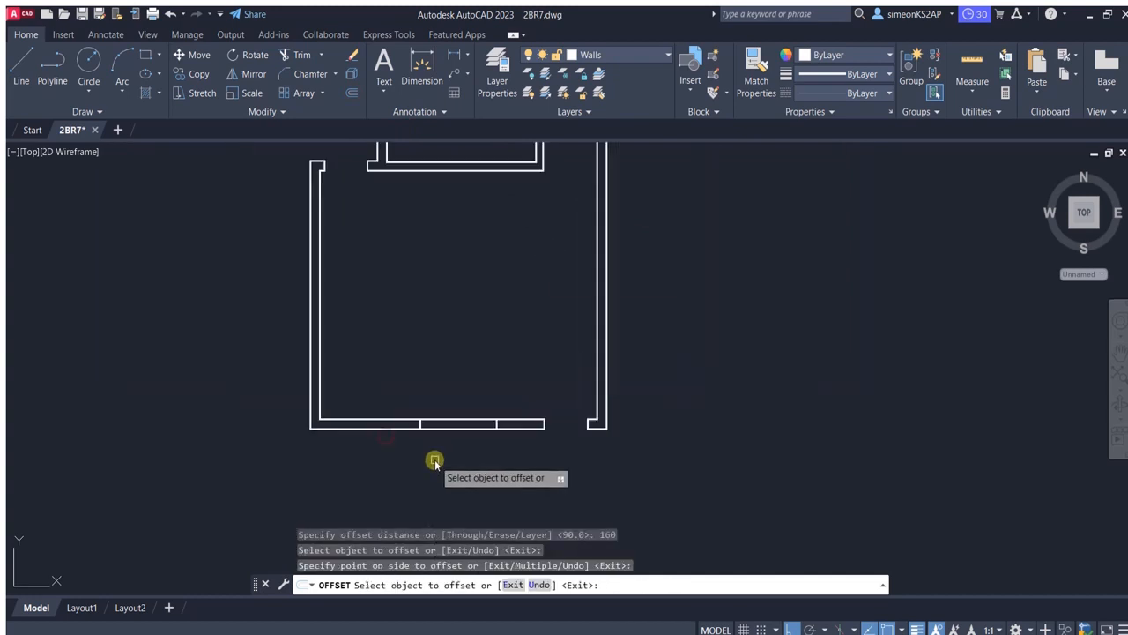
Trim both lines of the bottom wall between the two new jambs to cut the window opening.
middle_drag(439, 445, 585, 431)
scroll(599, 394, up, 2)
key(Escape)
click(303, 57)
click(603, 453)
click(600, 385)
scroll(628, 438, down, 4)
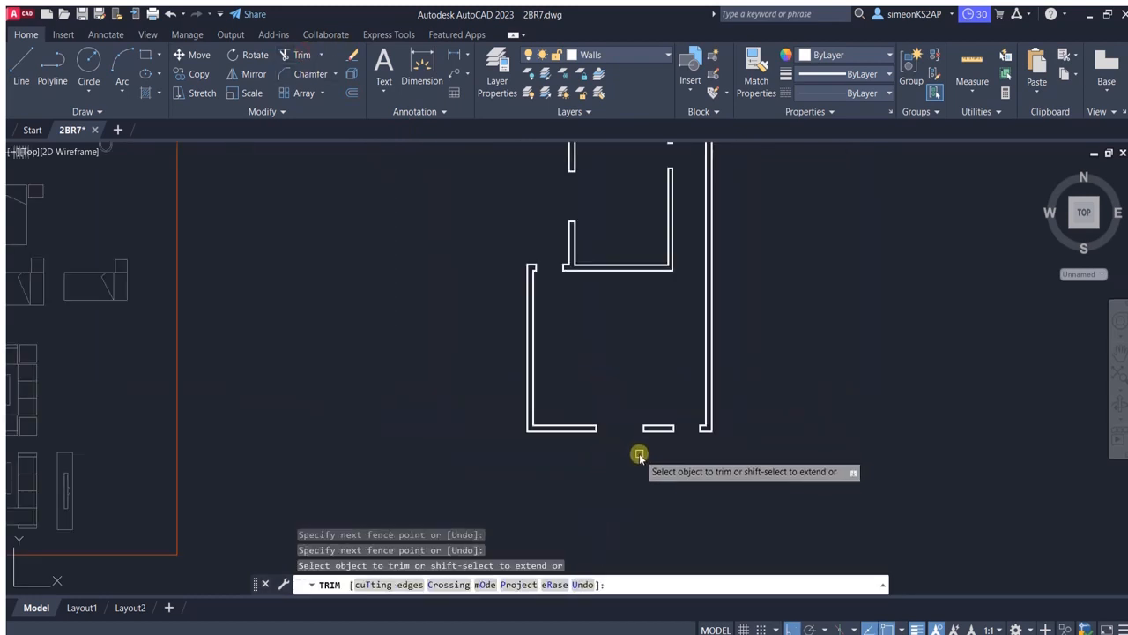
key(Escape)
Look over the whole floor plan with its wall openings and the symbol library beside it.
scroll(608, 333, up, 2)
scroll(607, 334, up, 1)
scroll(577, 387, down, 4)
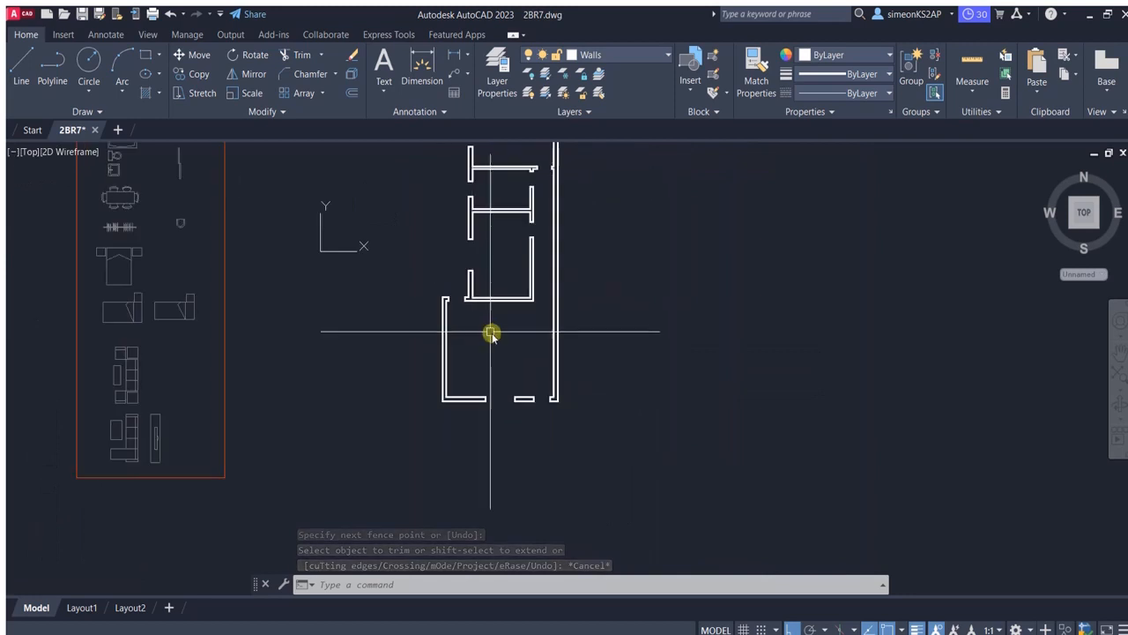
scroll(507, 356, up, 1)
scroll(508, 355, up, 1)
middle_drag(506, 370, 559, 391)
scroll(569, 350, down, 1)
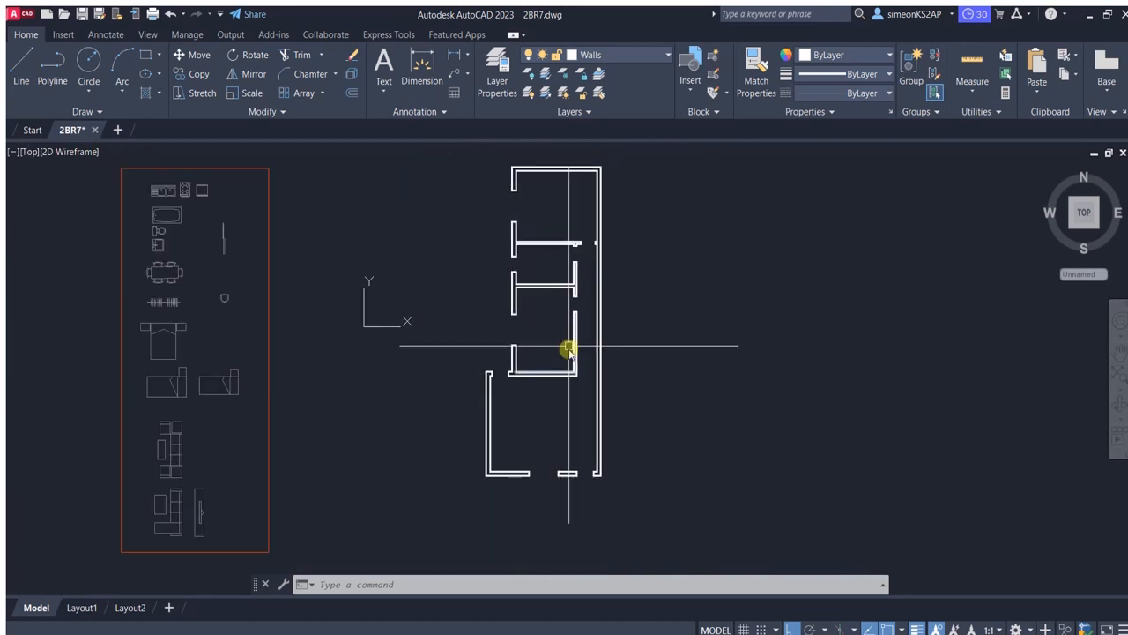
middle_drag(550, 316, 565, 381)
scroll(571, 379, up, 6)
middle_drag(465, 242, 527, 325)
scroll(633, 363, down, 4)
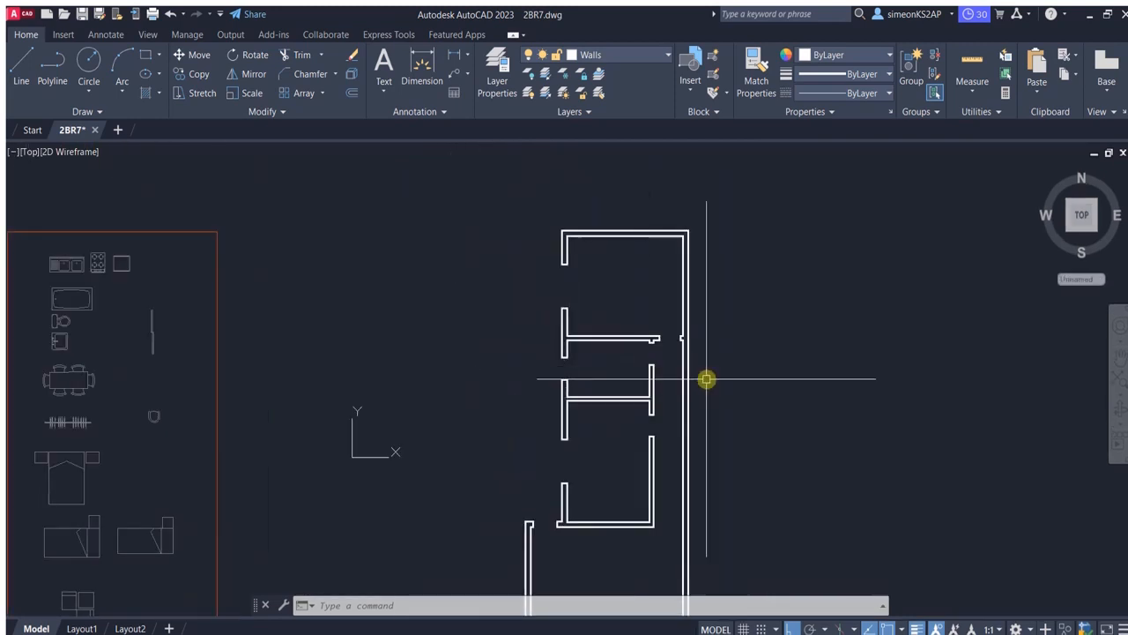
middle_drag(706, 380, 646, 348)
scroll(649, 361, down, 4)
scroll(648, 361, up, 2)
scroll(570, 373, down, 2)
middle_drag(581, 395, 554, 383)
Copy the two-pane window symbol from the symbol library into the left-wall opening of the top room.
scroll(249, 289, up, 2)
click(293, 307)
click(265, 283)
click(194, 76)
scroll(273, 282, up, 4)
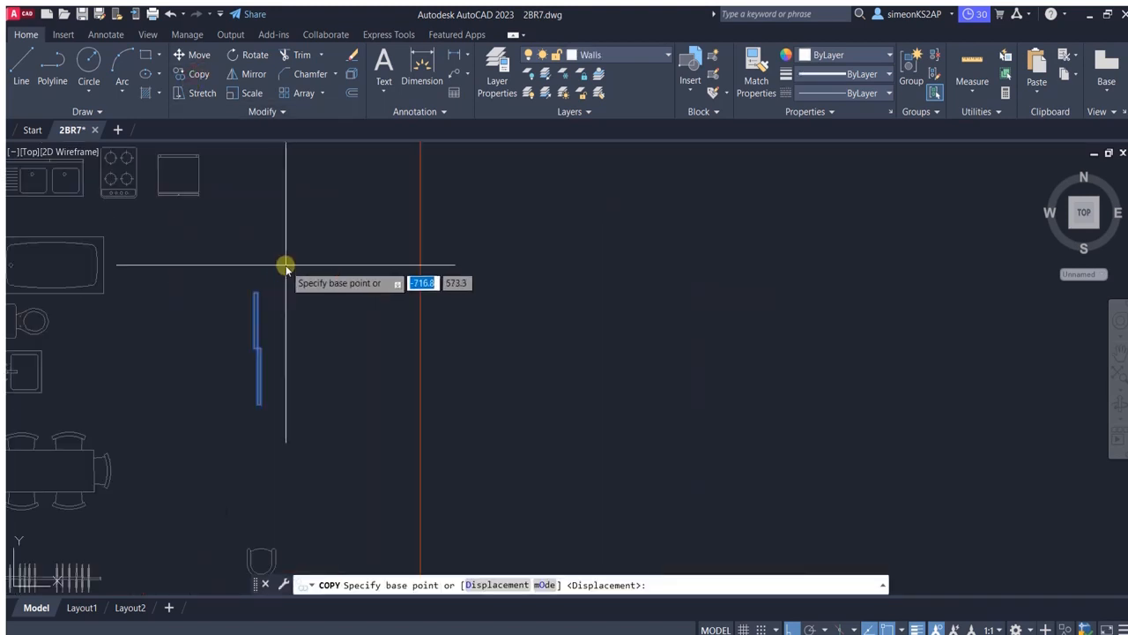
click(271, 297)
scroll(536, 320, down, 4)
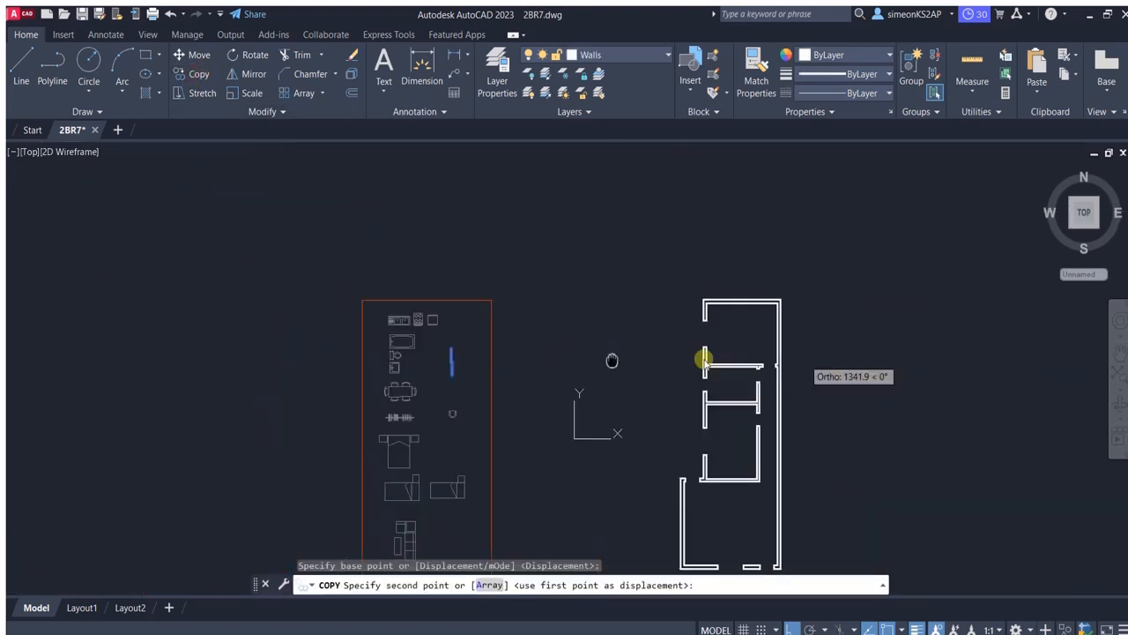
scroll(680, 312, up, 4)
click(596, 266)
Place another copy of the window symbol in the left-wall opening of the third room down.
scroll(486, 262, down, 5)
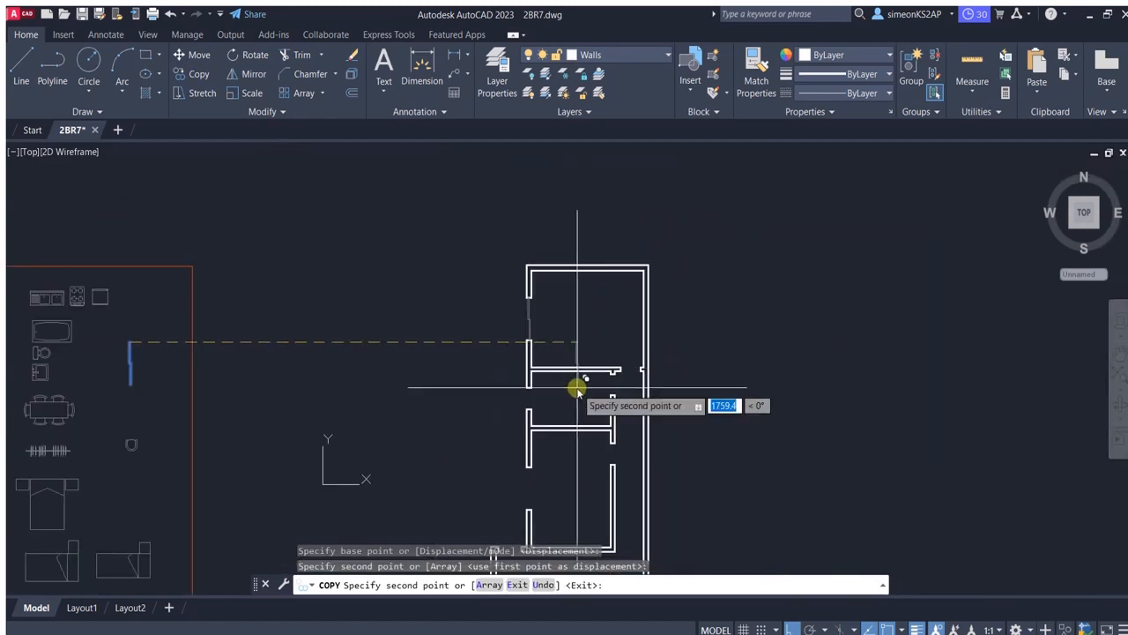
scroll(506, 330, up, 5)
click(492, 293)
scroll(534, 325, down, 5)
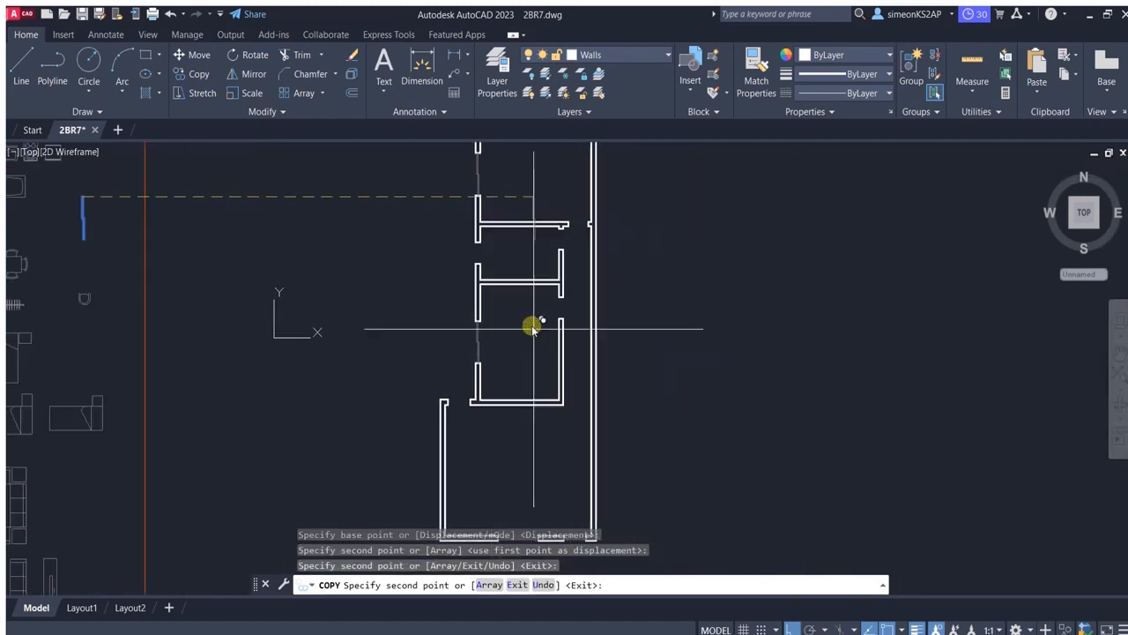
key(Escape)
Copy only the upper pane of the third room's window into the small middle room's left-wall opening.
scroll(527, 260, up, 4)
scroll(526, 214, down, 3)
scroll(500, 346, up, 3)
mouse_move(527, 259)
middle_down()
mouse_move(527, 214)
mouse_move(513, 431)
middle_up()
scroll(512, 325, up, 4)
click(459, 464)
scroll(459, 419, up, 6)
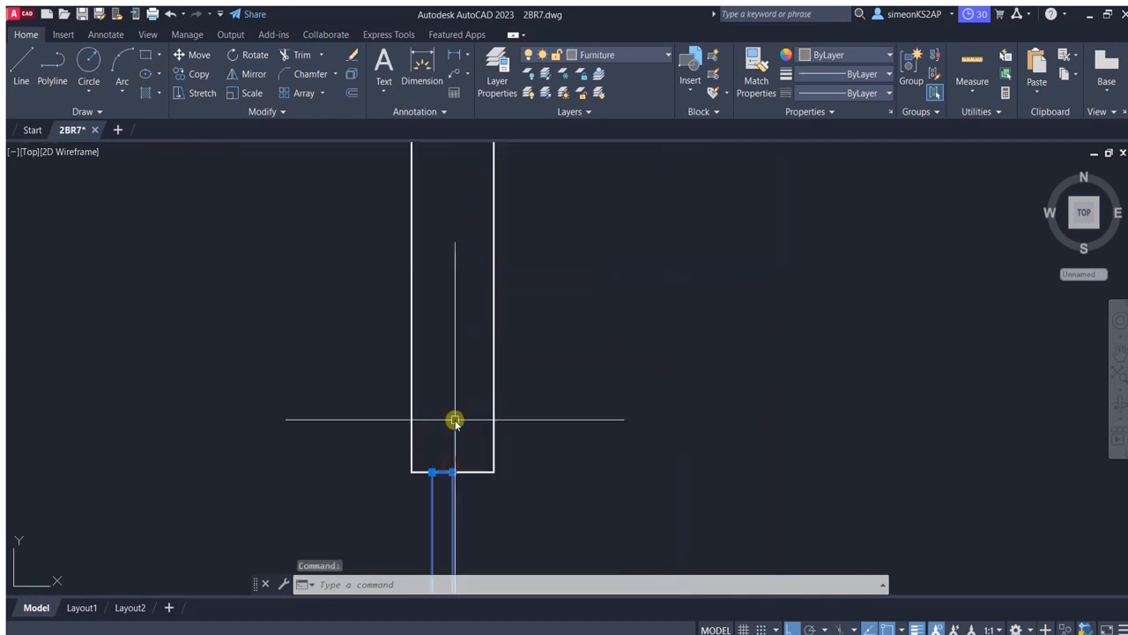
click(194, 74)
click(452, 472)
scroll(473, 453, down, 6)
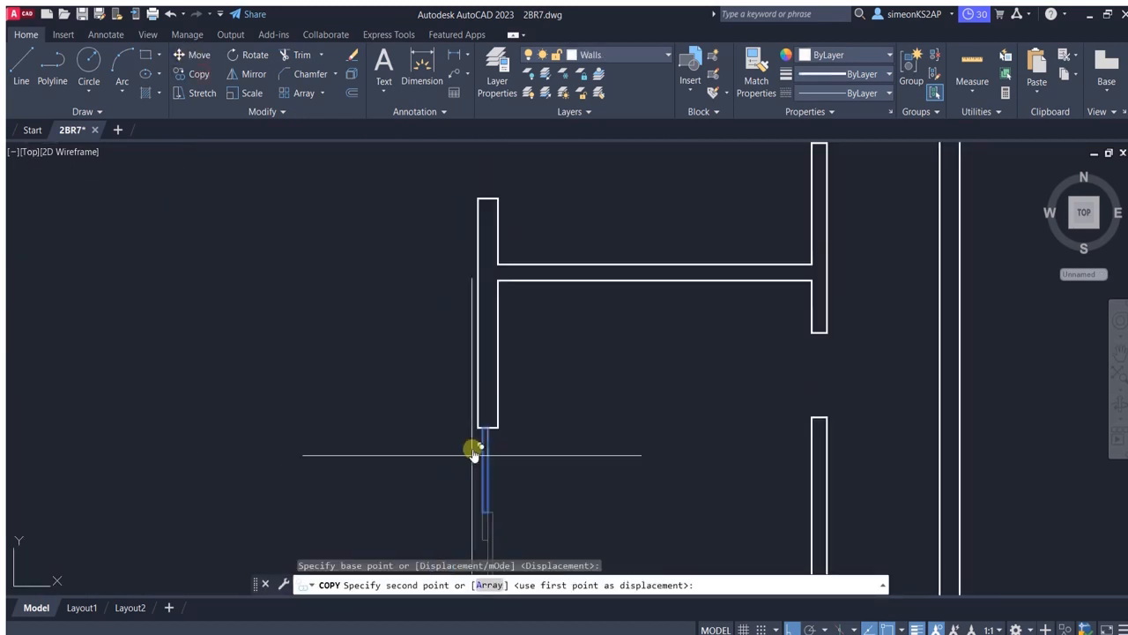
middle_drag(494, 154, 478, 388)
scroll(478, 388, up, 4)
click(424, 340)
scroll(551, 370, down, 6)
scroll(584, 388, down, 4)
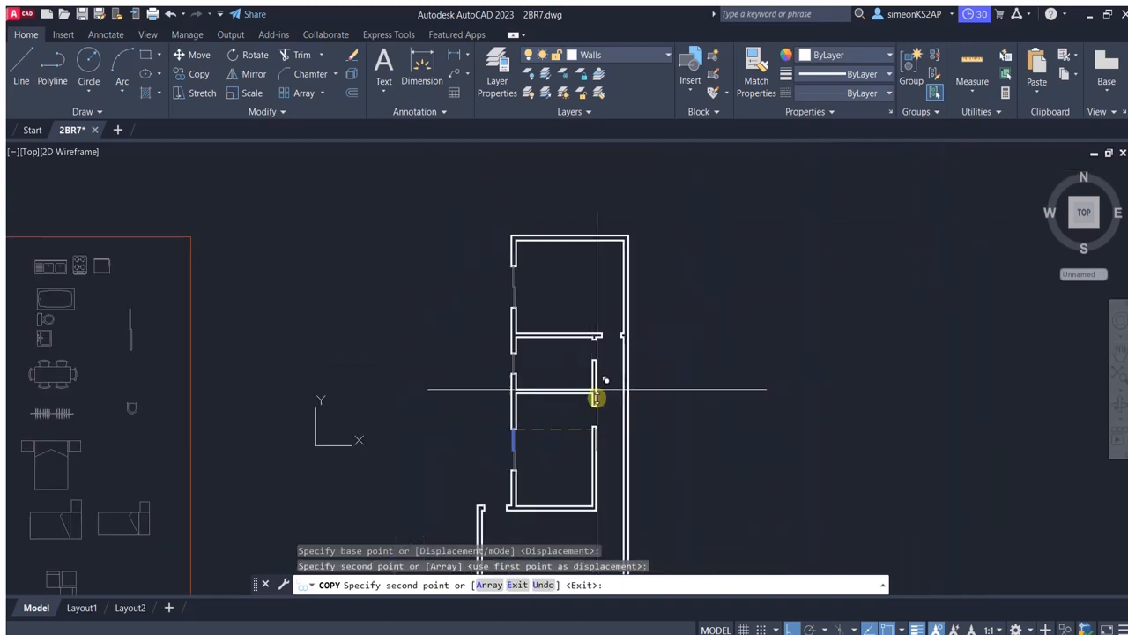
scroll(537, 372, up, 6)
key(Escape)
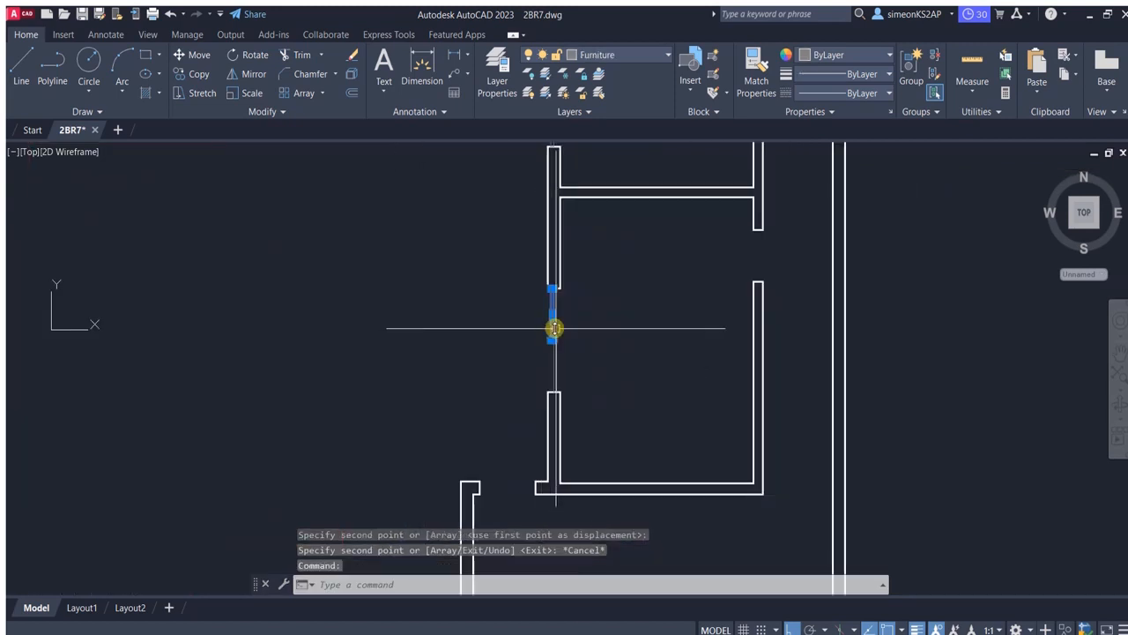
Copy the window's upper pane by its lower-right corner onto the right jamb of the bottom room's upper-left doorway as a door leaf.
click(202, 78)
scroll(559, 340, up, 3)
click(559, 340)
scroll(568, 333, down, 3)
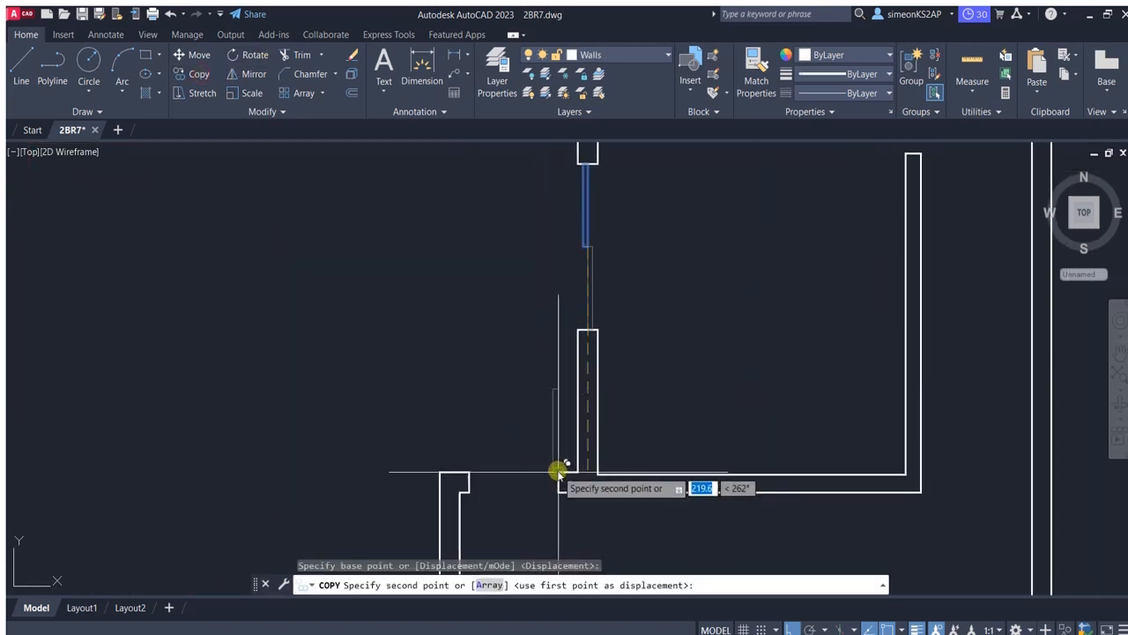
click(559, 473)
Place further door leaf copies on the right jambs of the top room's doorway and the bottom wall's doorway.
scroll(497, 449, down, 3)
scroll(547, 319, up, 3)
click(604, 393)
scroll(558, 408, down, 5)
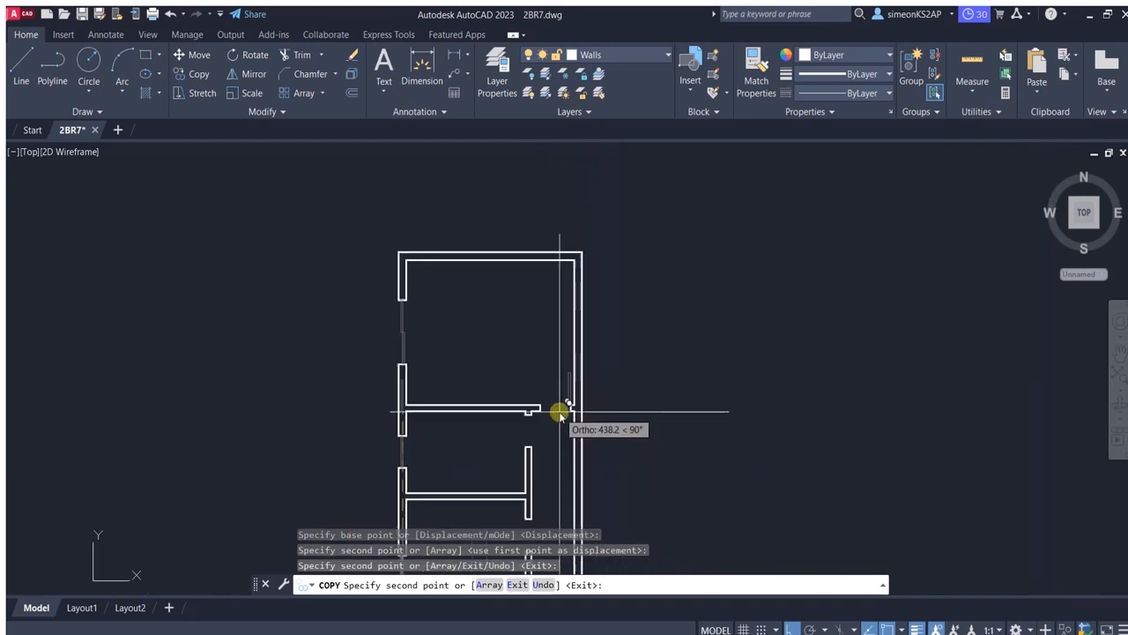
scroll(562, 477, up, 3)
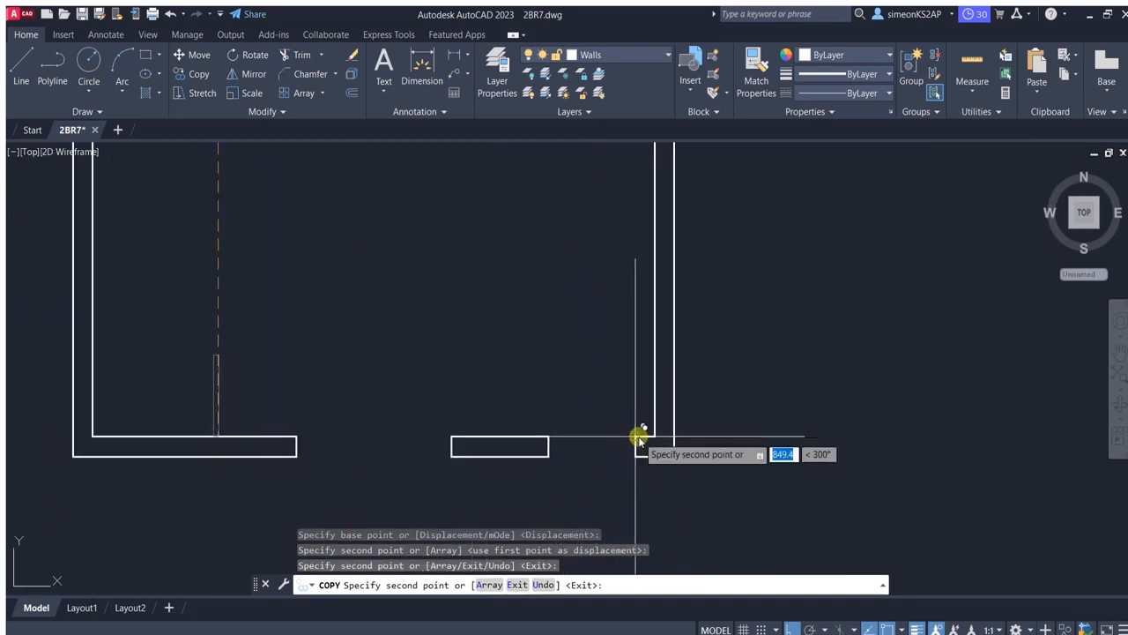
click(639, 438)
Place a door leaf copy on the lower-left corner of the upper jamb at the small middle room's doorway.
scroll(626, 365, down, 5)
scroll(513, 280, up, 5)
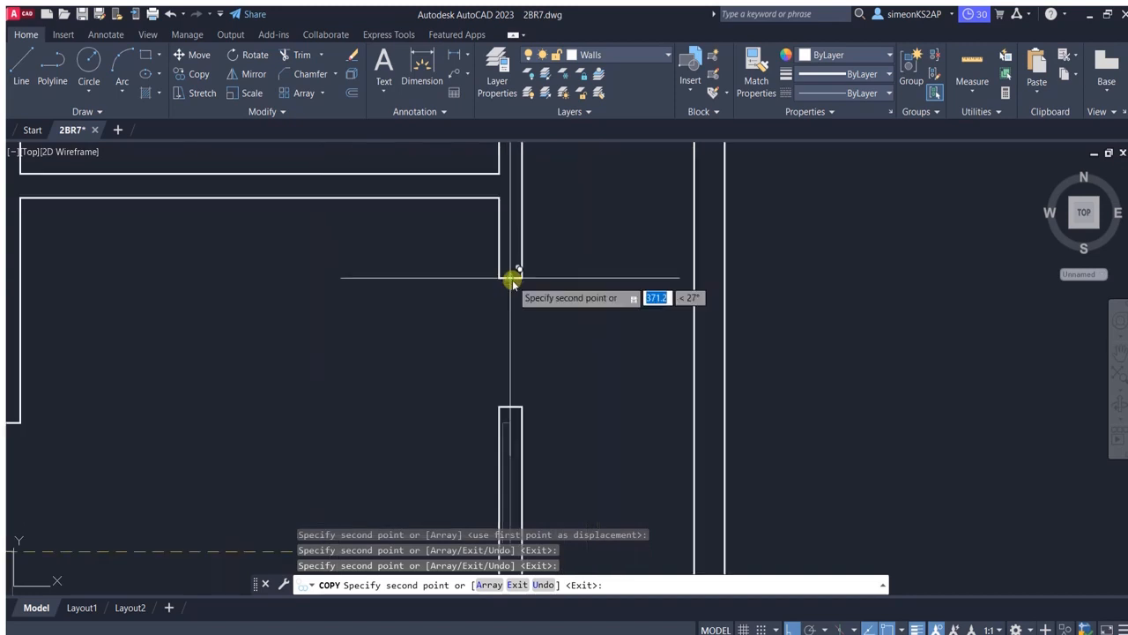
scroll(536, 282, down, 3)
scroll(528, 187, up, 3)
scroll(509, 424, down, 3)
scroll(516, 375, up, 3)
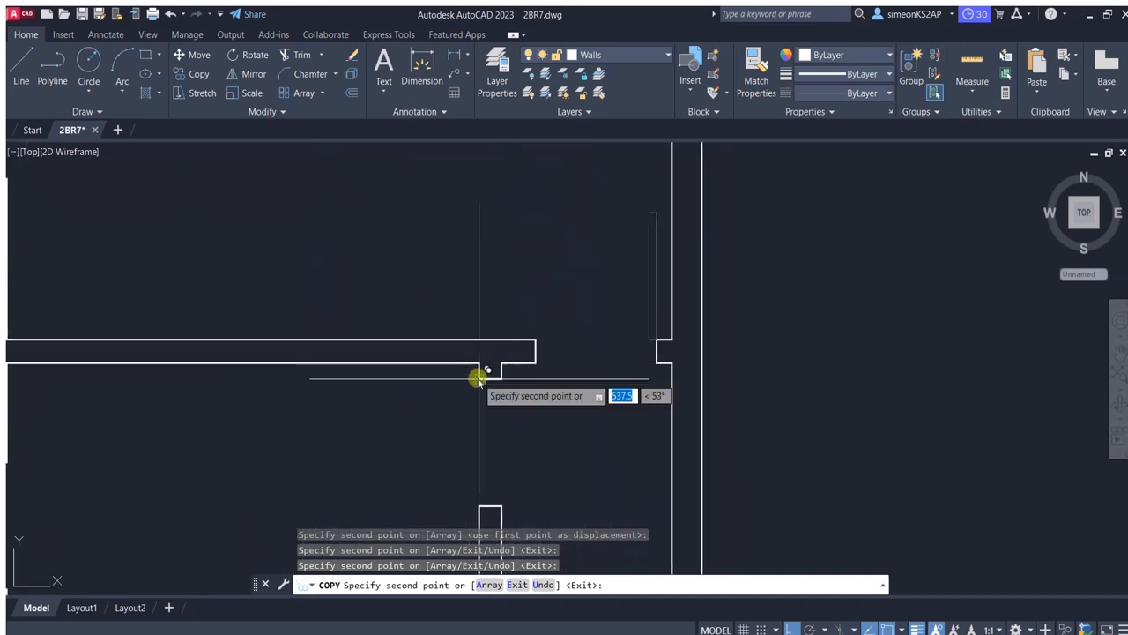
scroll(494, 375, down, 3)
key(Escape)
Rotate the small middle room's door leaf about its hinge corner so it lies horizontally inside the room.
click(516, 348)
click(254, 55)
scroll(527, 383, up, 3)
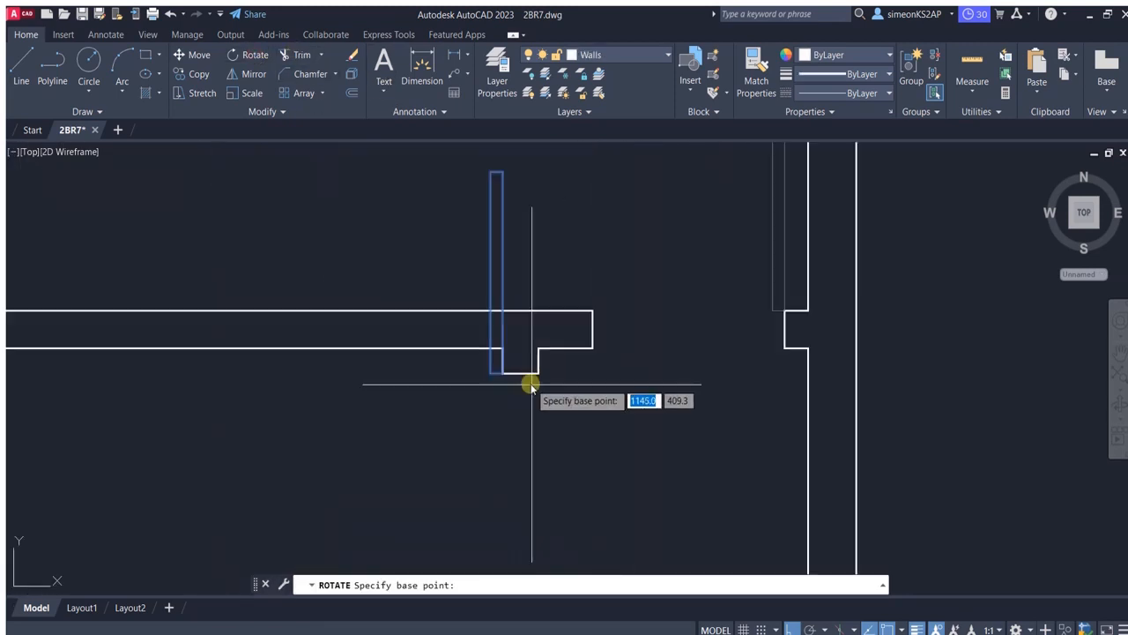
scroll(414, 373, down, 3)
scroll(552, 403, down, 4)
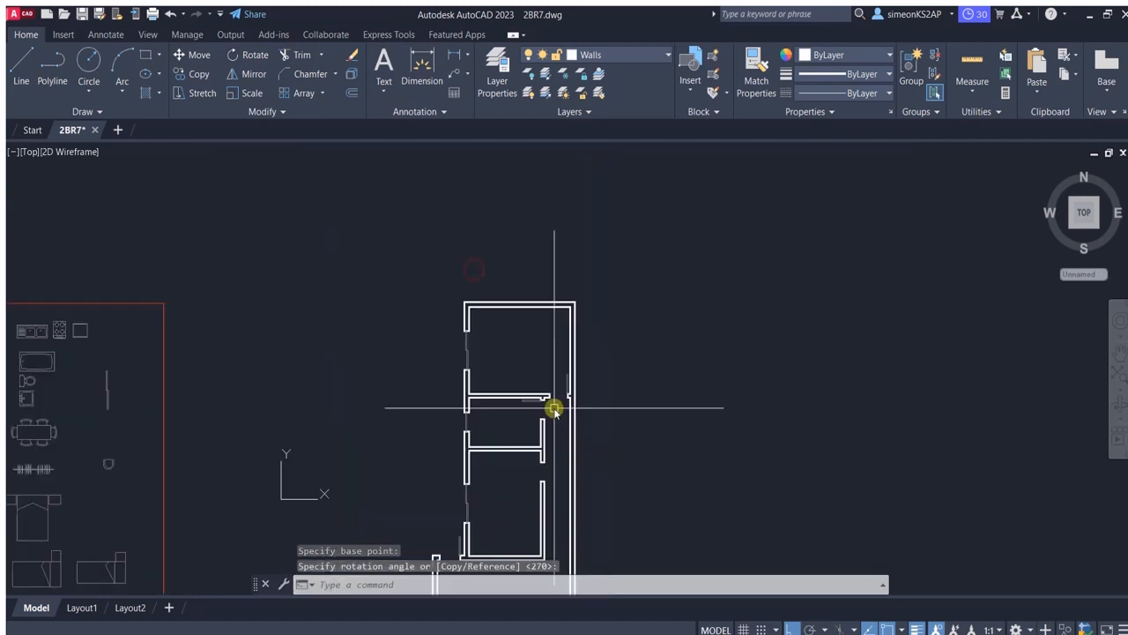
scroll(539, 390, up, 5)
key(Escape)
Draw a jamb polyline across the corridor wall just below the third room's upper-right corner and trim its overshoot.
scroll(546, 301, down, 4)
scroll(547, 300, up, 7)
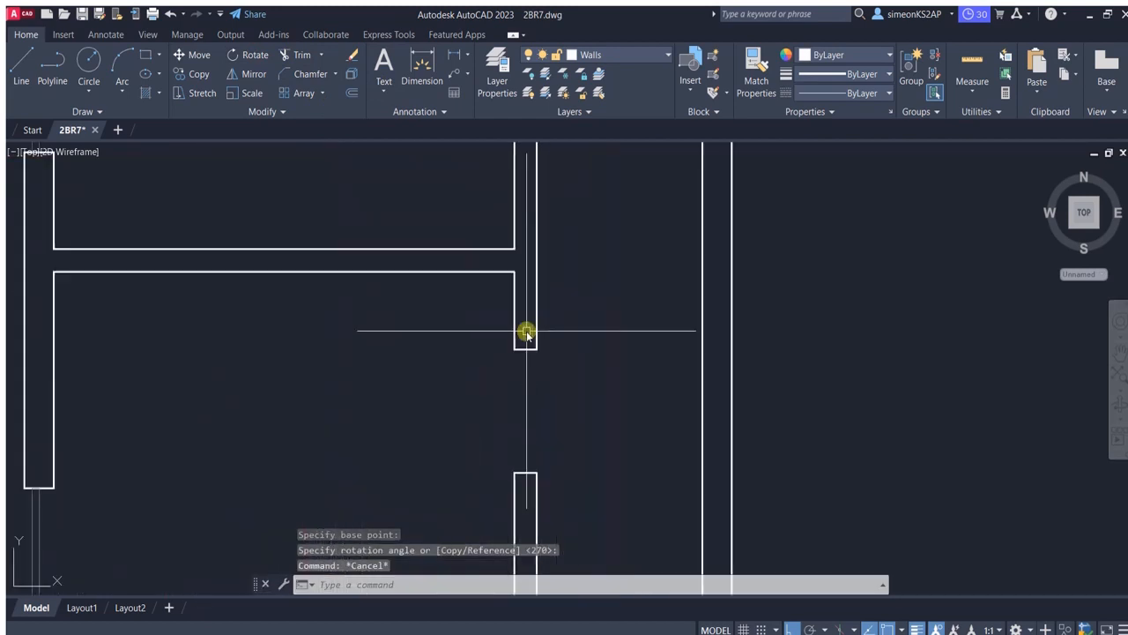
scroll(511, 390, down, 2)
middle_drag(541, 373, 577, 379)
click(47, 63)
scroll(559, 357, up, 2)
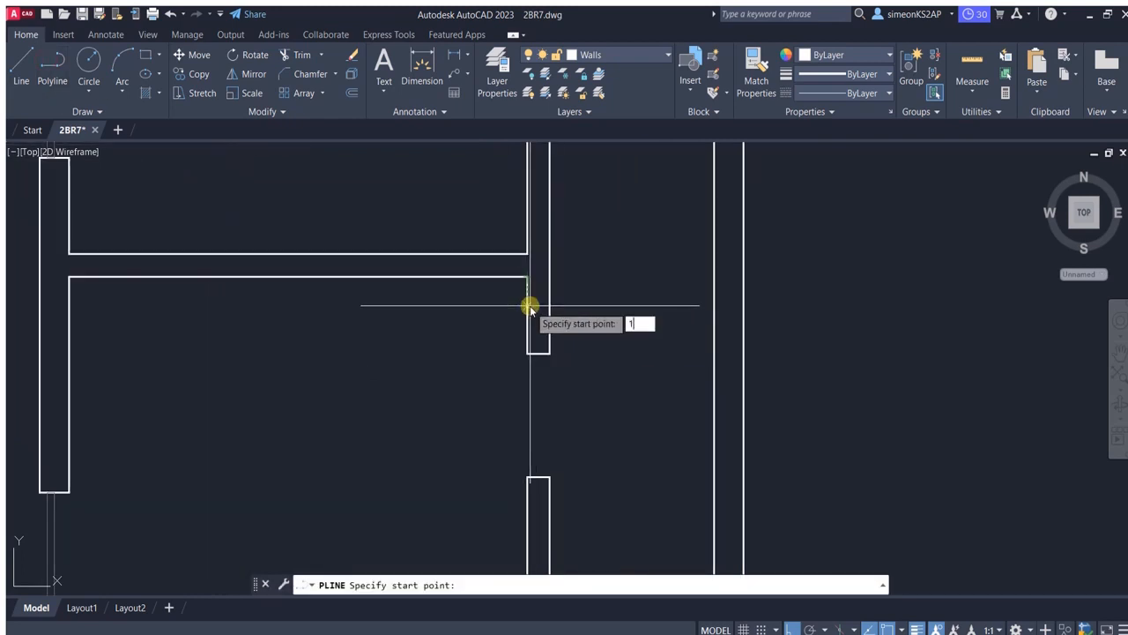
key(Escape)
click(300, 55)
click(583, 293)
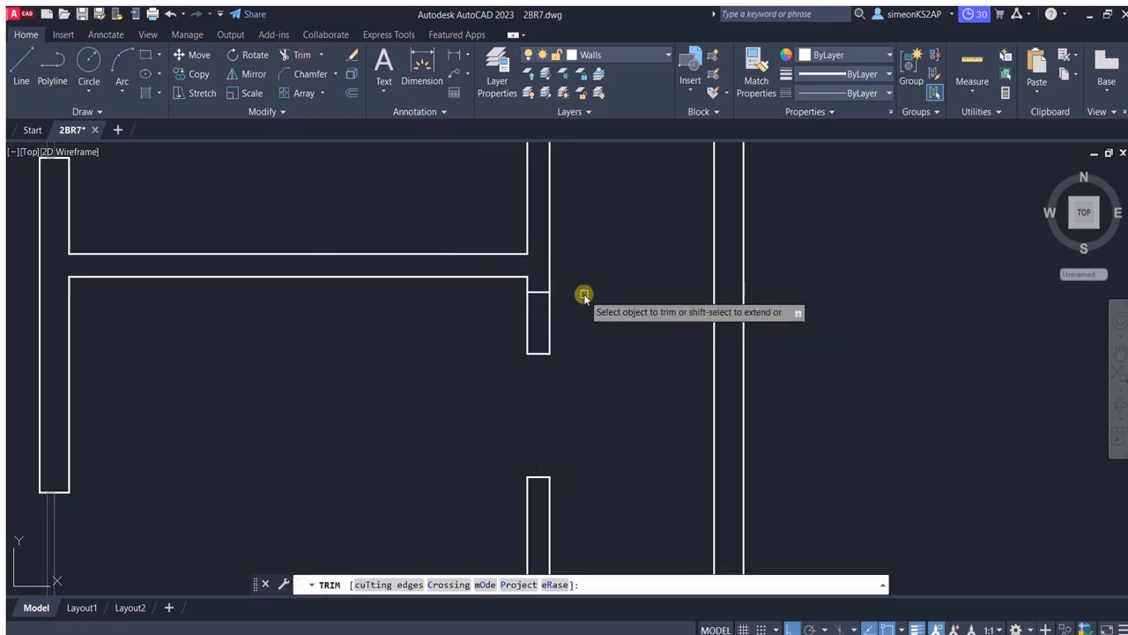
key(Escape)
Offset the corridor wall's new jamb line 80 downward.
middle_drag(562, 335, 566, 306)
click(53, 63)
key(Escape)
click(352, 92)
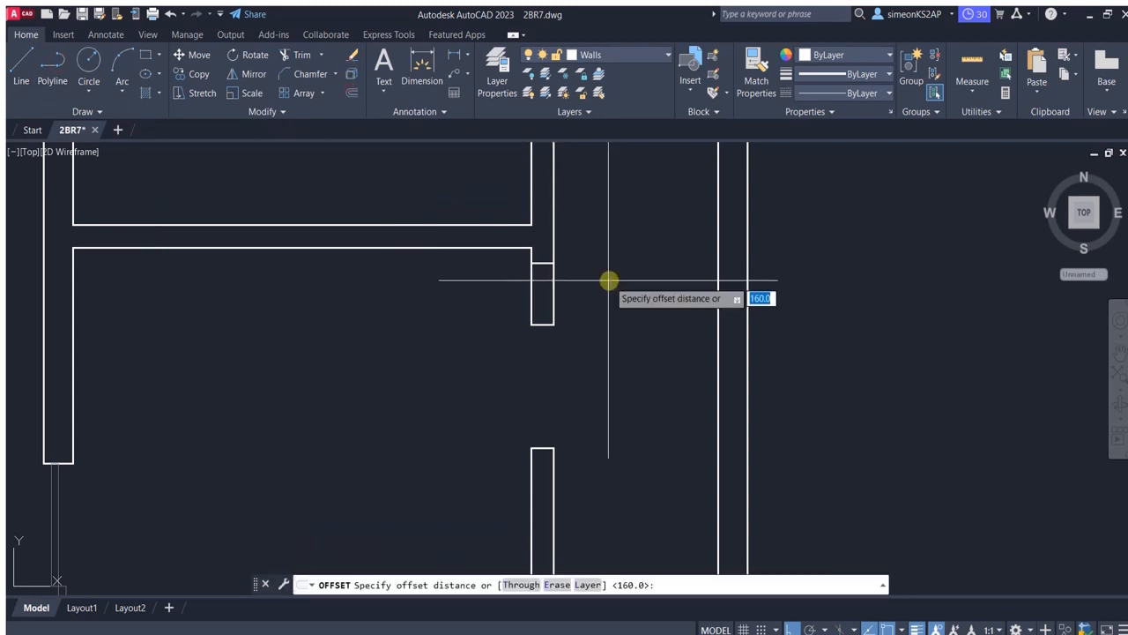
text(80)
key(Return)
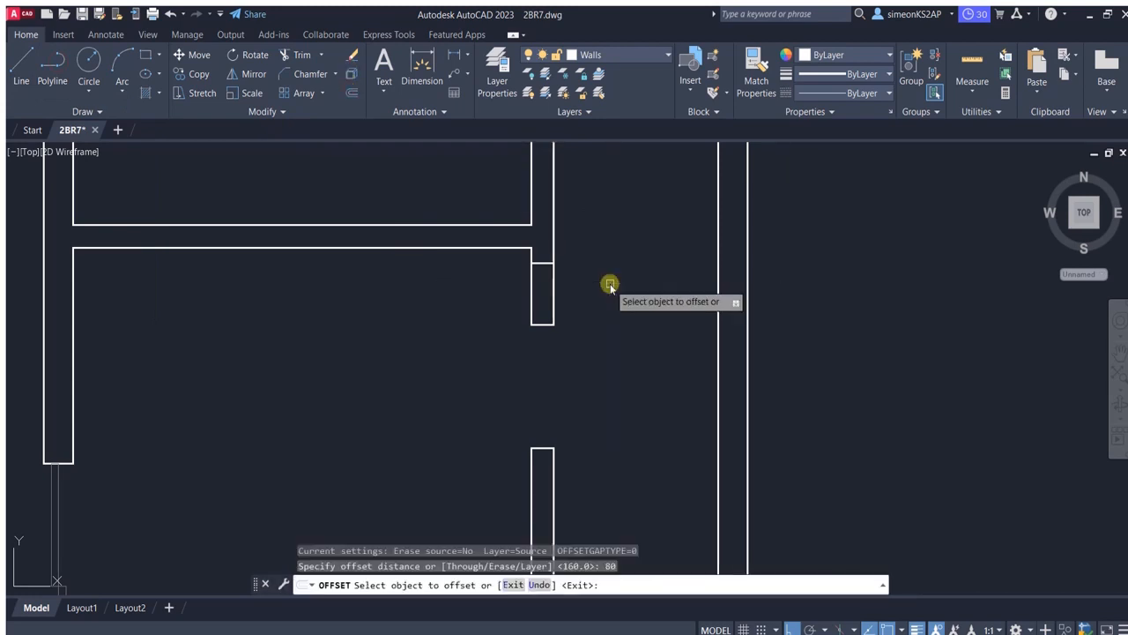
click(542, 324)
click(586, 382)
key(Escape)
scroll(571, 326, down, 5)
scroll(566, 375, up, 5)
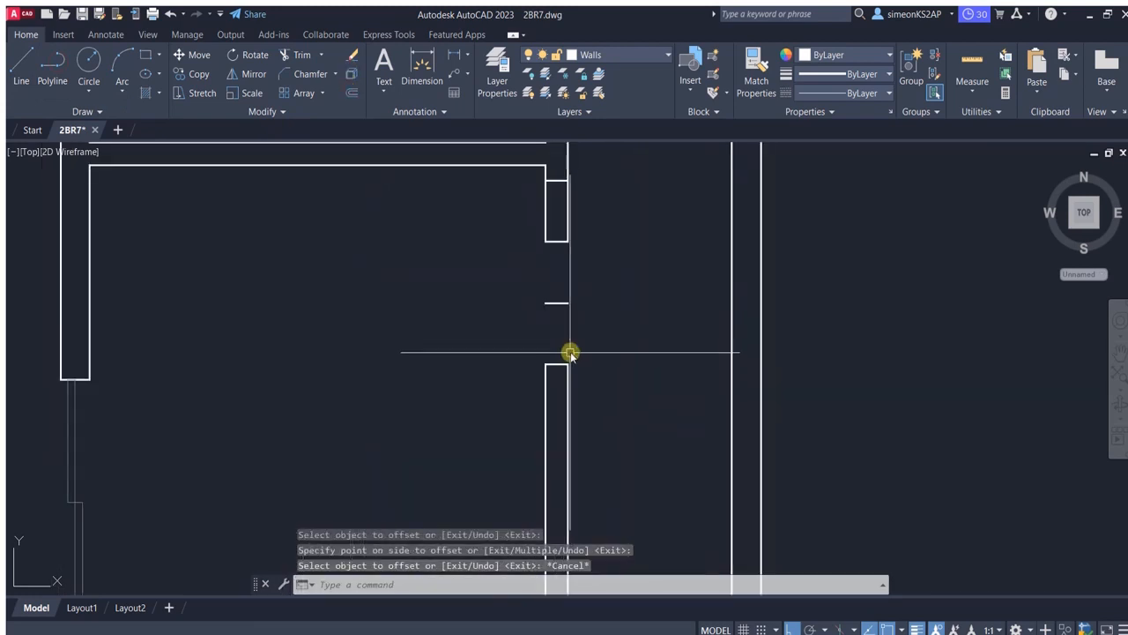
Extend the lower corridor wall's two lines up to the offset jamb line and delete the old lower jamb.
click(318, 110)
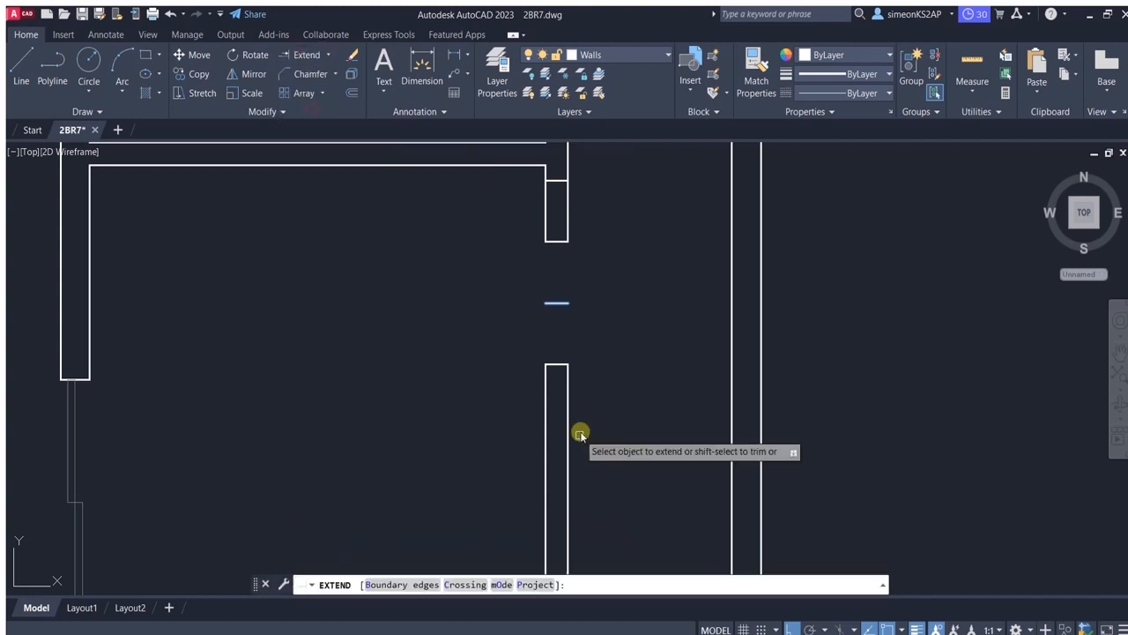
drag(584, 425, 522, 403)
key(Escape)
click(556, 364)
key(Delete)
middle_drag(576, 231, 567, 335)
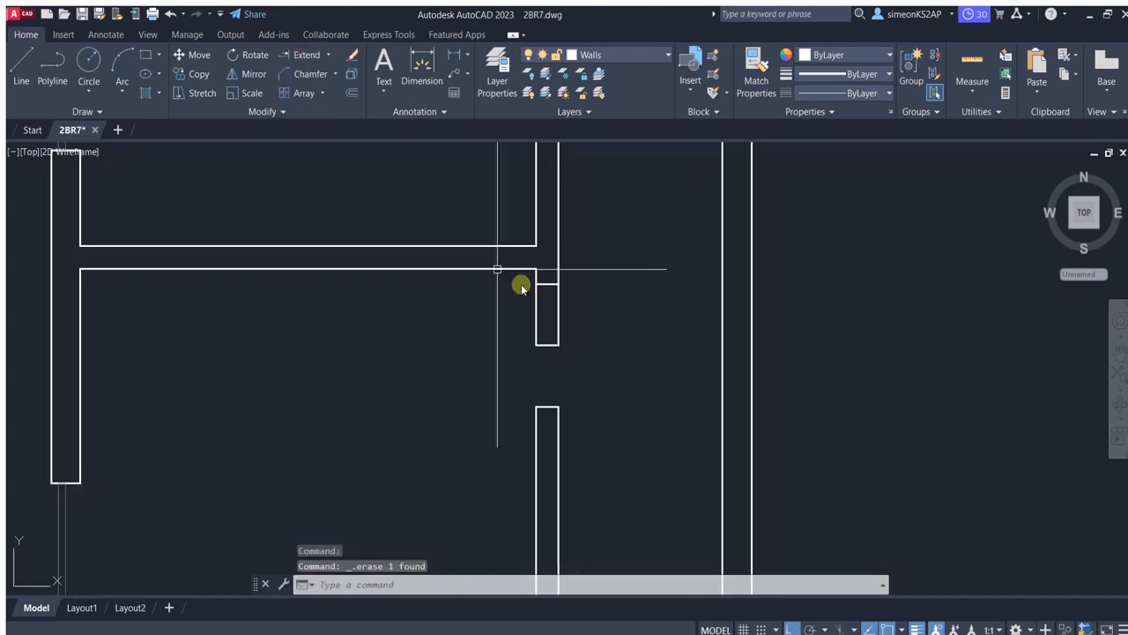
Trim both corridor wall lines below the new upper jamb and remove the leftover old jamb line.
click(312, 79)
click(581, 325)
click(492, 350)
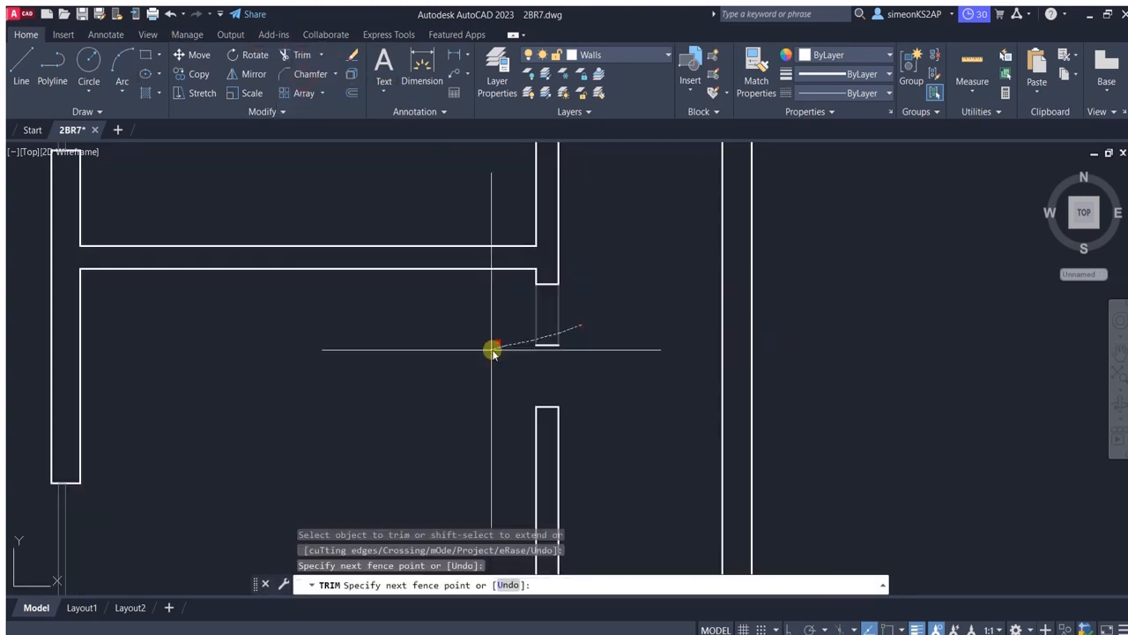
click(547, 346)
scroll(590, 315, down, 8)
key(Escape)
Copy the horizontal door leaf from the room above to the upper jamb corner of the third room's corridor opening.
scroll(590, 282, up, 6)
click(541, 209)
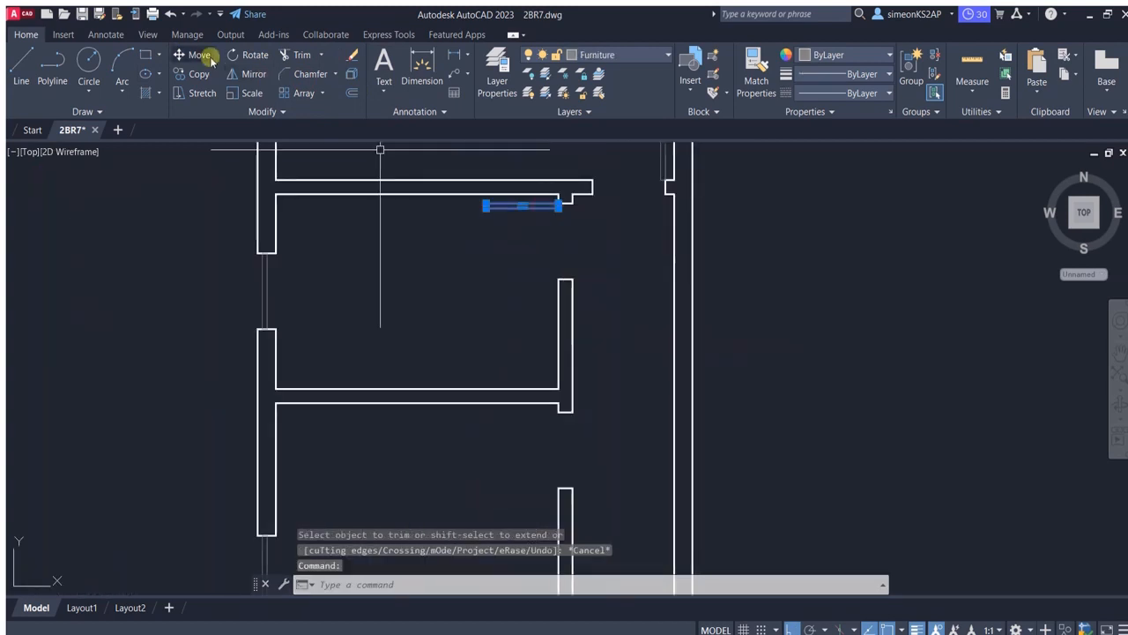
click(200, 74)
scroll(566, 203, up, 8)
click(532, 206)
scroll(567, 205, down, 8)
scroll(565, 395, up, 5)
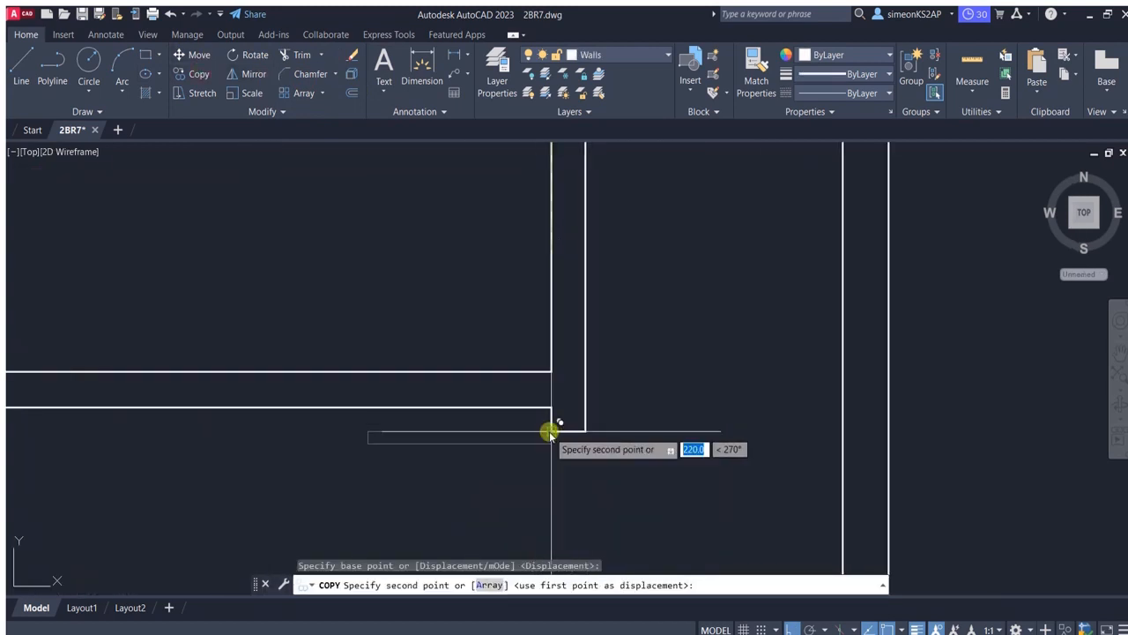
click(551, 431)
scroll(660, 451, down, 8)
scroll(571, 336, down, 5)
key(Escape)
middle_drag(648, 456, 526, 248)
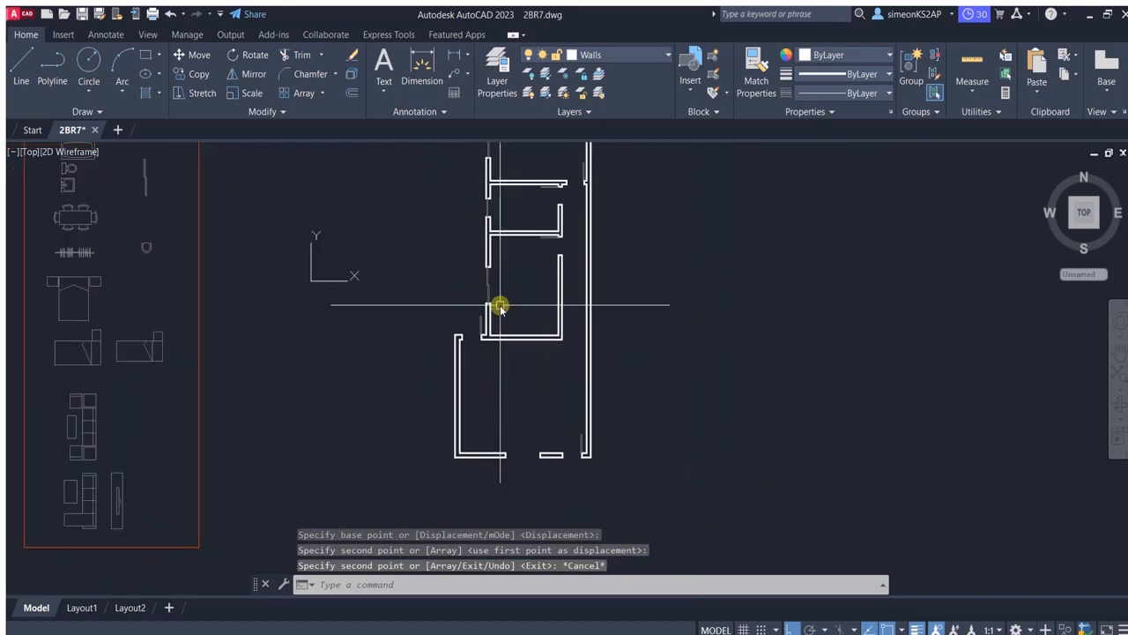
Copy the sliding window from the third room's outer wall to the jamb midpoint of the living room's bottom wall opening.
scroll(497, 286, up, 6)
click(496, 299)
click(439, 256)
scroll(522, 267, down, 6)
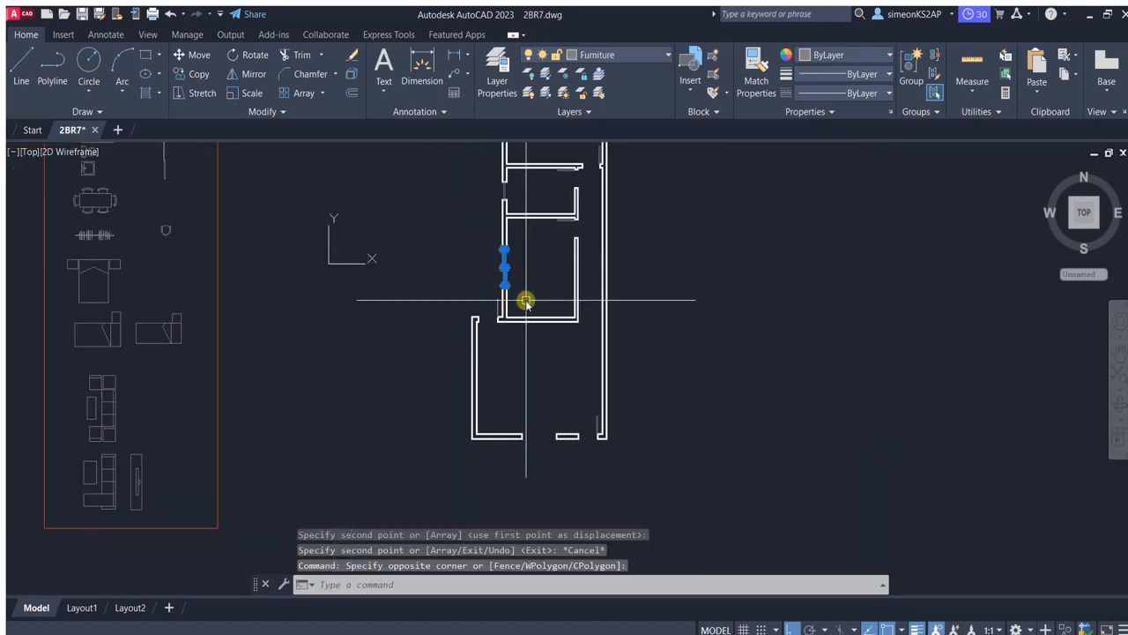
scroll(524, 300, up, 8)
click(194, 74)
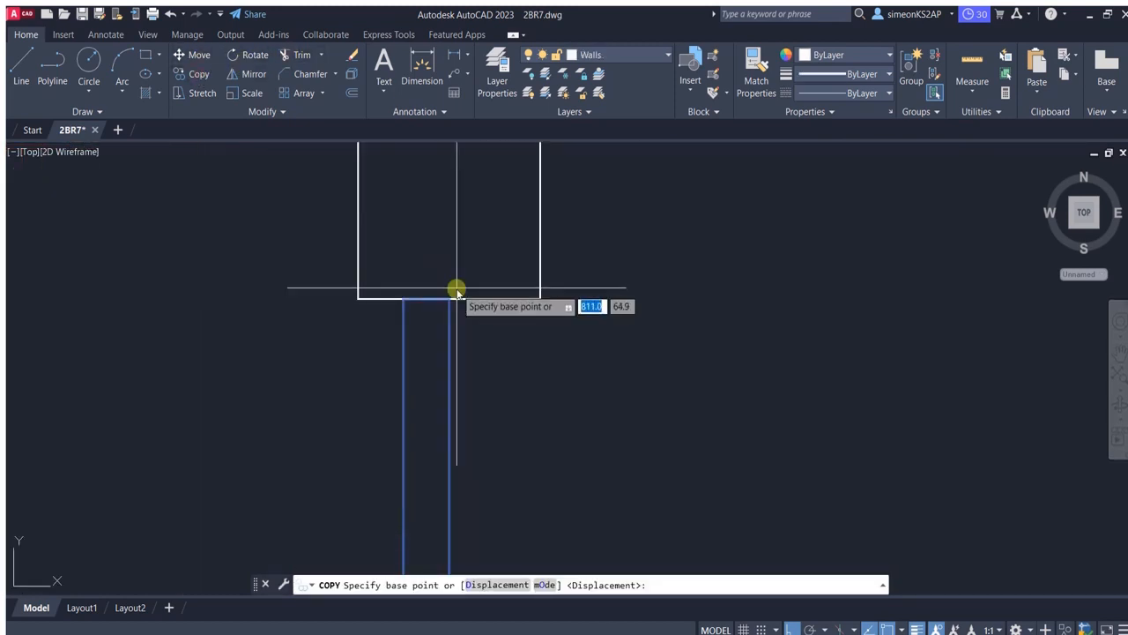
click(456, 291)
scroll(554, 330, down, 5)
scroll(569, 418, up, 4)
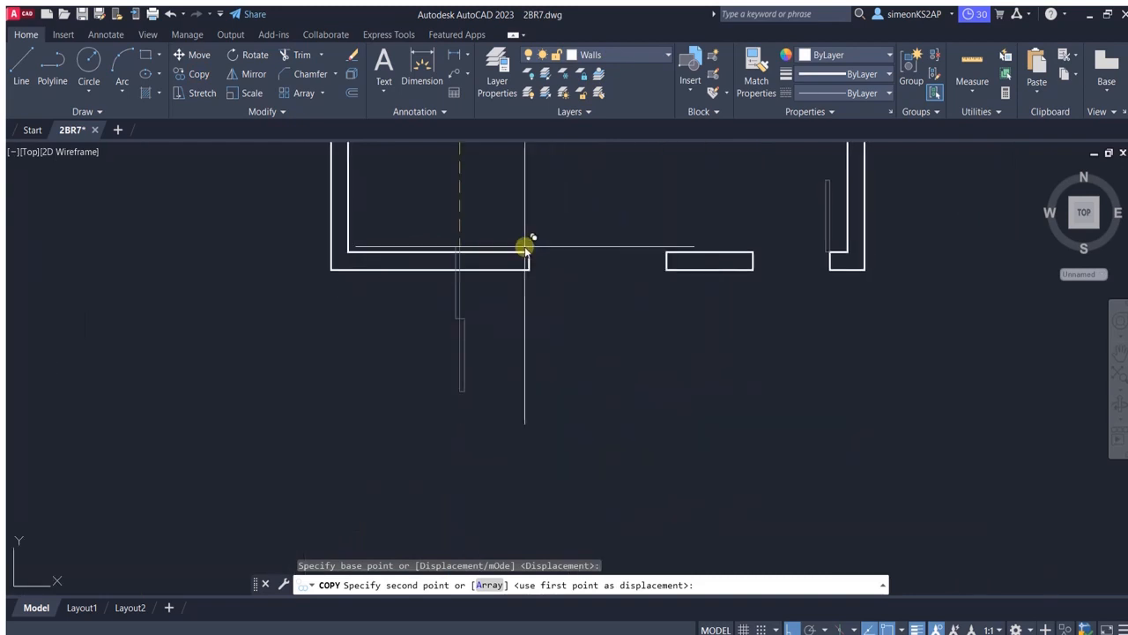
scroll(524, 255, up, 5)
click(511, 260)
scroll(476, 252, down, 4)
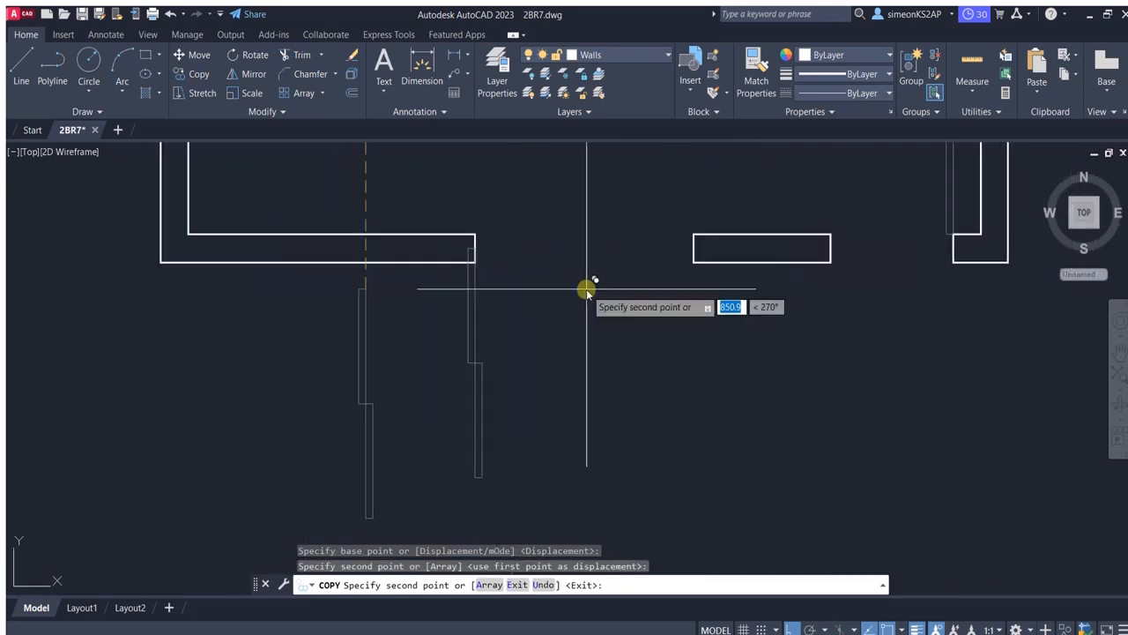
key(Escape)
Rotate the copied sliding window 90 degrees about the jamb midpoint so it spans the bottom wall opening.
click(524, 388)
click(431, 343)
click(255, 56)
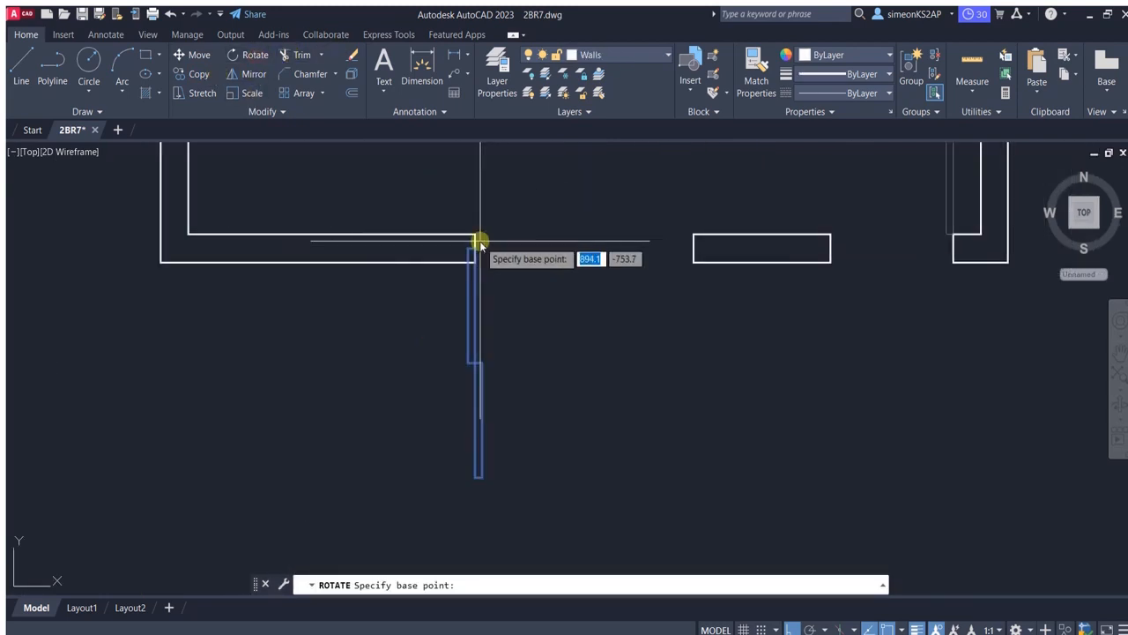
click(514, 169)
scroll(572, 206, down, 9)
middle_drag(582, 192, 559, 385)
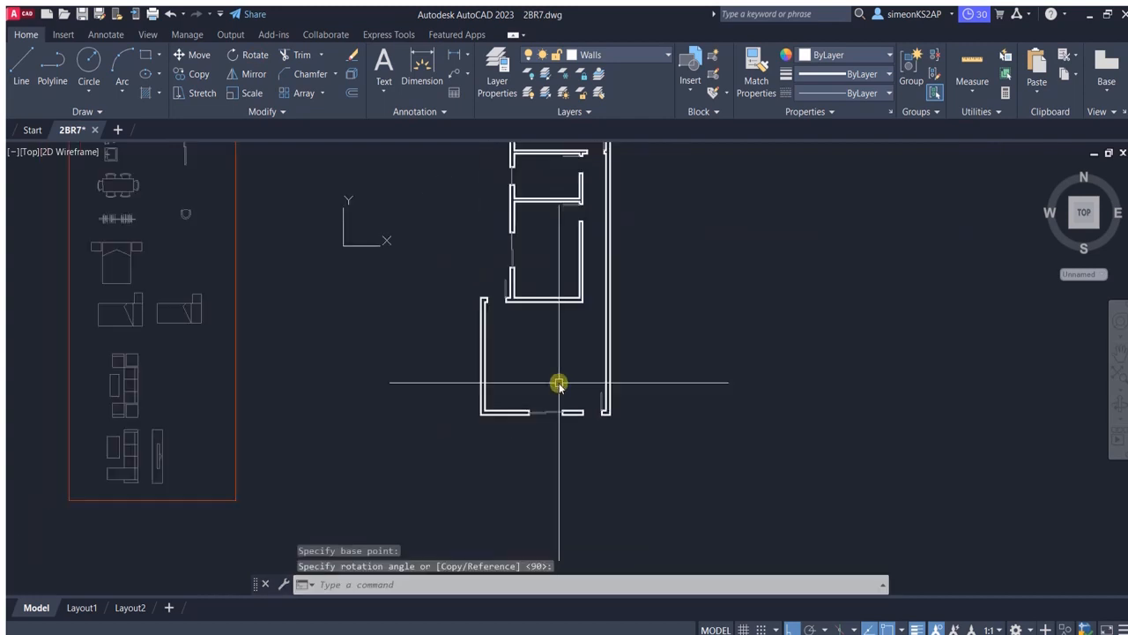
Turn on the Grids layer.
scroll(507, 294, up, 5)
scroll(592, 329, down, 2)
middle_drag(638, 374, 548, 377)
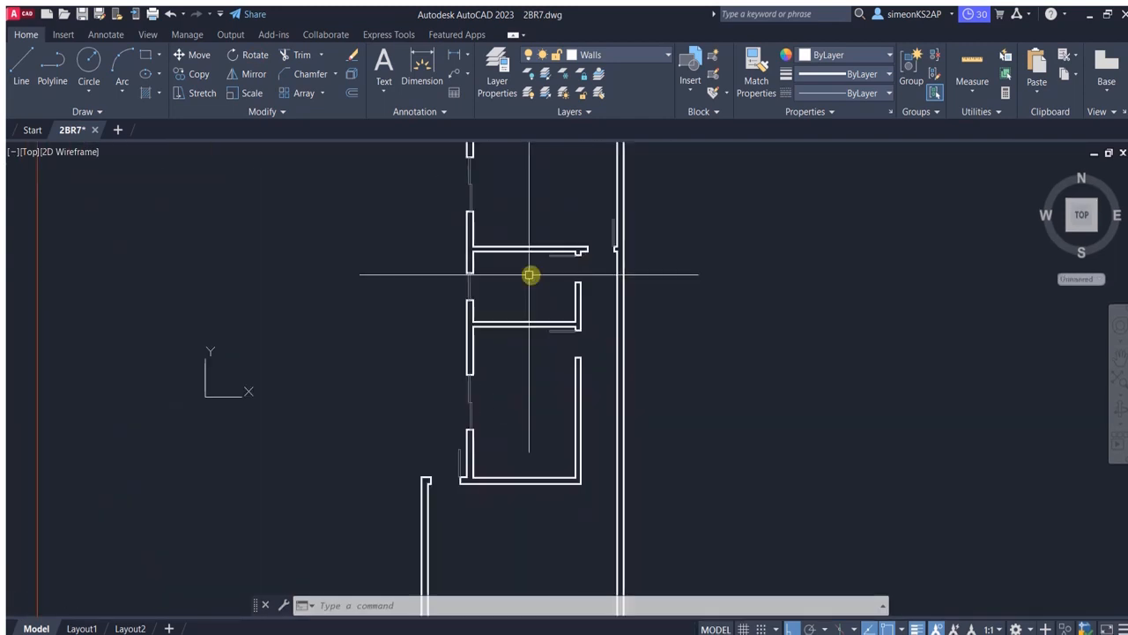
scroll(514, 326, up, 2)
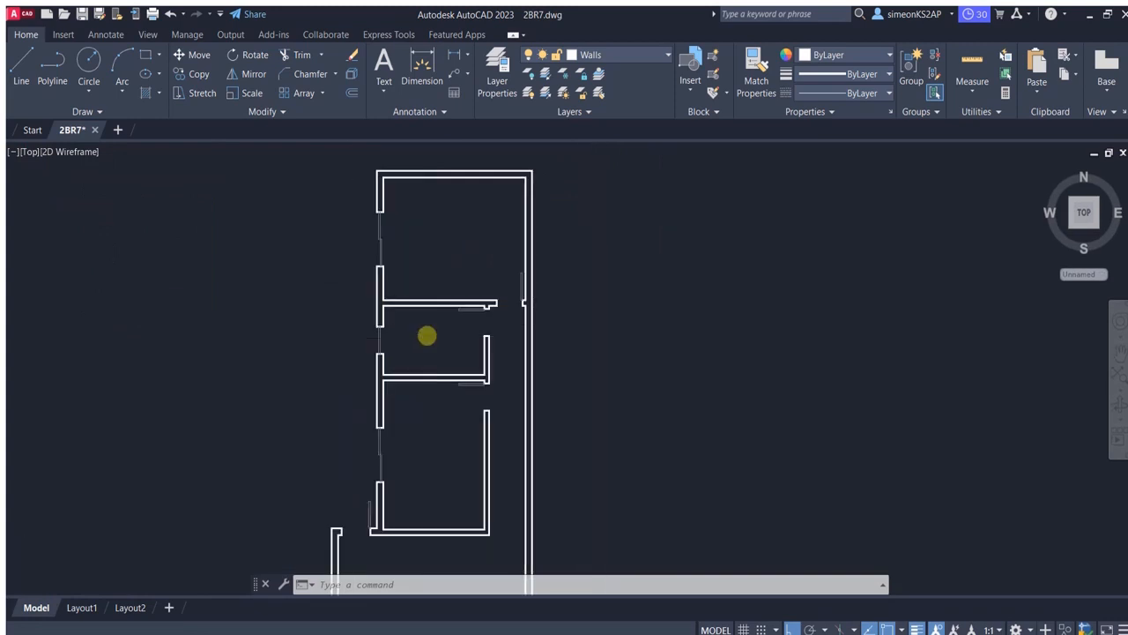
scroll(348, 339, up, 2)
click(617, 54)
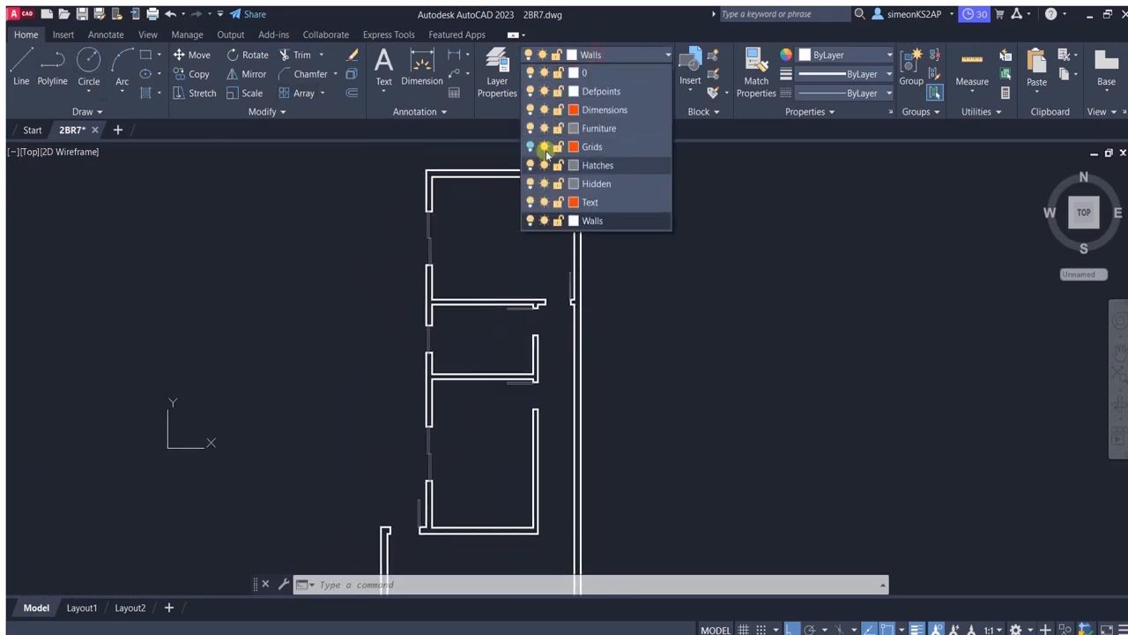
click(532, 151)
middle_drag(490, 369, 500, 257)
scroll(504, 319, down, 2)
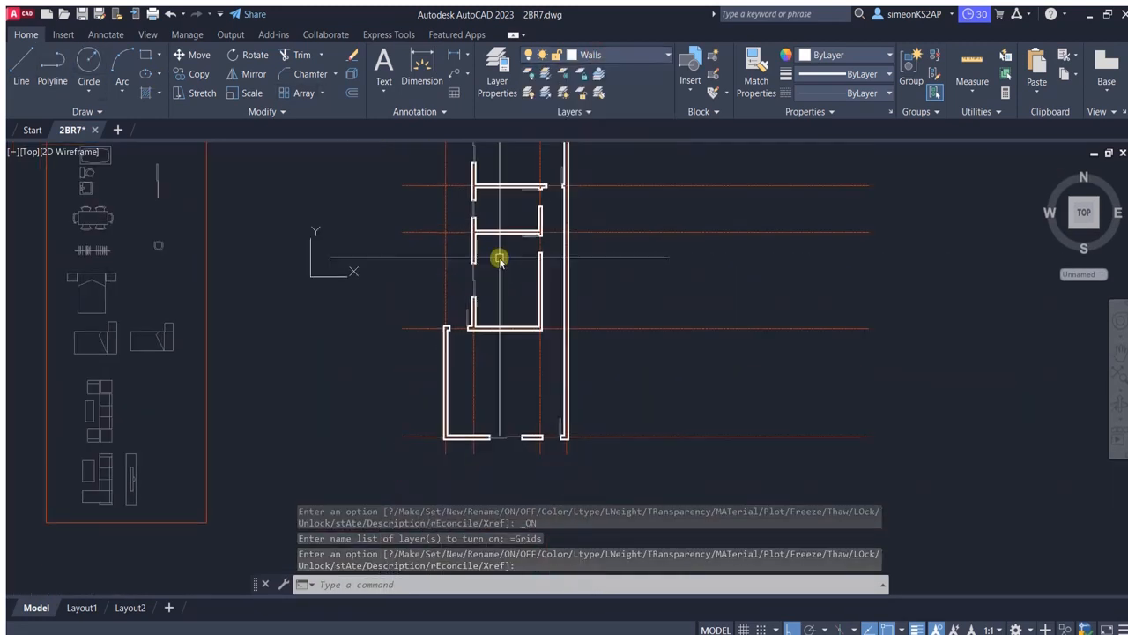
Draw a 250-long vertical polyline down from the living room's upper wall, starting 115 to the right of the grid line.
scroll(481, 295, up, 2)
click(53, 67)
scroll(490, 388, up, 2)
middle_drag(498, 388, 498, 361)
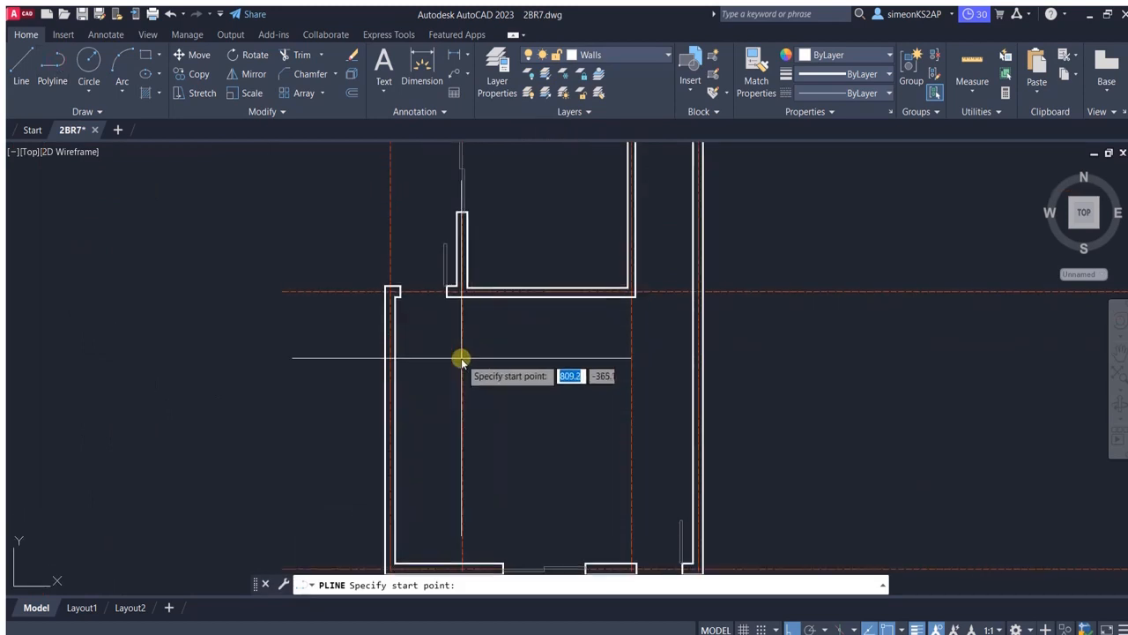
text(11)
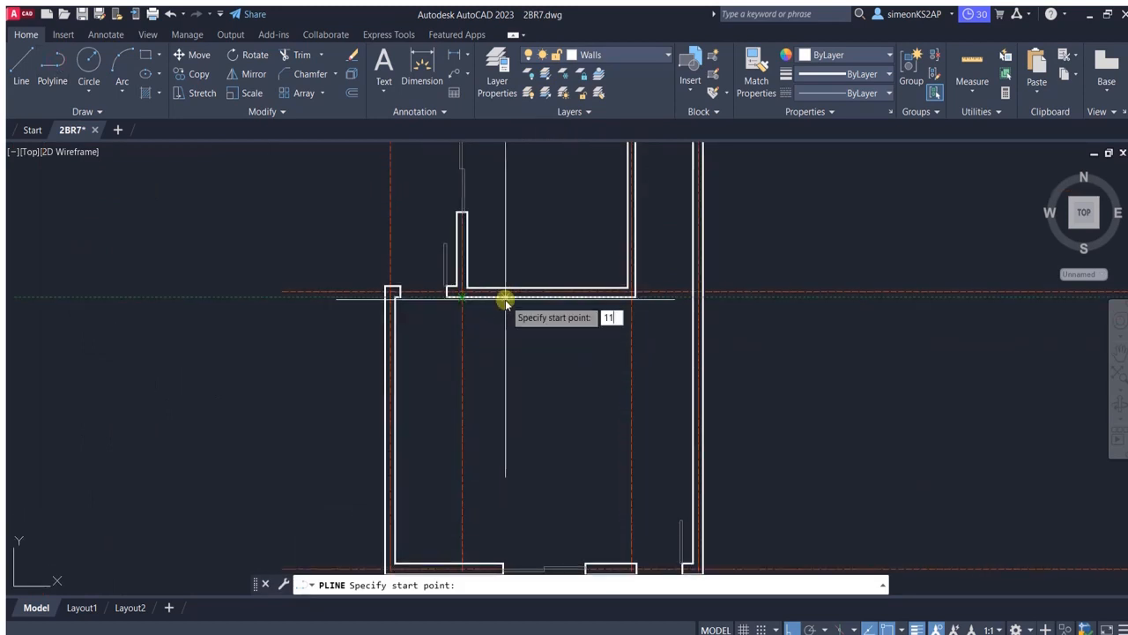
text(5)
key(Return)
scroll(546, 410, down, 2)
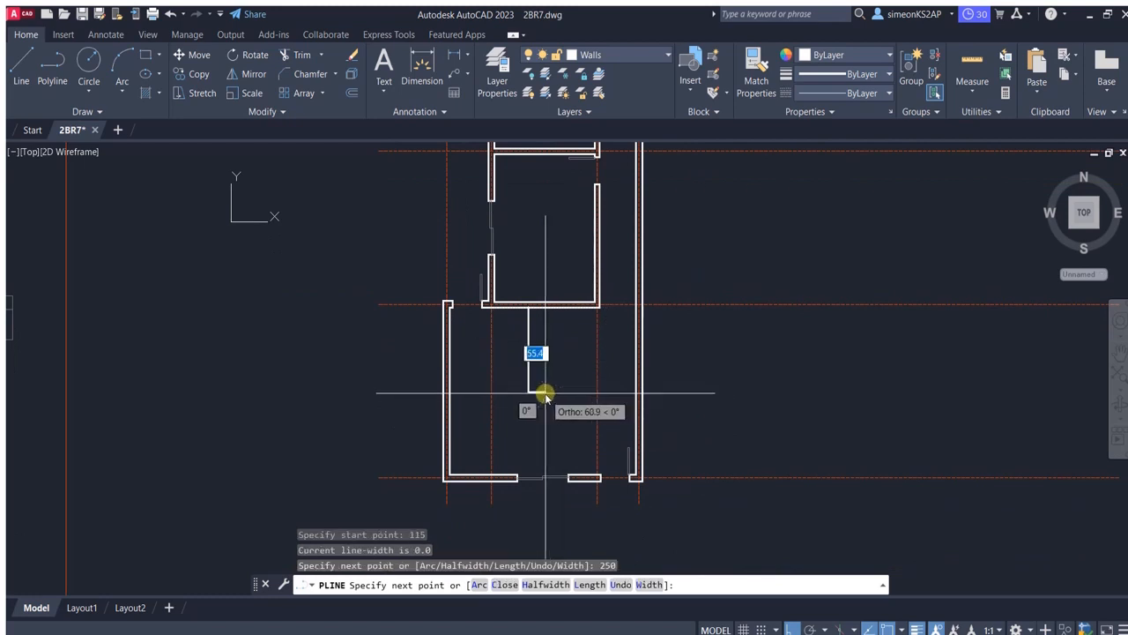
scroll(542, 374, up, 4)
key(Escape)
Offset the partition line to both sides to form the wall faces and delete the original centre line.
click(351, 92)
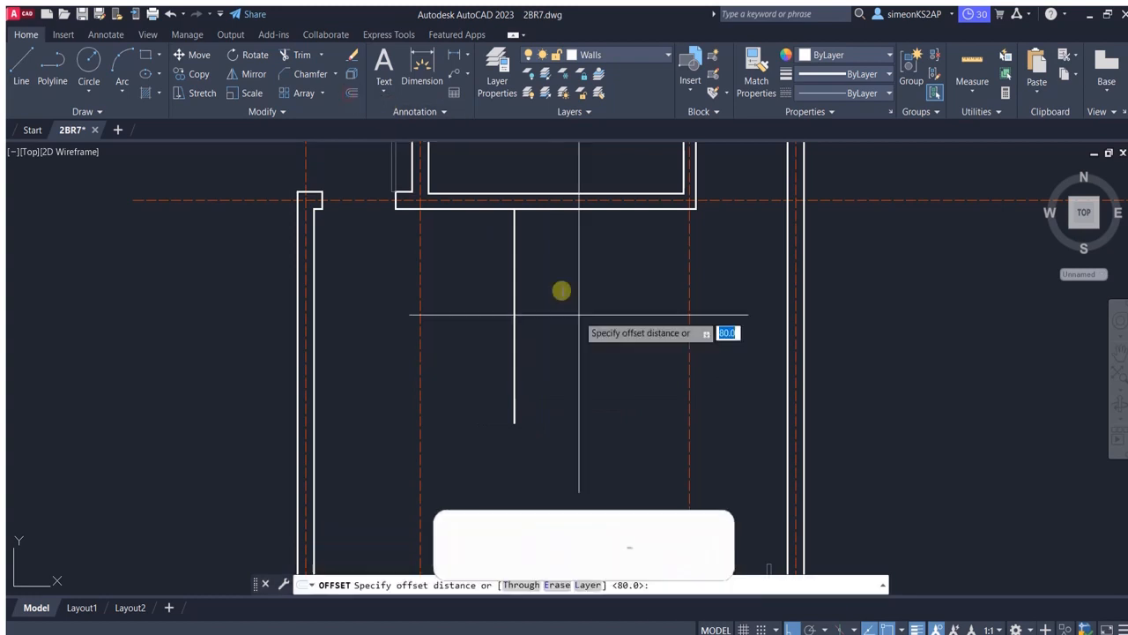
click(512, 308)
click(487, 286)
key(Return)
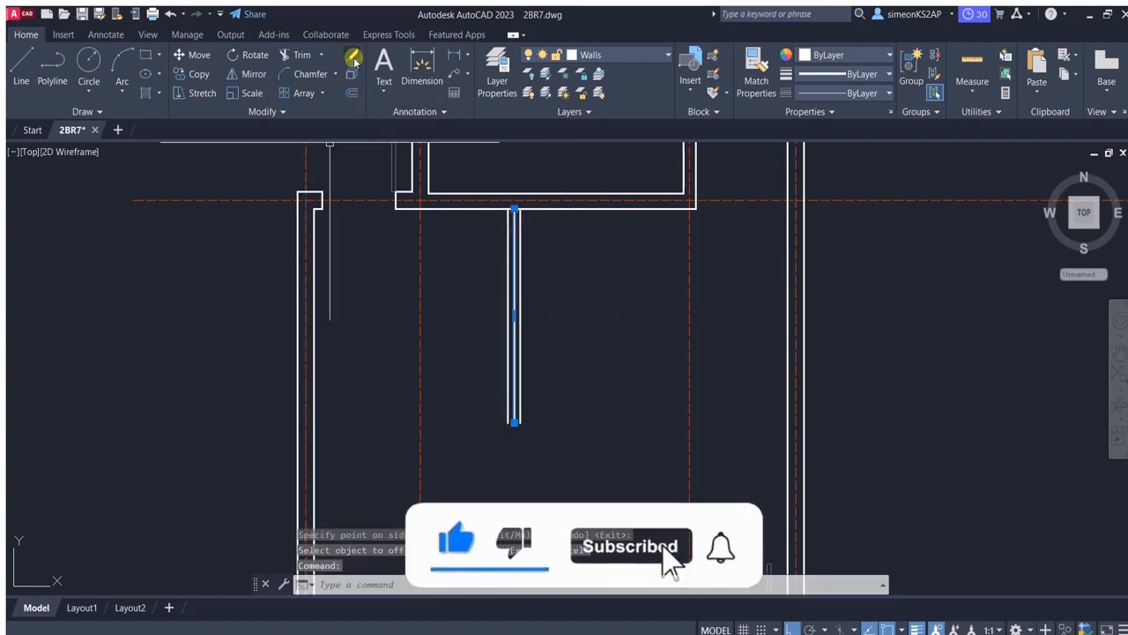
Close the partition's lower end with a 15-long polyline between its two faces.
click(52, 64)
scroll(505, 425, up, 2)
click(502, 422)
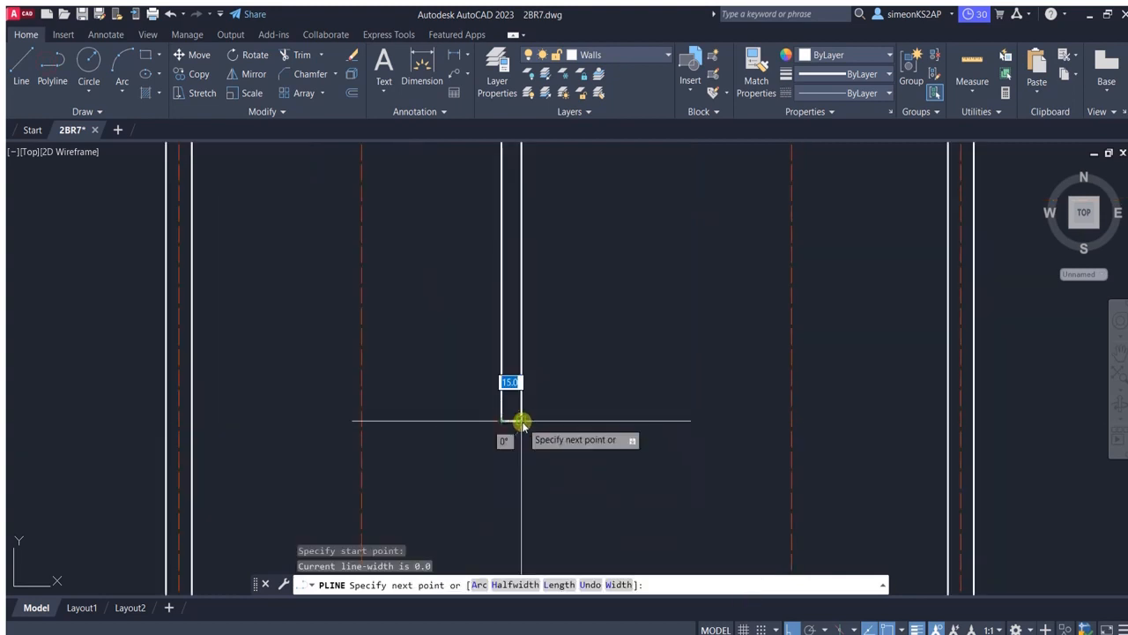
click(521, 422)
key(Escape)
scroll(577, 426, down, 4)
Trim the upper wall's lower line between the partition faces so the two walls join.
scroll(604, 371, down, 4)
scroll(532, 361, up, 2)
mouse_move(573, 366)
middle_down()
mouse_move(415, 362)
mouse_move(245, 385)
middle_up()
scroll(415, 363, up, 5)
click(306, 55)
scroll(481, 353, down, 5)
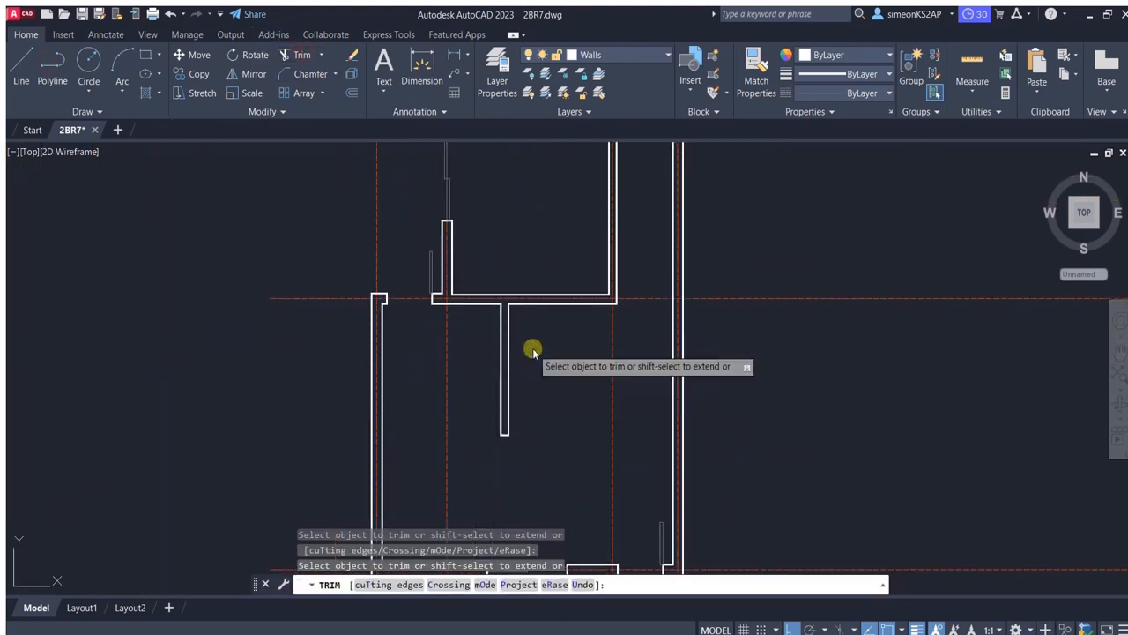
key(Escape)
Copy the lower L-shaped sofa set with its table from the furniture library to the partition's right face.
scroll(483, 411, up, 2)
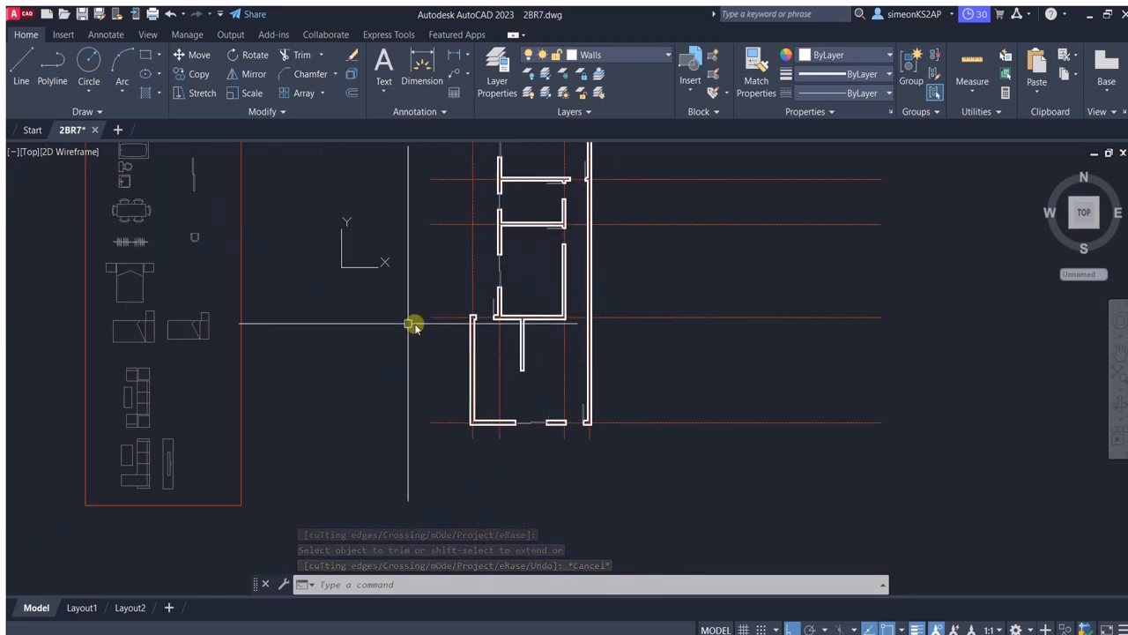
click(198, 74)
scroll(135, 470, up, 2)
click(162, 460)
scroll(222, 443, up, 5)
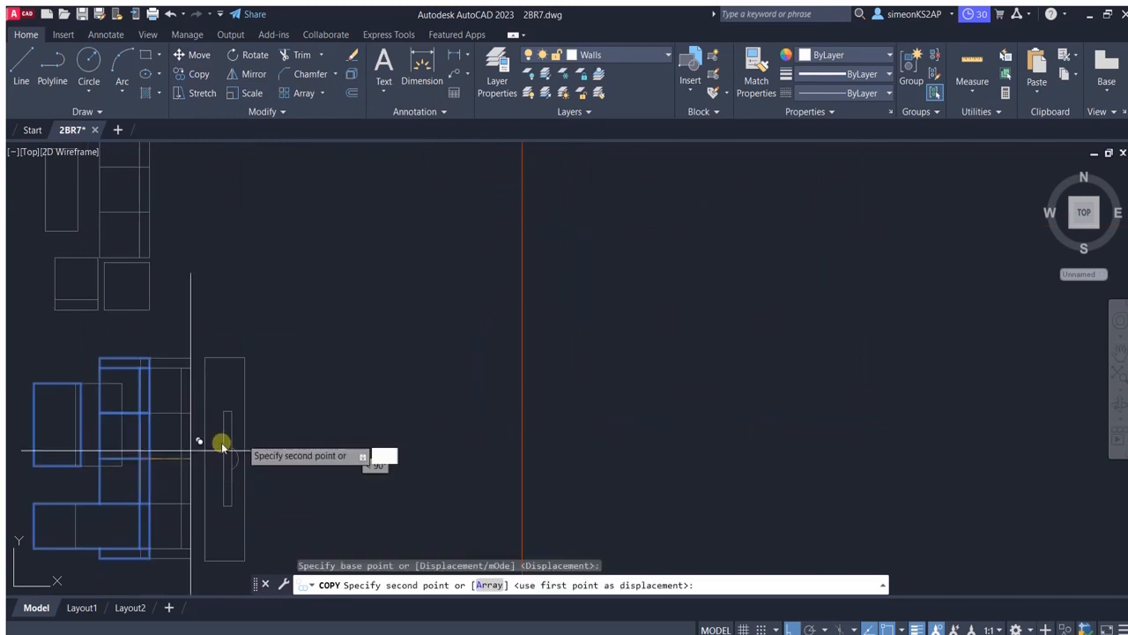
scroll(531, 305, down, 7)
scroll(529, 285, up, 8)
scroll(542, 295, down, 6)
scroll(542, 295, up, 2)
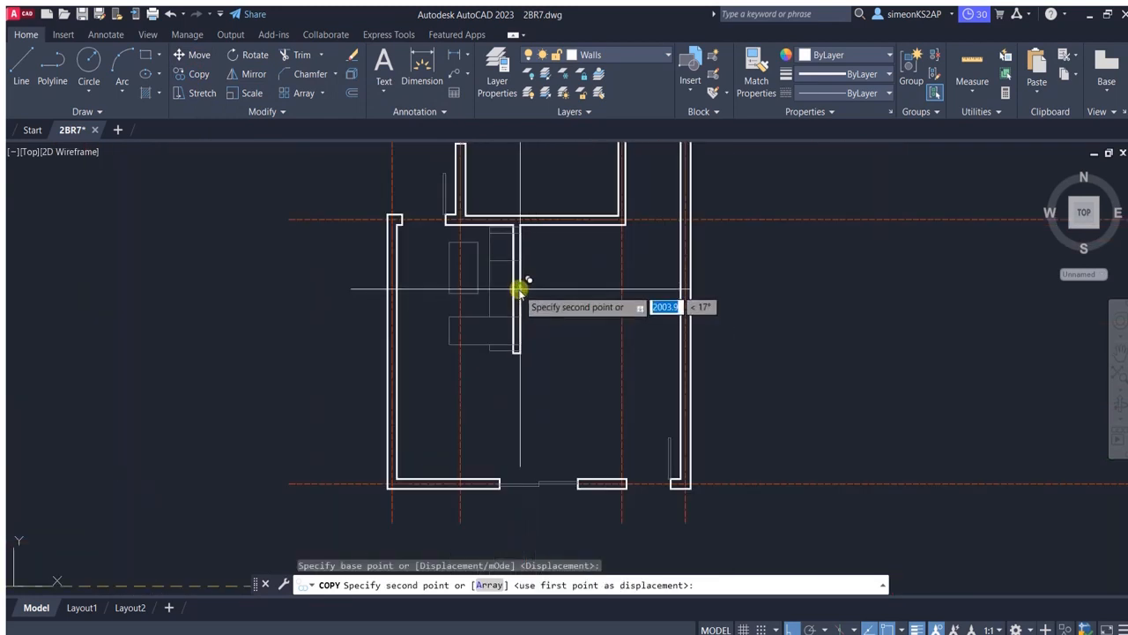
click(531, 328)
key(Escape)
Mirror the sofa set about a vertical line along the partition's right face, erasing the source.
click(489, 329)
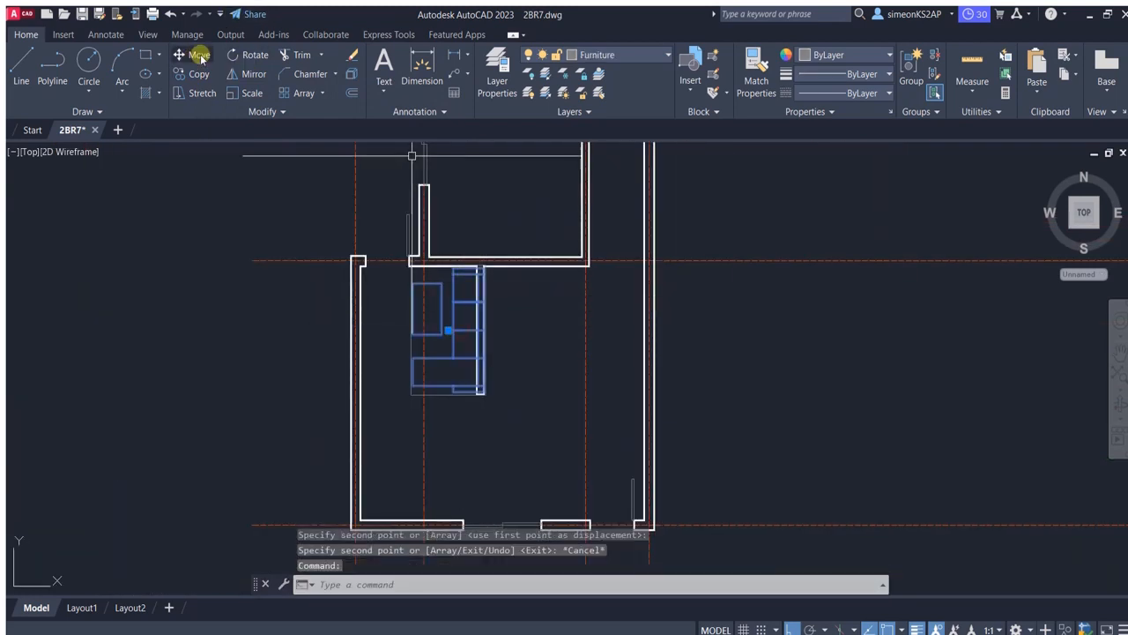
click(249, 74)
scroll(488, 181, up, 3)
scroll(488, 327, down, 3)
click(488, 333)
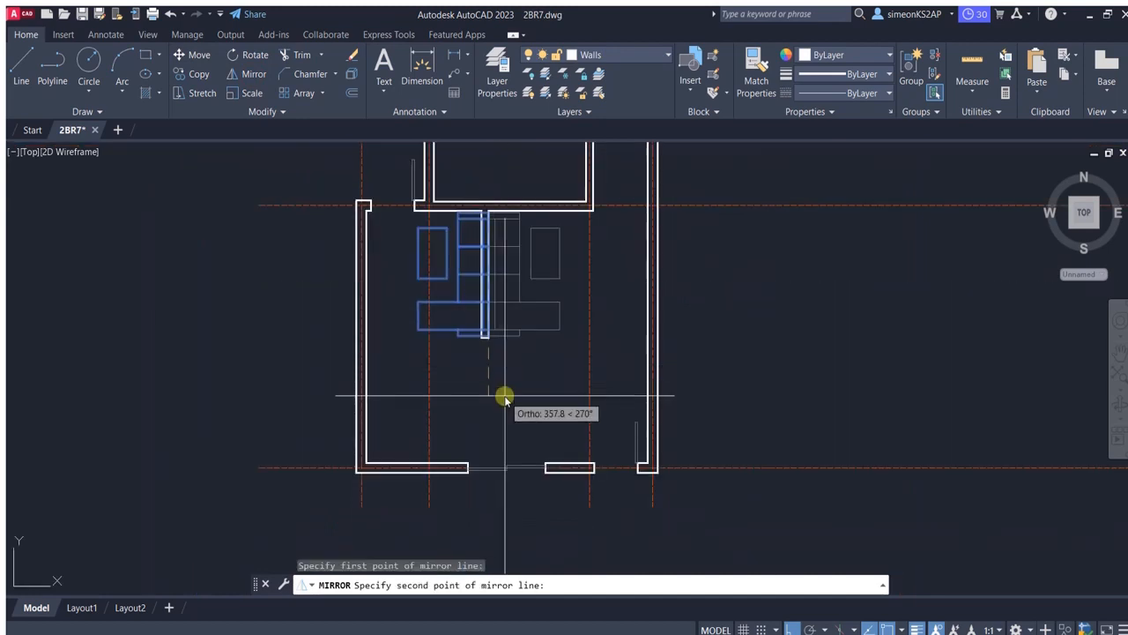
click(504, 399)
text(Y)
key(Return)
scroll(514, 235, up, 2)
scroll(470, 256, down, 2)
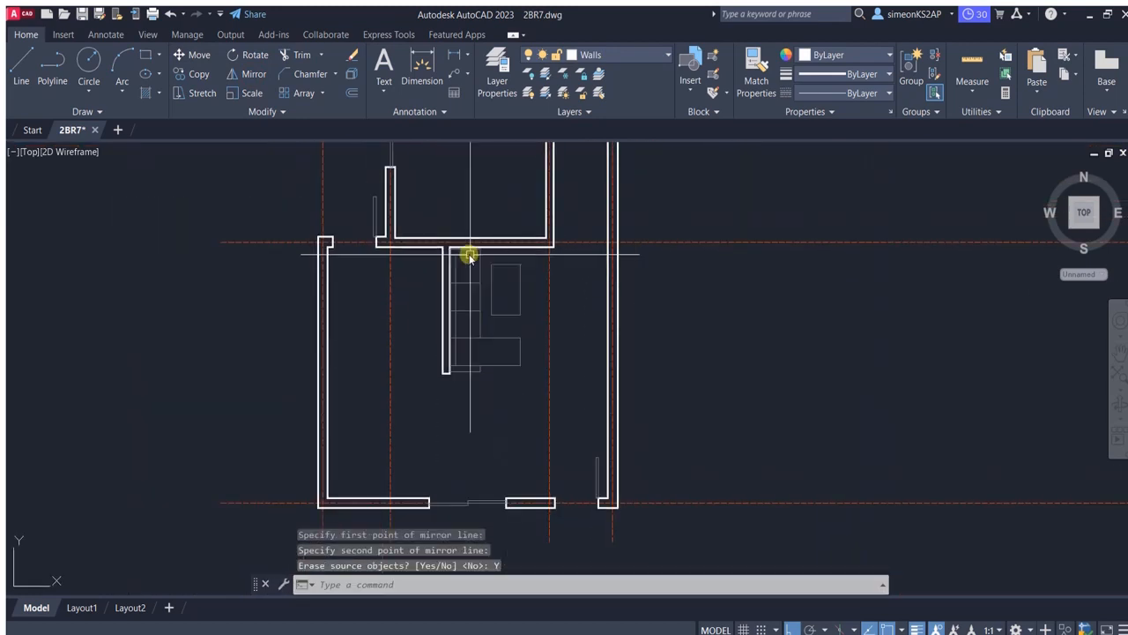
Move the mirrored sofa set 2 to the right, away from the partition.
scroll(467, 273, up, 4)
click(473, 305)
scroll(473, 305, down, 4)
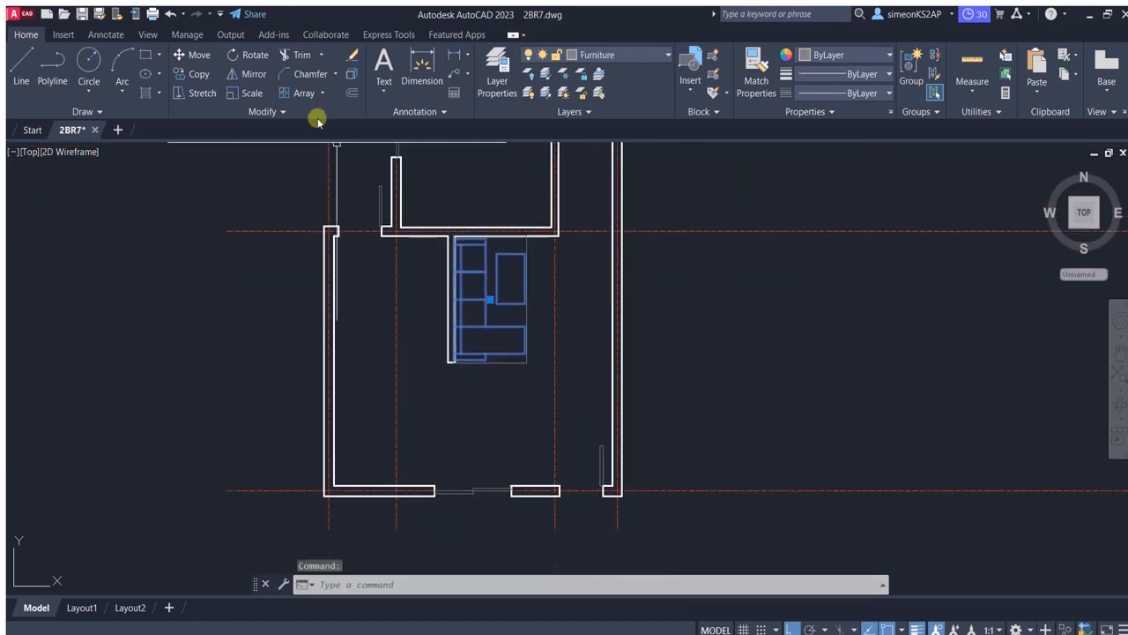
click(199, 55)
scroll(498, 391, up, 4)
click(494, 374)
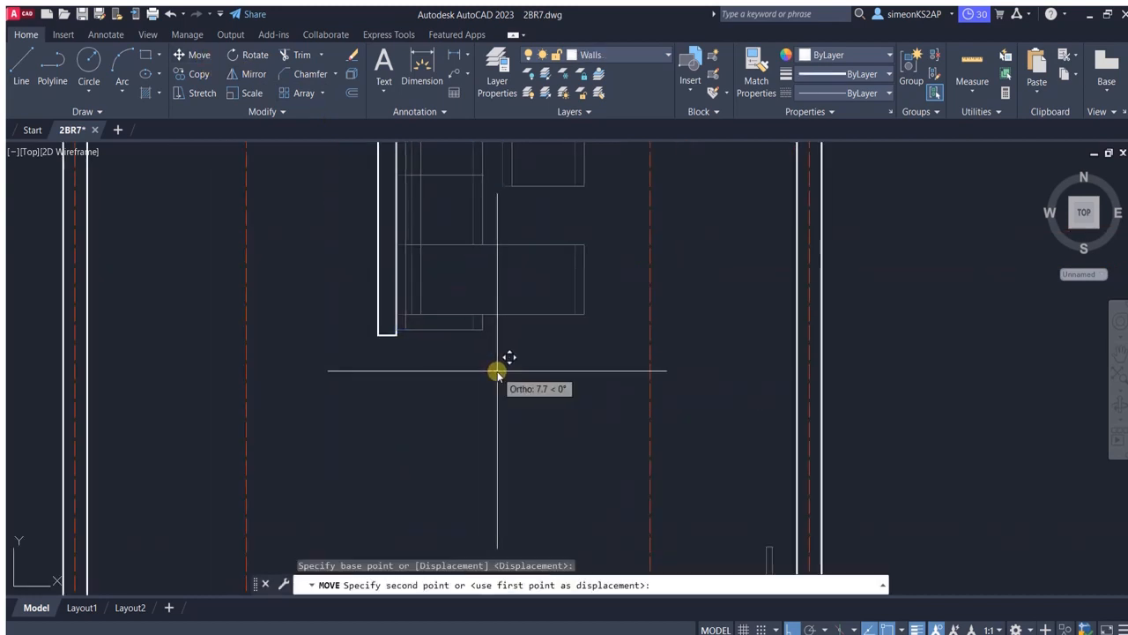
key(Return)
scroll(474, 324, down, 4)
scroll(464, 255, up, 2)
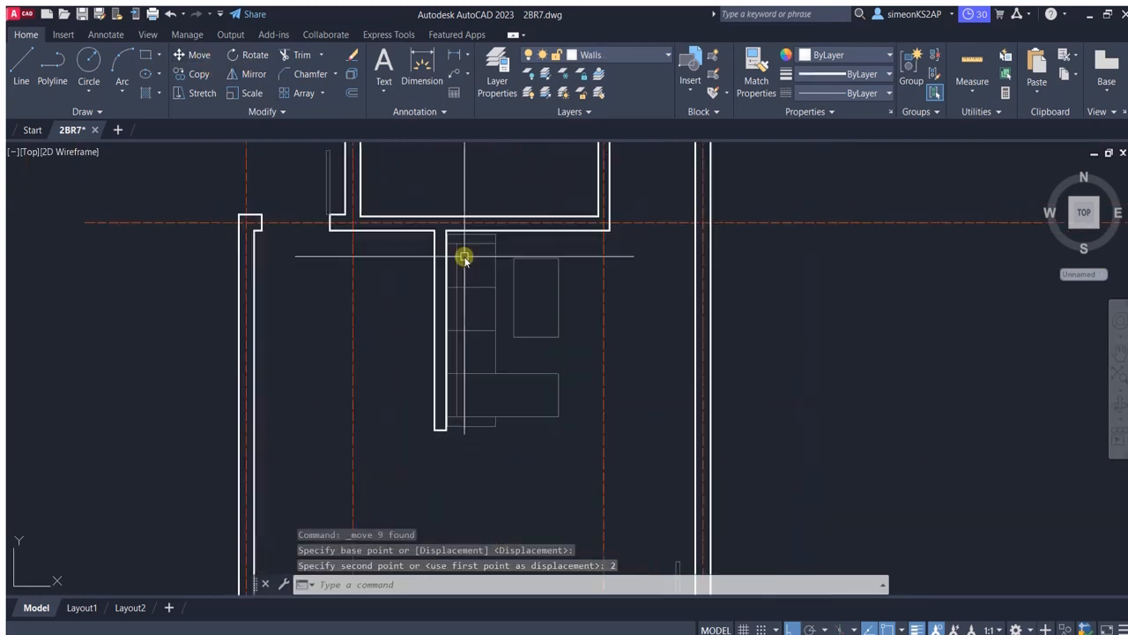
scroll(551, 287, down, 2)
middle_drag(637, 305, 549, 306)
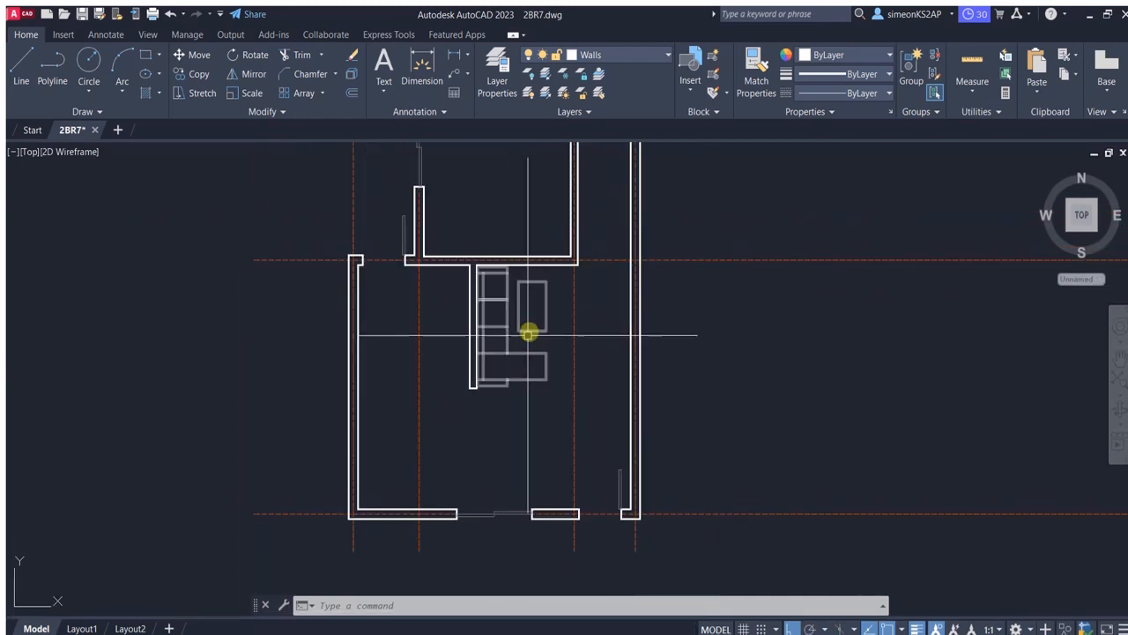
Copy the TV unit from the furniture library to the living room's right wall, opposite the sofa set.
scroll(533, 330, down, 4)
click(197, 73)
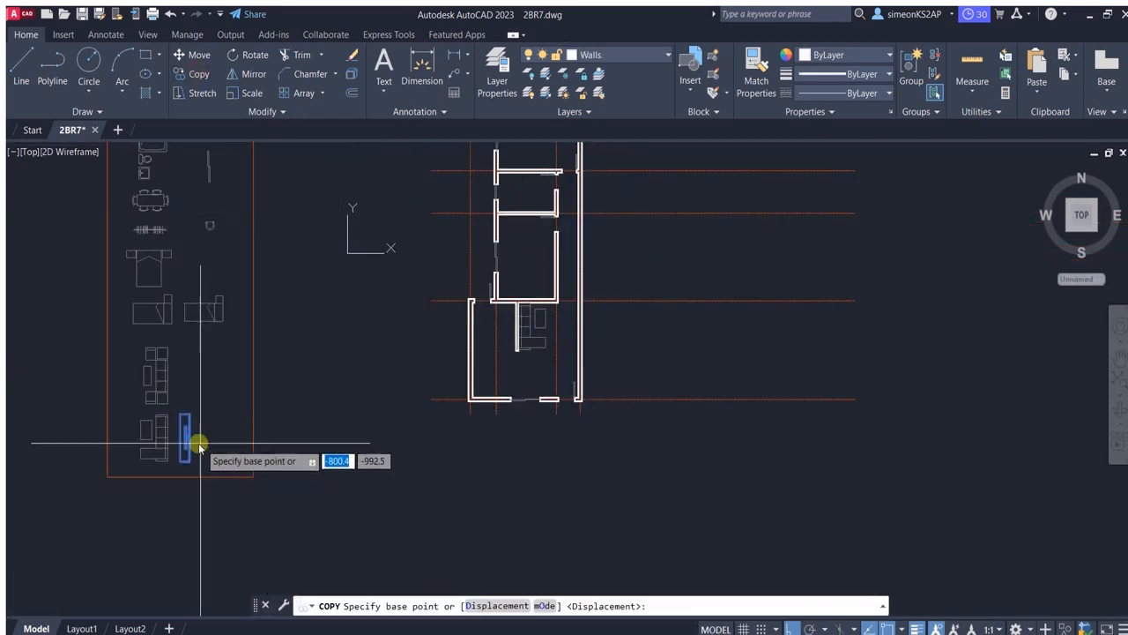
click(186, 437)
scroll(617, 314, up, 5)
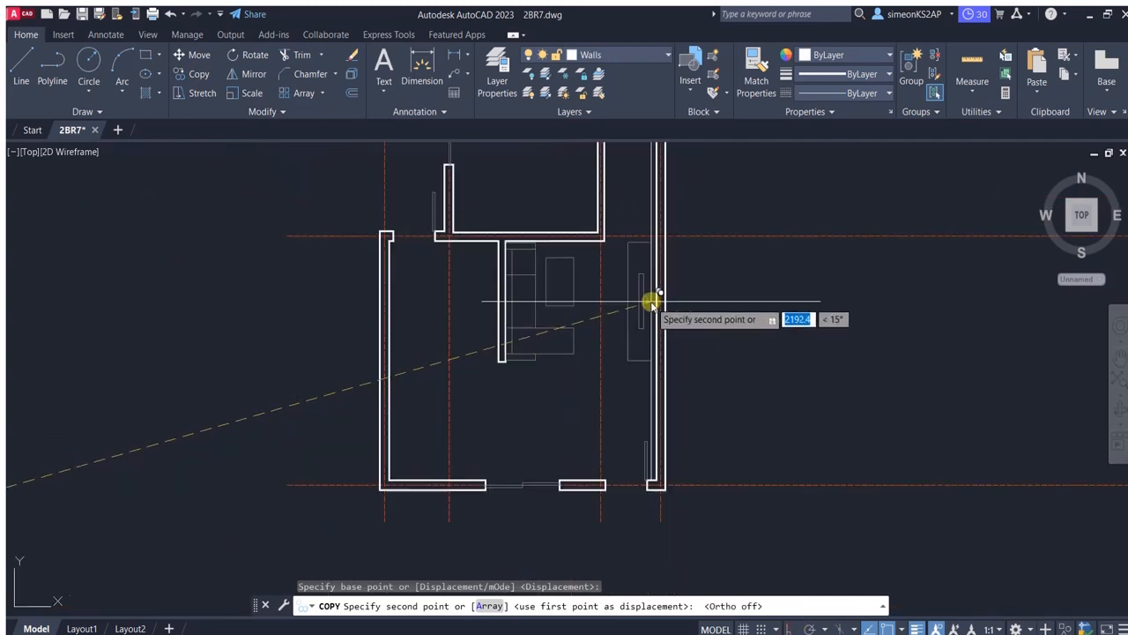
click(638, 316)
scroll(653, 331, down, 5)
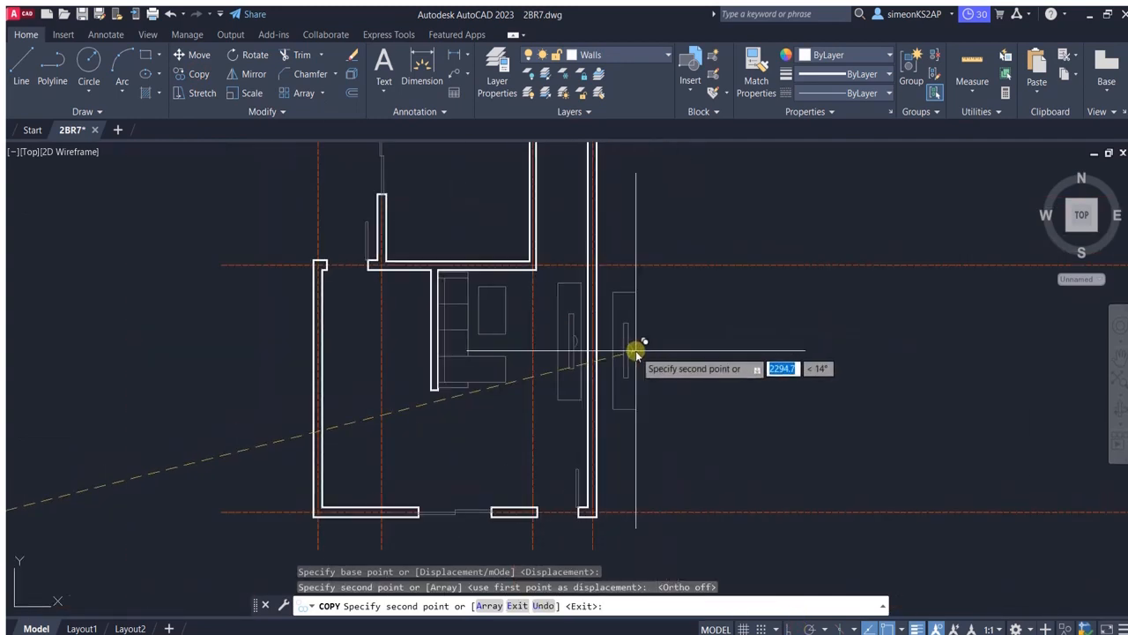
key(Escape)
Move the TV unit to the right so it sits close to the living room's right wall.
scroll(576, 274, up, 5)
scroll(554, 322, down, 3)
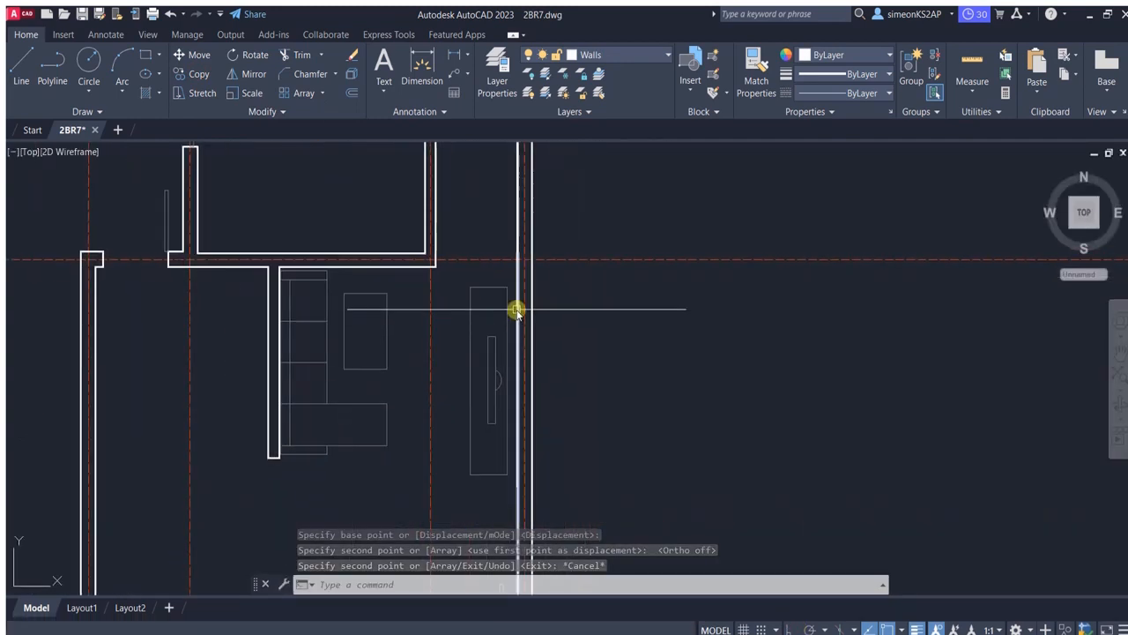
key(Escape)
click(510, 298)
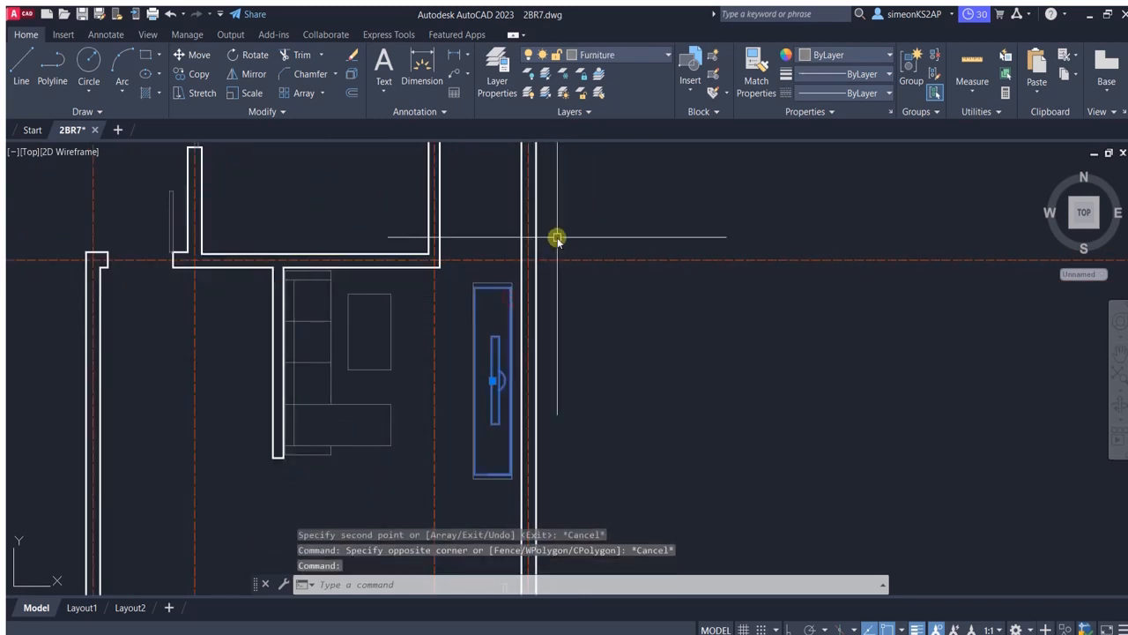
click(195, 57)
click(652, 484)
scroll(683, 423, down, 3)
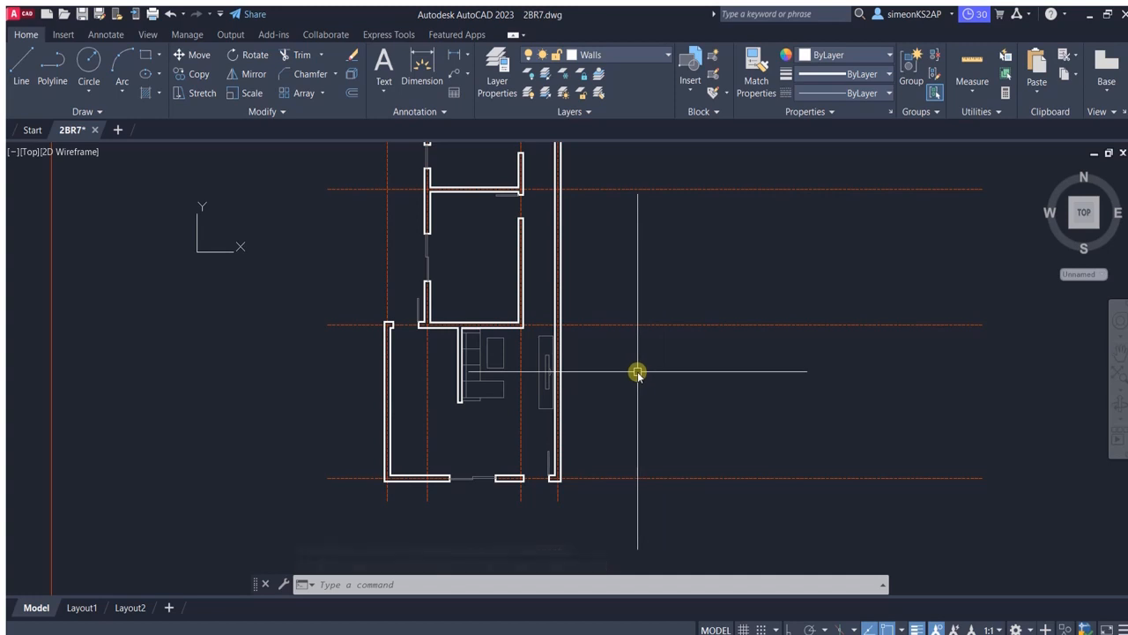
scroll(580, 347, up, 2)
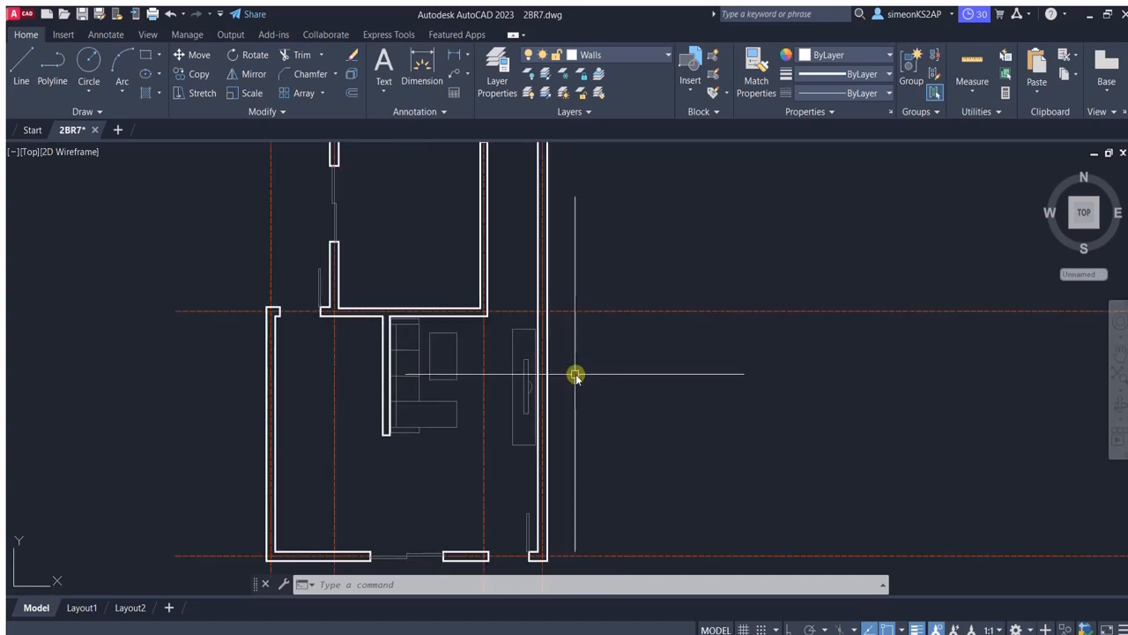
scroll(582, 374, down, 2)
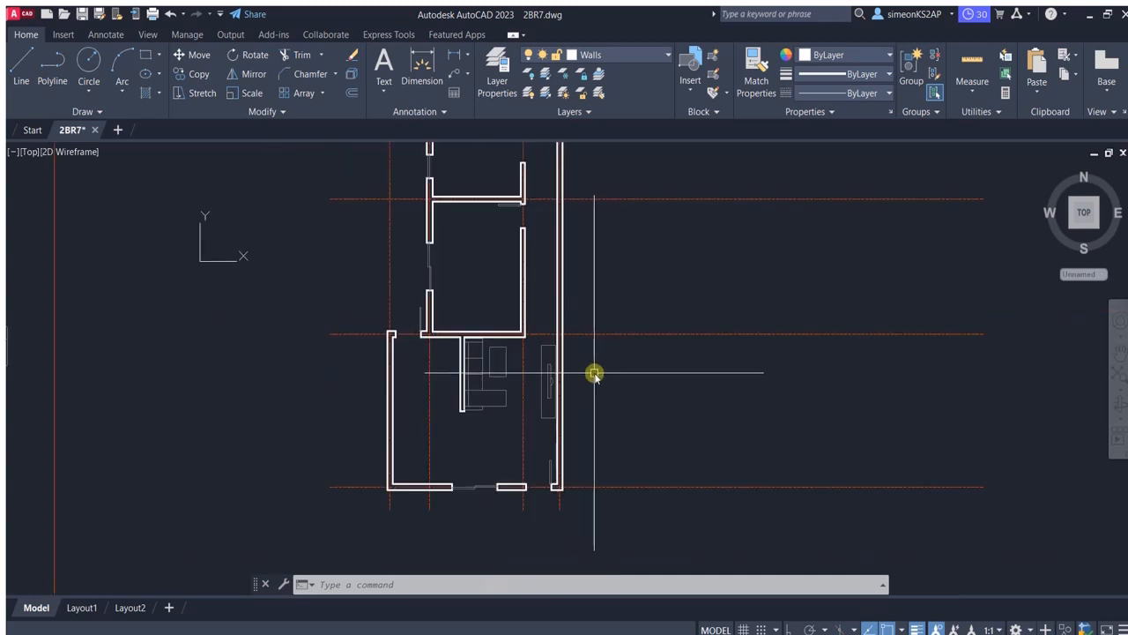
scroll(534, 366, up, 2)
scroll(531, 371, down, 2)
Copy the six-seat dining table from the furniture library to the area below the sofa set, near the lower window.
middle_drag(477, 392, 559, 388)
scroll(548, 390, up, 2)
scroll(555, 397, down, 2)
scroll(558, 388, down, 2)
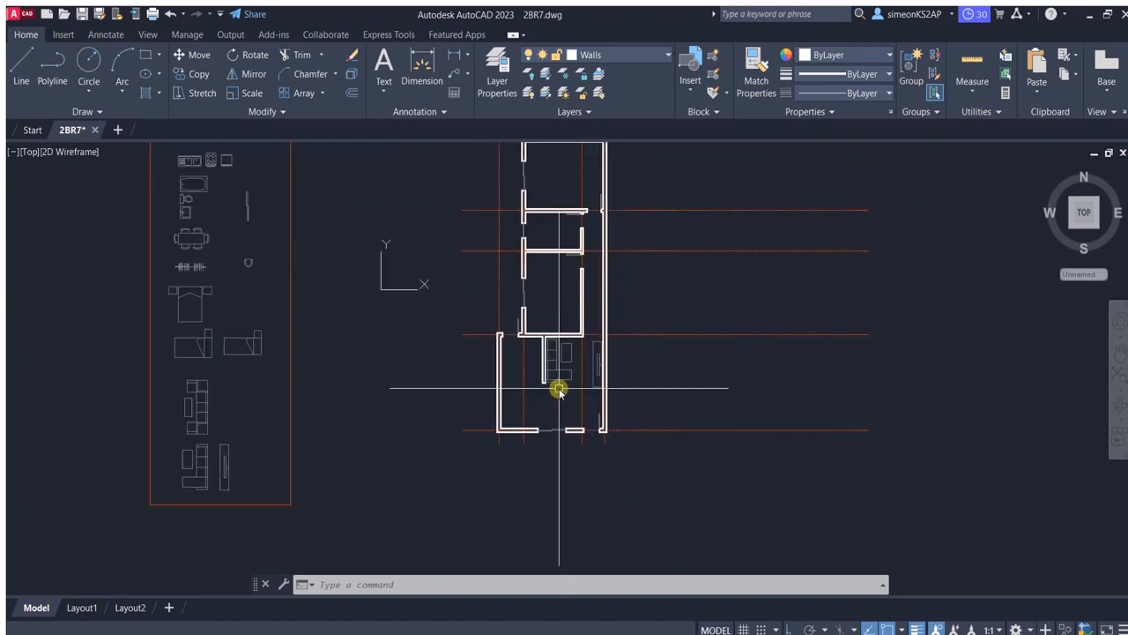
click(201, 89)
key(Escape)
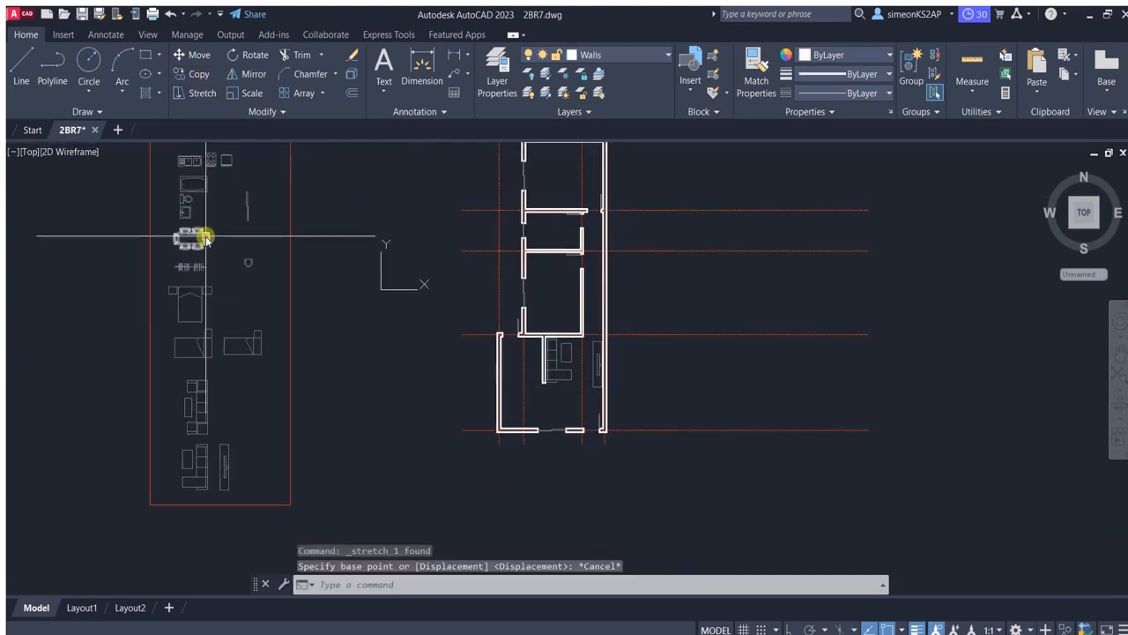
click(207, 235)
click(199, 75)
scroll(189, 234, up, 1)
click(190, 238)
scroll(373, 276, down, 2)
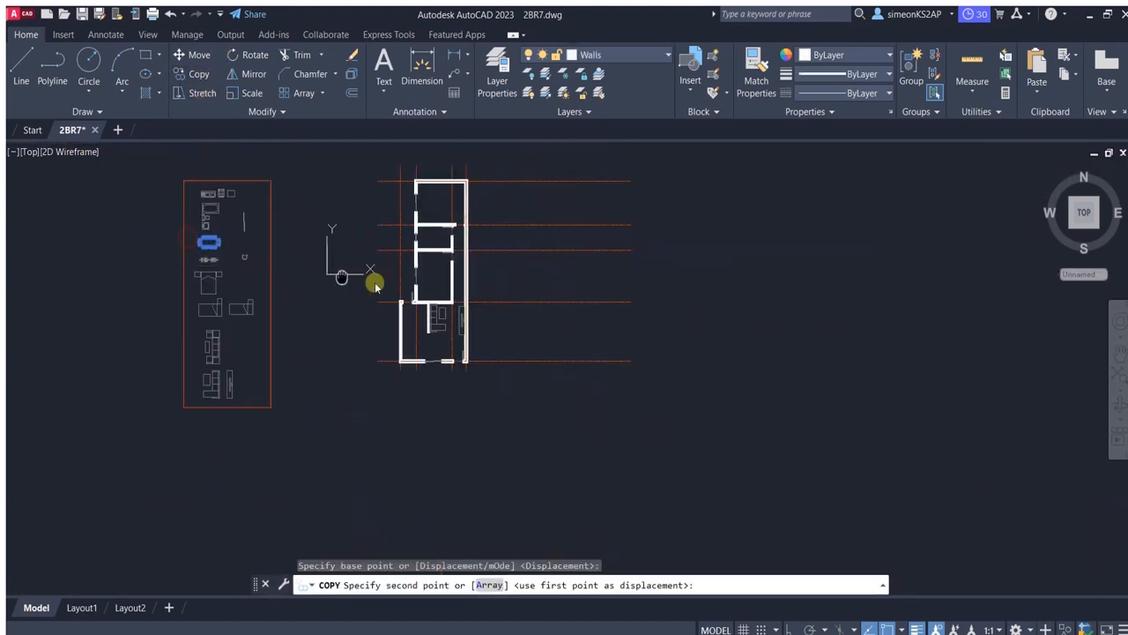
scroll(361, 344, up, 4)
click(351, 346)
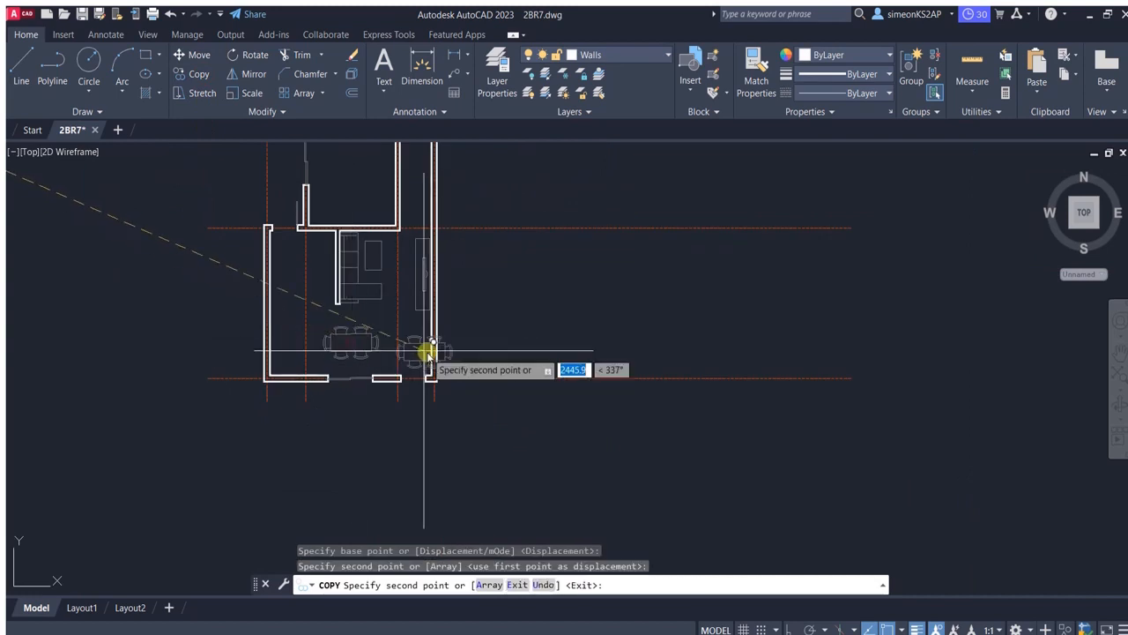
key(Escape)
scroll(344, 343, up, 2)
scroll(403, 312, down, 2)
middle_drag(403, 312, 464, 330)
scroll(463, 330, up, 2)
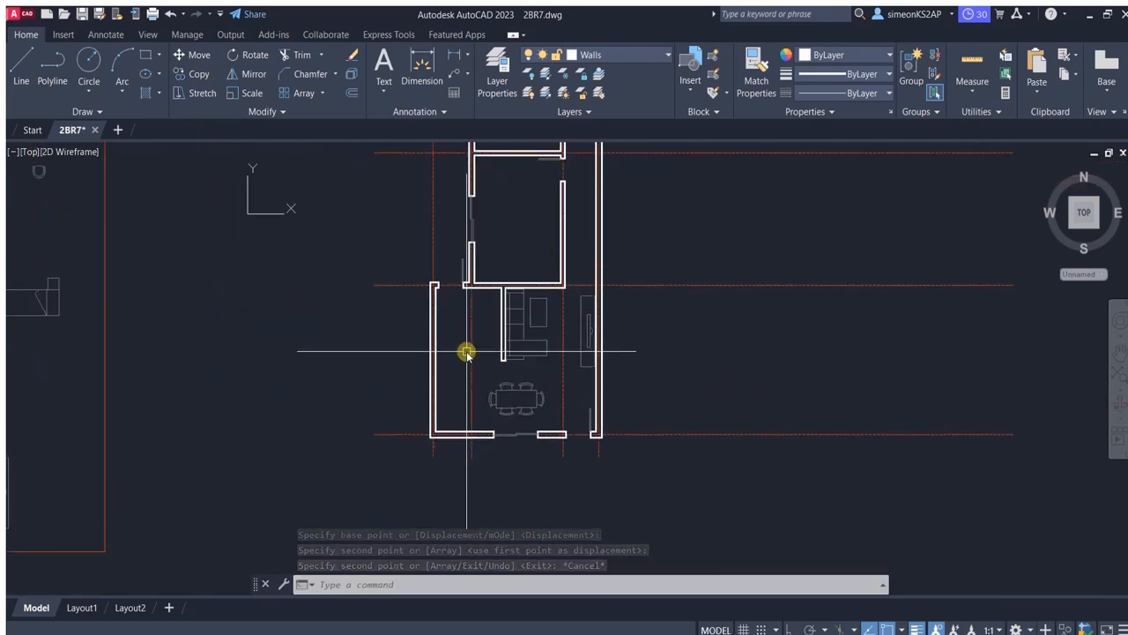
scroll(449, 335, down, 2)
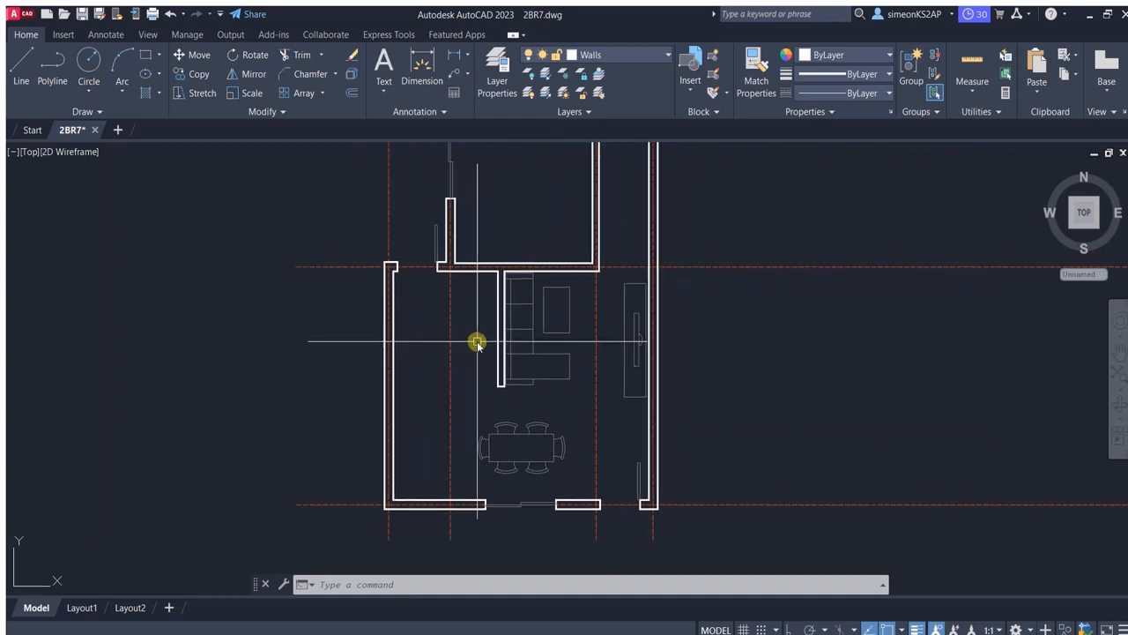
scroll(482, 339, down, 2)
scroll(476, 338, up, 2)
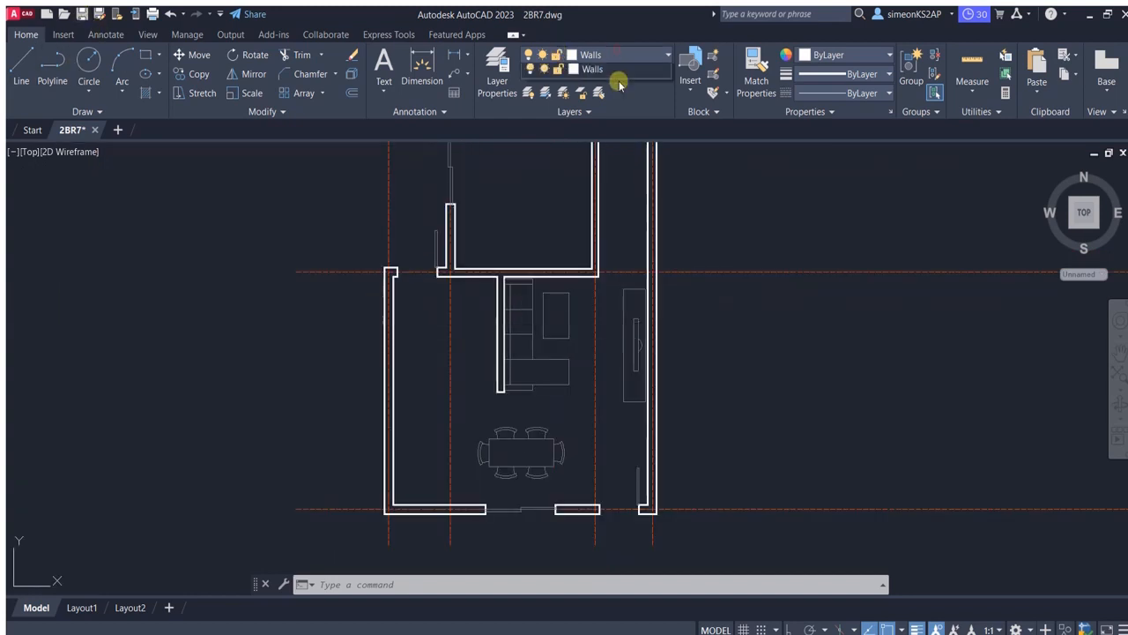
Make Furniture the current layer and outline a kitchen counter left of the partition, starting 80 from its upper corner and ending at its lower end.
click(588, 146)
click(52, 63)
scroll(520, 266, up, 3)
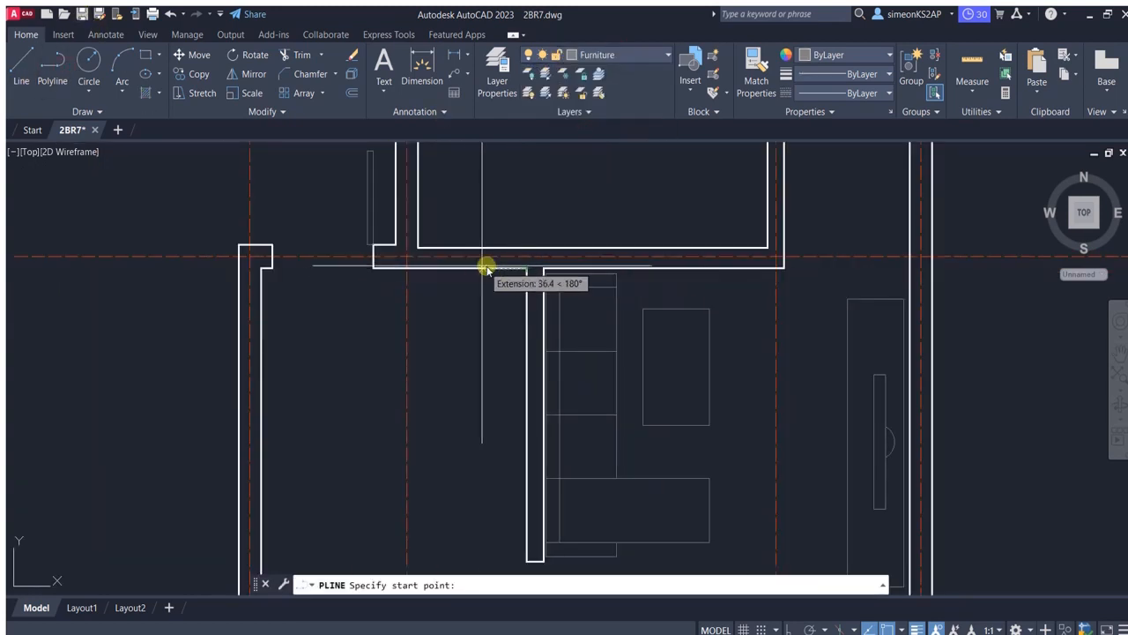
text(80)
key(Return)
scroll(483, 360, down, 2)
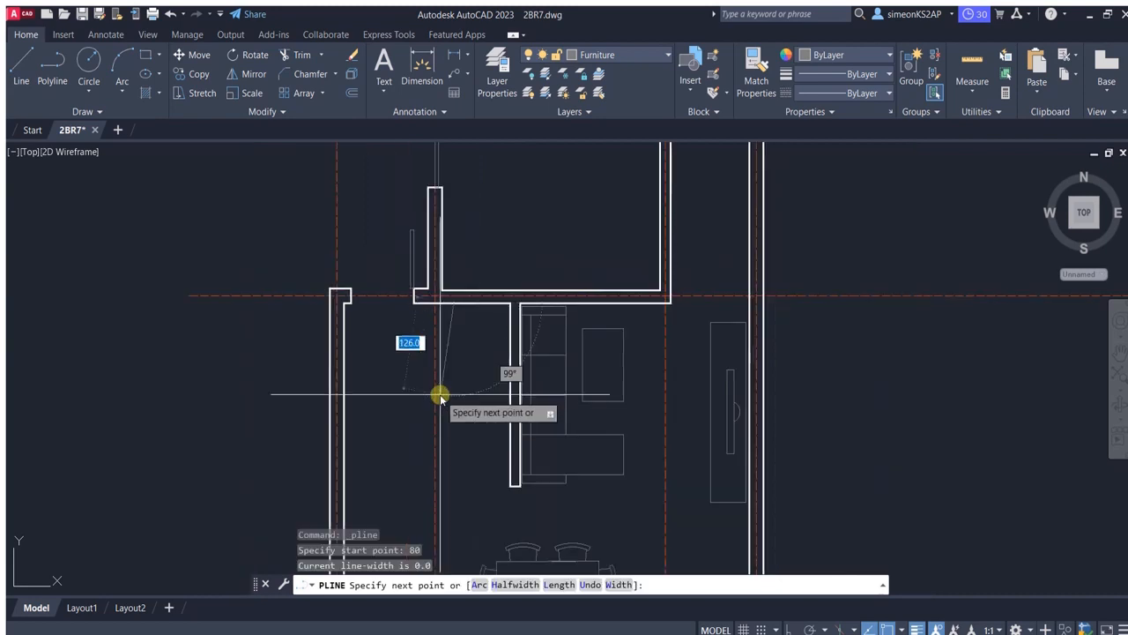
click(449, 485)
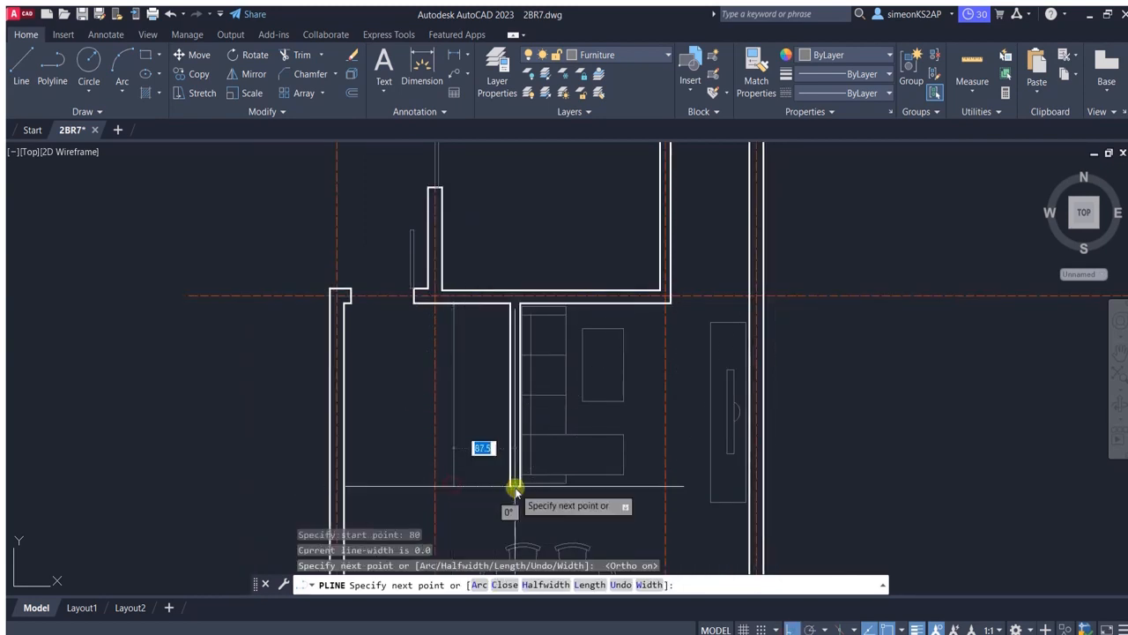
key(Escape)
Draw a second counter polyline starting 150 down the left wall from its upper corner, running 80 right and down past the lower wall.
scroll(488, 397, down, 2)
middle_drag(488, 397, 506, 327)
scroll(520, 291, up, 2)
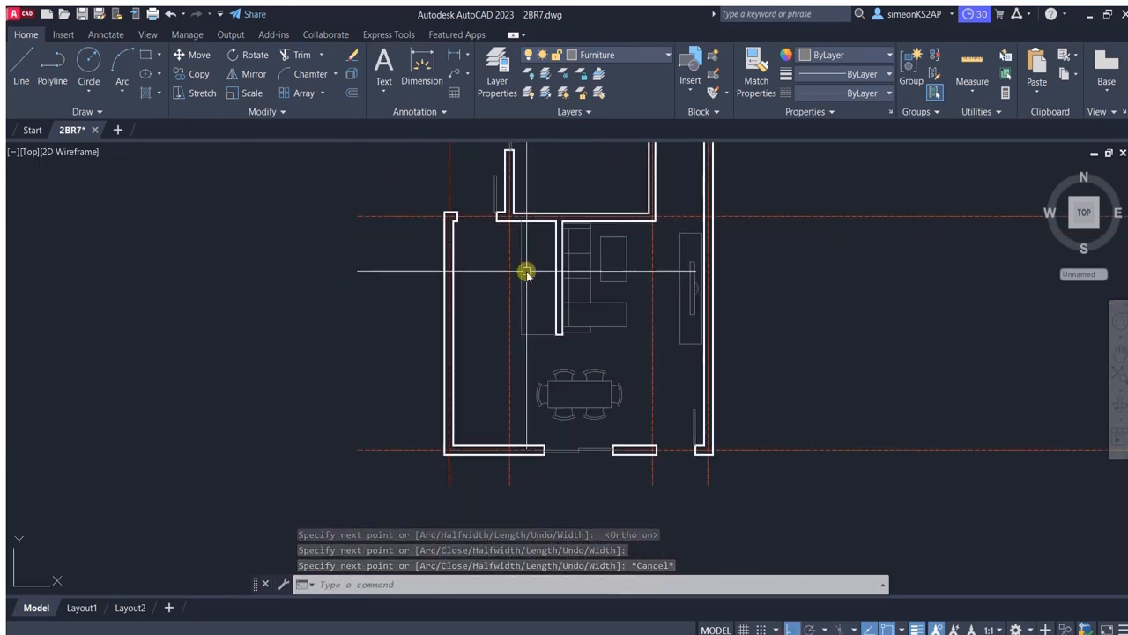
scroll(482, 250, up, 3)
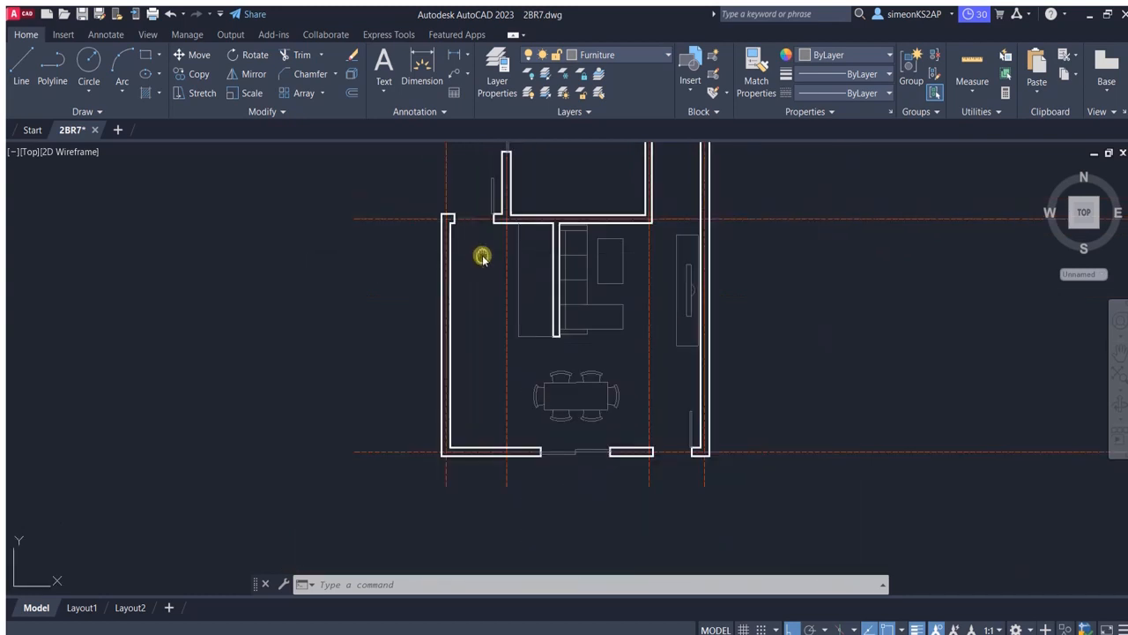
click(52, 67)
scroll(445, 302, up, 2)
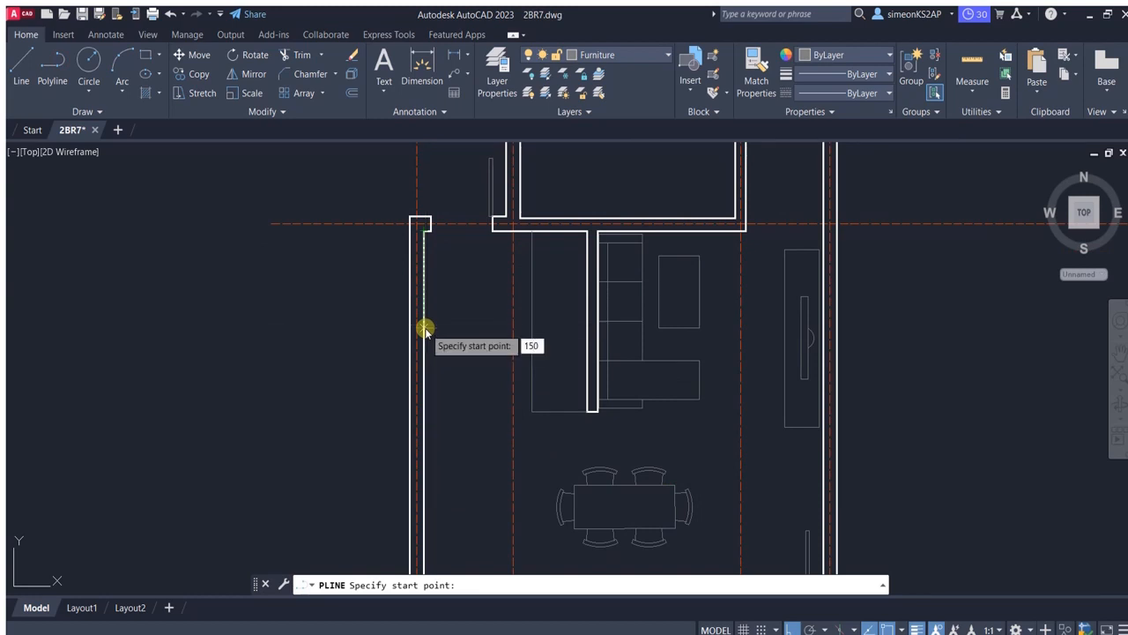
key(Return)
scroll(494, 379, down, 3)
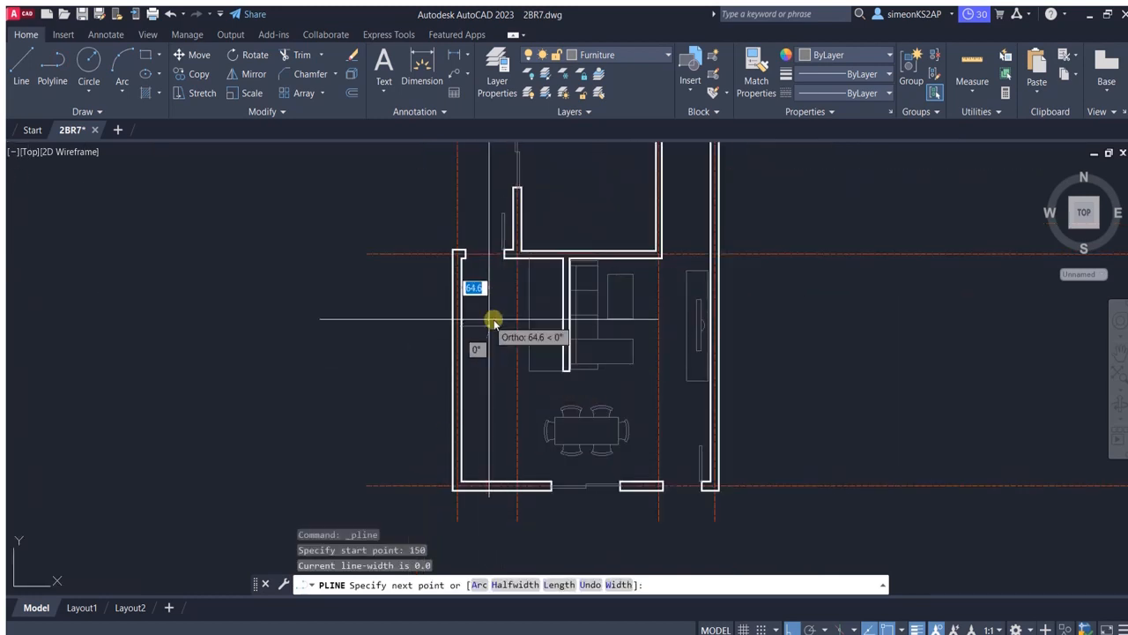
text(80)
key(Return)
key(Escape)
Trim the second counter's front edge at the lower wall's inner face and erase the leftover piece below the wall.
scroll(504, 504, up, 5)
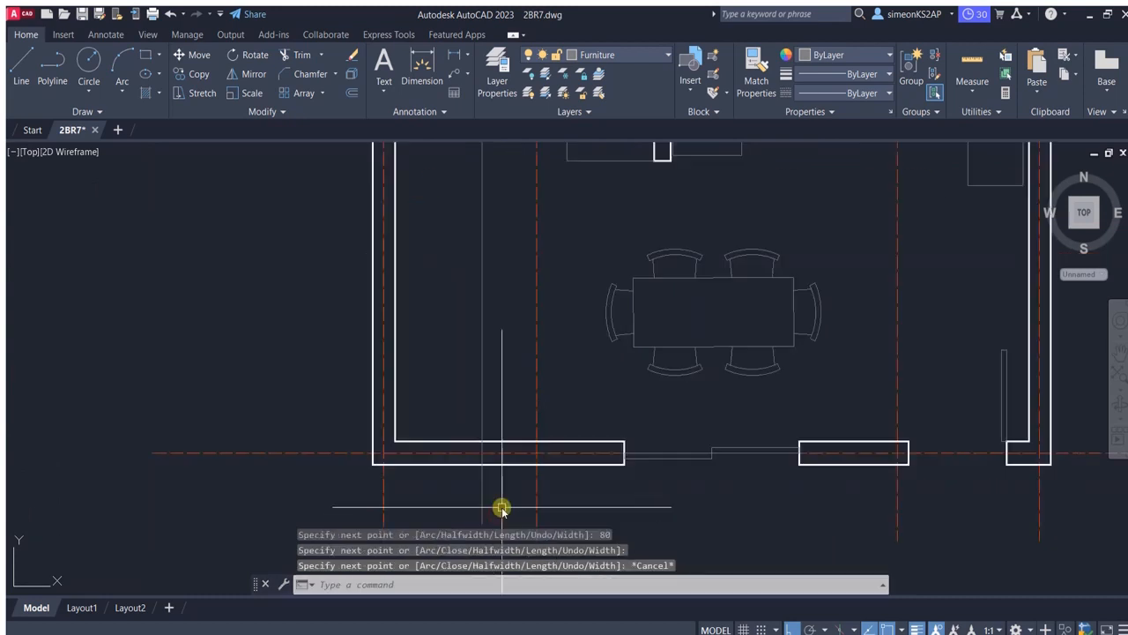
click(297, 54)
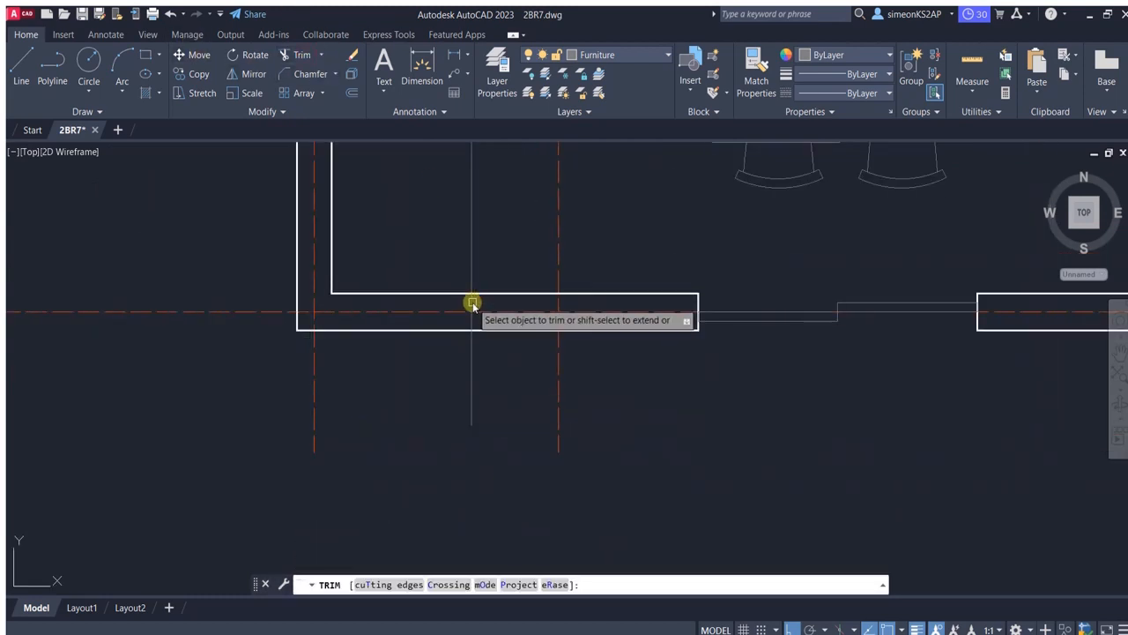
click(473, 305)
key(Escape)
click(487, 373)
click(460, 352)
click(354, 54)
scroll(471, 388, down, 8)
middle_drag(485, 297, 438, 313)
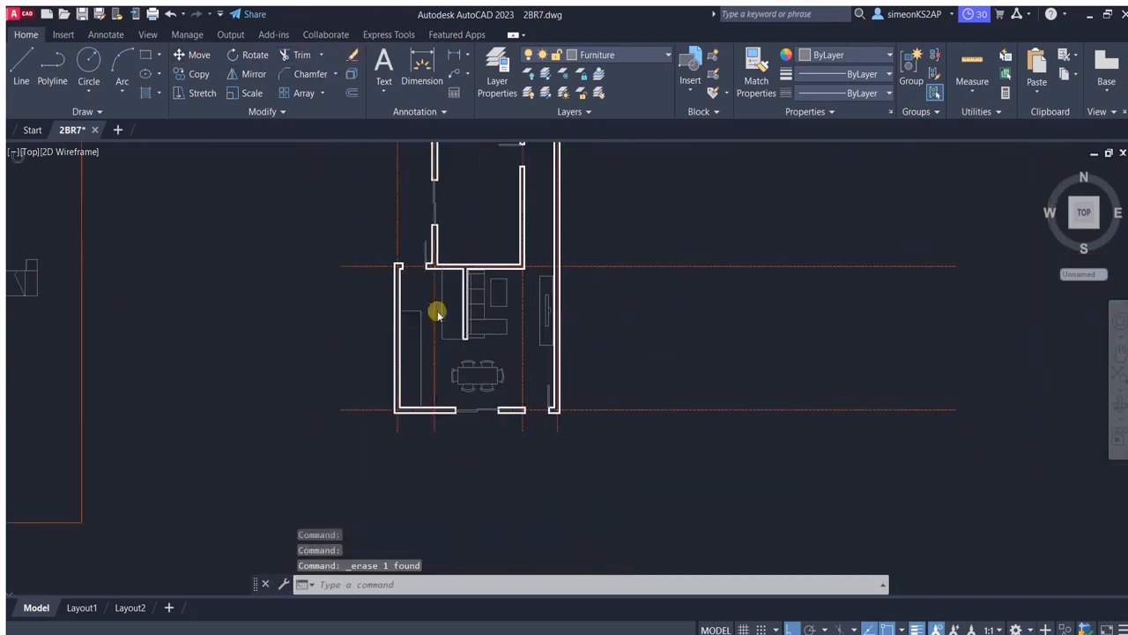
scroll(449, 318, up, 2)
scroll(467, 320, down, 2)
scroll(475, 315, up, 2)
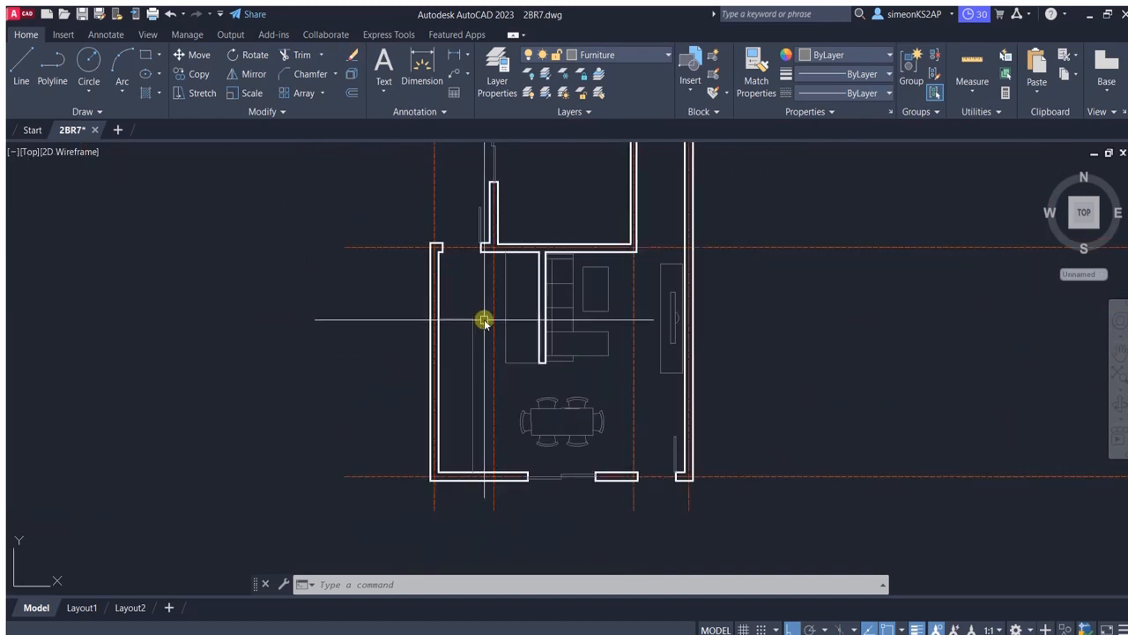
scroll(483, 320, down, 2)
scroll(487, 305, up, 3)
scroll(494, 344, down, 4)
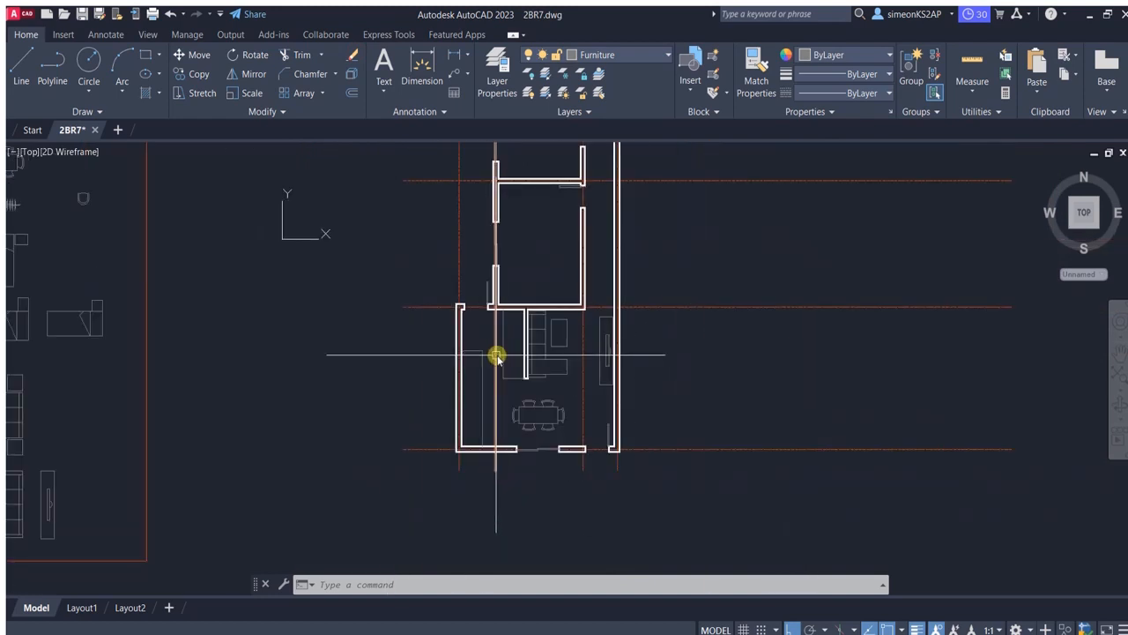
Turn off the Grids layer by picking one of the red grid lines.
click(545, 92)
click(466, 179)
scroll(489, 335, up, 2)
key(Escape)
Copy the double-bowl kitchen sink from the furniture library onto the counter beside the partition.
scroll(300, 317, down, 4)
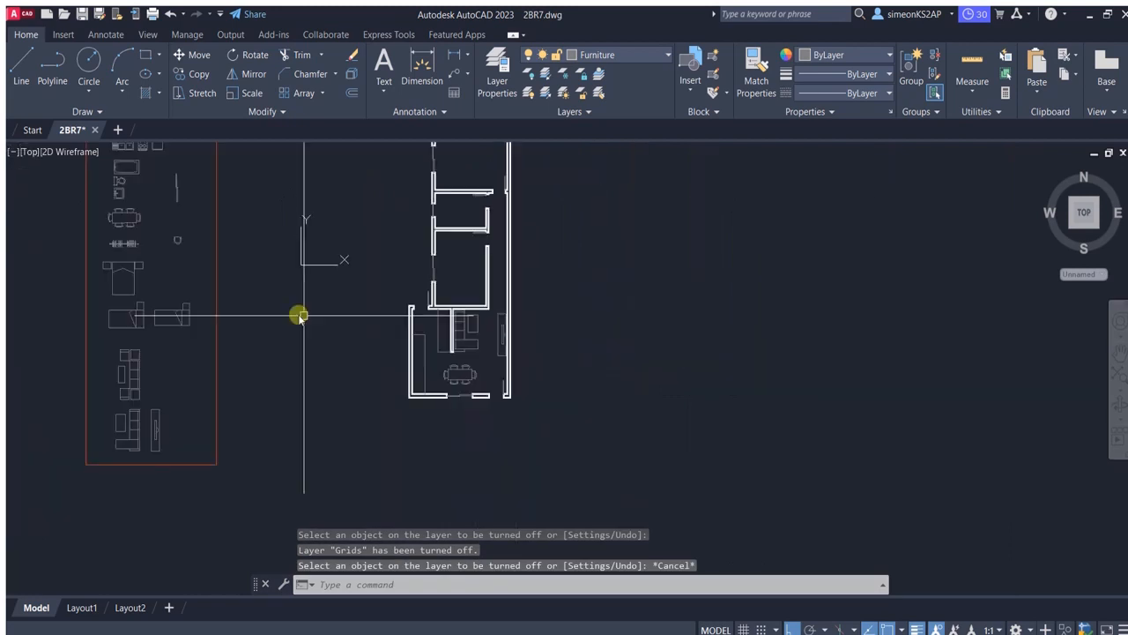
scroll(264, 282, up, 2)
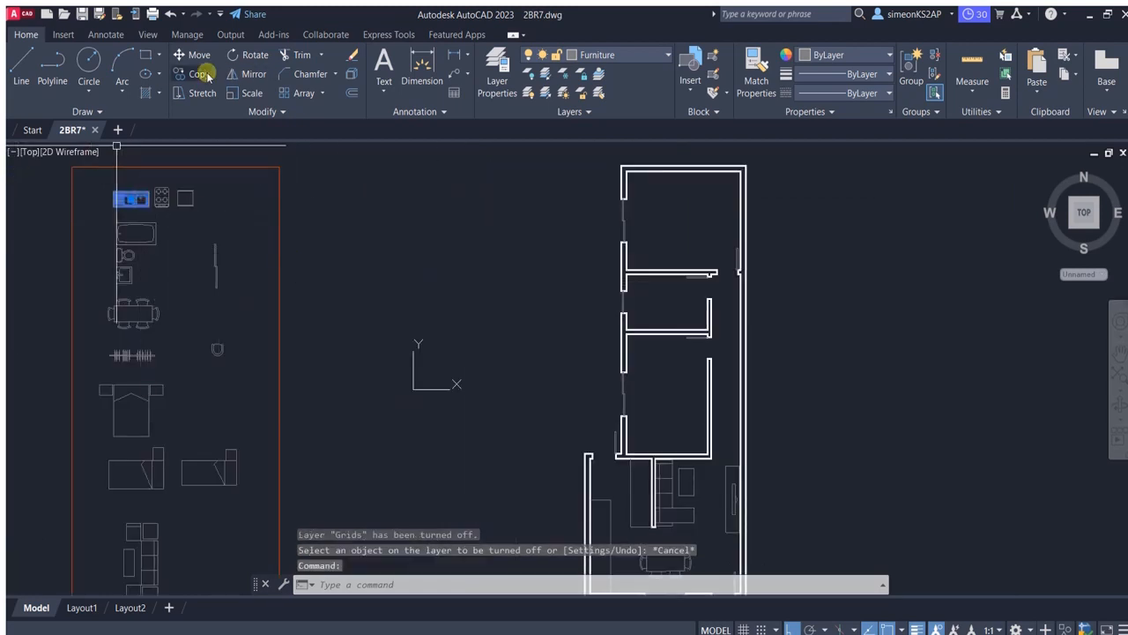
click(199, 74)
click(128, 198)
middle_drag(541, 413, 465, 294)
click(790, 629)
scroll(557, 363, up, 4)
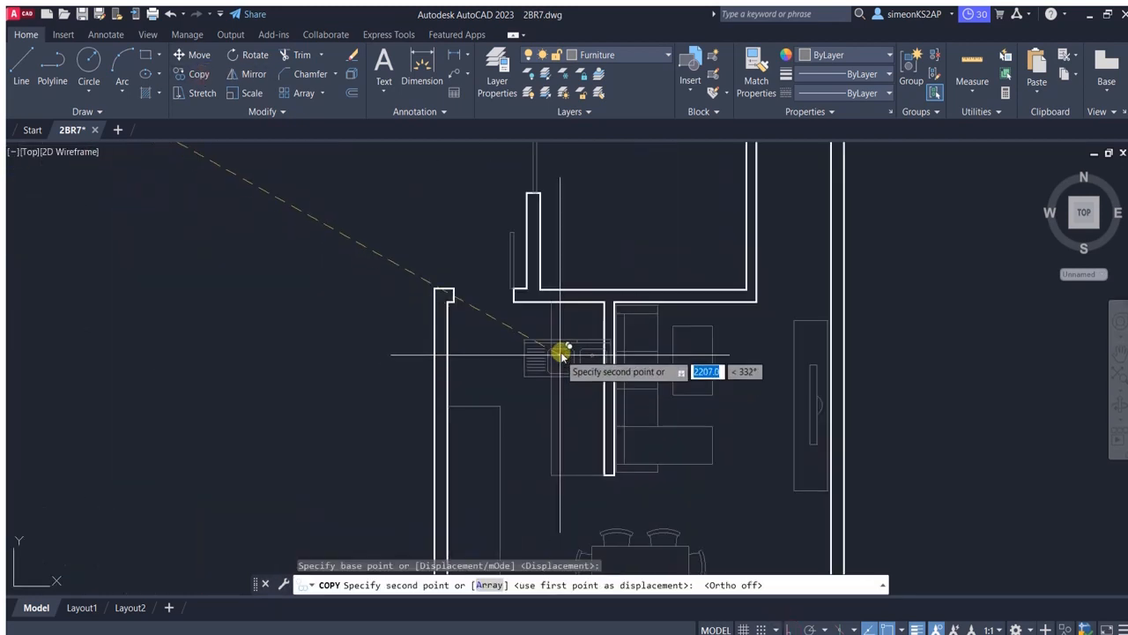
click(566, 353)
key(Escape)
Rotate the copied sink 90 degrees clockwise so its drainer faces the upper wall.
click(587, 353)
click(251, 55)
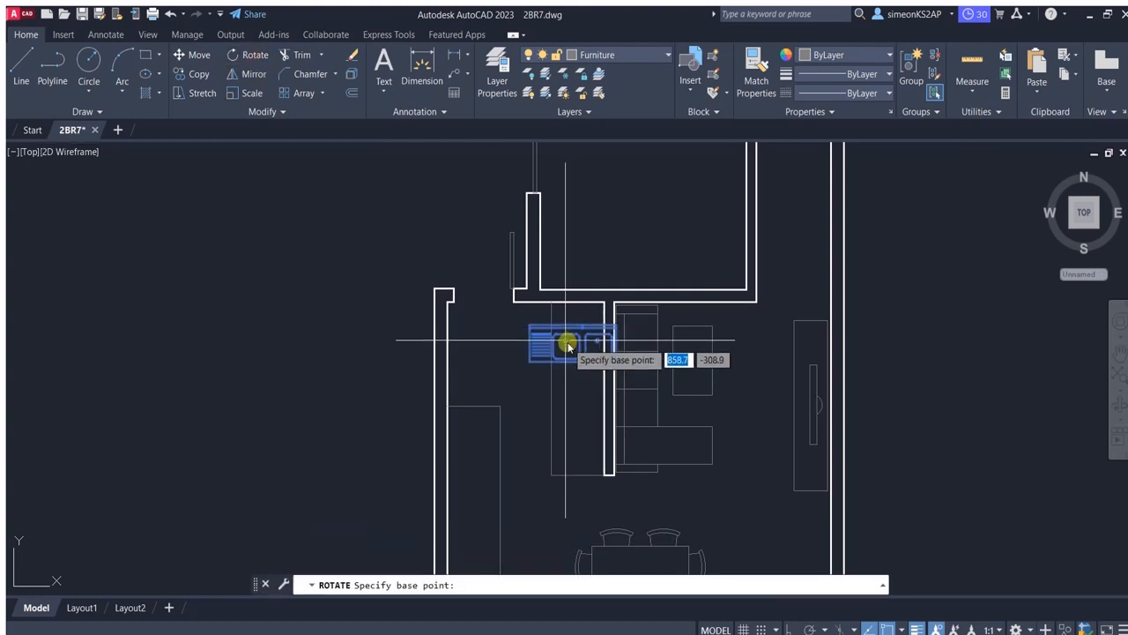
click(566, 341)
click(568, 320)
scroll(570, 321, up, 2)
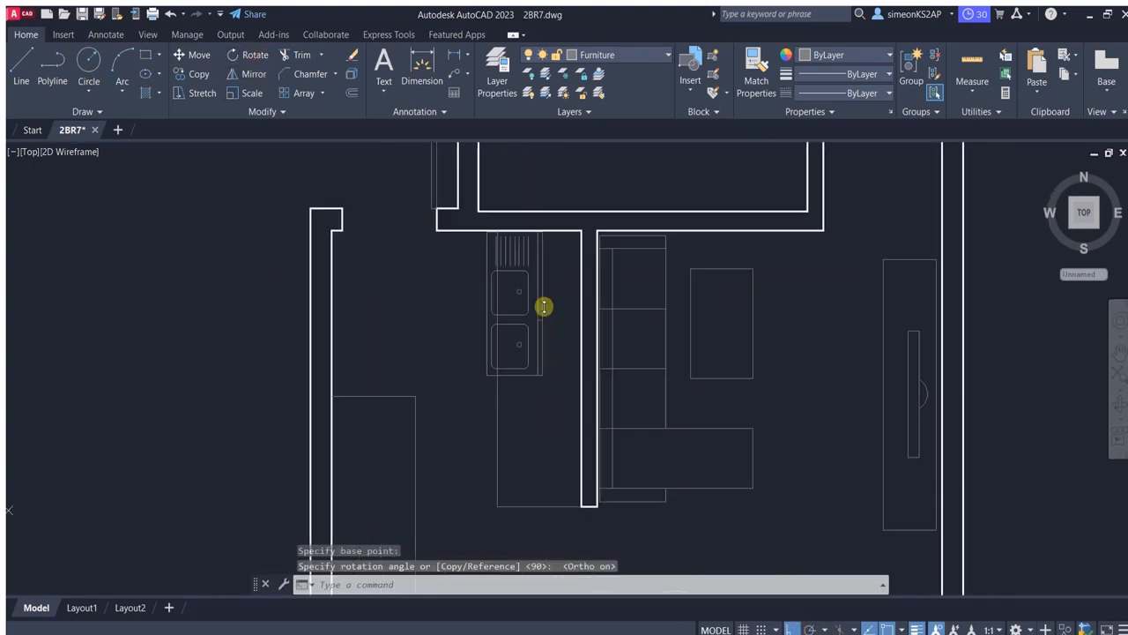
Move the rotated sink horizontally to the right, onto the counter and close to the partition's left face.
click(197, 57)
scroll(541, 411, down, 3)
scroll(552, 391, down, 1)
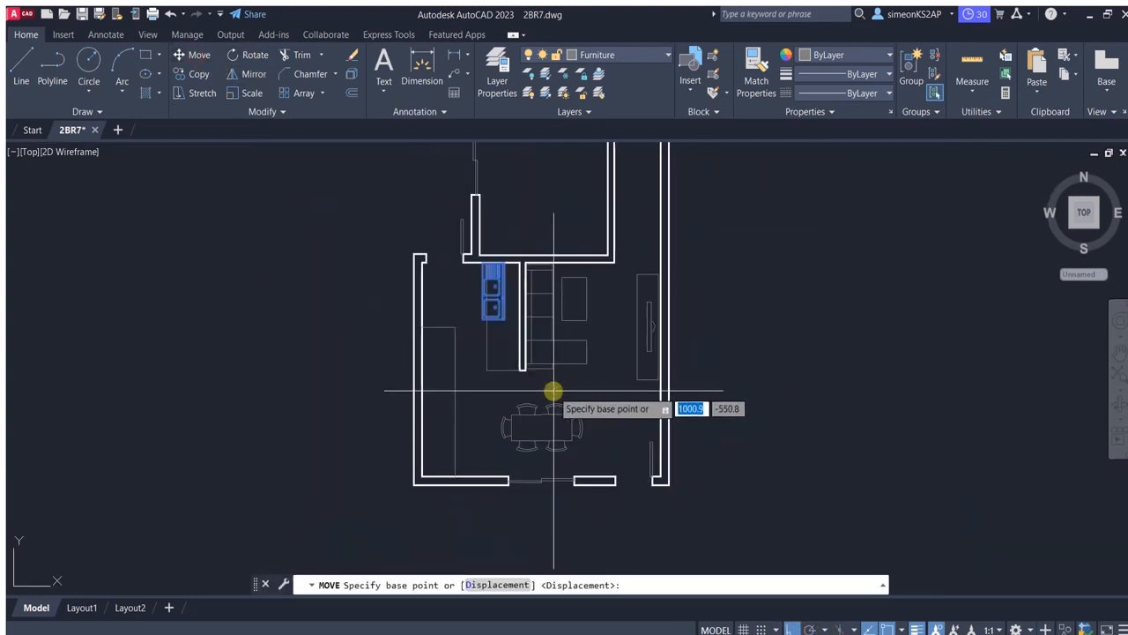
click(550, 390)
scroll(558, 394, up, 2)
click(560, 394)
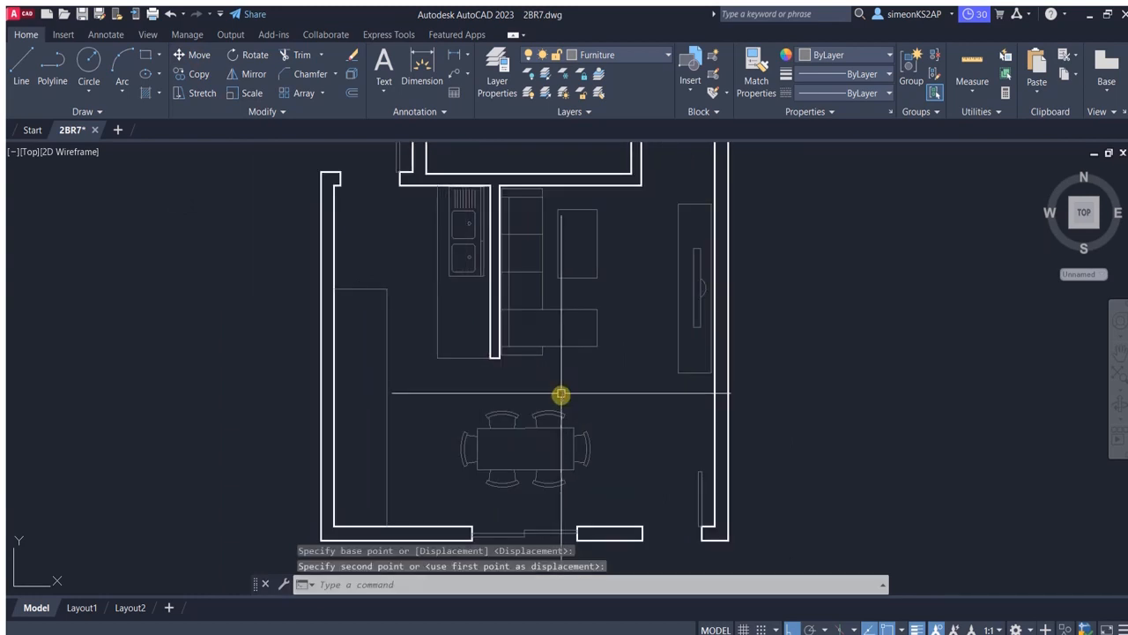
Move the sink slightly down along the counter, away from the upper wall.
click(467, 263)
key(Escape)
click(468, 257)
click(200, 59)
click(645, 273)
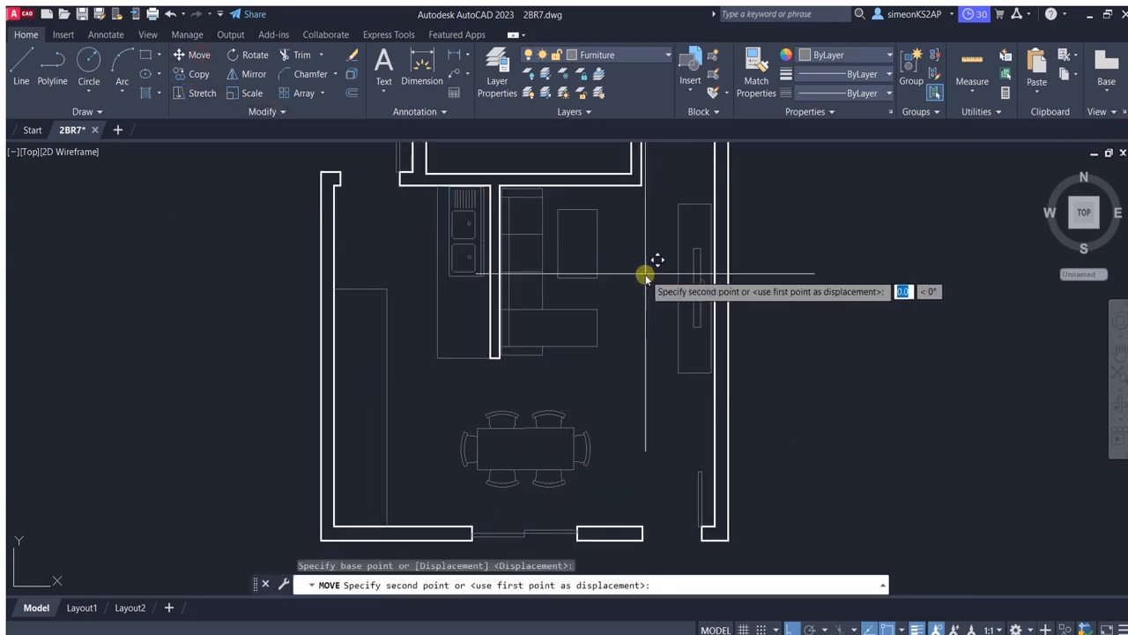
click(644, 286)
scroll(500, 234, up, 2)
middle_drag(509, 232, 588, 262)
Ungroup the kitchen sink into its separate objects.
click(542, 301)
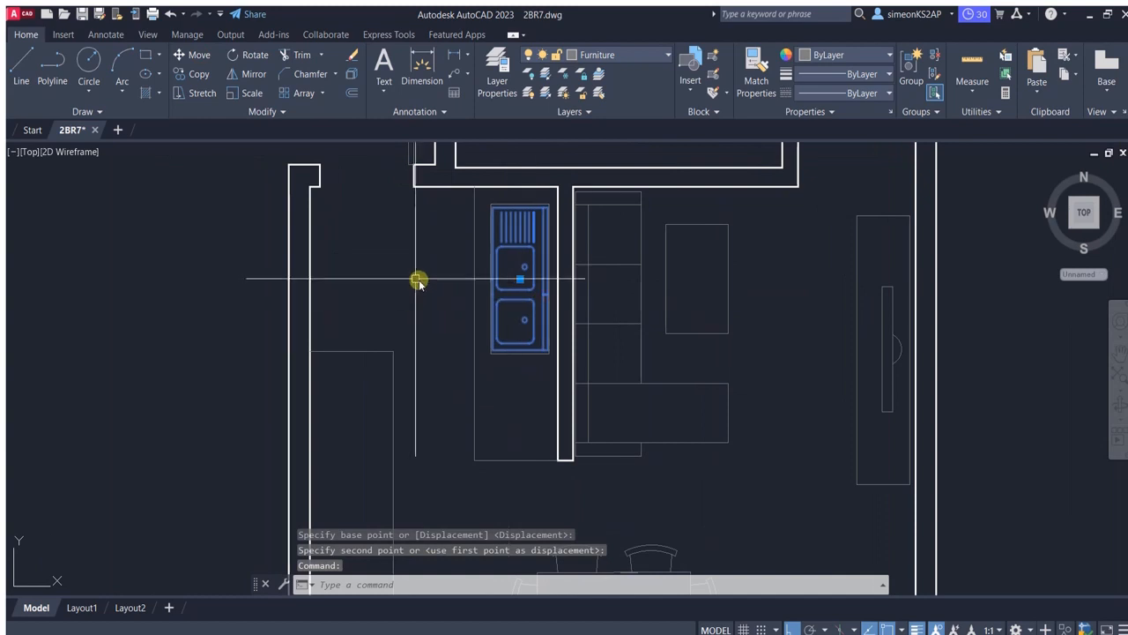
text(un)
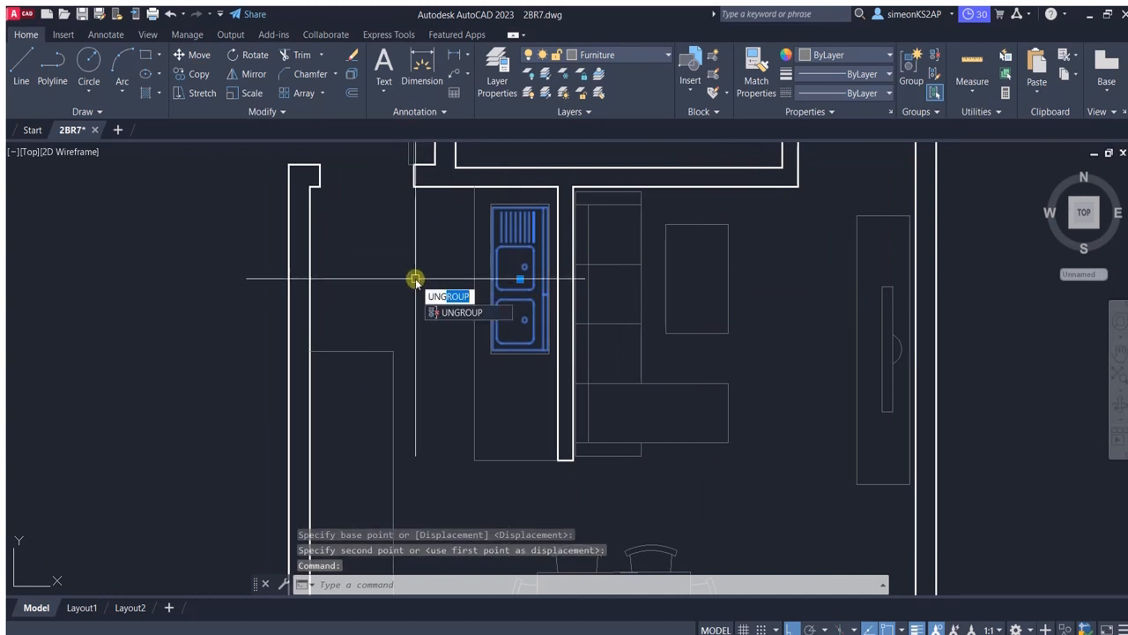
text(g)
key(Return)
scroll(529, 284, up, 2)
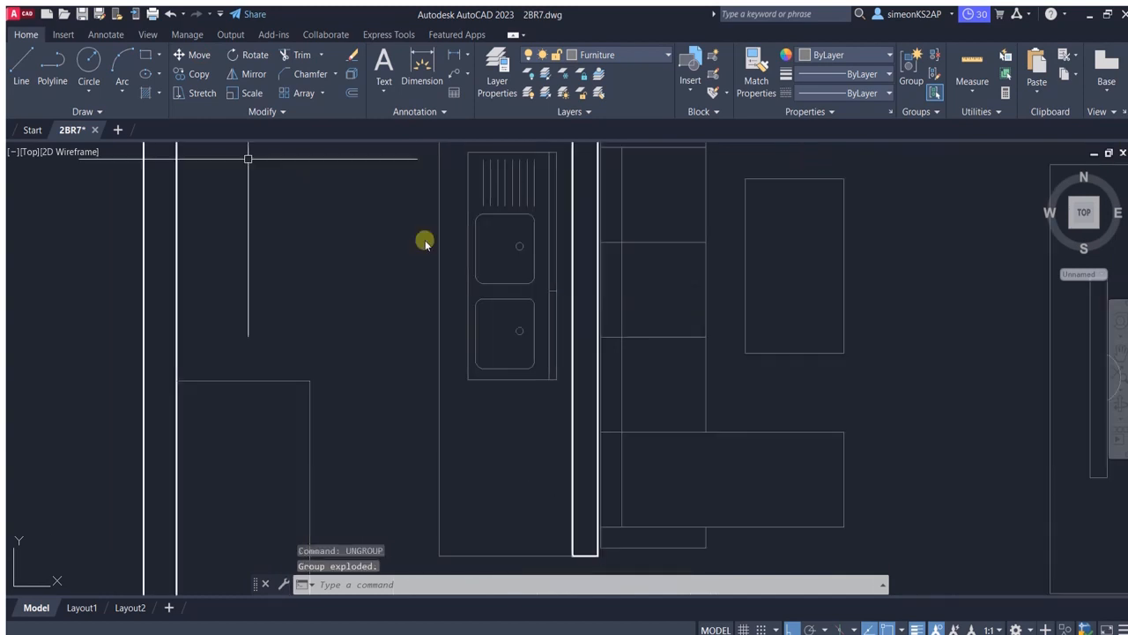
Draw a horizontal polyline across the sink between its two basins and trim its excess end at the sink outline.
text(pl)
key(Return)
click(491, 295)
scroll(454, 295, up, 2)
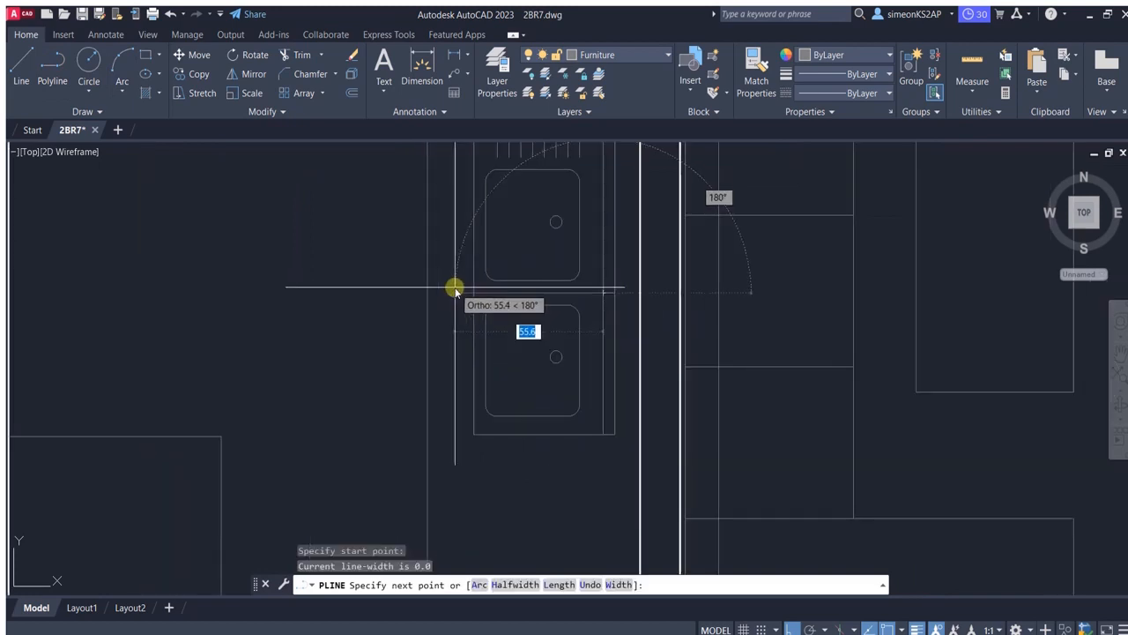
key(Escape)
text(tr)
key(Return)
key(Escape)
Delete the lower basin and the leftover sink outline below the new dividing line.
click(609, 428)
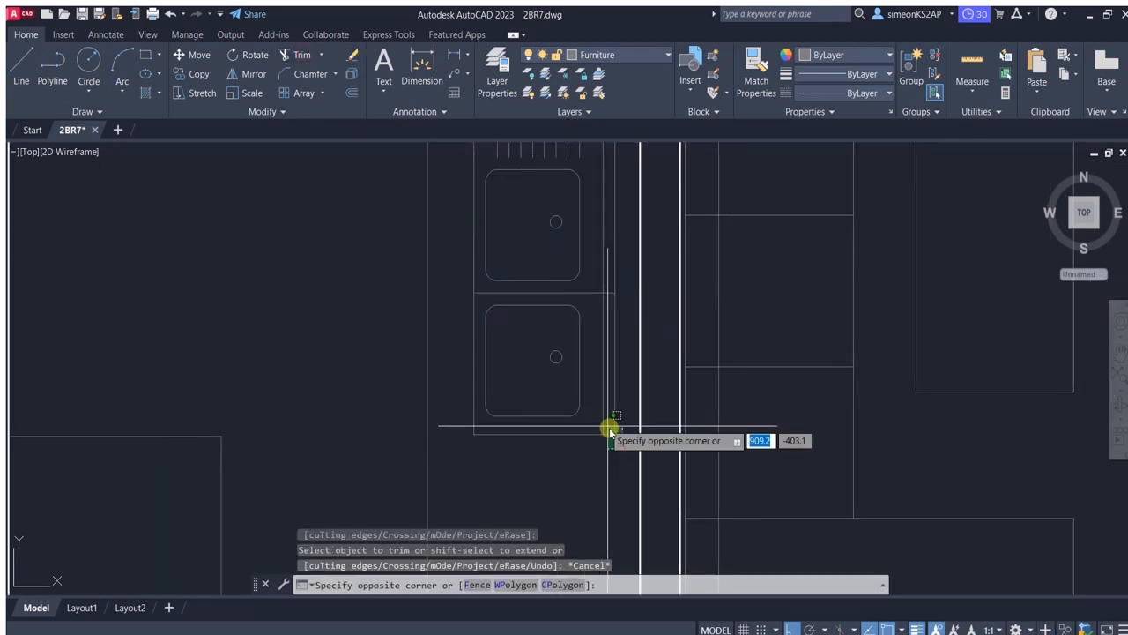
click(529, 397)
key(Delete)
click(594, 371)
click(548, 345)
key(Delete)
scroll(548, 342, down, 5)
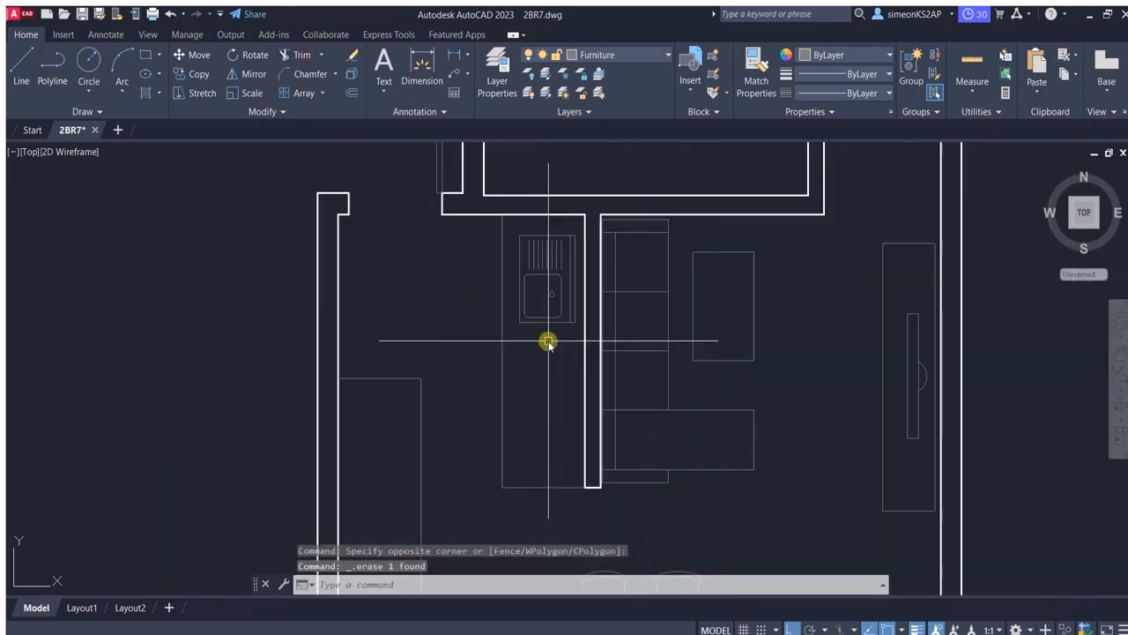
scroll(541, 251, up, 2)
key(Escape)
scroll(529, 262, up, 5)
scroll(528, 262, down, 6)
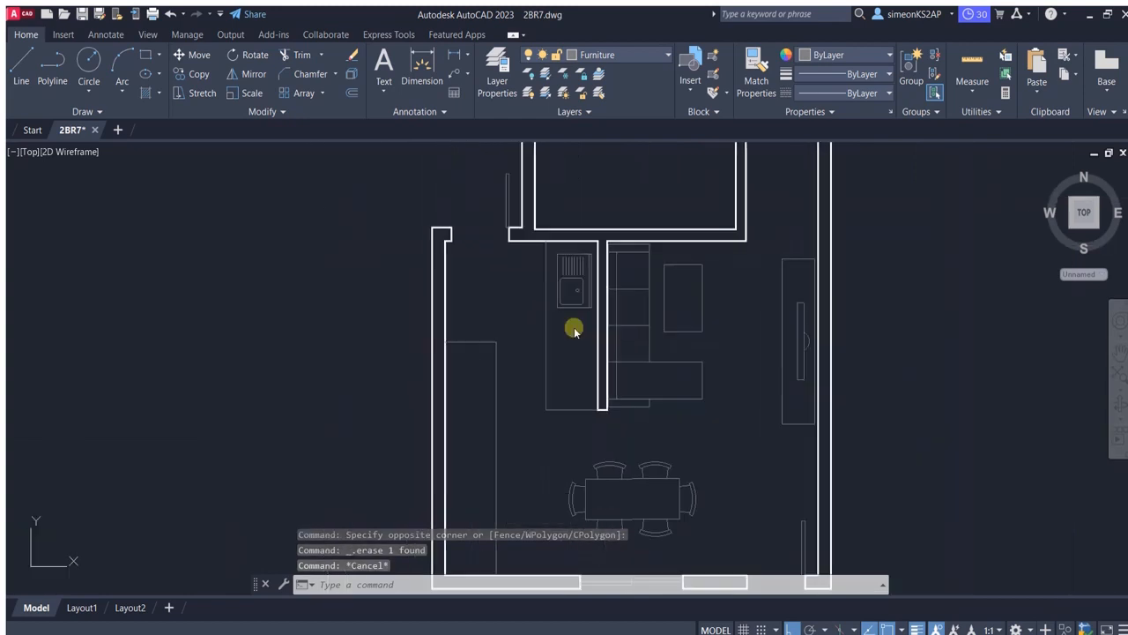
Copy the cooktop and fridge from the furniture library into the kitchen, with the cooktop on the left wall's counter.
scroll(467, 295, down, 6)
scroll(232, 196, up, 5)
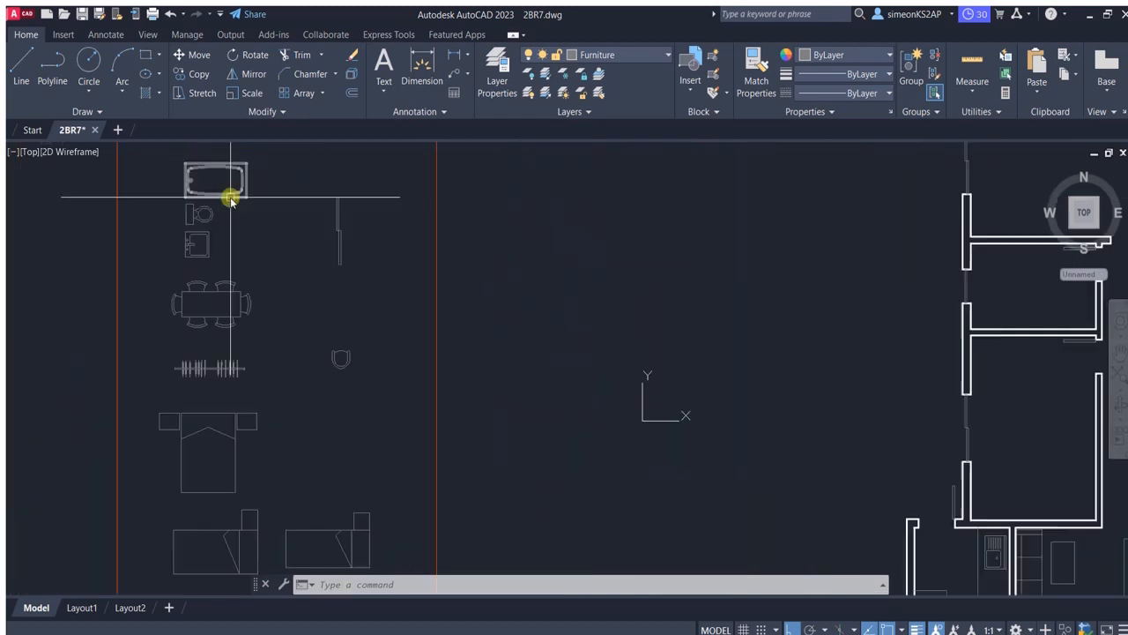
scroll(231, 232, down, 3)
scroll(309, 279, up, 4)
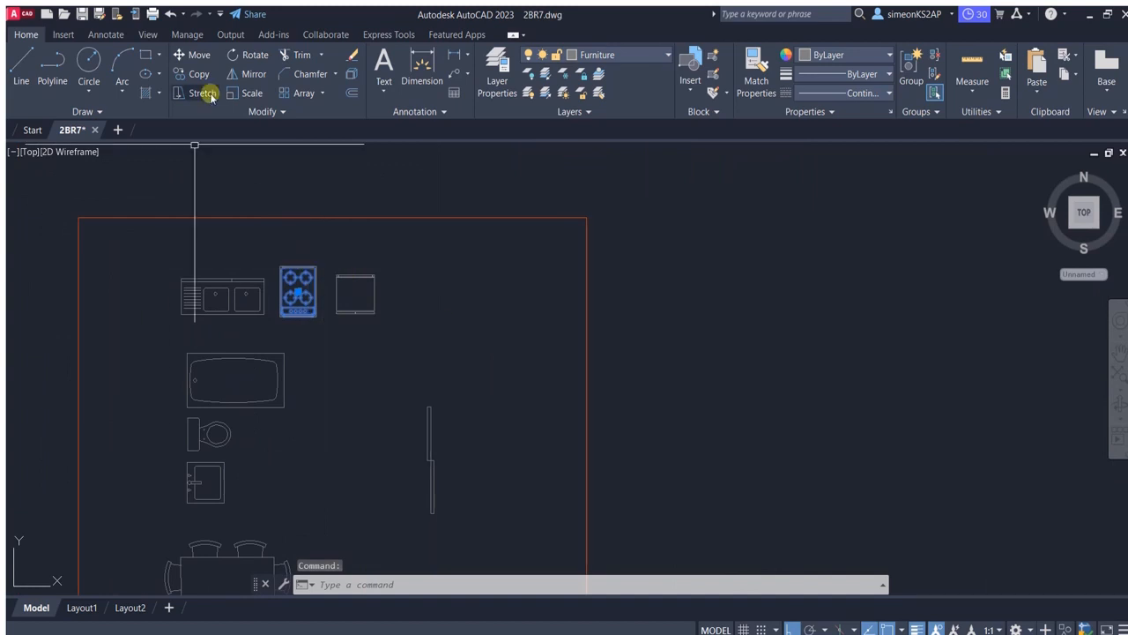
click(196, 78)
click(330, 294)
scroll(548, 331, down, 6)
middle_drag(655, 371, 498, 283)
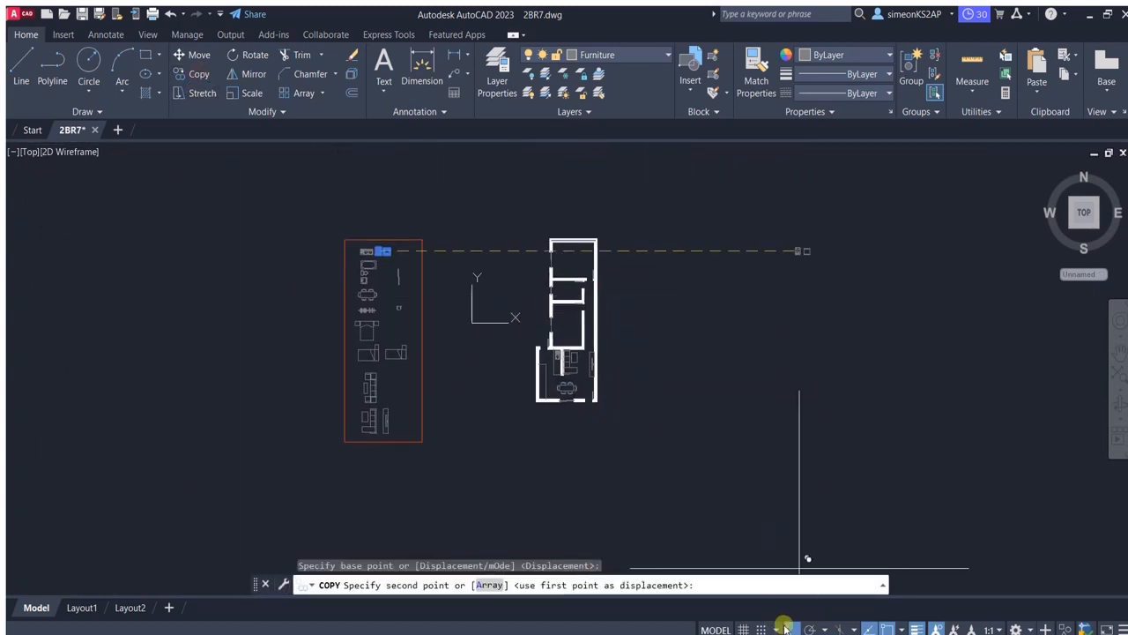
click(789, 627)
scroll(545, 373, up, 6)
click(523, 385)
key(Escape)
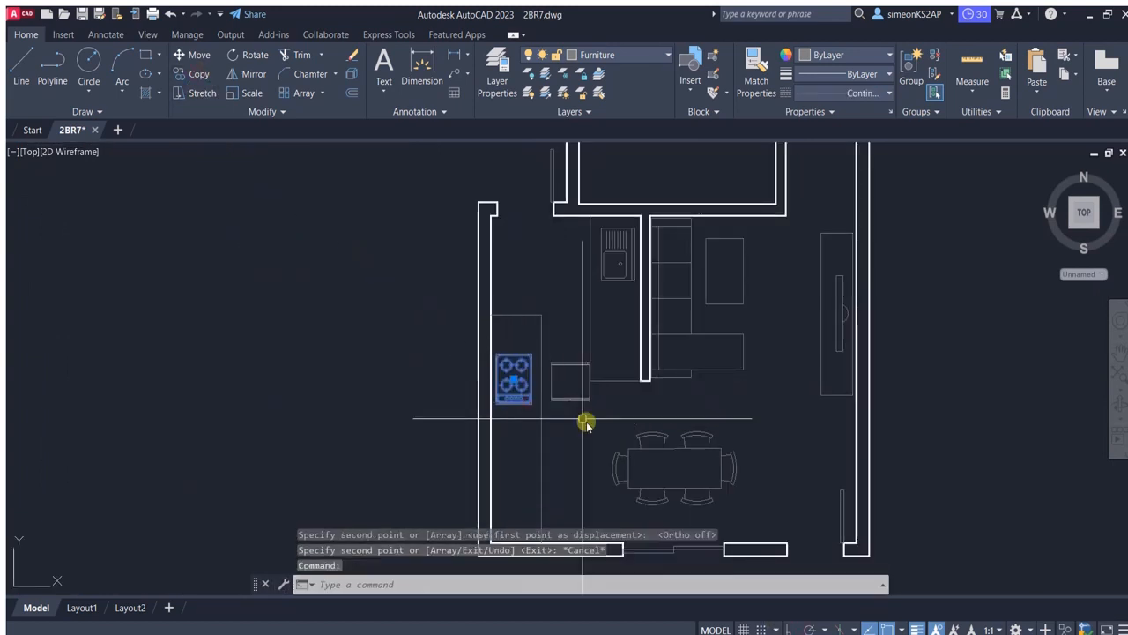
Rotate the copied cooktop 90 degrees counterclockwise so its control knobs face away from the left wall.
click(255, 55)
scroll(539, 379, up, 4)
click(476, 364)
click(792, 628)
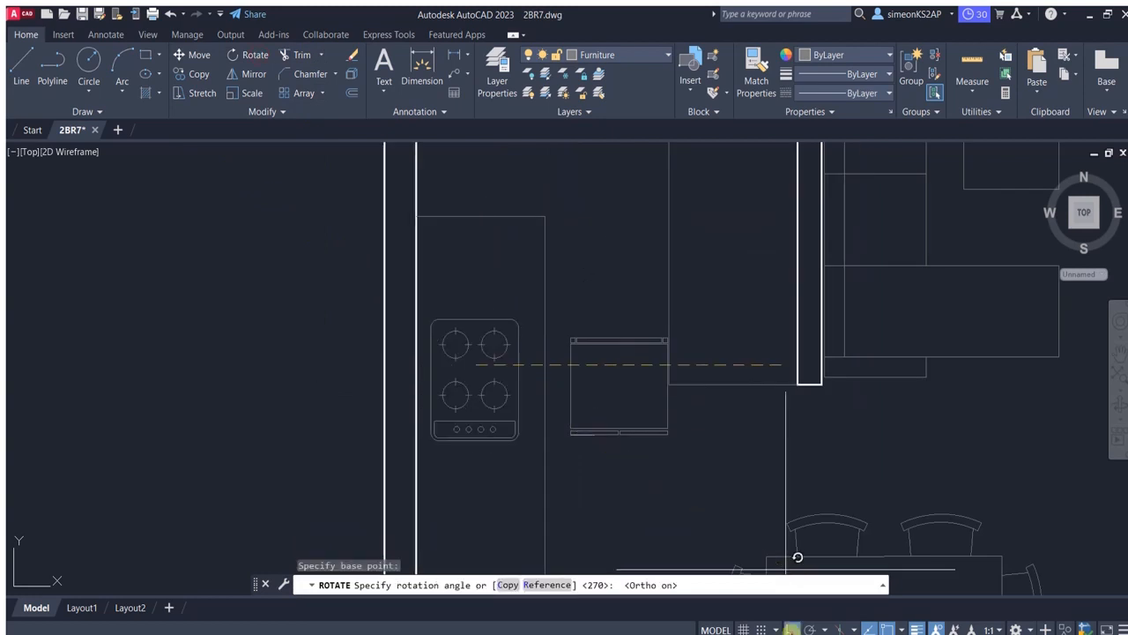
click(442, 202)
click(518, 339)
key(Escape)
Move the rotated cooktop slightly left so it fits within the counter.
click(534, 352)
scroll(548, 345, down, 4)
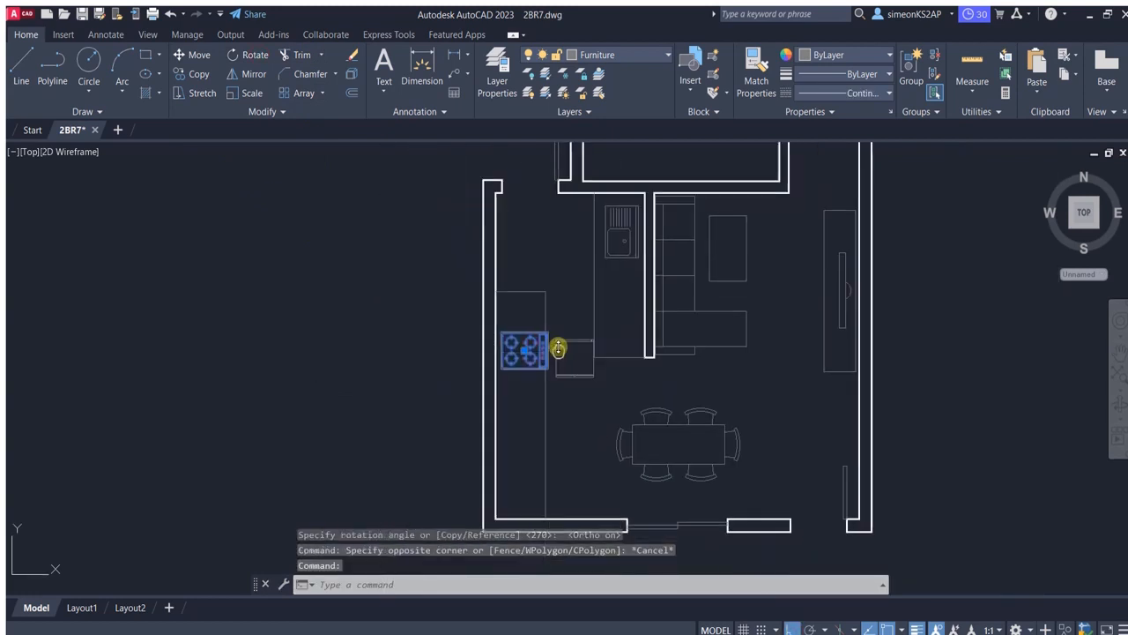
middle_drag(559, 350, 551, 304)
scroll(551, 304, up, 2)
click(197, 55)
click(605, 396)
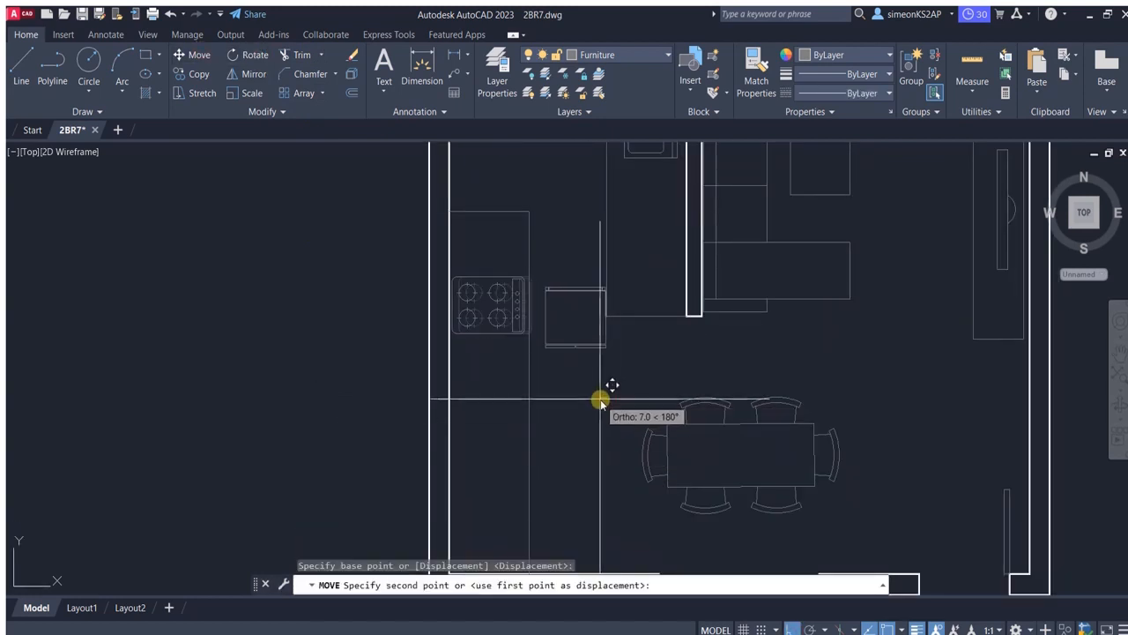
scroll(554, 397, down, 4)
scroll(547, 361, up, 2)
key(Escape)
Rotate the copied fridge 90 degrees counterclockwise about its centre so its door faces the room.
middle_drag(573, 316, 548, 342)
click(555, 250)
click(255, 55)
scroll(555, 256, up, 4)
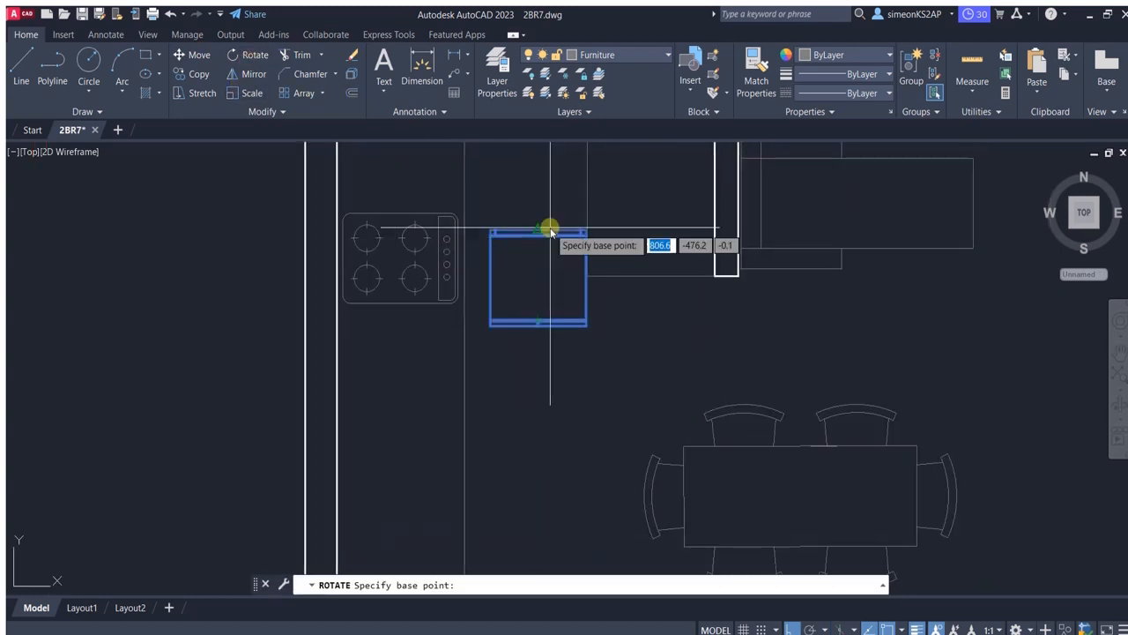
click(537, 278)
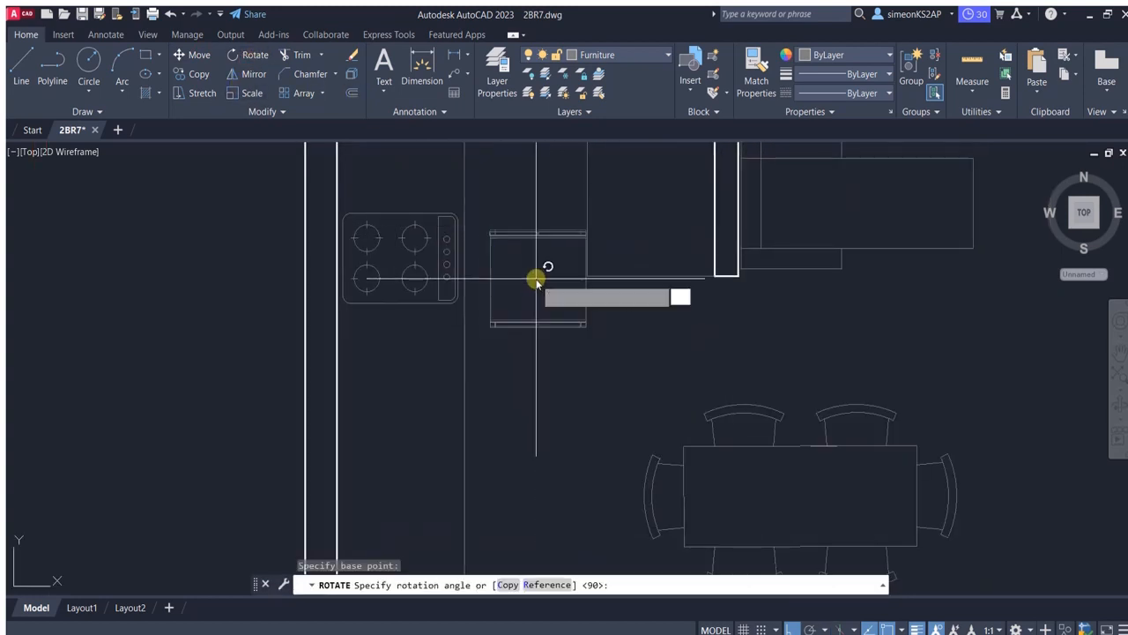
click(532, 186)
scroll(517, 227, up, 2)
scroll(572, 290, down, 5)
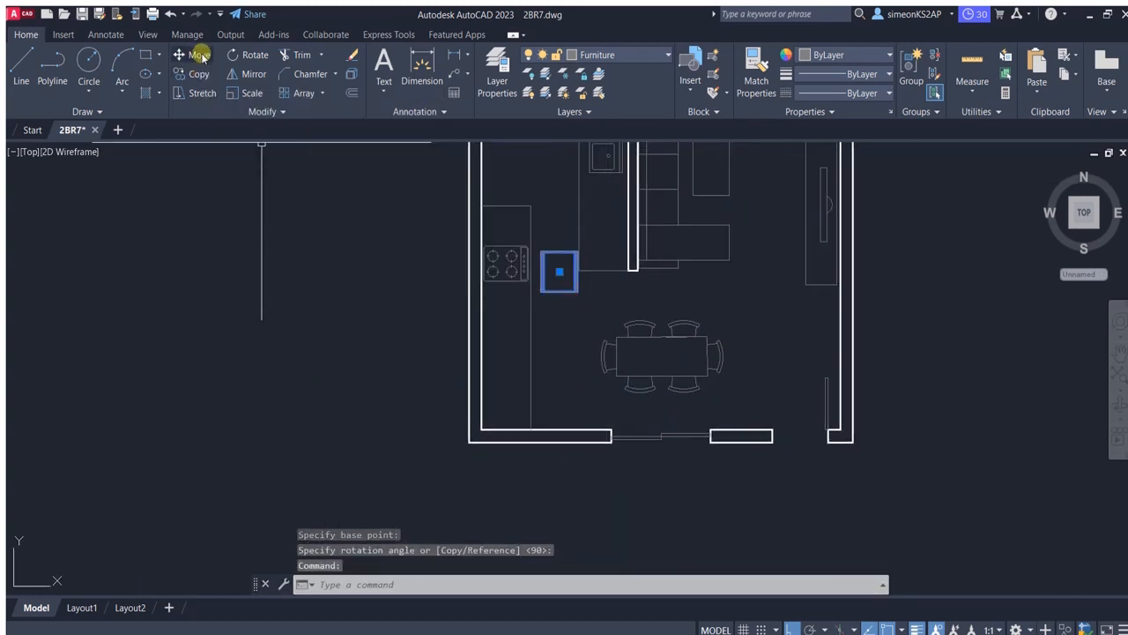
Move the rotated fridge freely to the lower end of the left counter, beside the bottom wall.
click(199, 55)
click(552, 289)
click(786, 628)
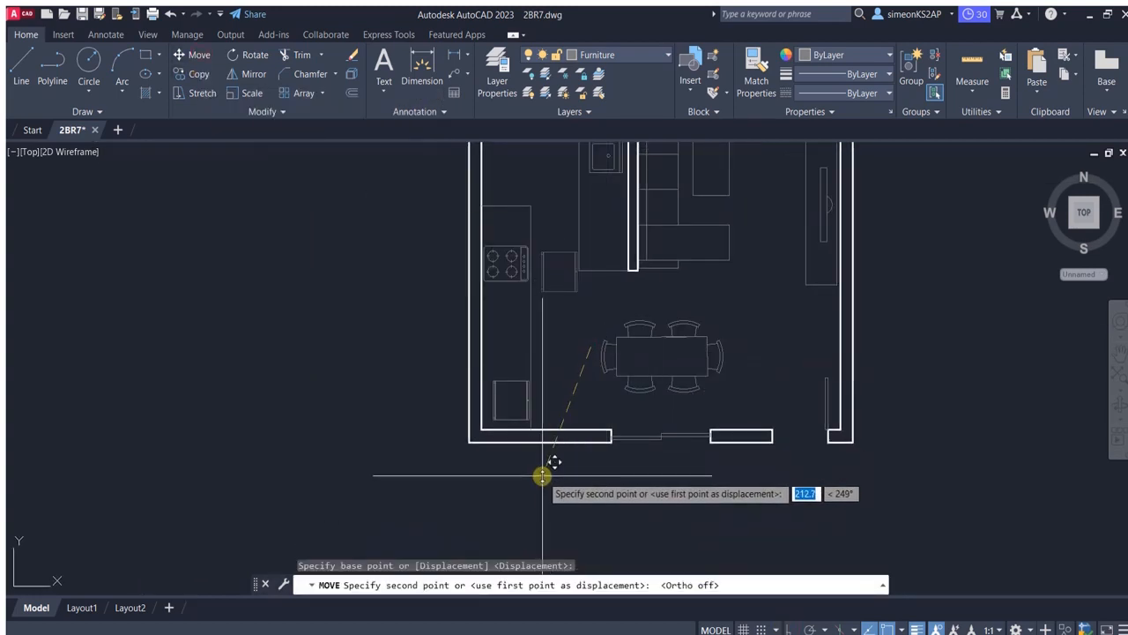
click(544, 474)
key(Escape)
Draw a horizontal polyline across the counter just above the fridge and trim its ends at the wall and counter edge.
click(52, 61)
scroll(533, 411, up, 3)
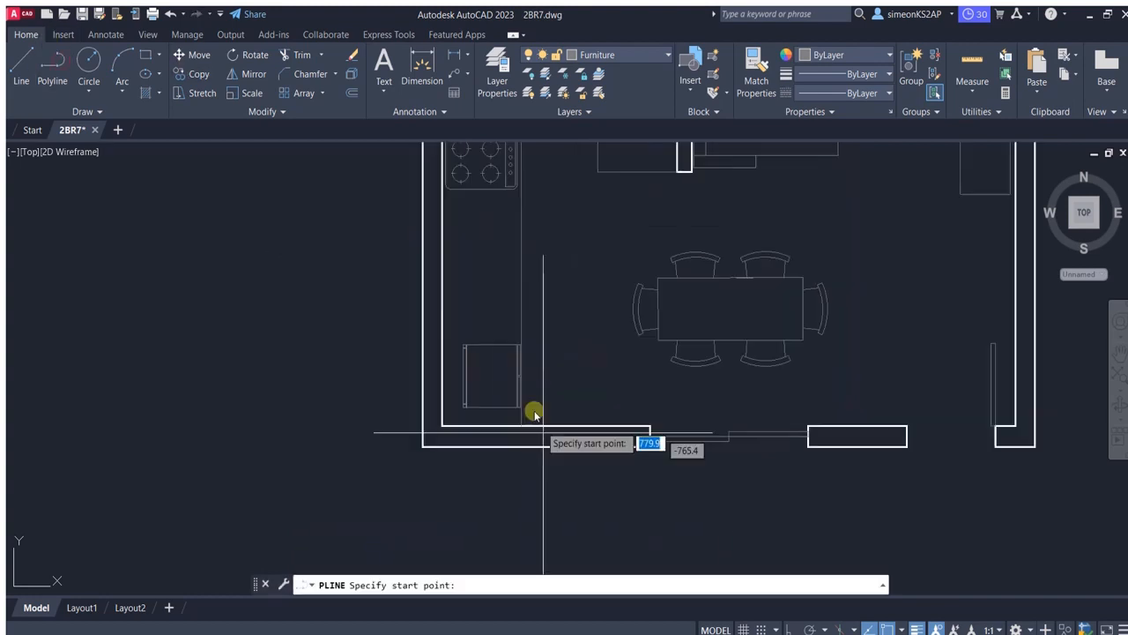
click(538, 333)
click(790, 628)
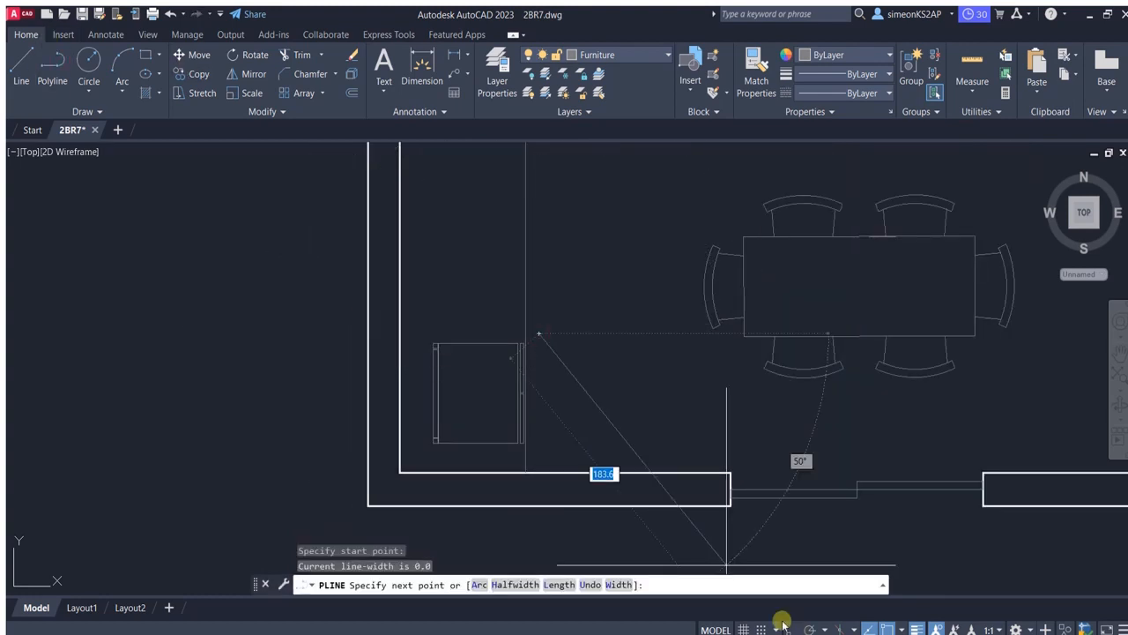
click(376, 383)
key(Escape)
click(302, 55)
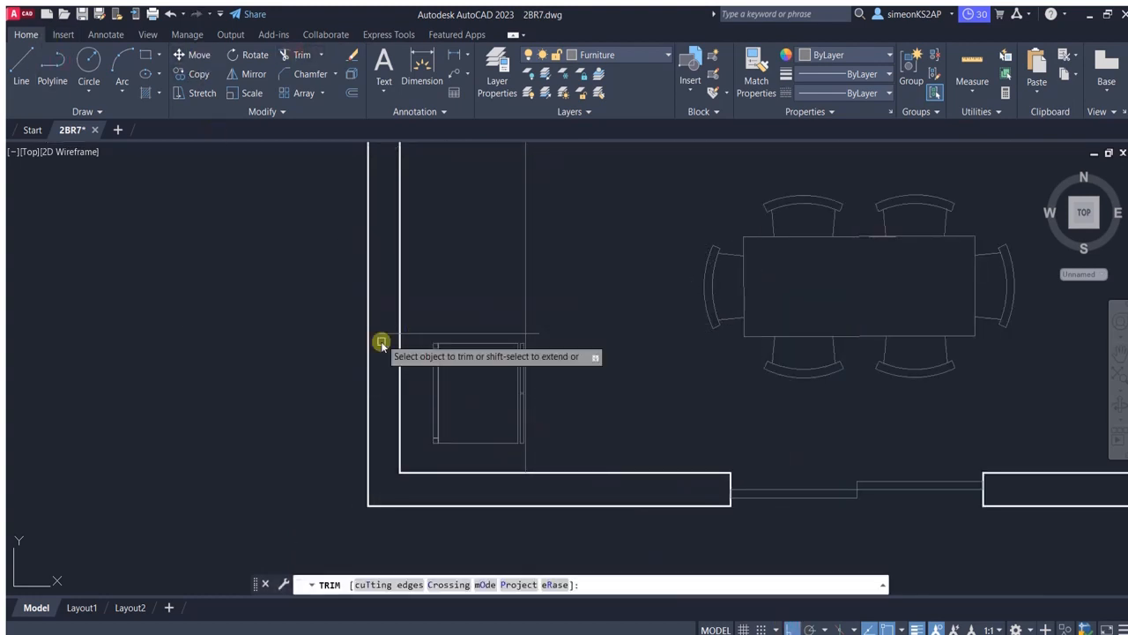
scroll(529, 339, up, 3)
scroll(561, 368, down, 3)
key(Escape)
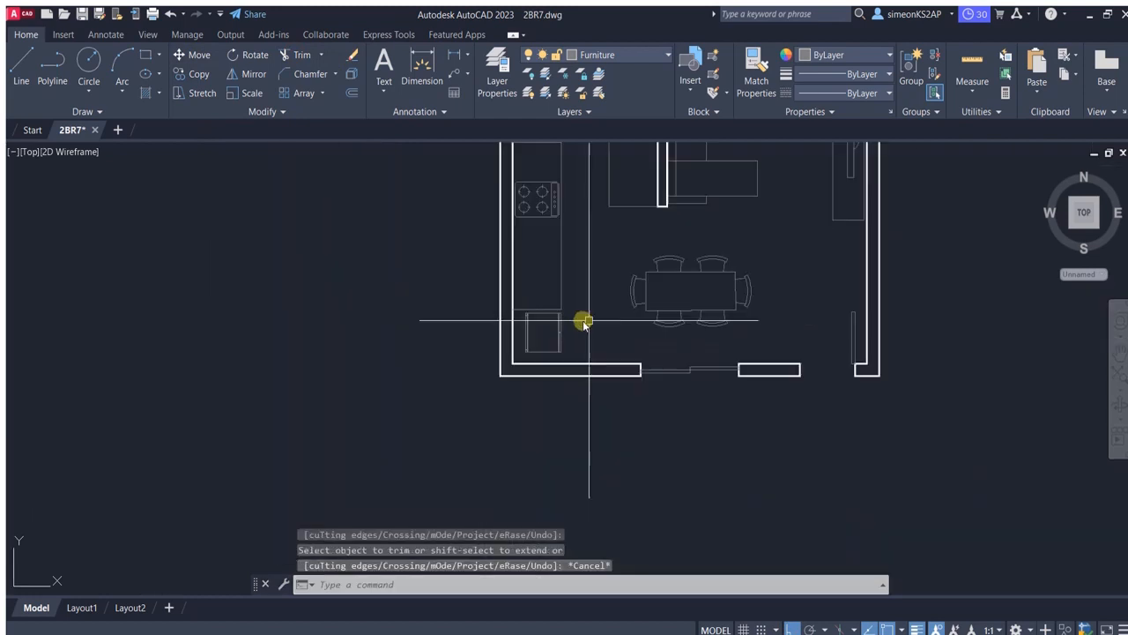
Offset the line above the fridge upward by 3.
scroll(535, 287, up, 2)
click(353, 92)
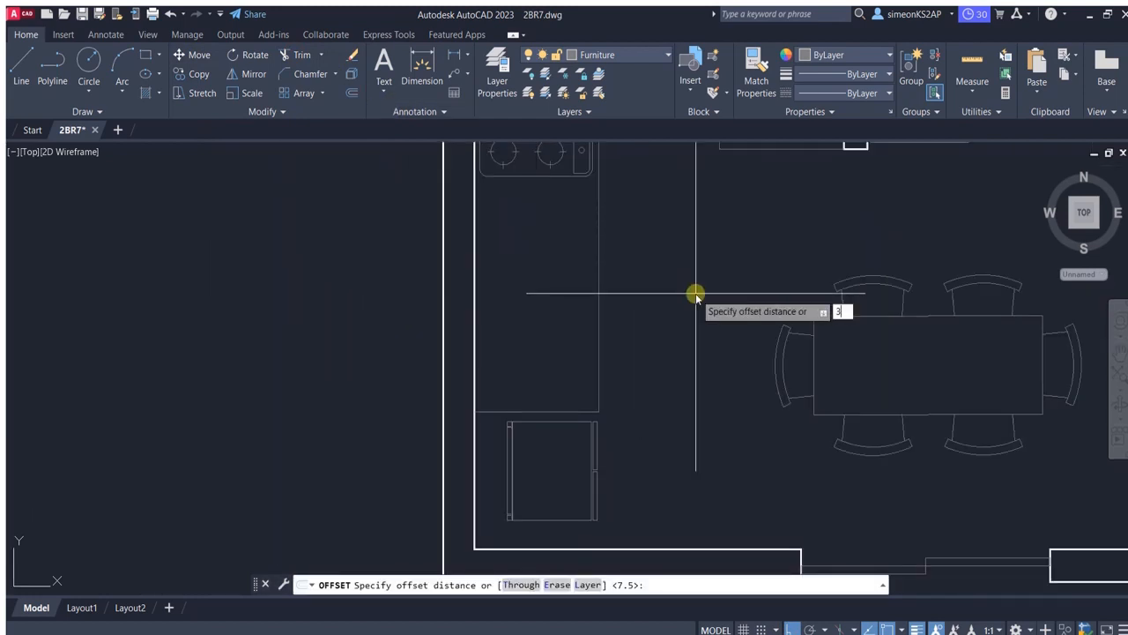
key(Return)
click(567, 411)
click(567, 344)
scroll(570, 367, down, 4)
key(Escape)
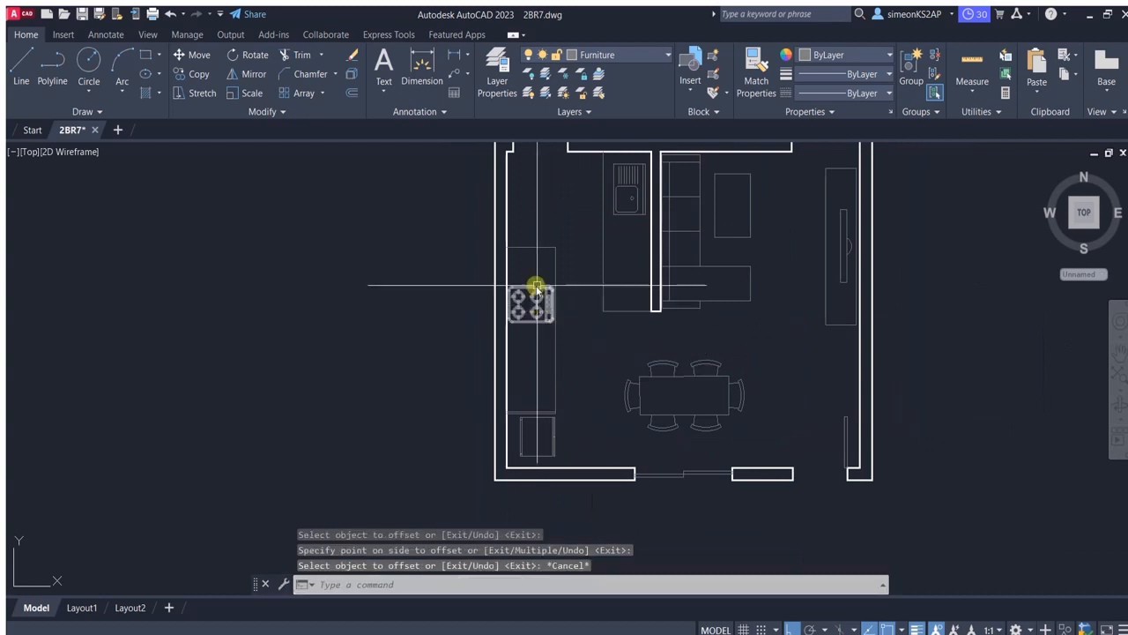
Review the arrangement of the kitchen, dining and living areas.
scroll(536, 352, down, 2)
scroll(516, 272, up, 2)
middle_drag(516, 272, 517, 327)
scroll(526, 333, down, 2)
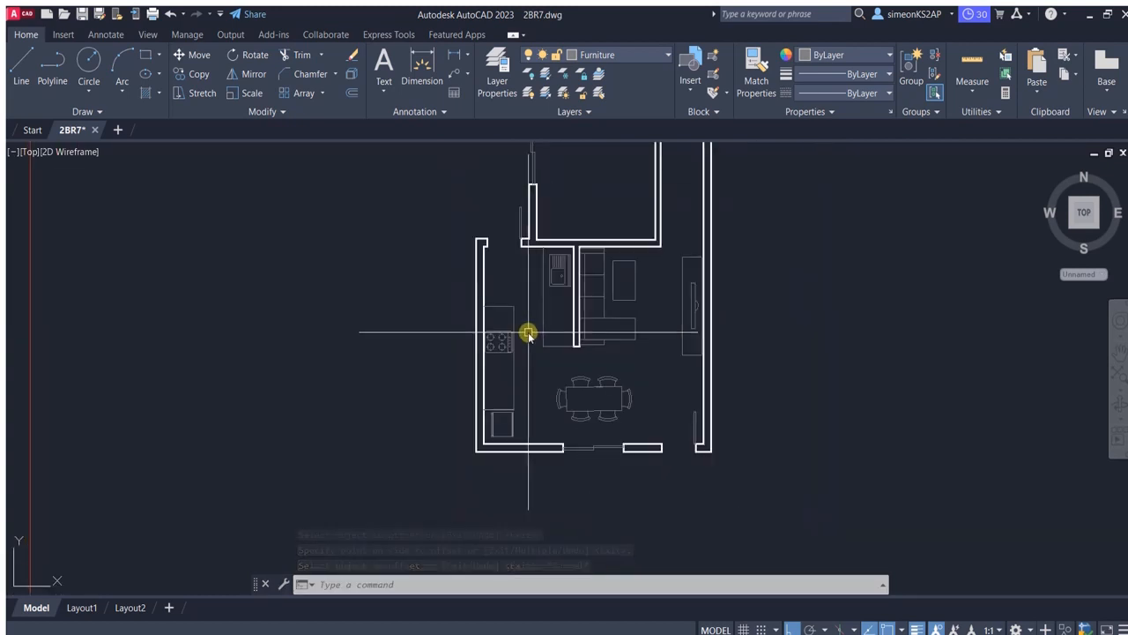
scroll(526, 337, up, 2)
scroll(525, 348, down, 2)
middle_drag(519, 368, 564, 381)
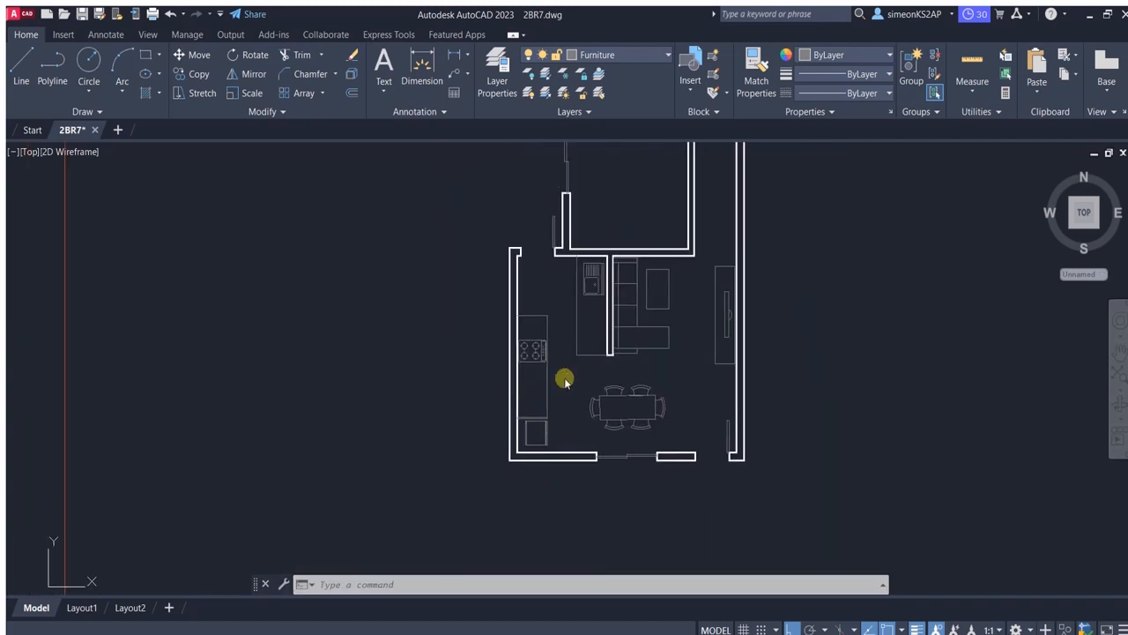
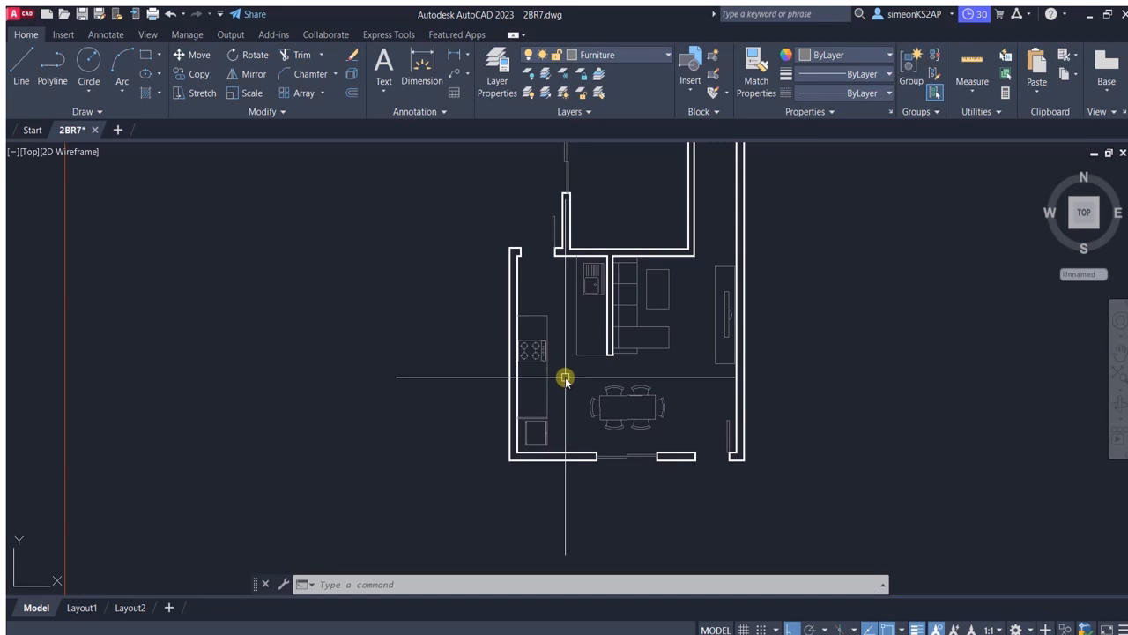
scroll(565, 378, up, 2)
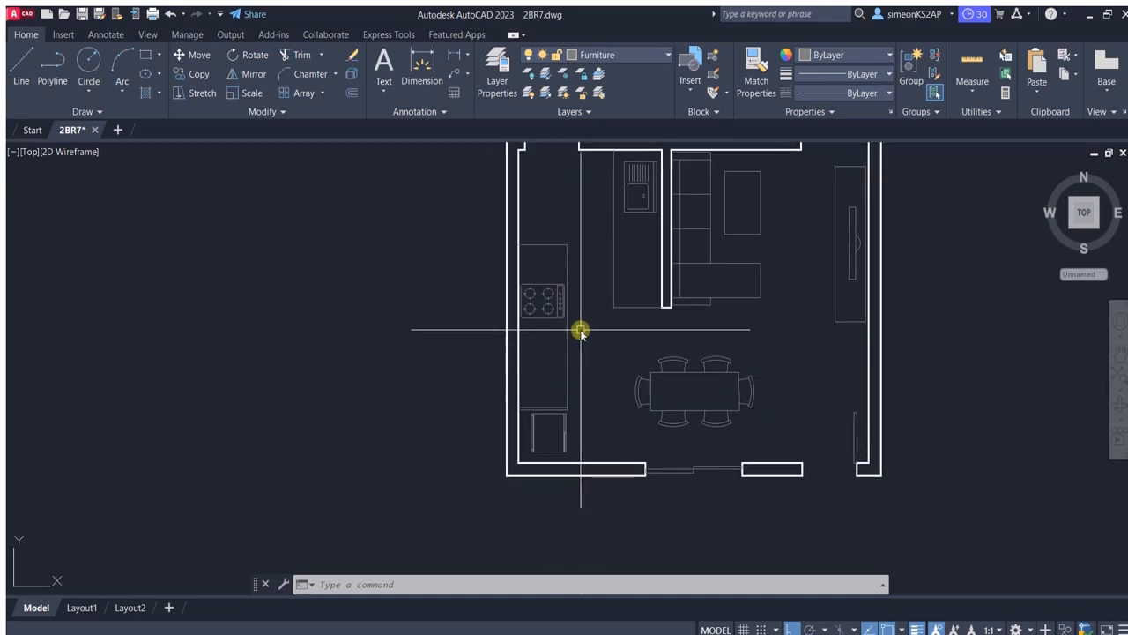
key(Escape)
scroll(581, 330, down, 2)
middle_drag(585, 335, 538, 343)
scroll(607, 343, down, 2)
middle_drag(645, 348, 623, 363)
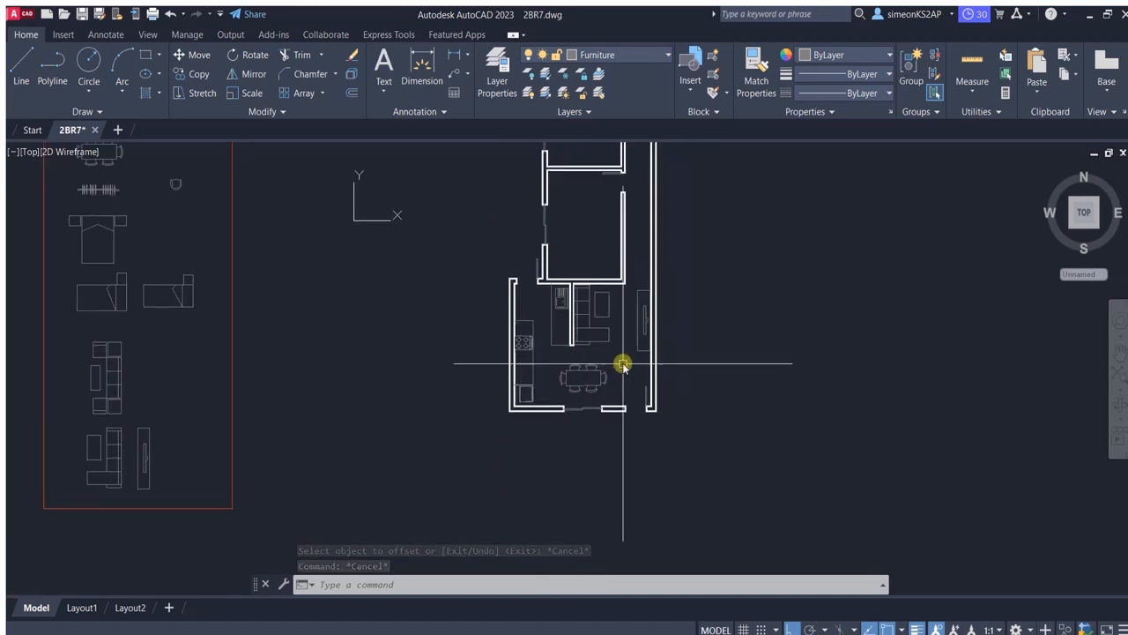
Copy the clothes rail from the furniture library horizontally into the bedroom above the living area.
scroll(588, 214, down, 2)
middle_drag(591, 215, 518, 324)
scroll(540, 310, up, 2)
click(192, 74)
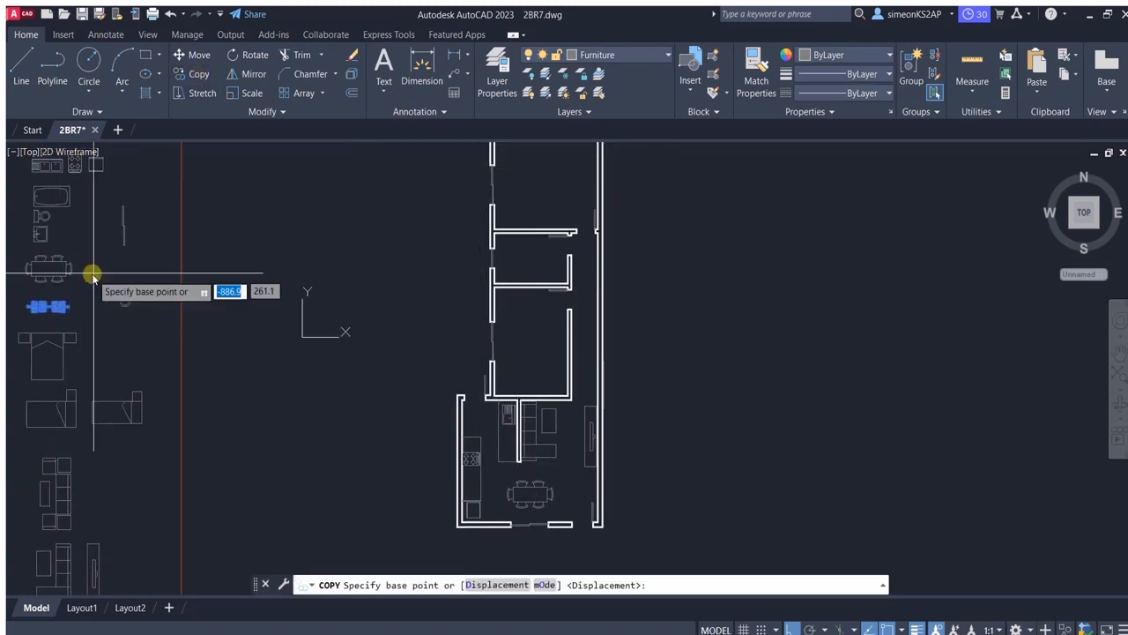
click(46, 306)
key(Escape)
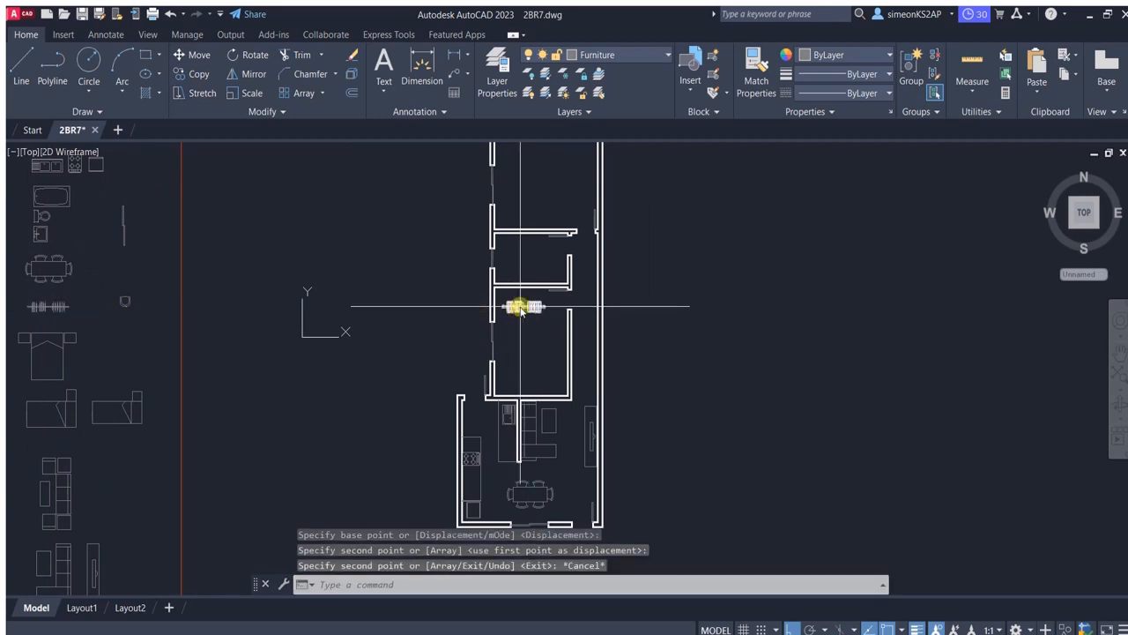
Move the copied clothes rail straight up, close to the bedroom's upper wall.
scroll(525, 309, up, 5)
click(619, 432)
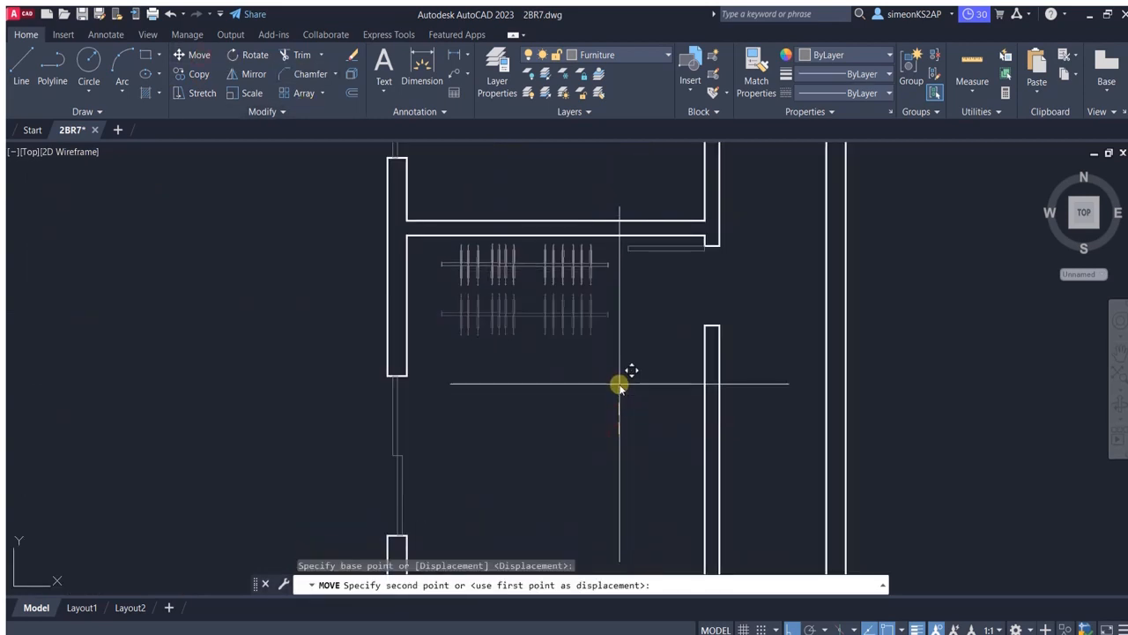
click(620, 385)
click(598, 273)
key(Escape)
Move the clothes rail horizontally left, close to the bedroom's left wall.
click(554, 278)
click(193, 54)
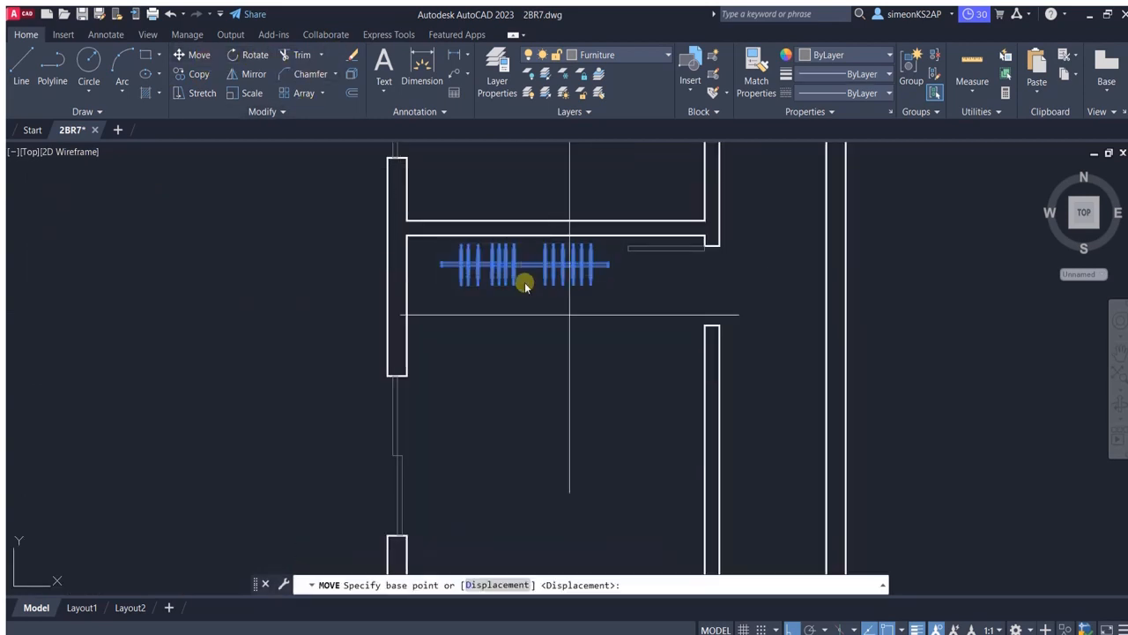
click(523, 279)
scroll(613, 383, down, 3)
key(Escape)
scroll(378, 259, down, 3)
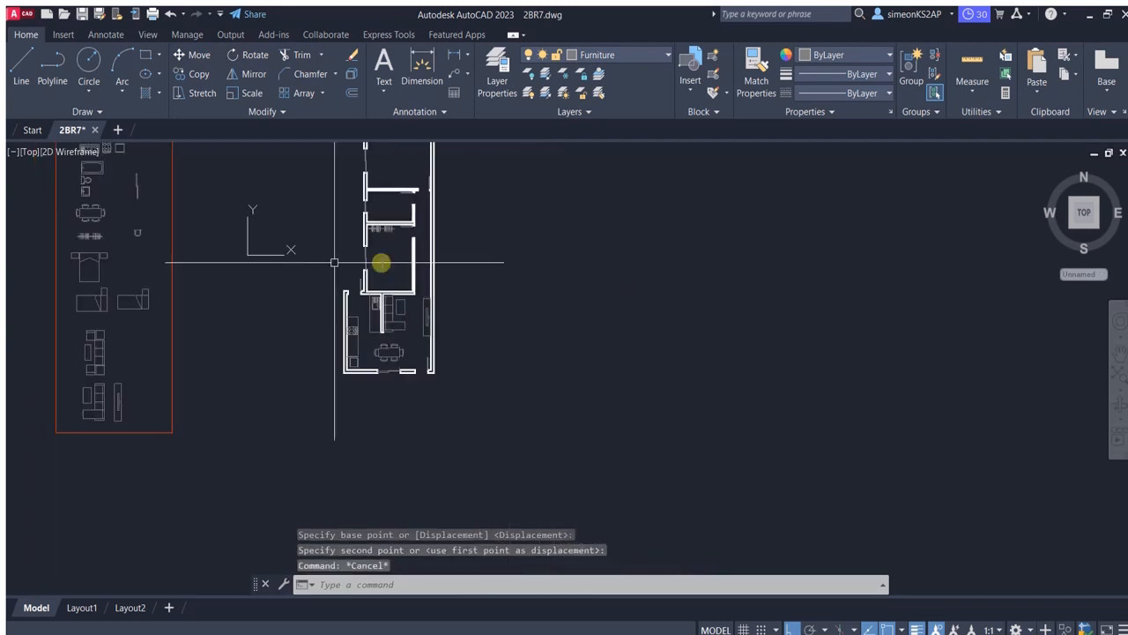
Copy the right-hand single bed with bedside table from the furniture library into the bedroom above the living area.
scroll(433, 288, up, 2)
scroll(529, 319, up, 2)
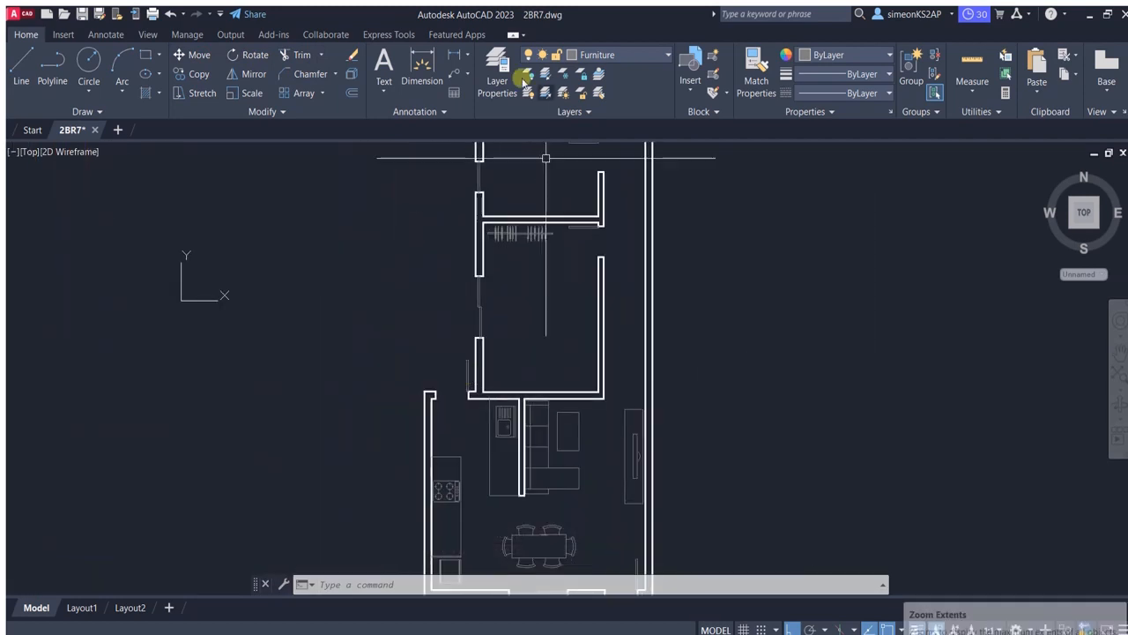
scroll(529, 325, down, 4)
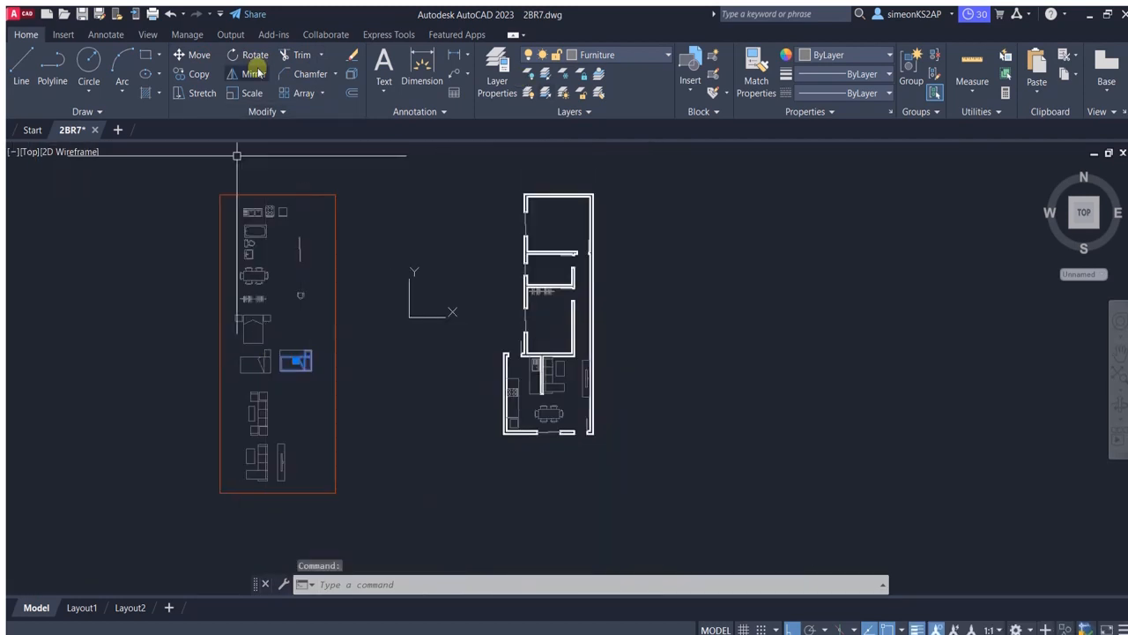
key(Escape)
click(196, 74)
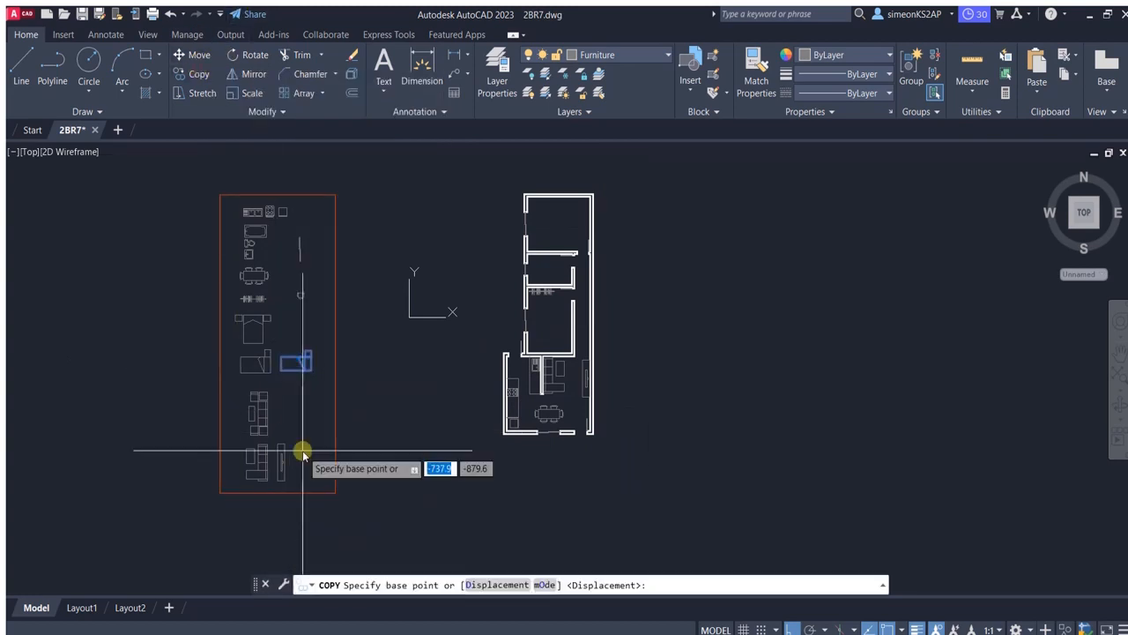
click(294, 360)
scroll(548, 312, up, 3)
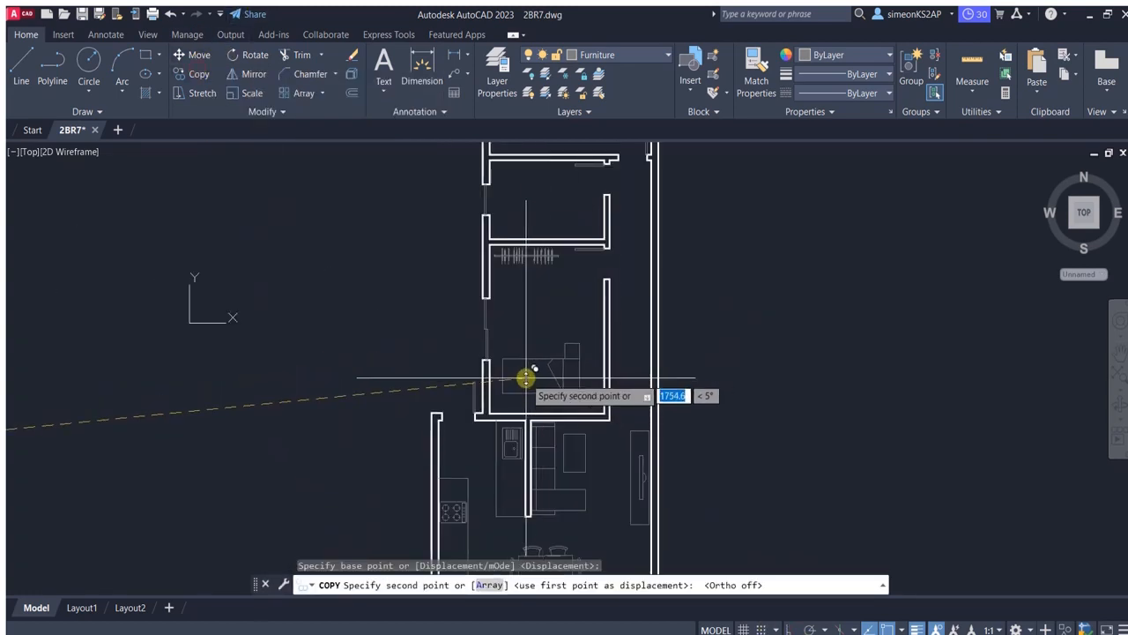
click(544, 350)
key(Escape)
Rotate the copied single bed 90° clockwise so its head end faces the bedroom's lower wall.
click(251, 54)
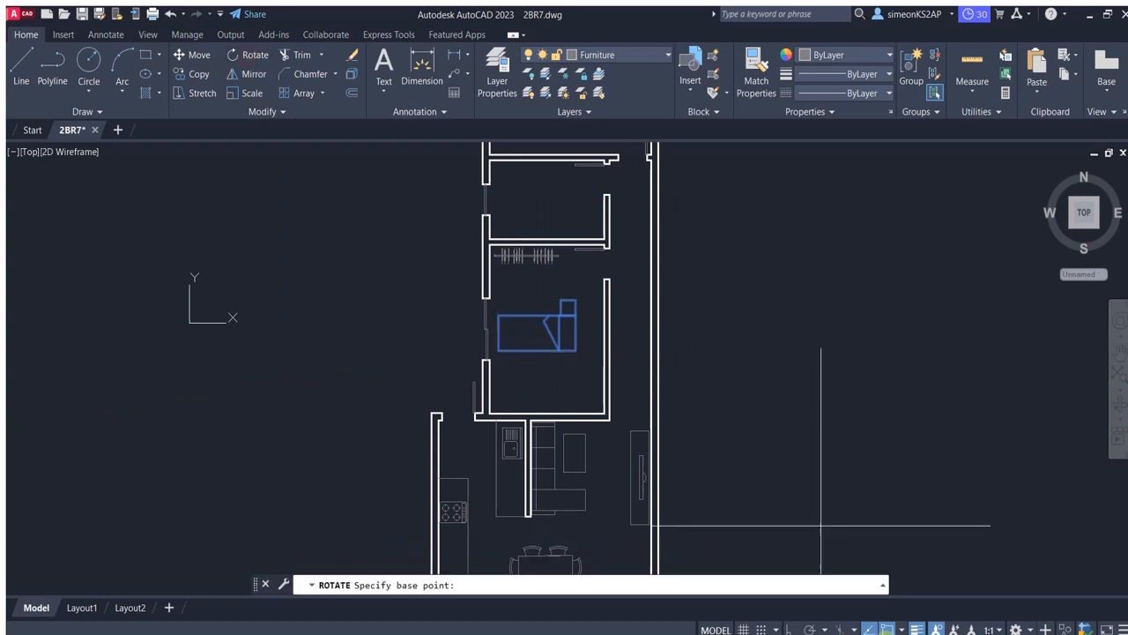
click(520, 341)
click(512, 466)
key(Escape)
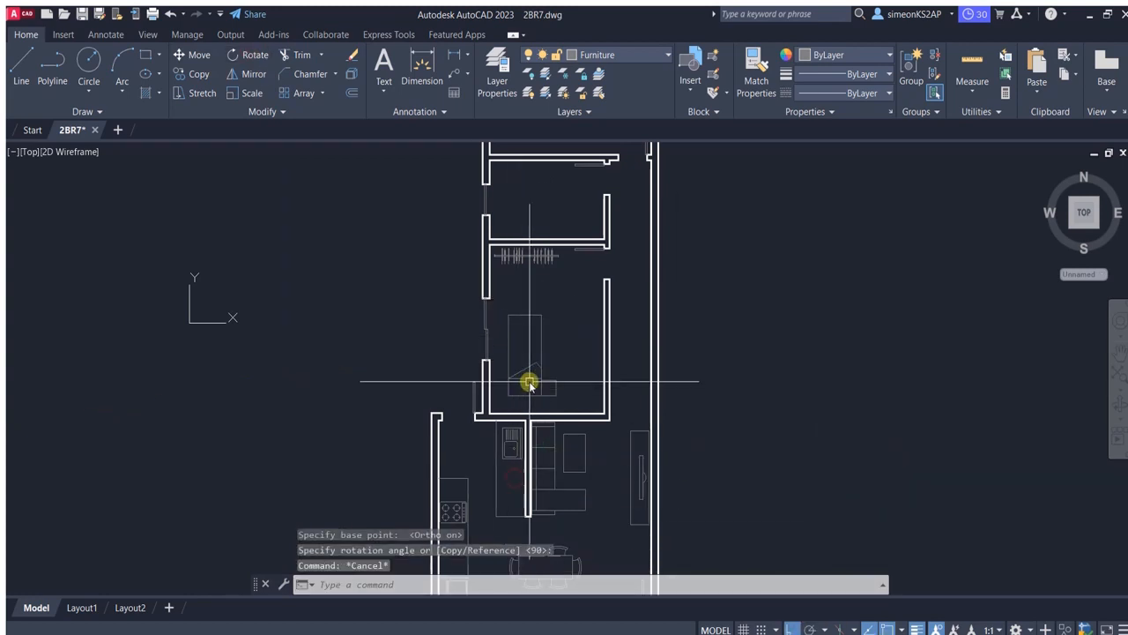
Move the single bed straight down, close to the bedroom's lower wall.
middle_drag(550, 363, 575, 231)
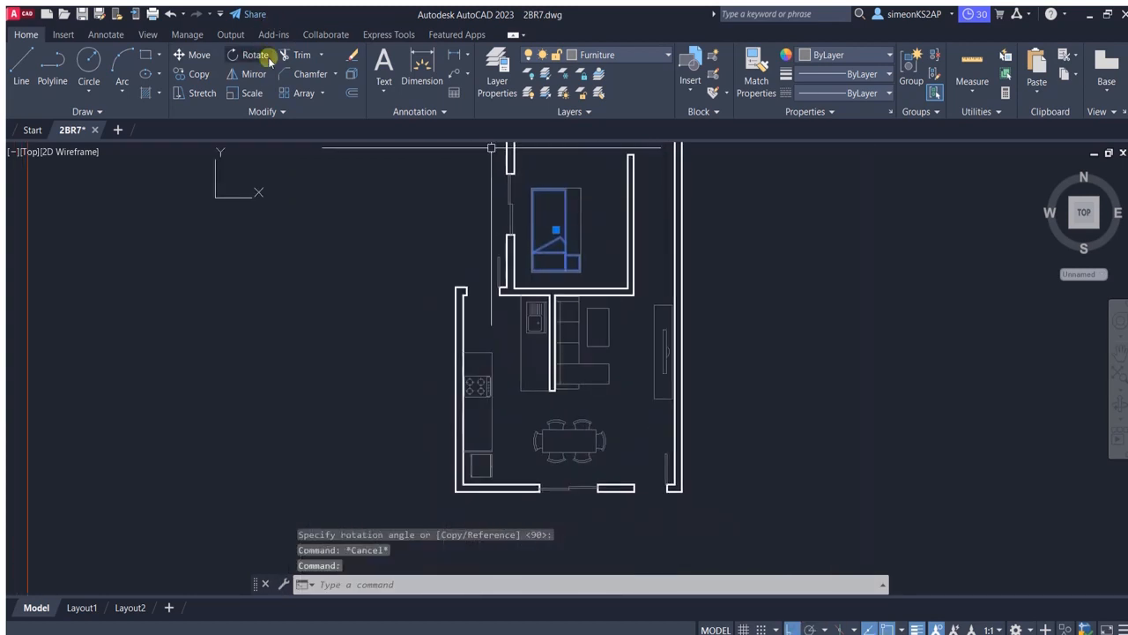
click(821, 263)
key(Escape)
key(Escape)
click(567, 209)
click(200, 55)
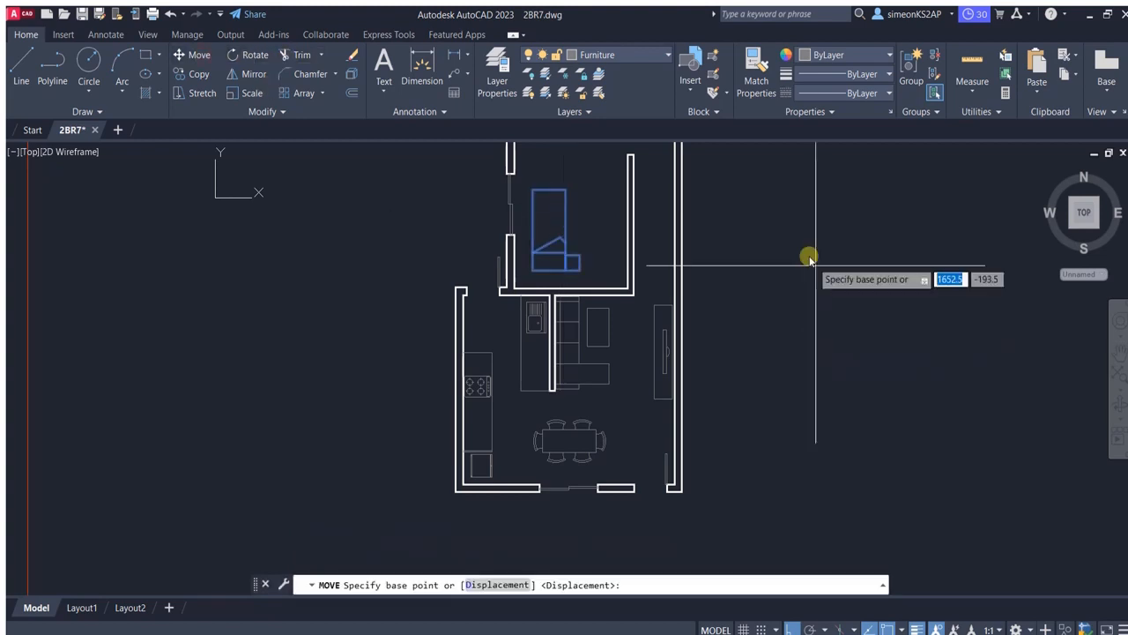
click(776, 222)
click(776, 234)
key(Escape)
Move the single bed slightly left, close to the bedroom's left wall.
click(566, 212)
click(197, 55)
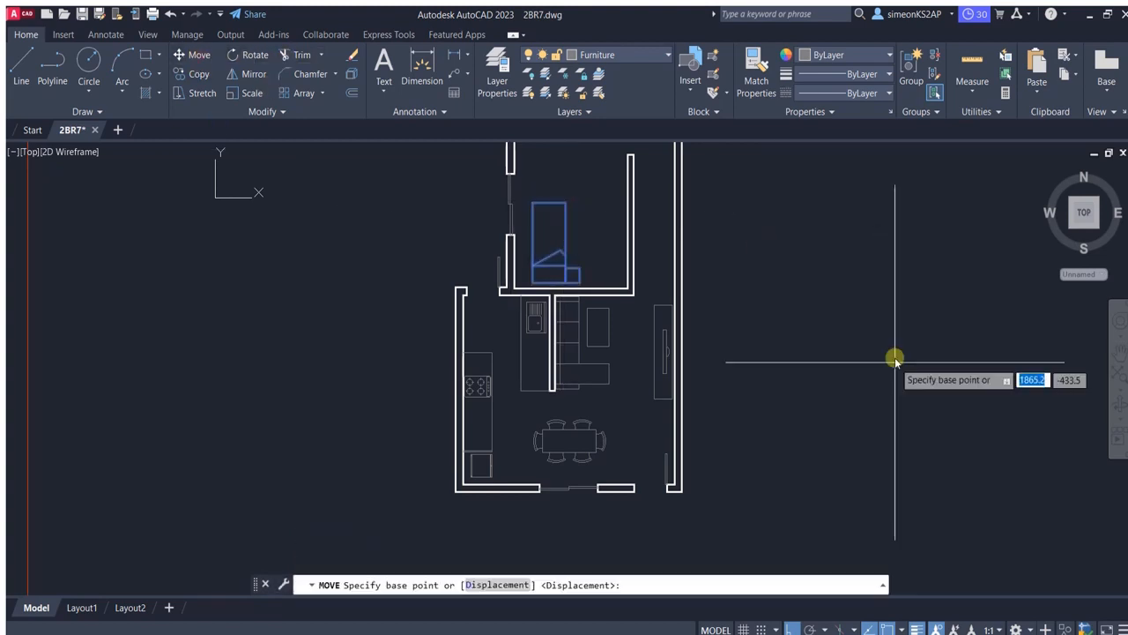
click(809, 245)
click(801, 247)
scroll(612, 245, down, 4)
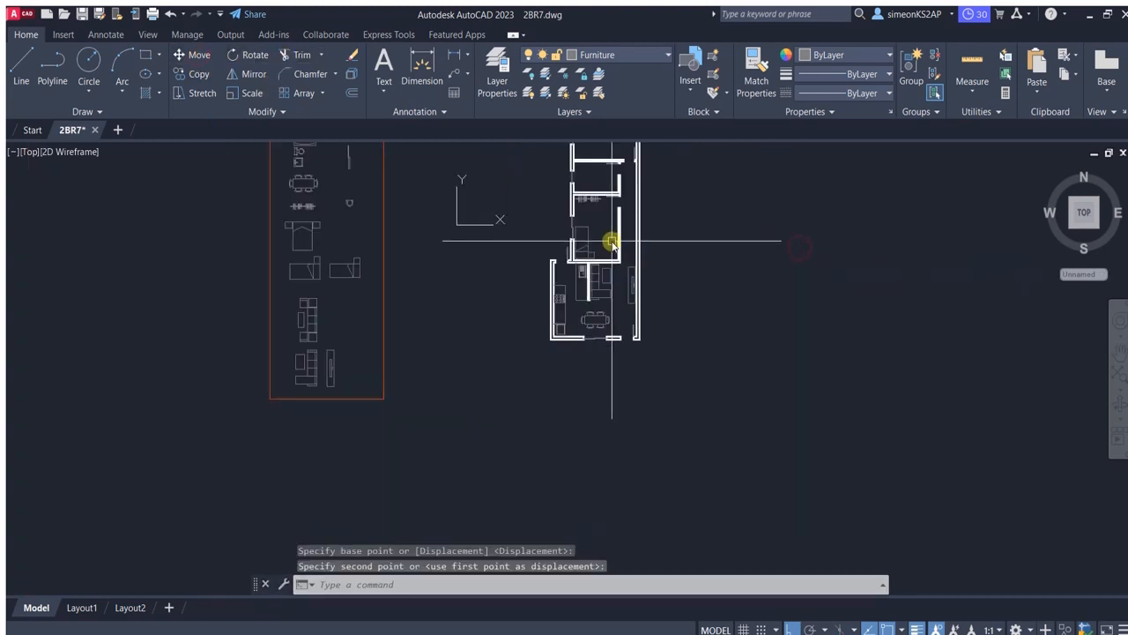
Draw a 50 by 120 rectangle for a desk in the open area at the bedroom's right side.
scroll(576, 243, up, 6)
scroll(493, 280, down, 2)
middle_drag(590, 278, 569, 303)
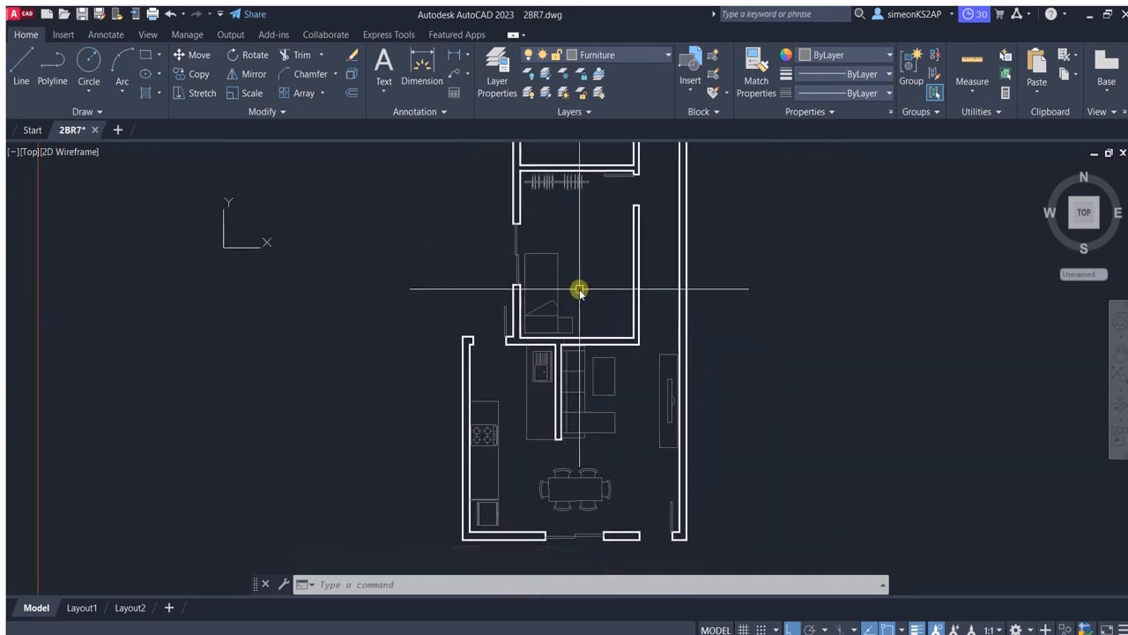
scroll(564, 304, down, 3)
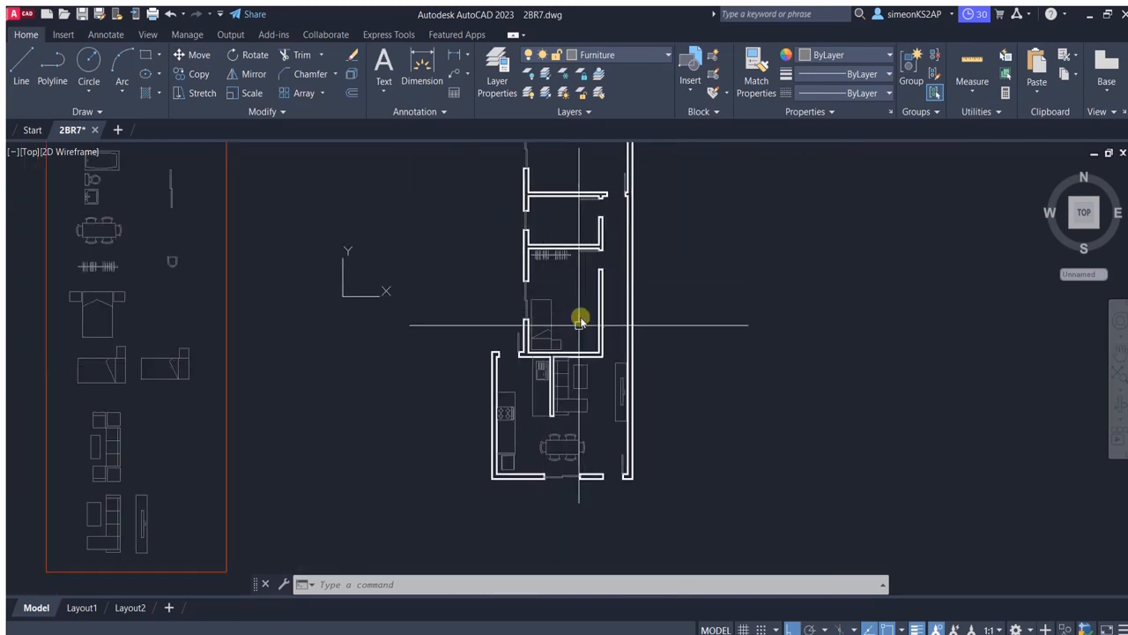
middle_drag(582, 290, 581, 360)
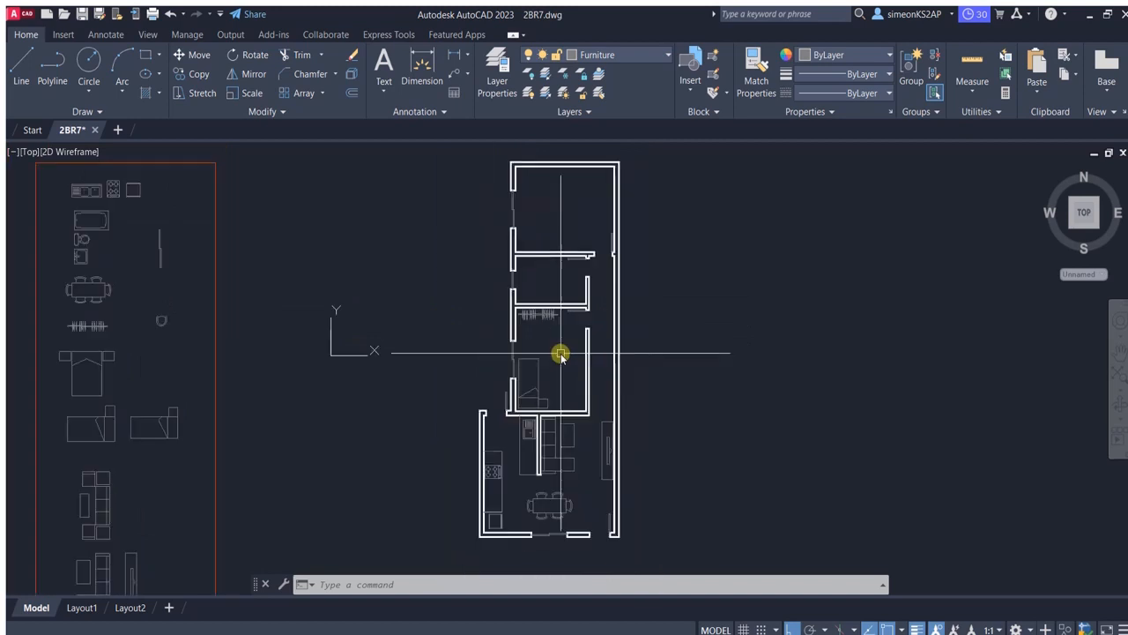
click(143, 55)
scroll(573, 330, up, 5)
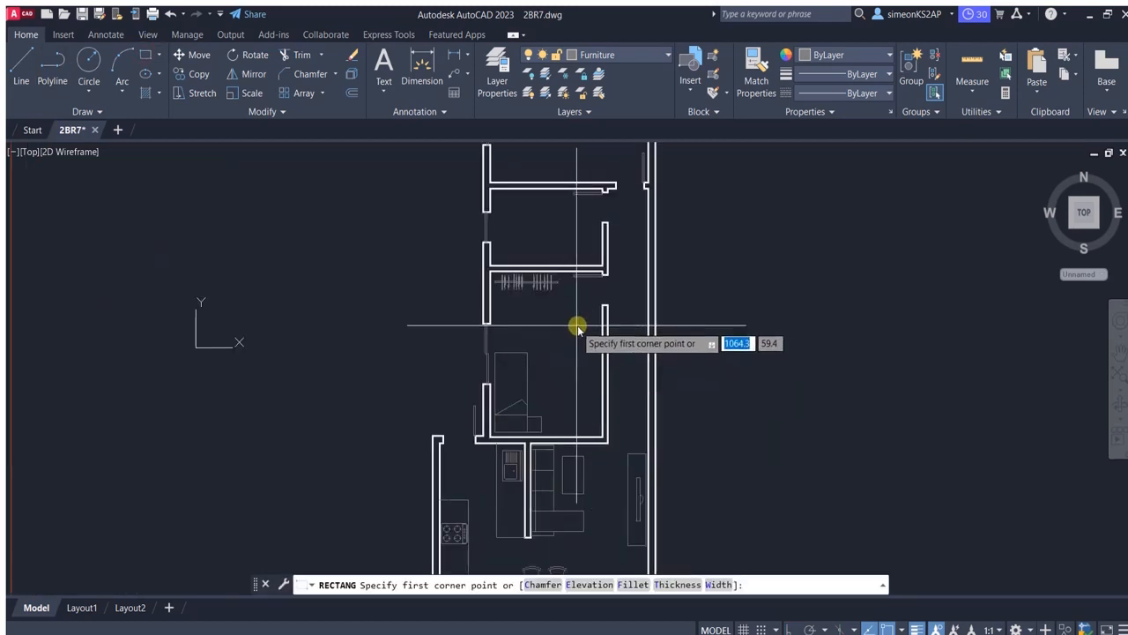
click(580, 332)
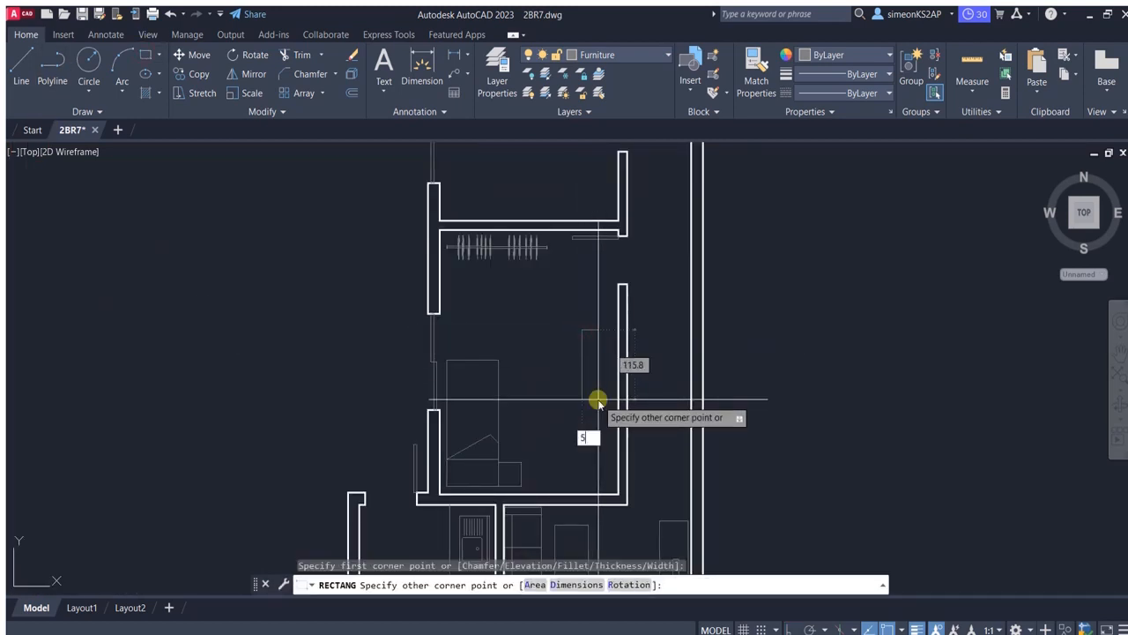
text(120)
key(Return)
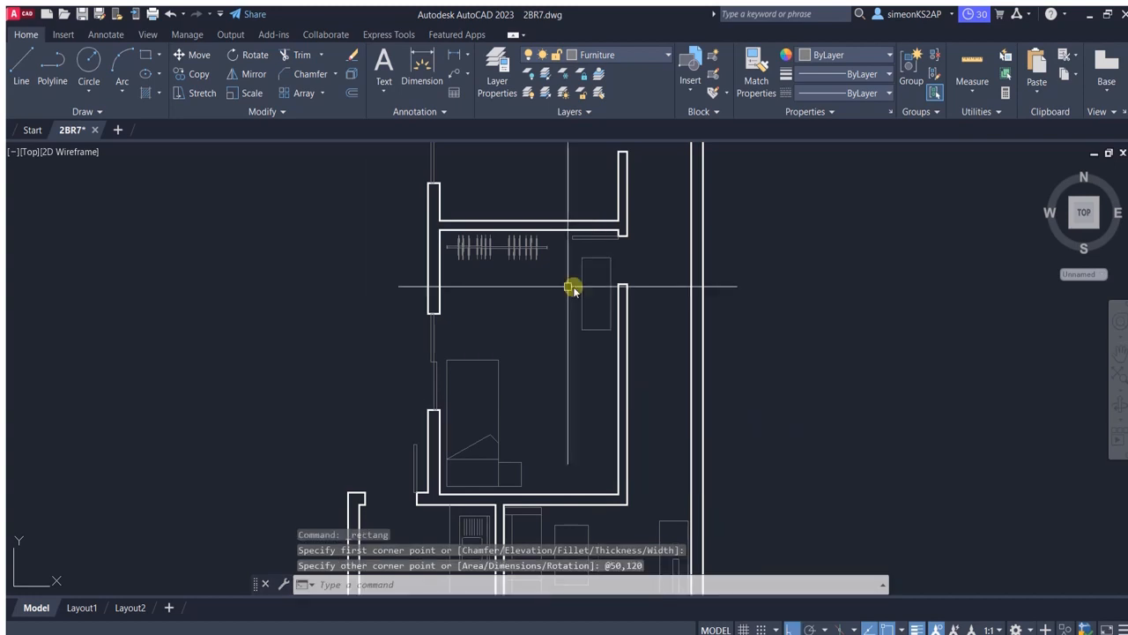
Move the desk rectangle straight down into the bedroom's lower right area, opposite the bed.
click(583, 282)
scroll(584, 333, down, 5)
scroll(568, 362, up, 5)
click(198, 55)
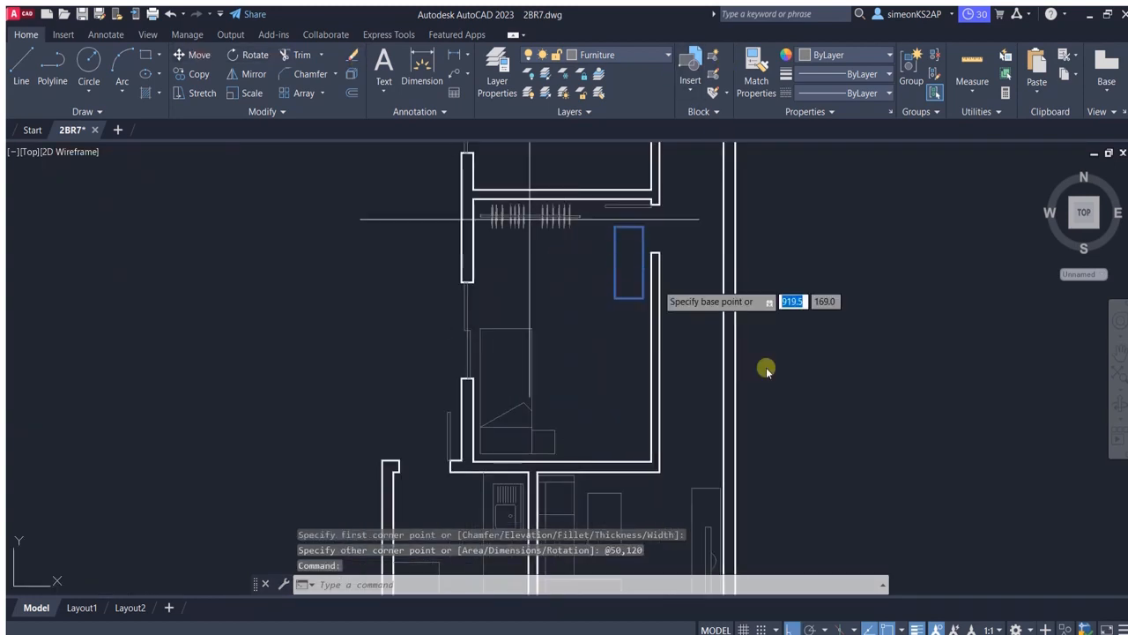
click(811, 313)
click(821, 451)
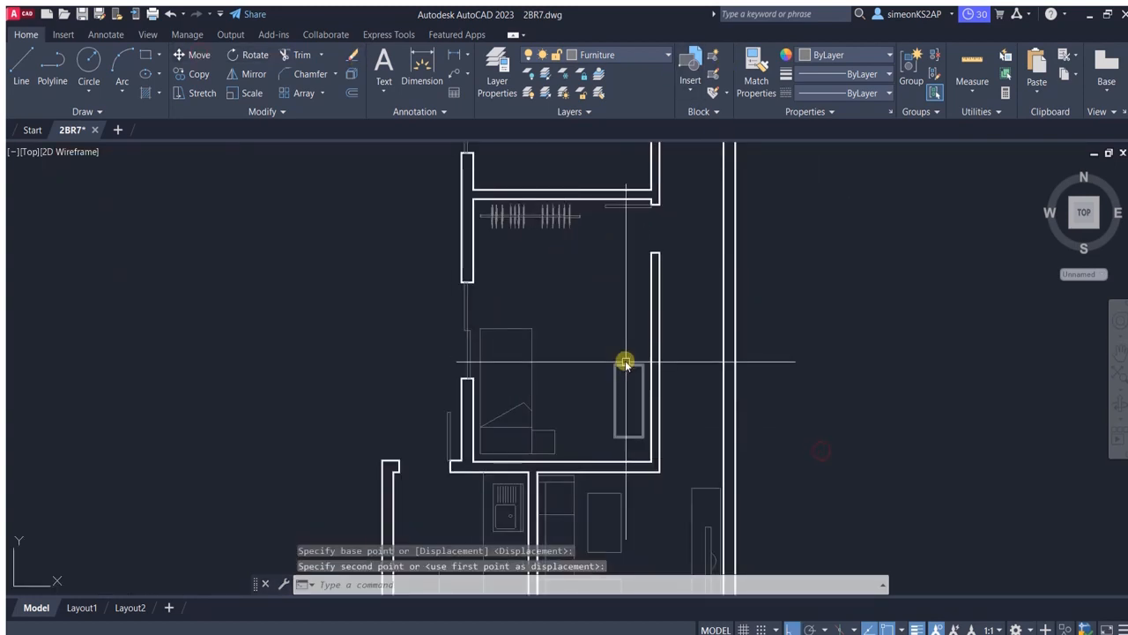
Stretch the desk rectangle's upper edge upward by 40.
click(628, 364)
click(628, 365)
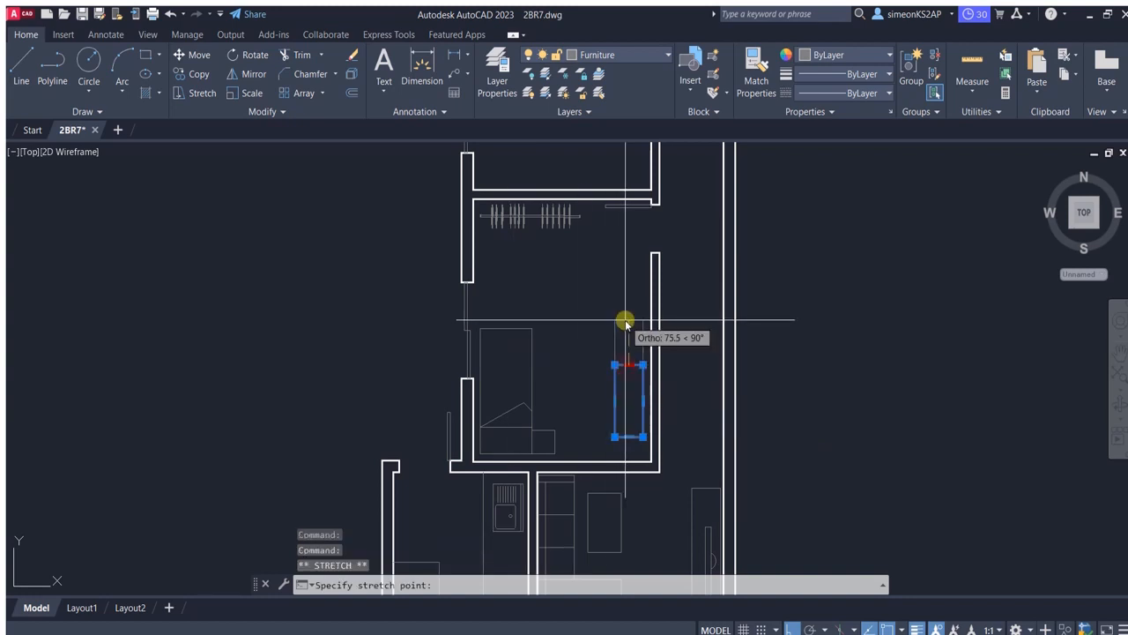
text(40)
key(Return)
scroll(632, 349, down, 3)
scroll(612, 362, up, 3)
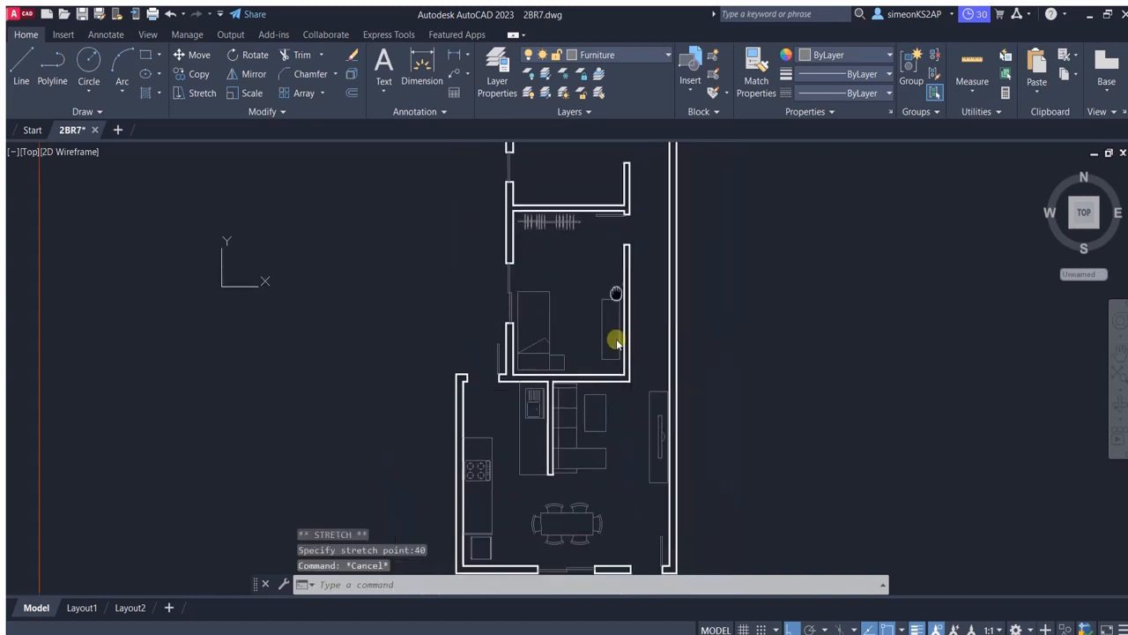
Move the desk horizontally right, close to the bedroom's right wall.
click(198, 54)
click(784, 333)
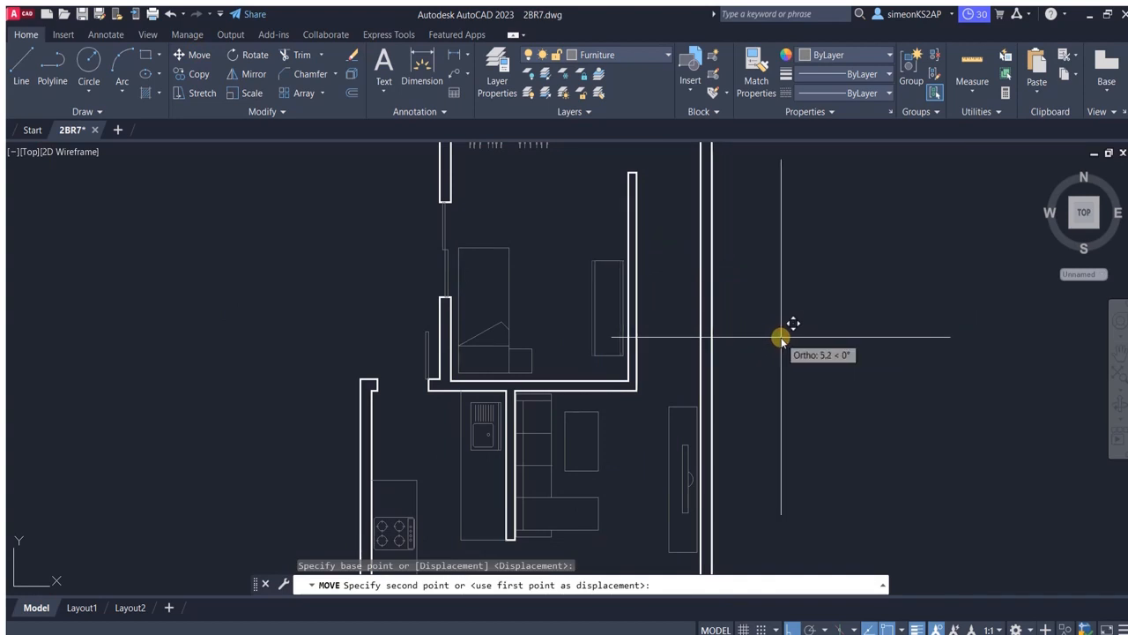
scroll(574, 276, down, 3)
scroll(584, 296, up, 3)
scroll(625, 296, up, 2)
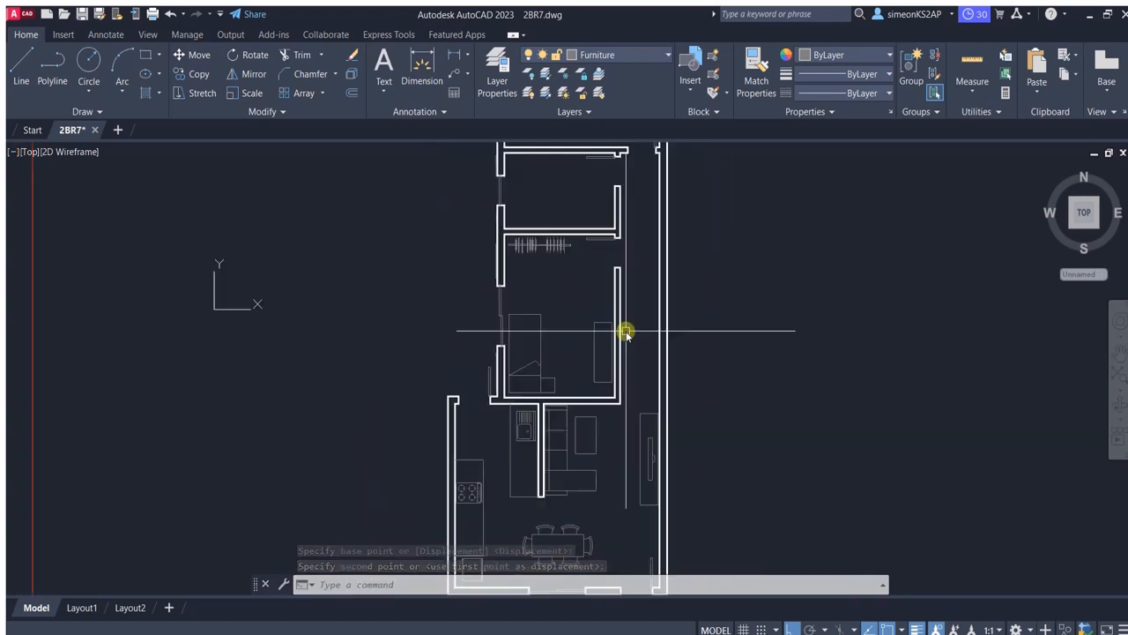
Copy the chair from the furniture library to the left side of the bedroom desk.
scroll(502, 315, down, 3)
scroll(270, 350, up, 3)
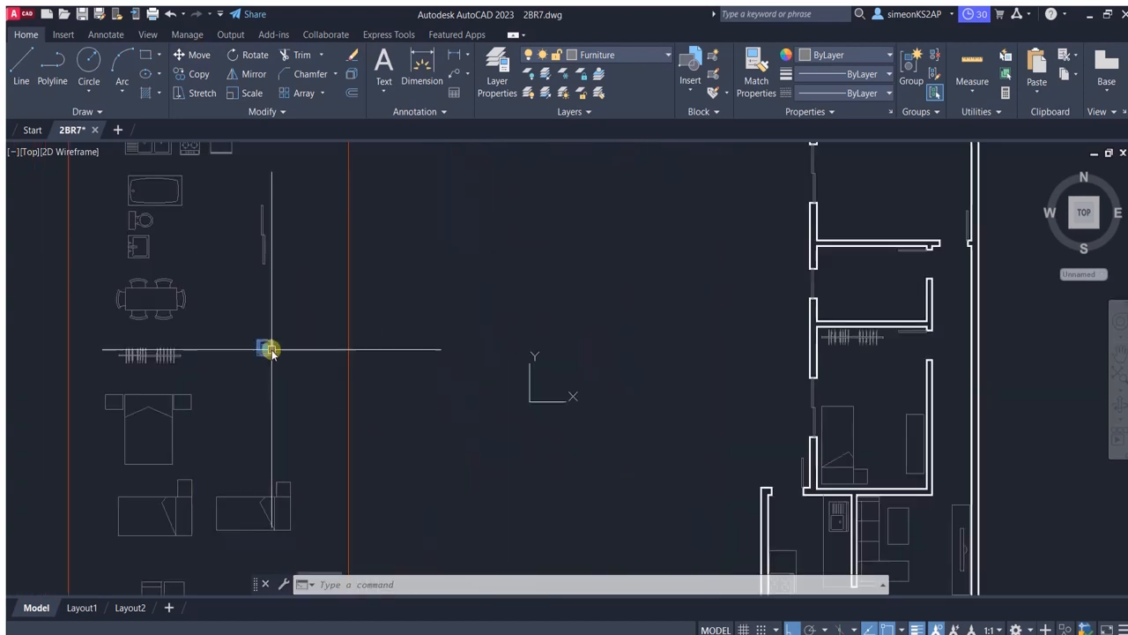
click(198, 74)
click(264, 346)
middle_drag(926, 411, 753, 444)
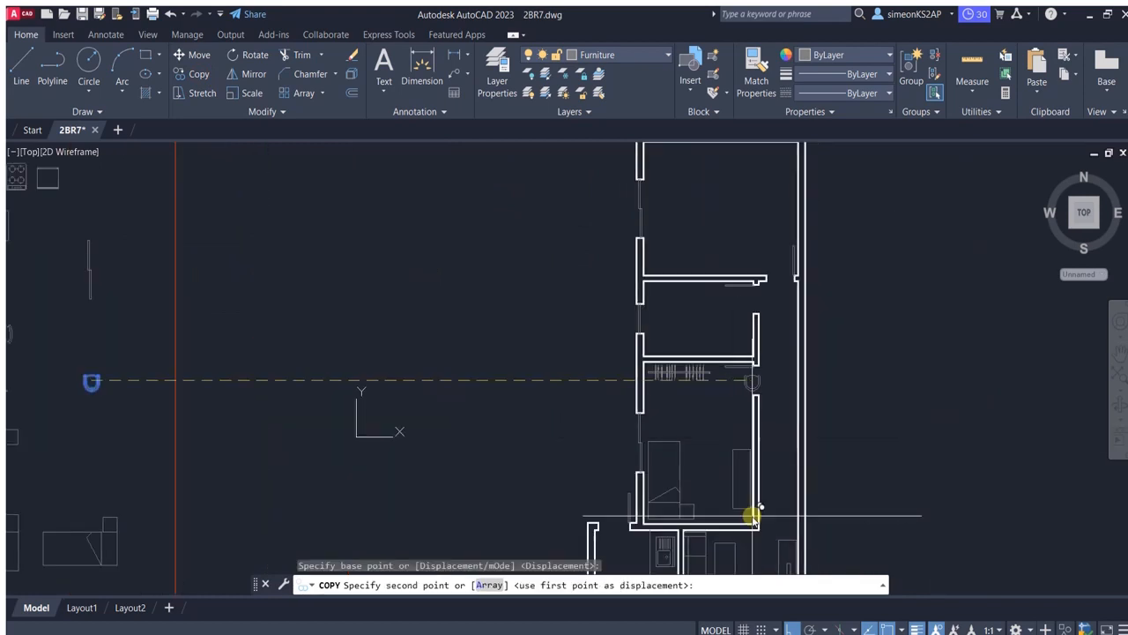
click(794, 628)
scroll(762, 566, up, 4)
click(666, 318)
key(Escape)
Rotate the copied chair about 285° around its centre so it is angled toward the desk.
click(675, 339)
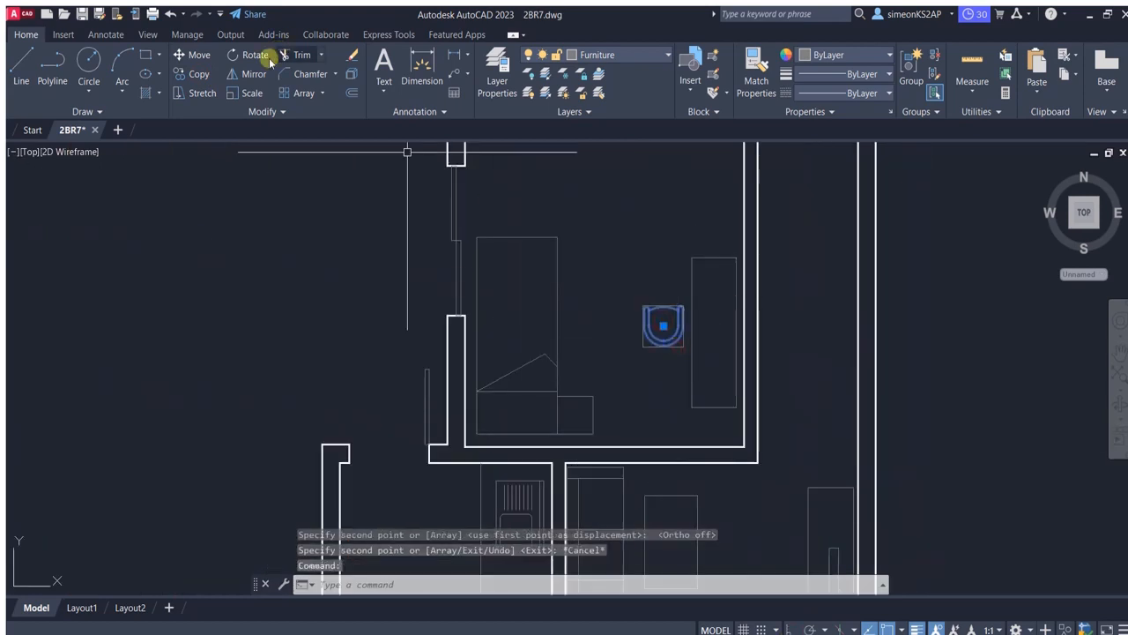
click(263, 56)
click(660, 309)
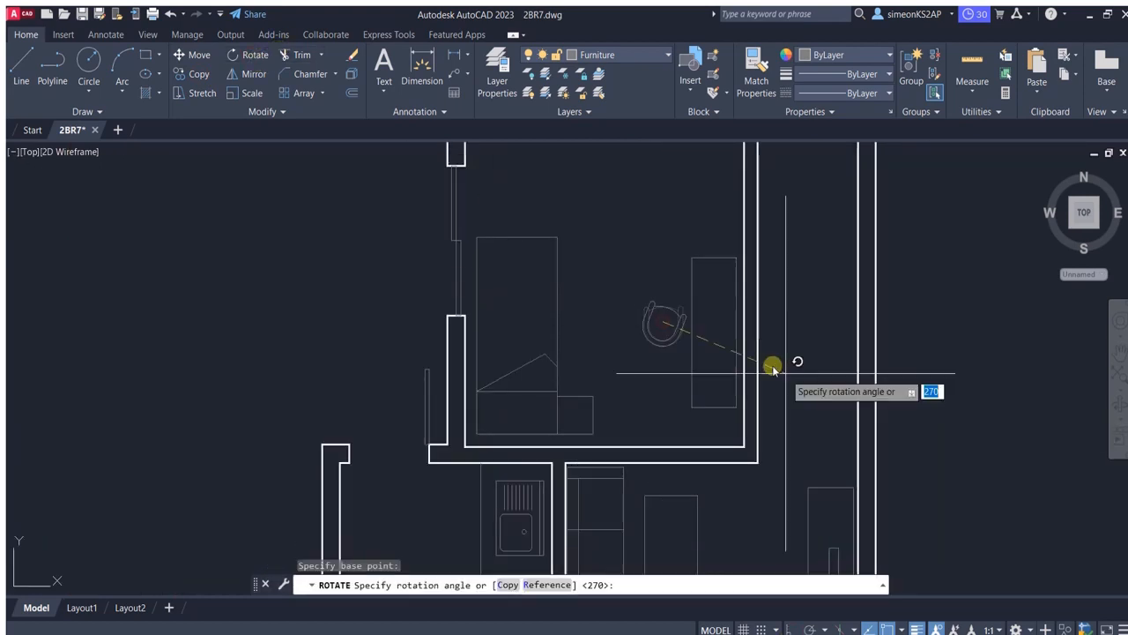
click(719, 535)
scroll(617, 335, down, 5)
scroll(590, 215, up, 5)
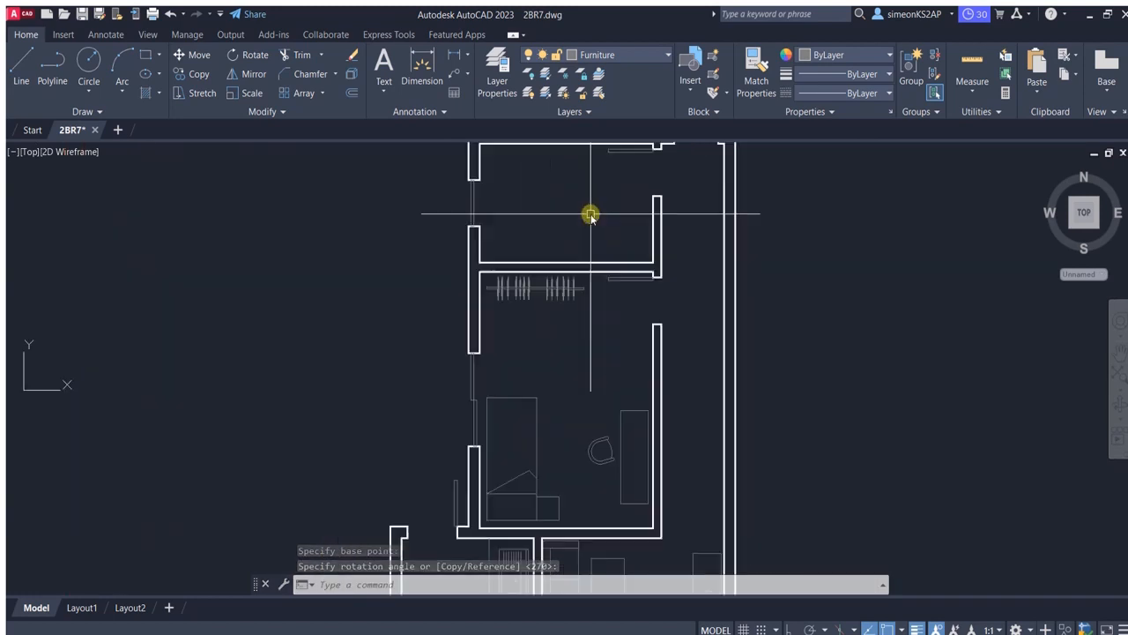
Copy the toilet and washbasin together from the furniture library into the bathroom between the two bedrooms.
scroll(617, 361, down, 3)
scroll(352, 290, up, 4)
scroll(344, 318, down, 4)
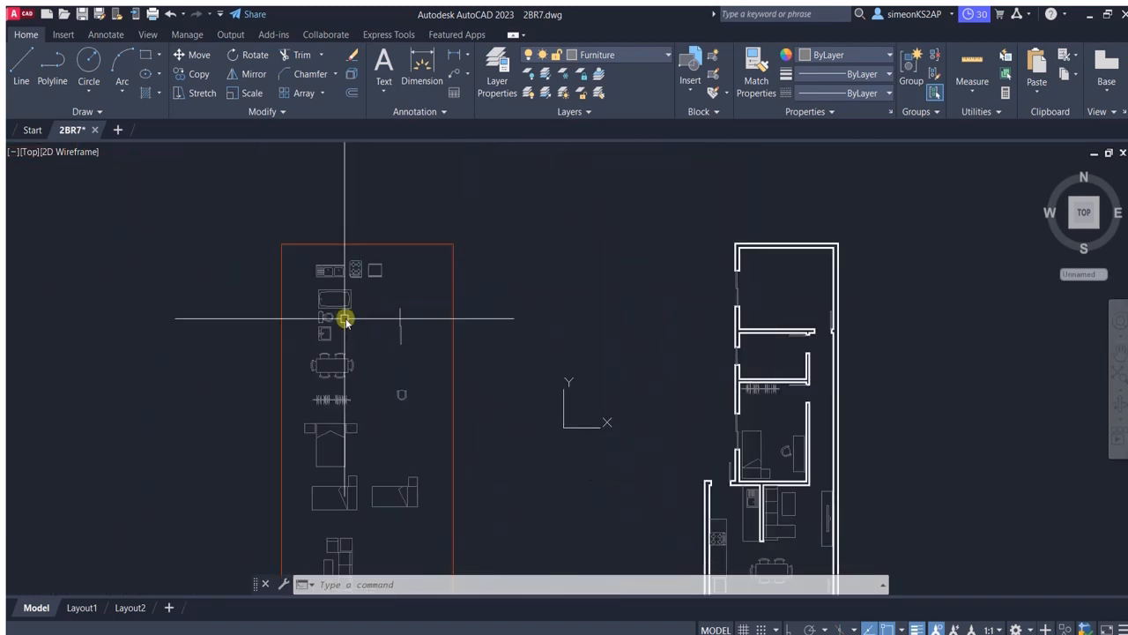
scroll(322, 346, up, 4)
click(283, 334)
click(203, 75)
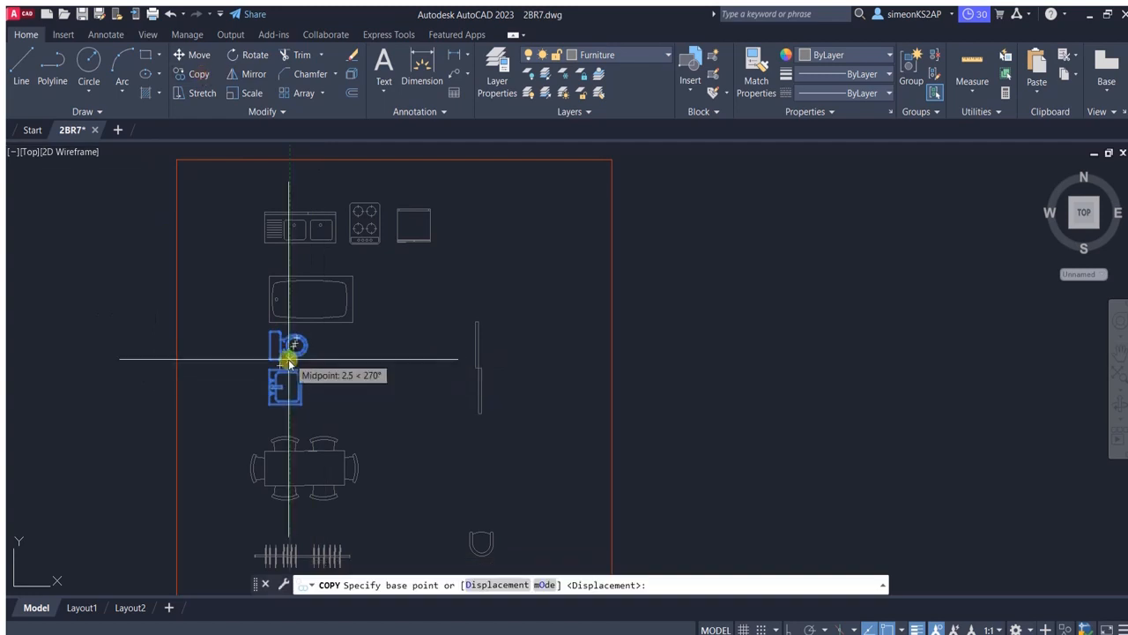
click(288, 362)
scroll(467, 369, down, 5)
middle_drag(636, 381, 385, 322)
scroll(438, 325, up, 6)
click(507, 349)
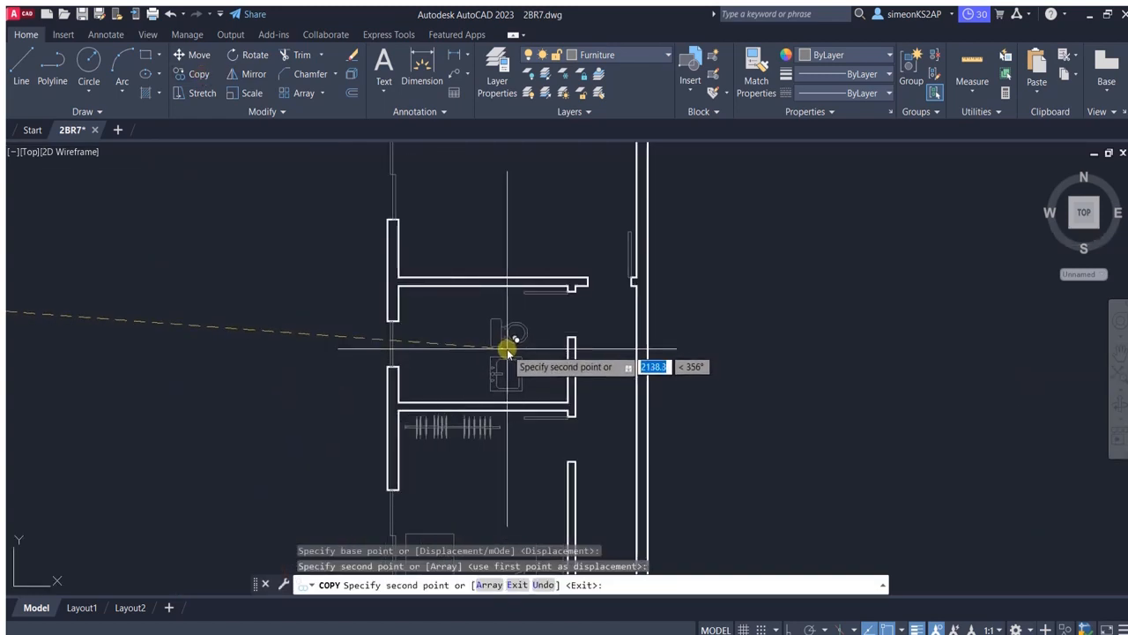
key(Escape)
Rotate the copied toilet and washbasin 90° counterclockwise so their backs face the bathroom's lower wall.
click(519, 361)
click(517, 335)
key(Escape)
click(502, 334)
click(255, 55)
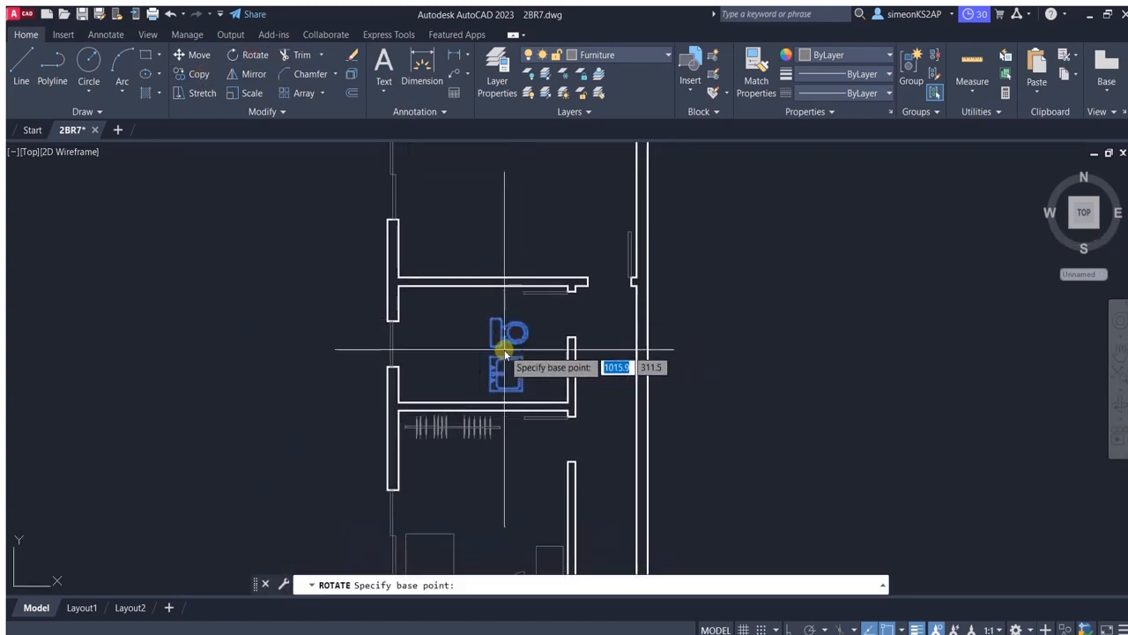
click(503, 351)
click(482, 206)
scroll(534, 357, up, 2)
middle_drag(534, 357, 562, 292)
scroll(564, 294, down, 2)
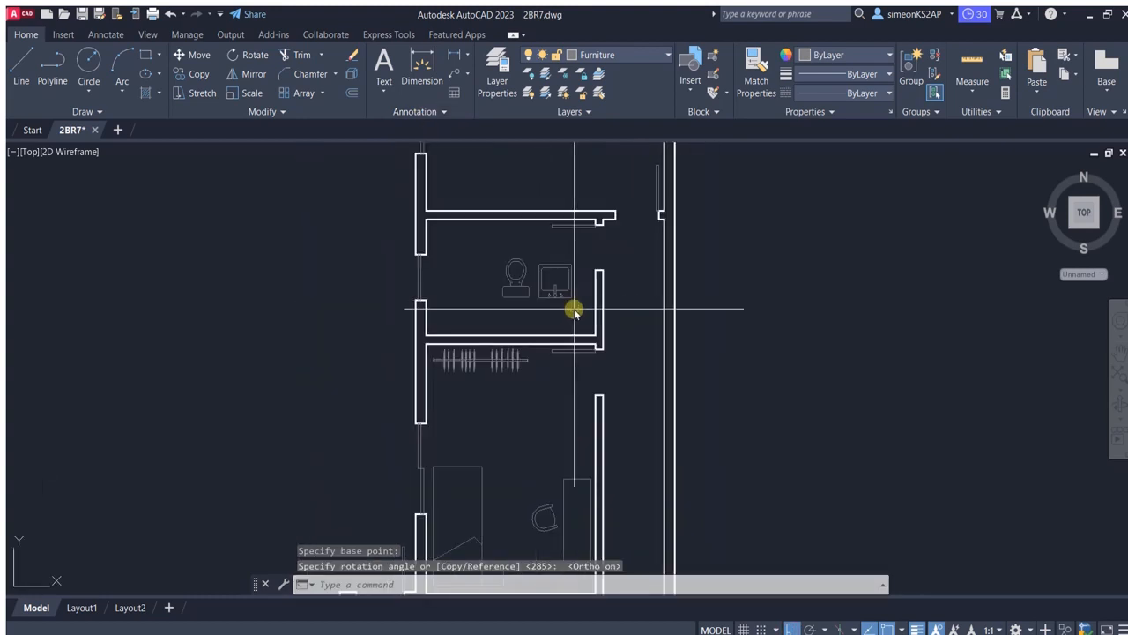
Move the toilet and washbasin straight down, close to the bathroom's lower wall.
click(575, 310)
click(495, 252)
click(218, 56)
click(636, 296)
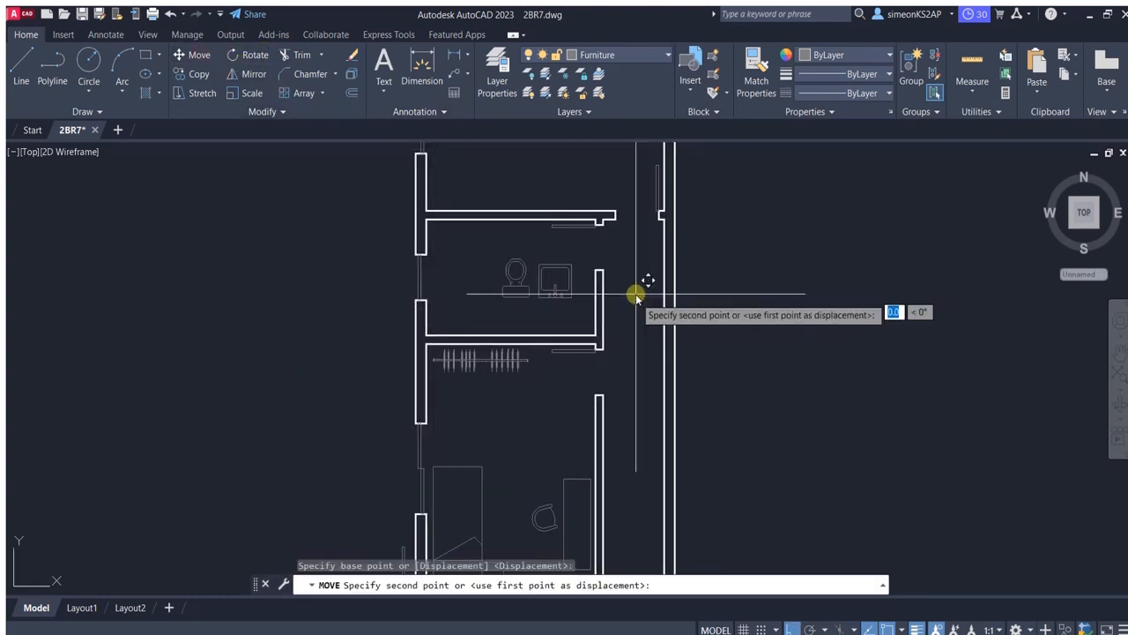
click(636, 327)
Move the washbasin horizontally right, away from the toilet and closer to the bathroom's right wall.
scroll(558, 305, up, 2)
click(192, 54)
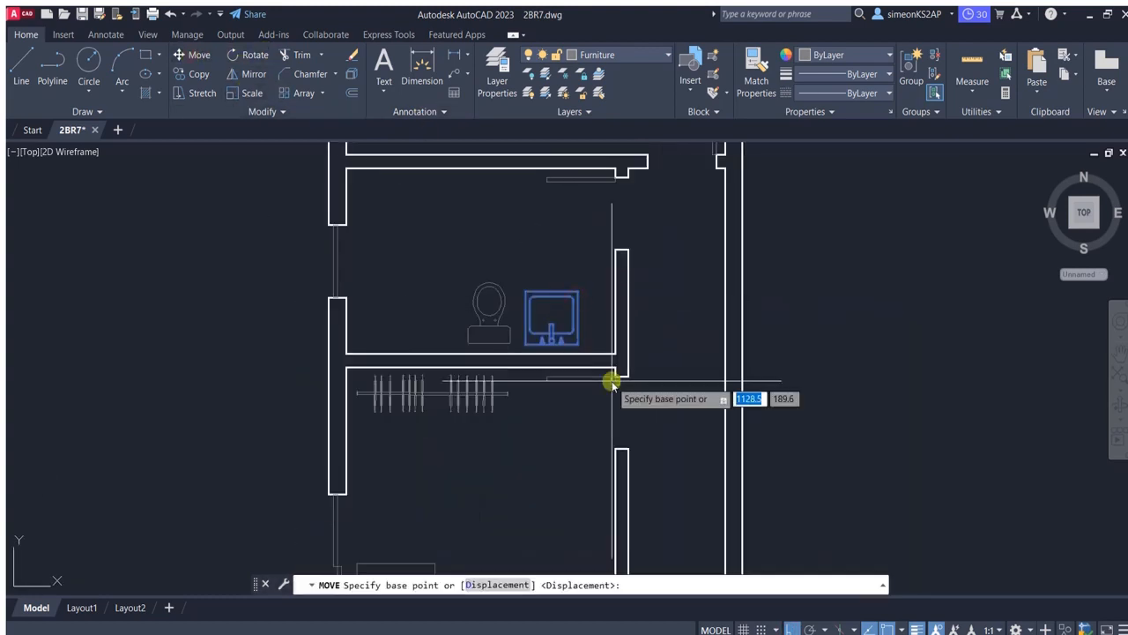
click(659, 411)
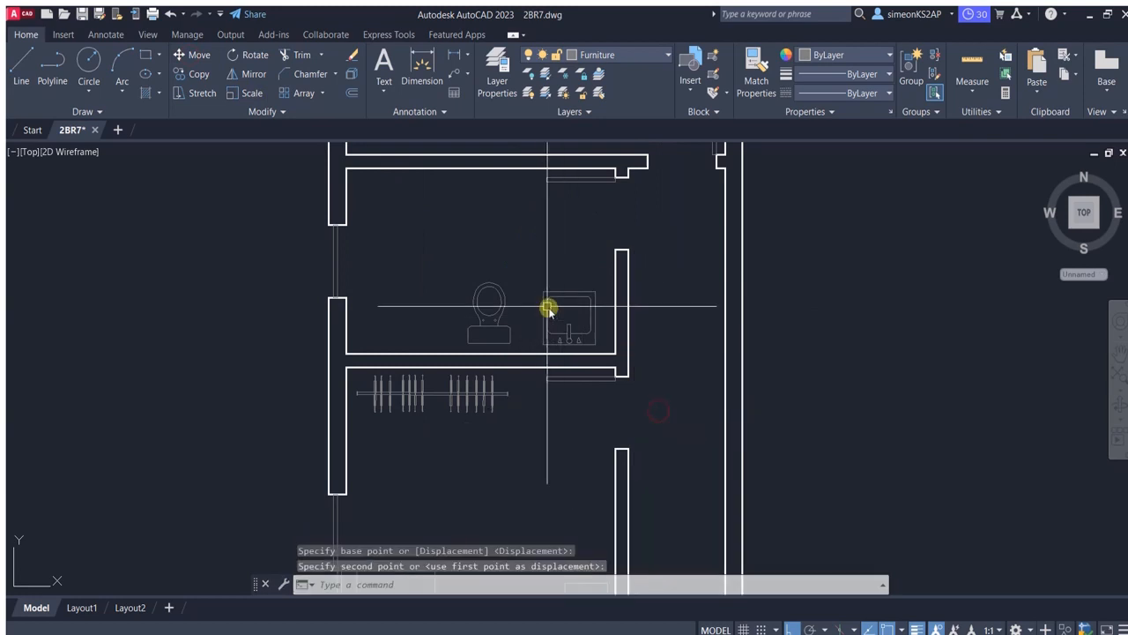
Move the toilet slightly left along the bathroom's lower wall, increasing its distance from the washbasin.
middle_drag(516, 307, 546, 308)
click(534, 306)
click(192, 55)
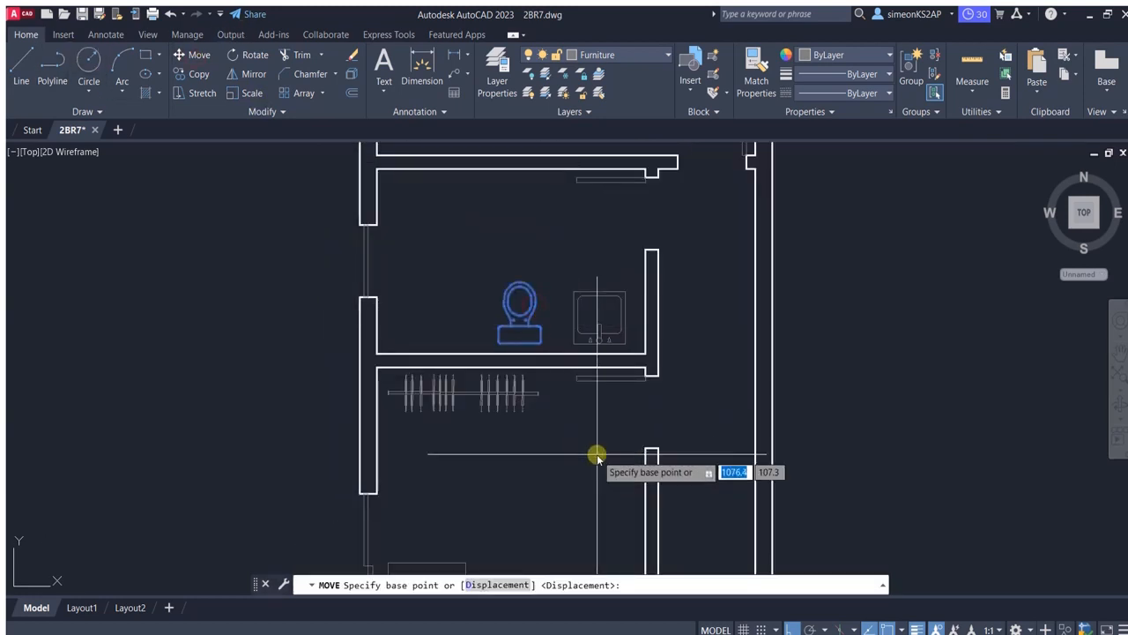
click(597, 453)
middle_drag(611, 328, 597, 326)
Move the toilet and washbasin together slightly down so their backs sit closer to the bathroom's lower wall.
click(491, 286)
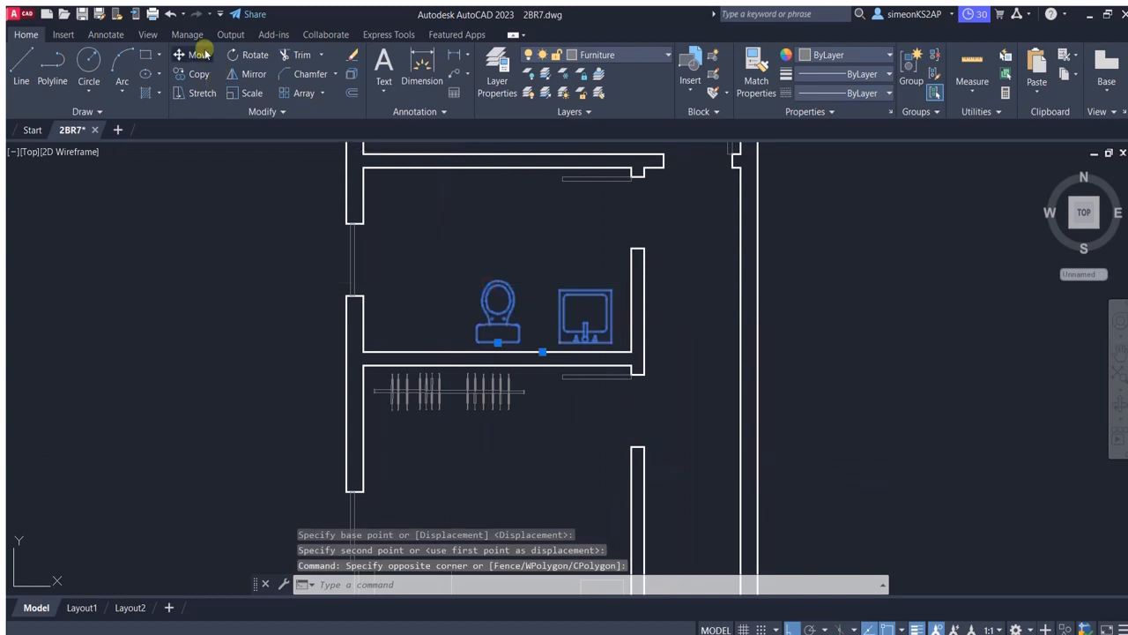
click(201, 53)
click(705, 295)
click(701, 301)
scroll(620, 315, down, 2)
scroll(568, 313, down, 5)
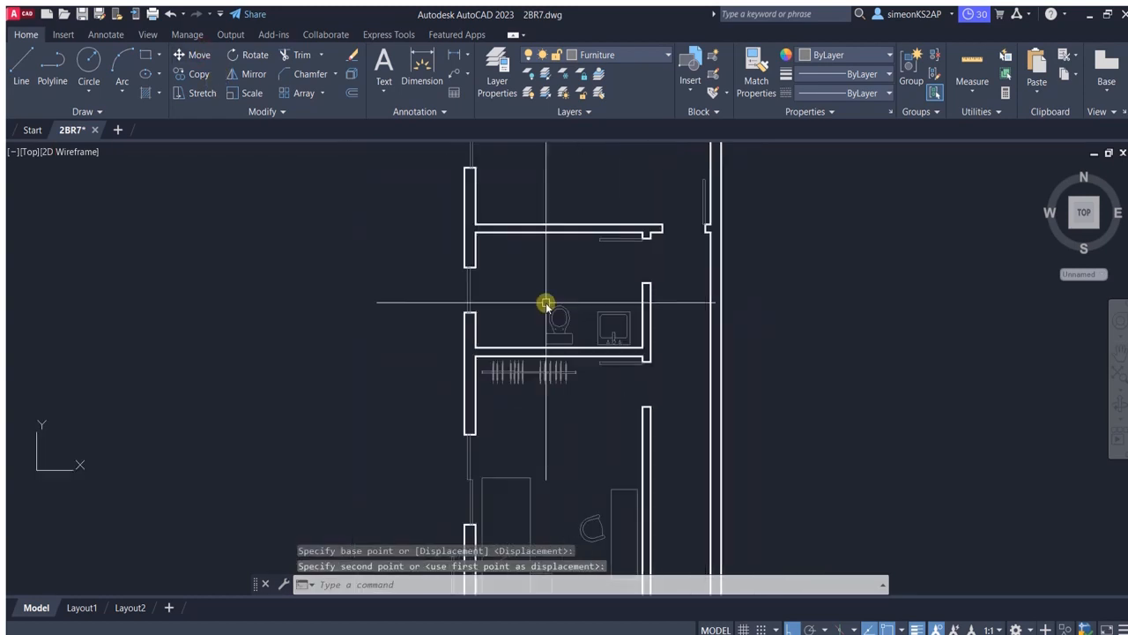
Copy the bathtub from the furniture library into the bathroom, above the toilet.
scroll(293, 269, up, 5)
click(296, 271)
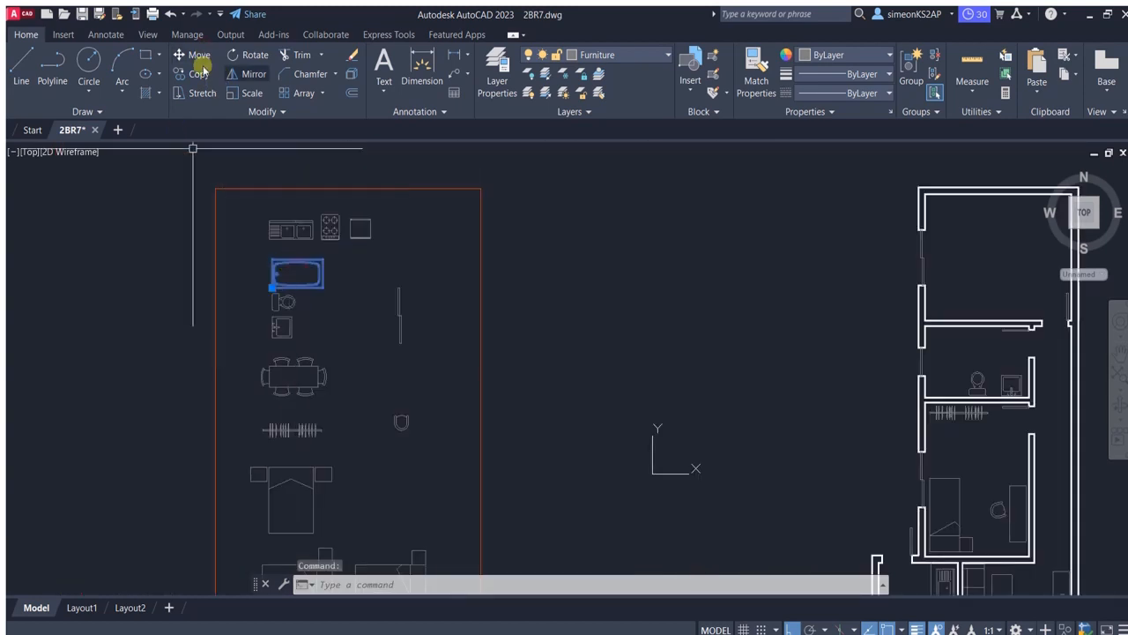
click(200, 73)
click(299, 277)
middle_drag(833, 370, 443, 305)
click(793, 628)
scroll(580, 304, up, 4)
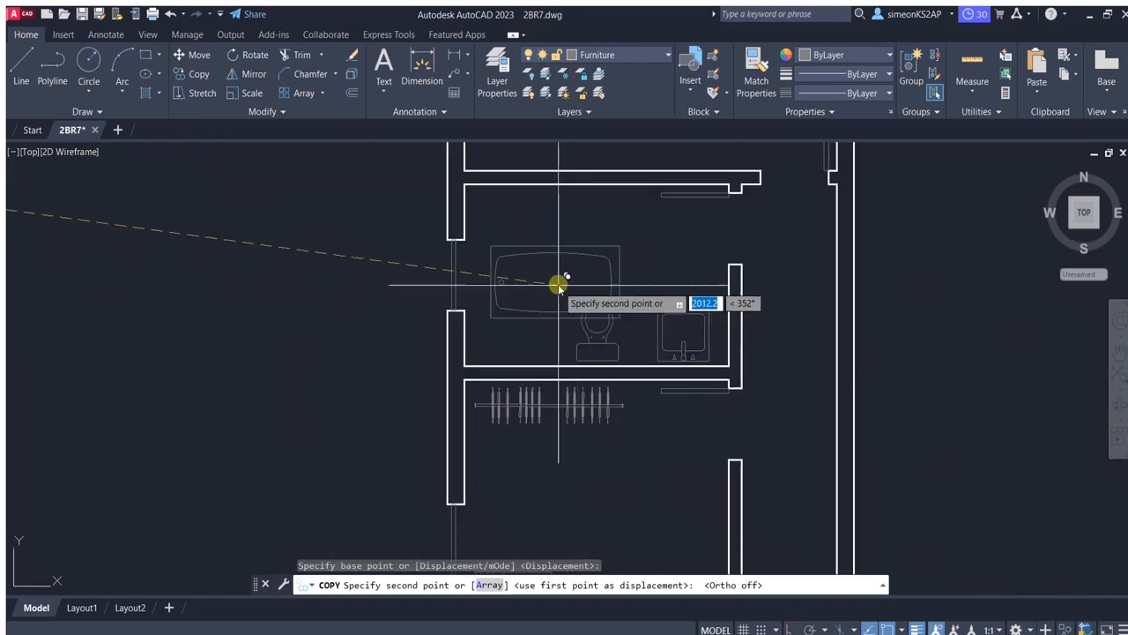
click(590, 271)
key(Escape)
Rotate the copied bathtub 90° counterclockwise so it stands vertically with its drain end toward the bathroom's lower wall.
click(257, 56)
click(557, 262)
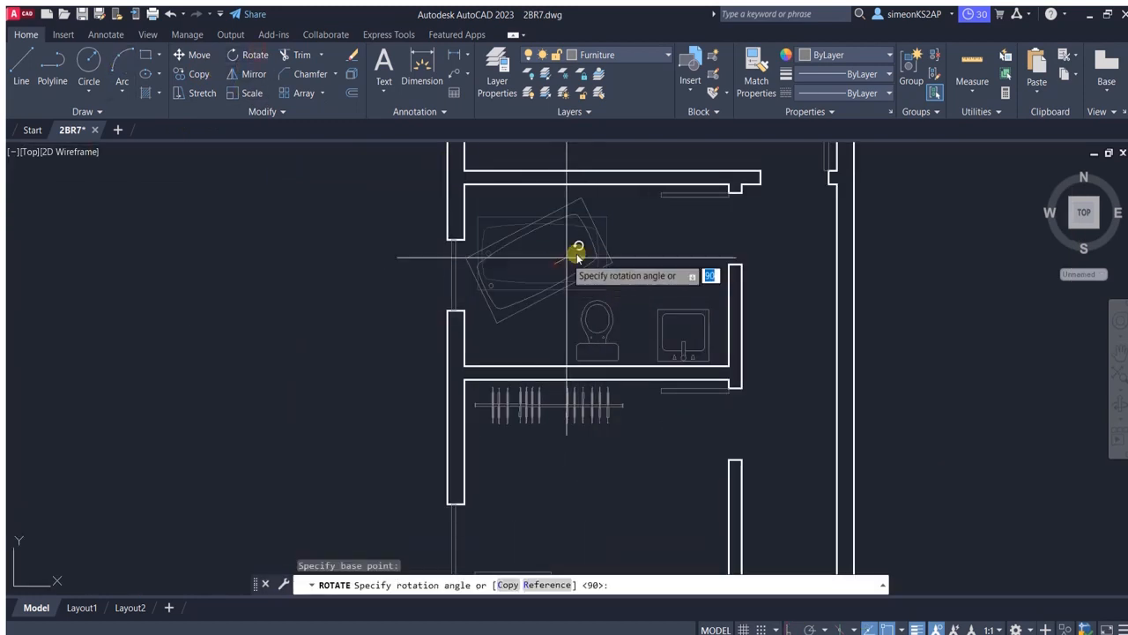
scroll(565, 364, down, 3)
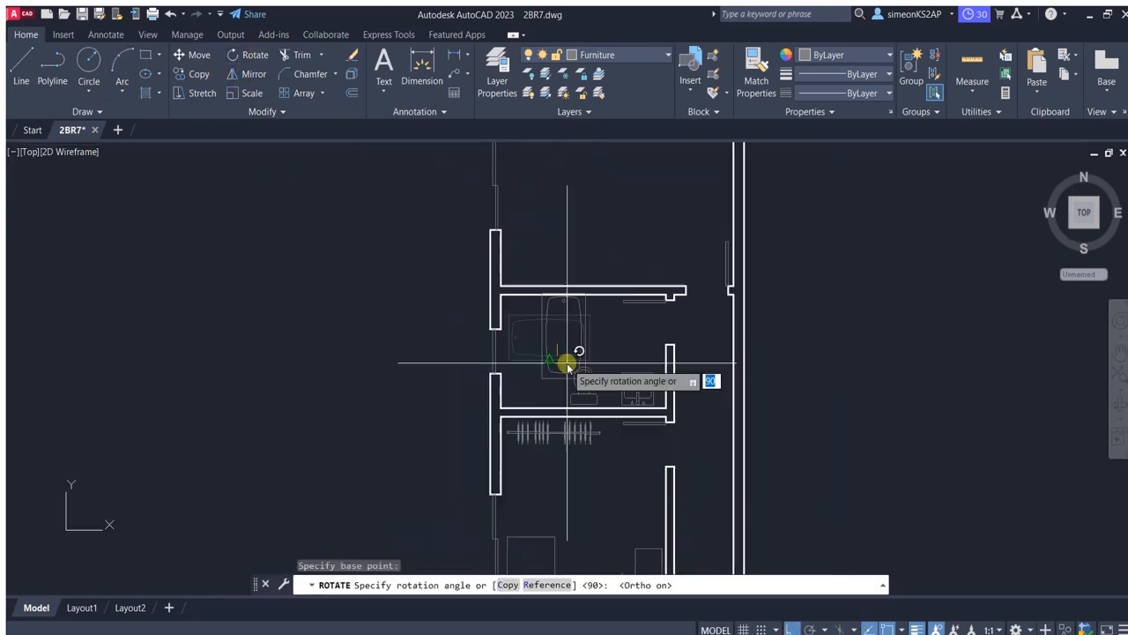
click(553, 236)
Move the bathtub horizontally left, close to the bathroom's window wall.
scroll(573, 327, up, 3)
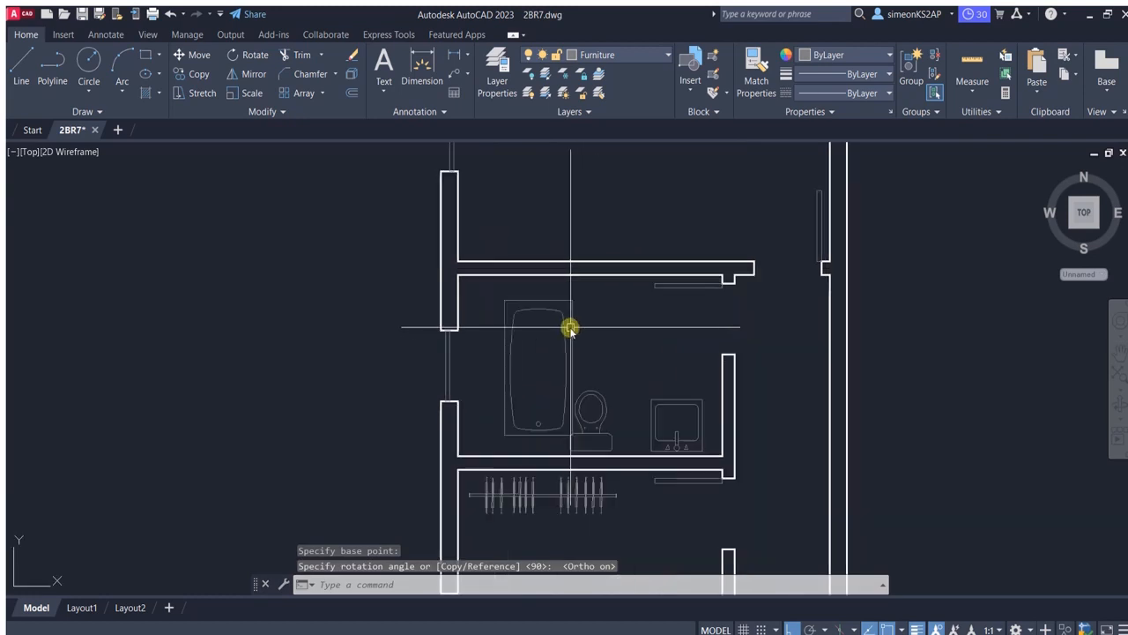
click(199, 55)
click(667, 347)
scroll(539, 355, down, 3)
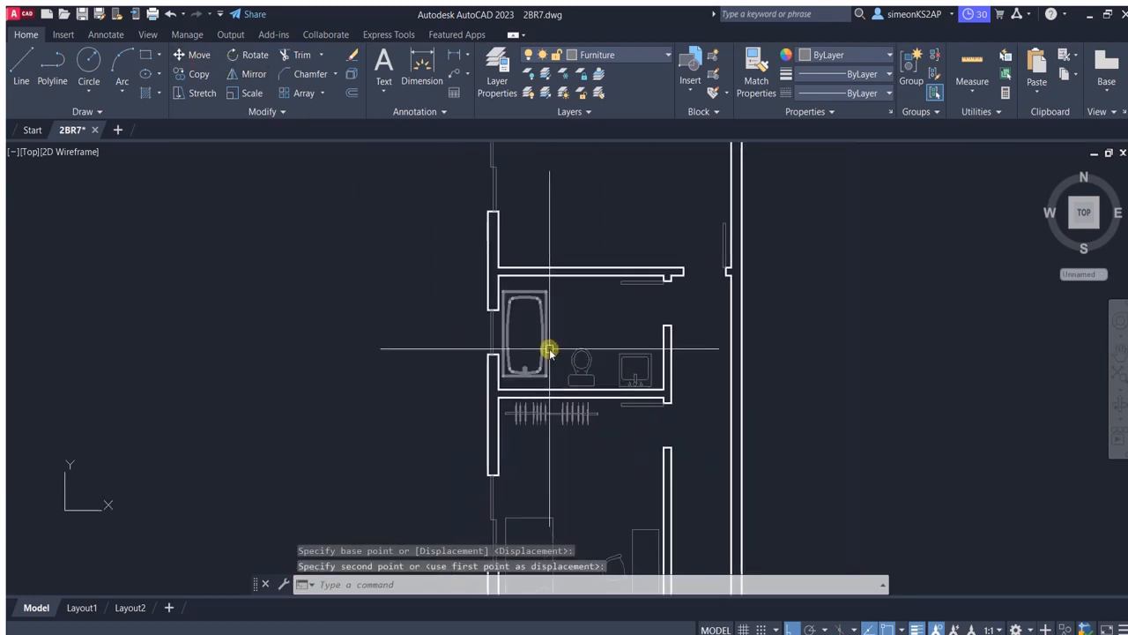
Move the bathtub straight down so its lower end sits near the bathroom's lower wall.
click(548, 349)
scroll(547, 343, up, 3)
click(199, 55)
click(626, 278)
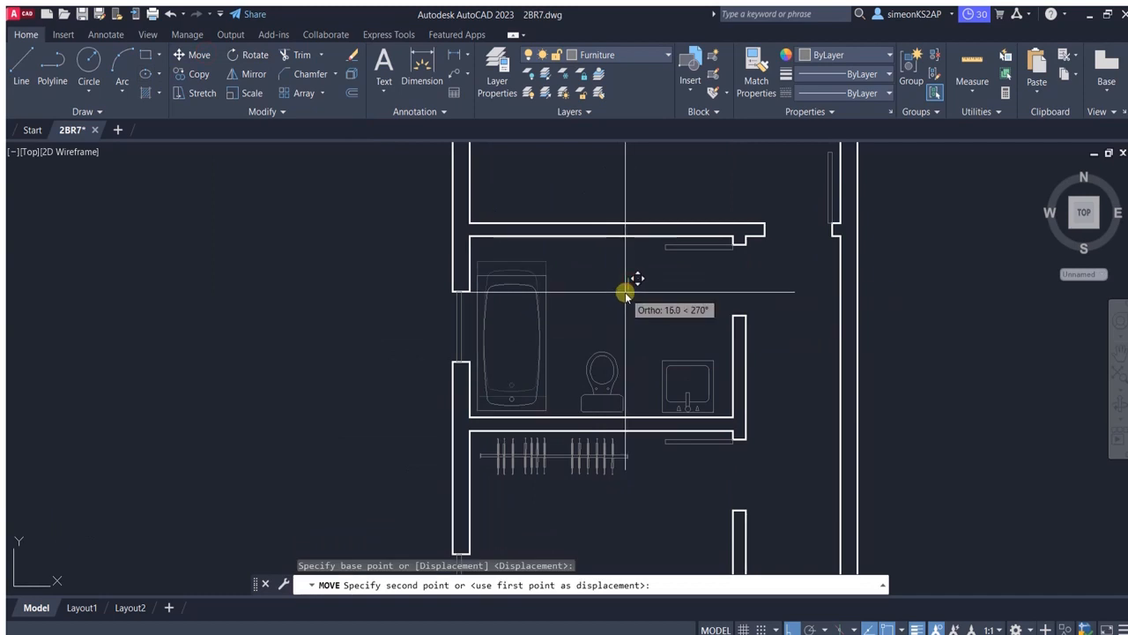
click(625, 295)
Copy the double bed with two nightstands from the furniture library to the upper wall of the top bedroom.
scroll(494, 321, down, 3)
scroll(529, 299, down, 3)
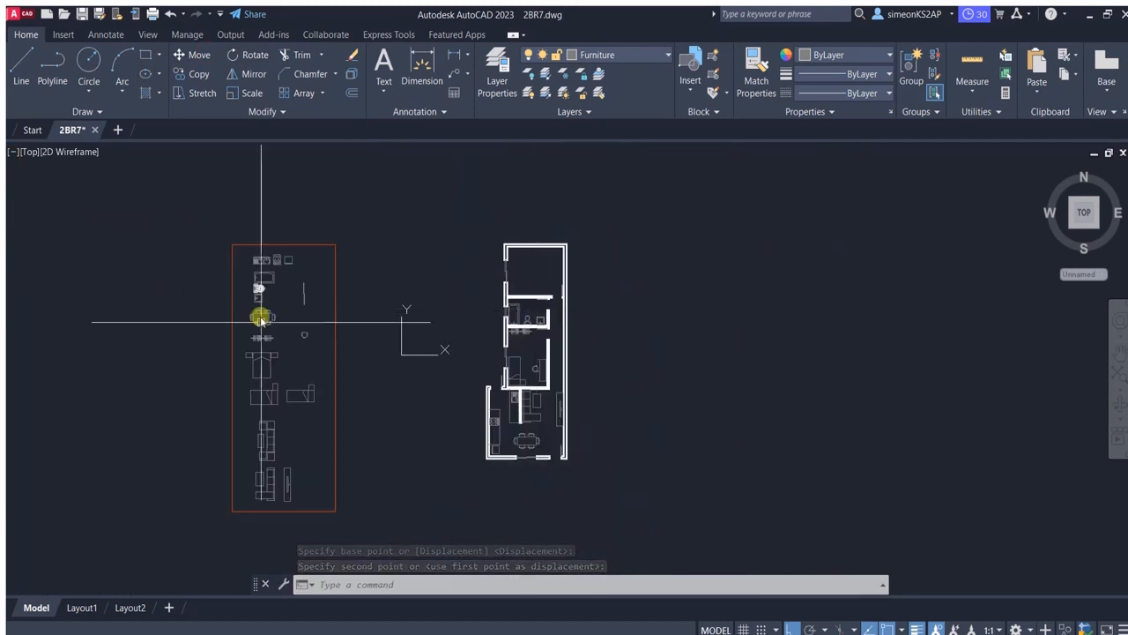
click(185, 74)
click(261, 370)
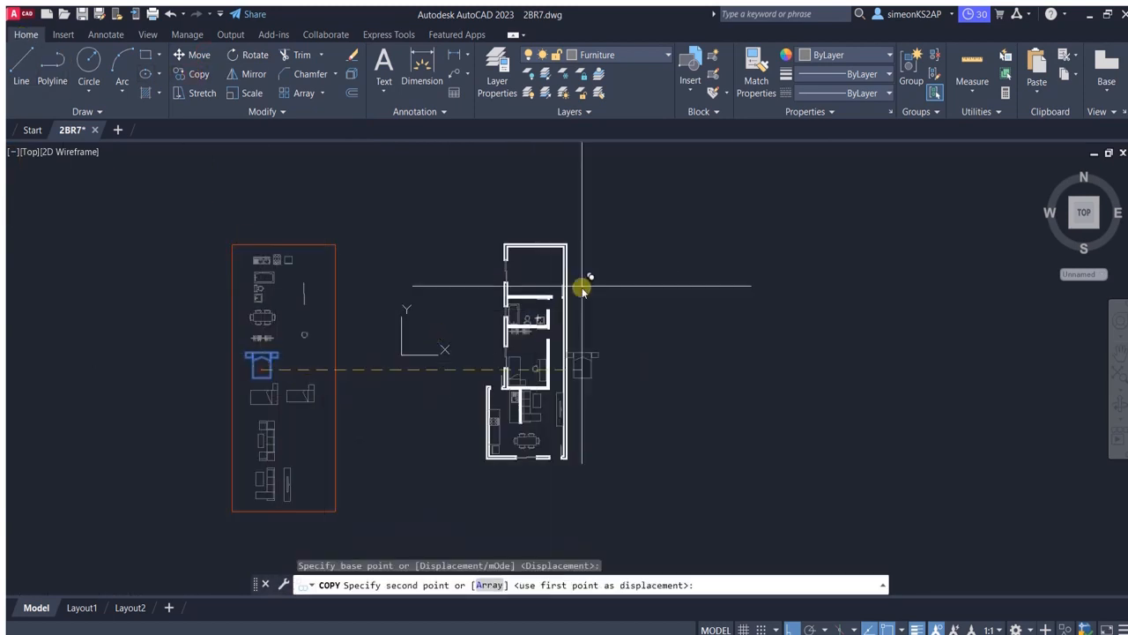
key(F8)
scroll(526, 272, up, 4)
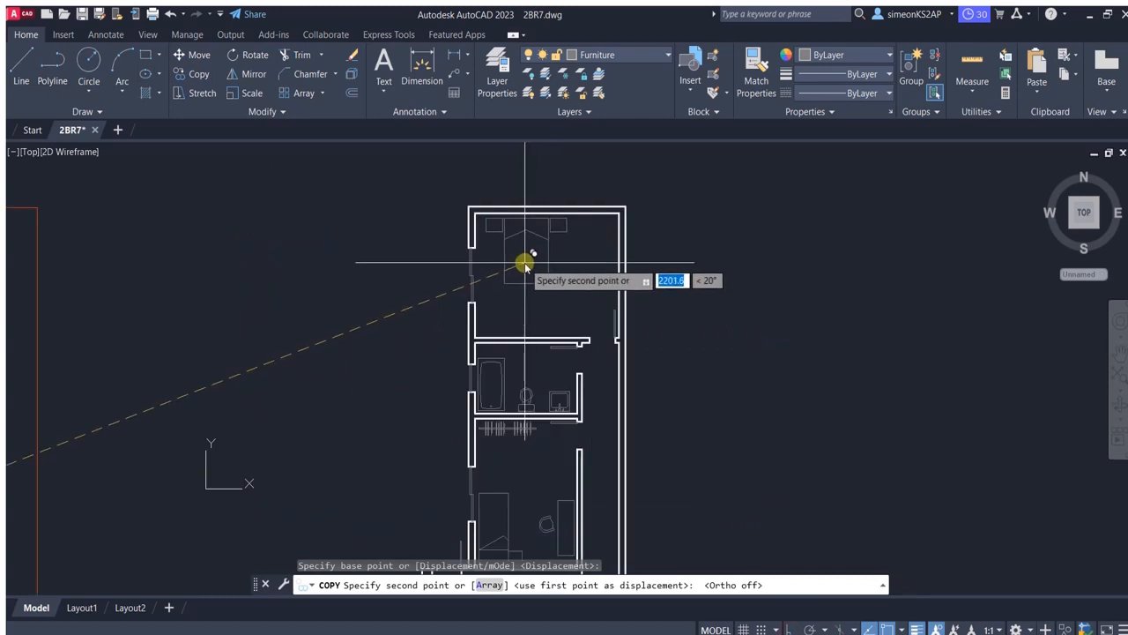
click(524, 265)
scroll(564, 272, down, 2)
key(Escape)
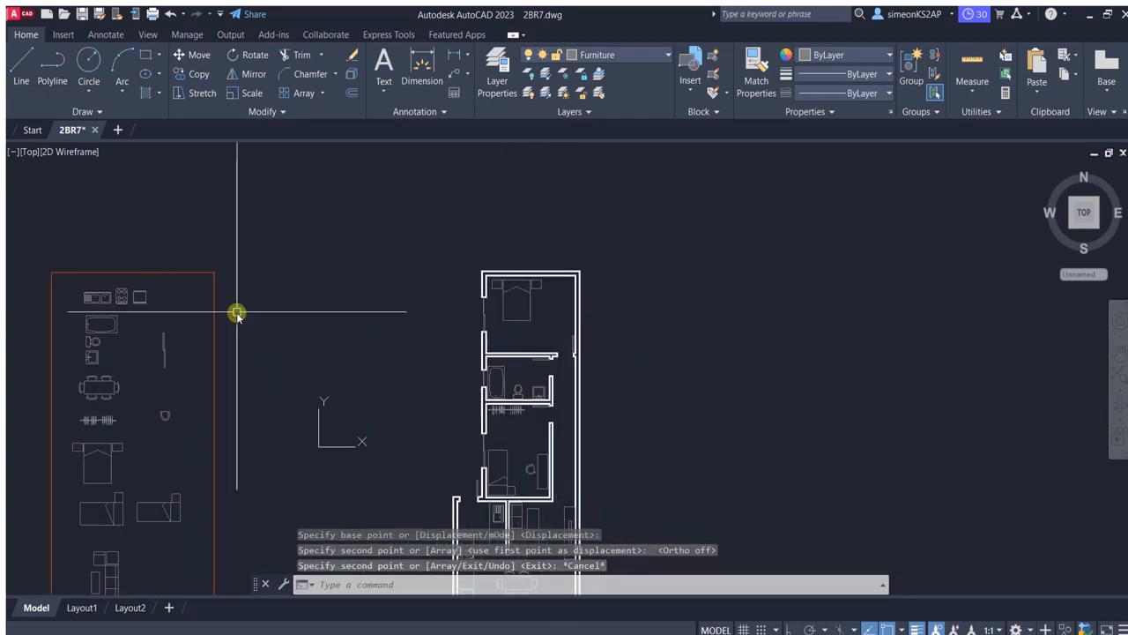
Copy the clothes rail from the furniture library into the top bedroom, to the right of the bed.
click(98, 419)
click(185, 74)
click(102, 416)
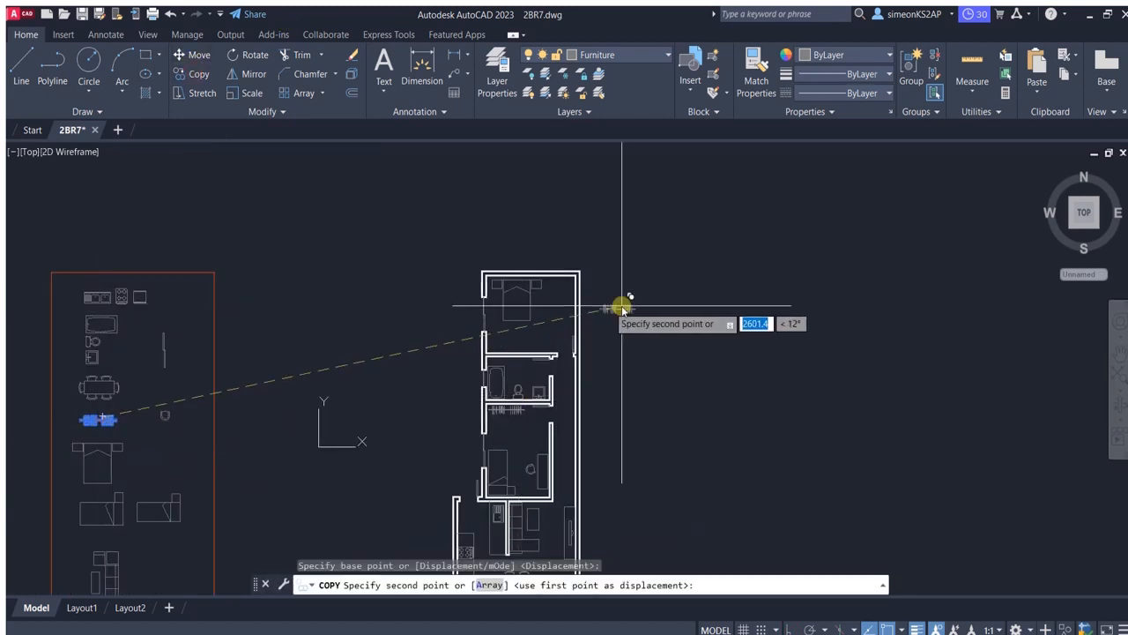
scroll(623, 309, up, 3)
click(525, 280)
key(Escape)
Rotate the copied clothes rail 90° clockwise so it runs vertically.
click(251, 55)
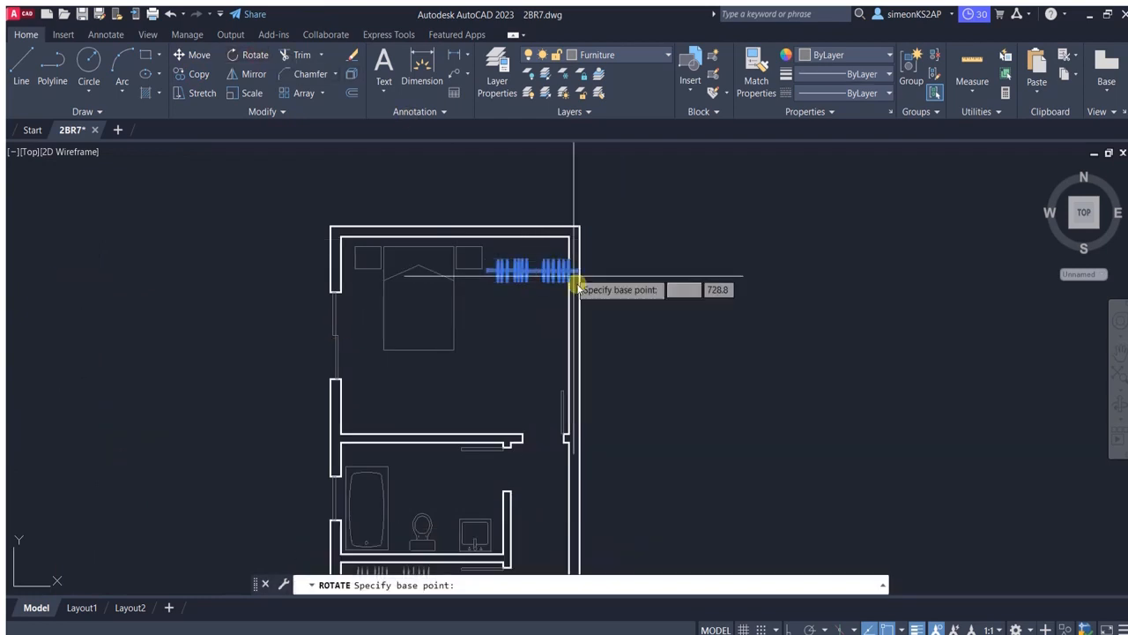
click(533, 273)
key(F8)
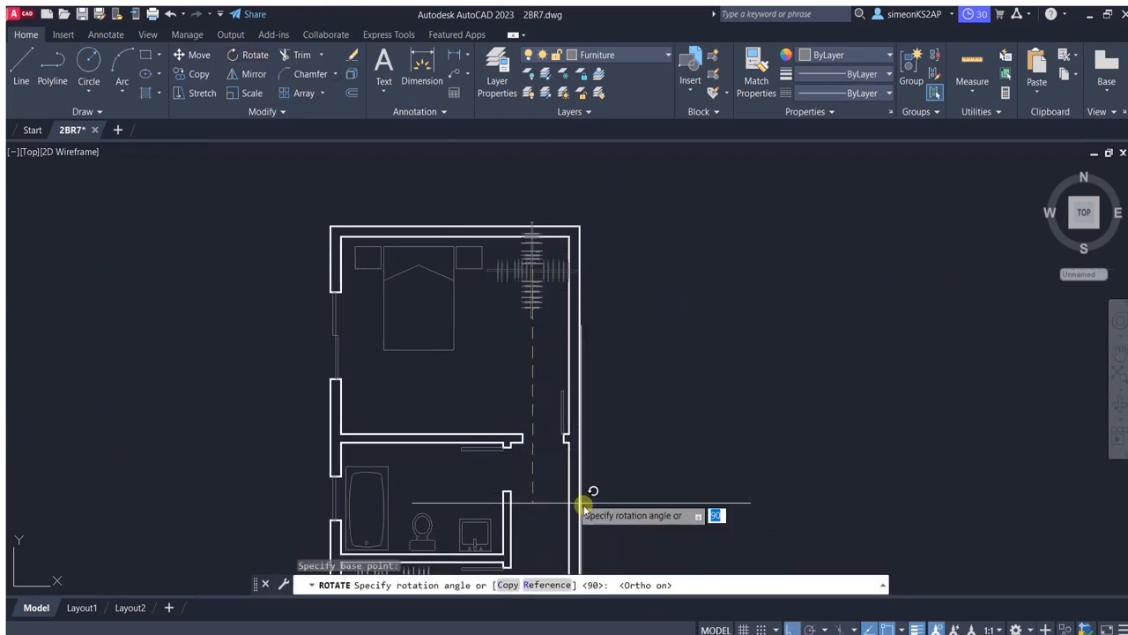
click(549, 494)
Move the vertical clothes rail straight down about 44 units so it lies inside the top bedroom.
click(535, 277)
click(195, 55)
click(669, 299)
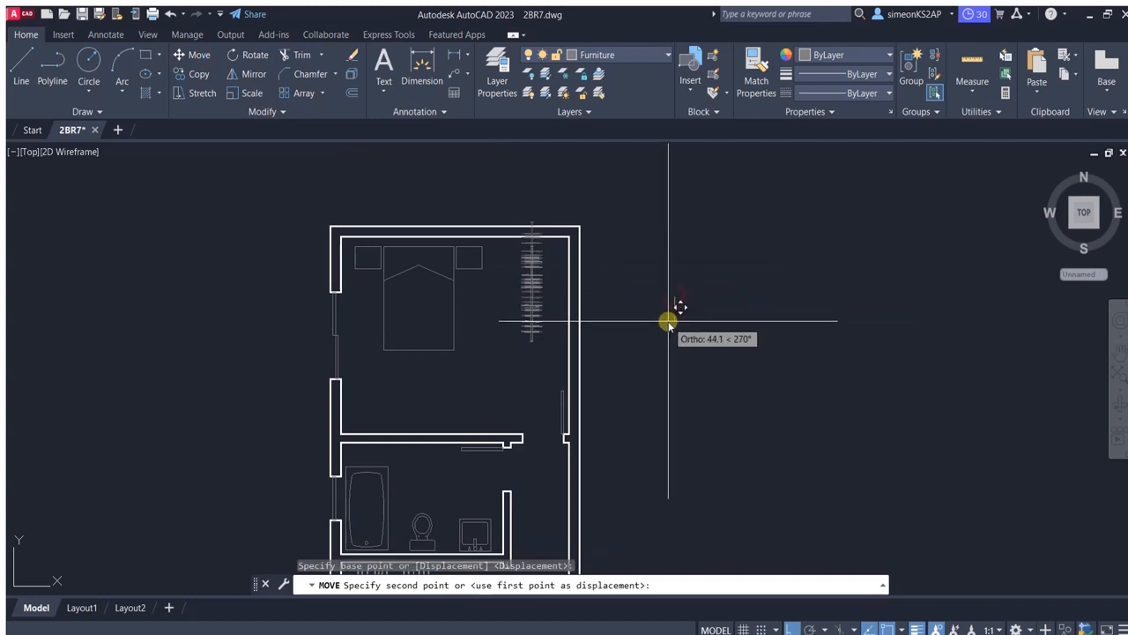
click(667, 323)
Move the clothes rail horizontally right, close to the top bedroom's right wall.
click(535, 280)
click(195, 55)
click(649, 361)
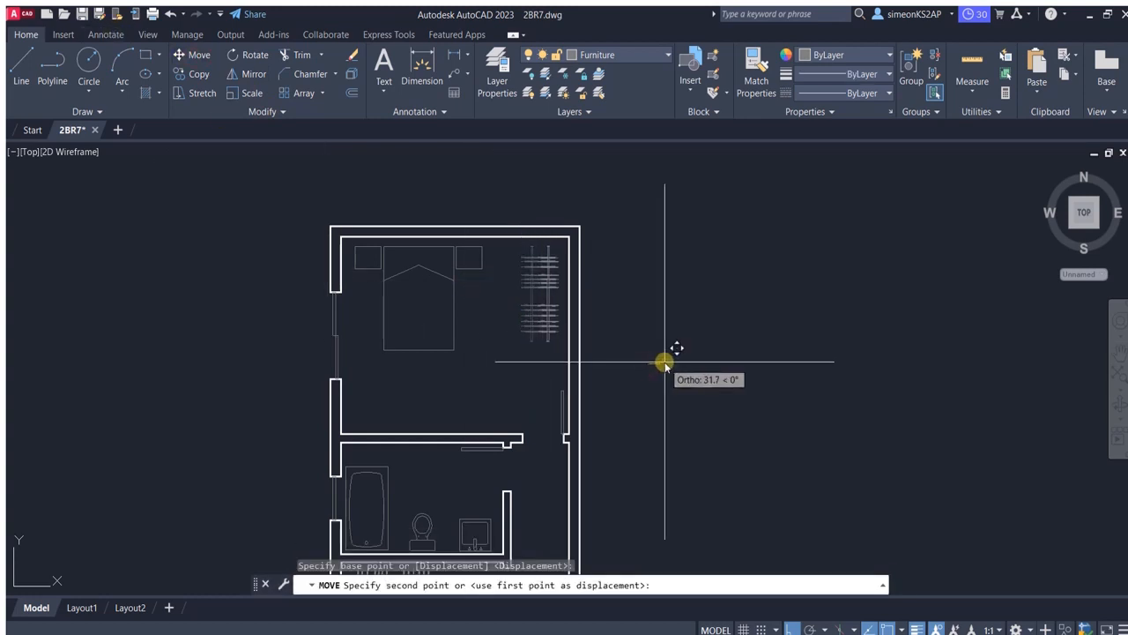
click(668, 361)
Copy the TV cabinet from the living area into the top bedroom, below the double bed.
scroll(555, 378, down, 5)
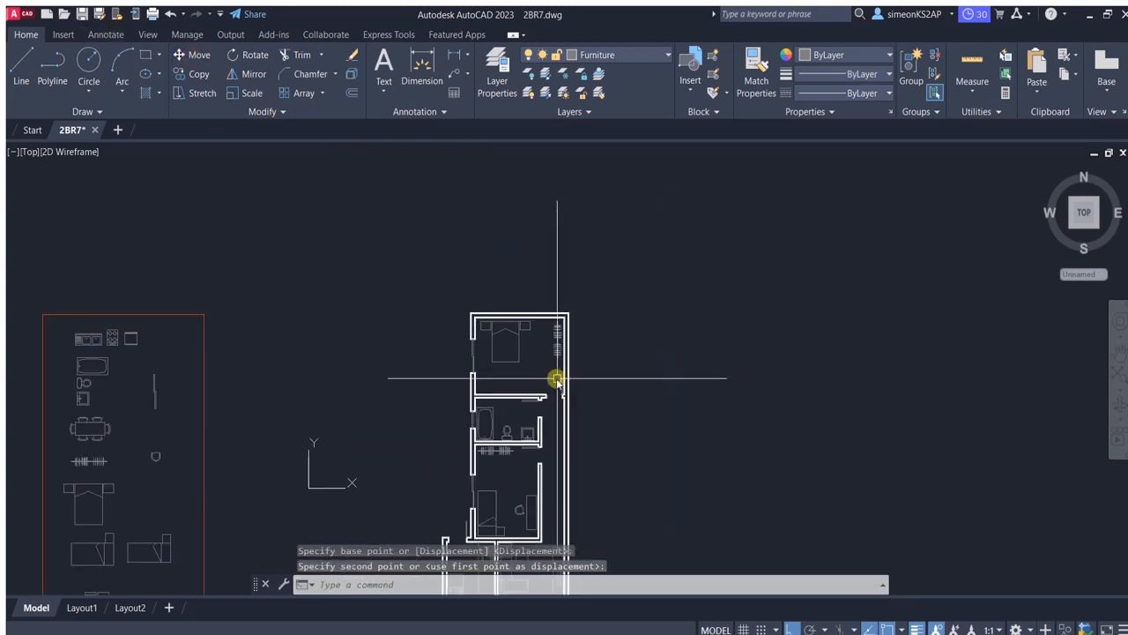
scroll(551, 313, up, 4)
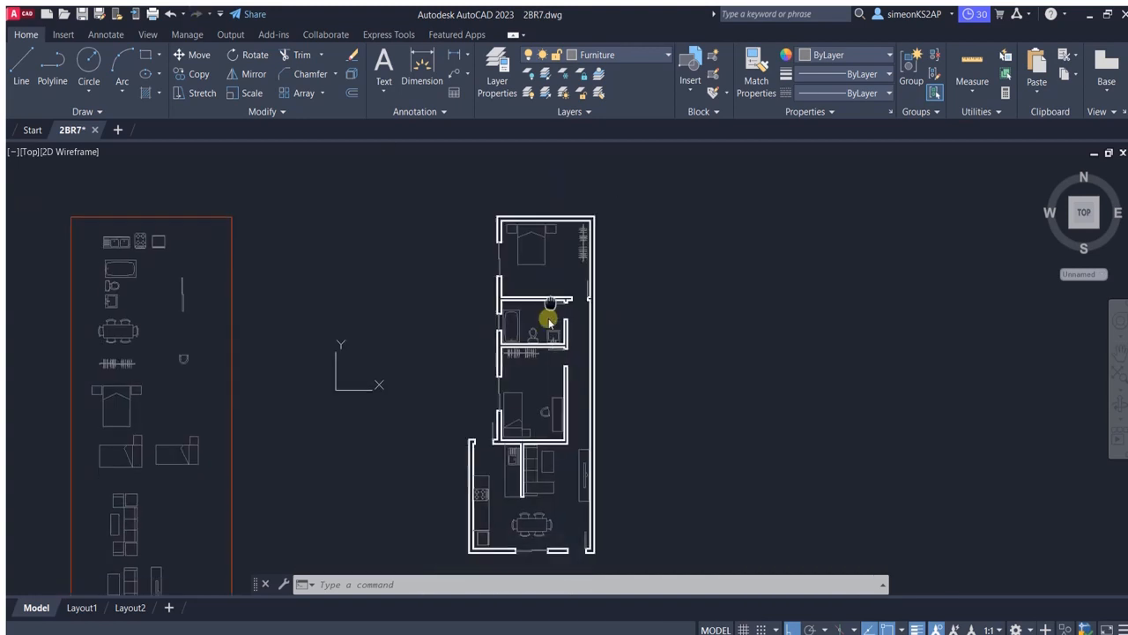
click(590, 415)
click(189, 75)
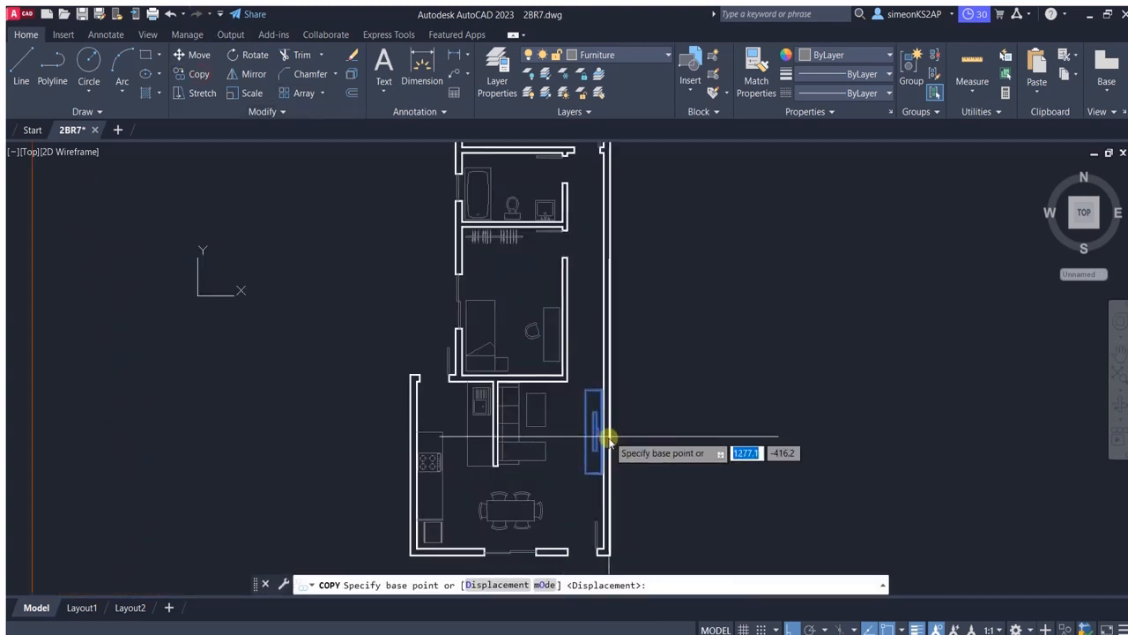
click(600, 425)
scroll(547, 264, down, 5)
scroll(511, 370, up, 5)
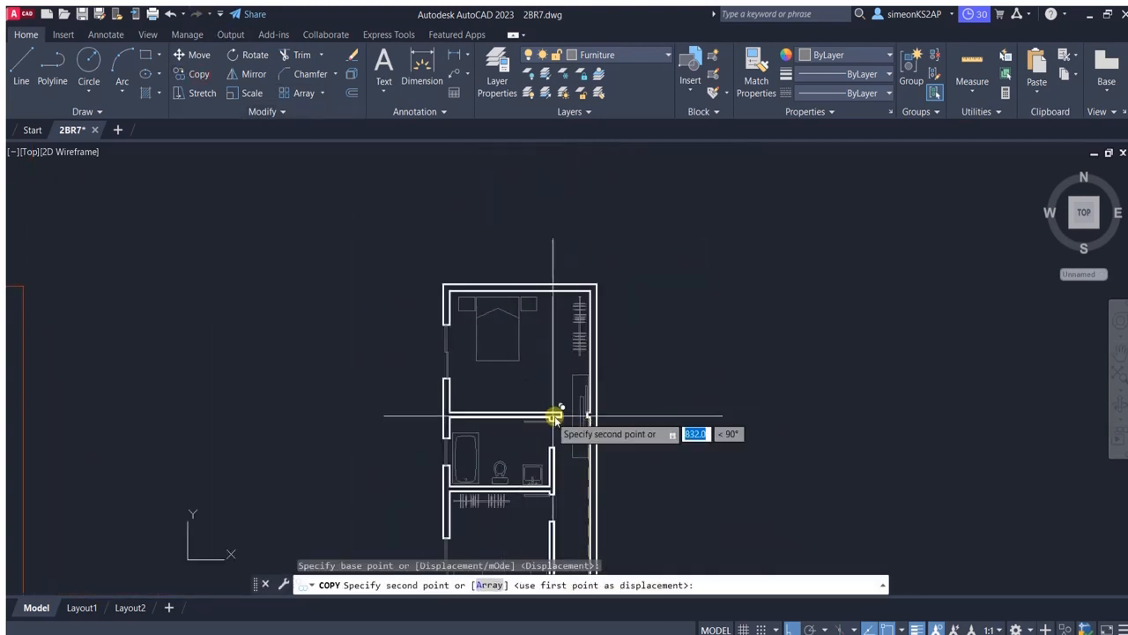
key(F8)
click(506, 377)
key(Escape)
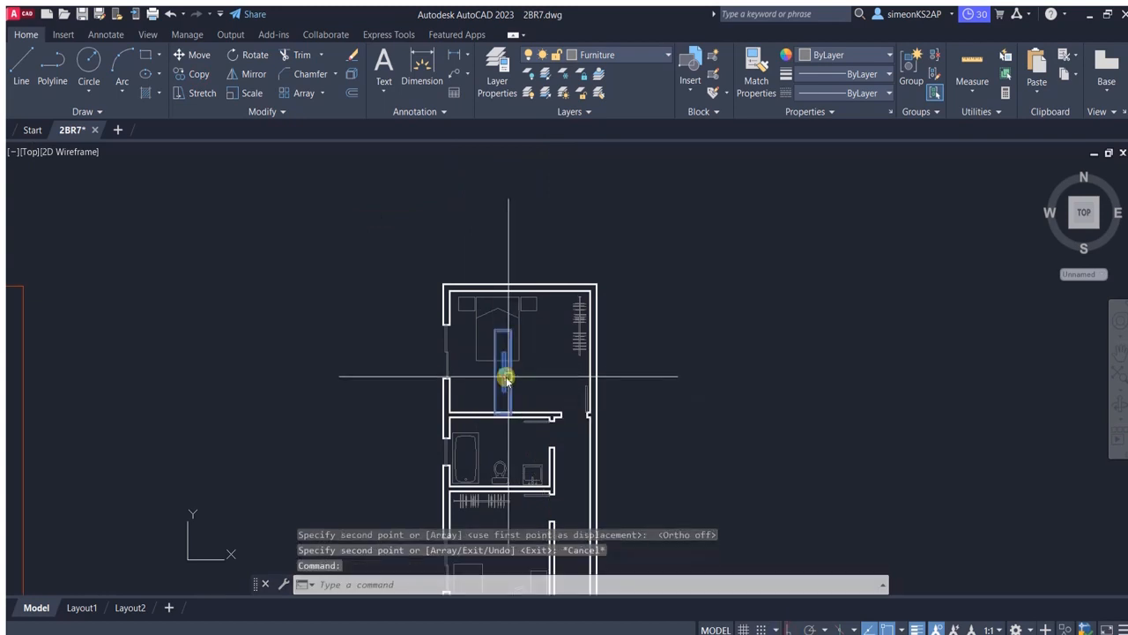
Rotate the copied TV cabinet 90° clockwise so it lies horizontally with its back toward the bedroom's lower wall.
click(253, 57)
key(F8)
click(504, 372)
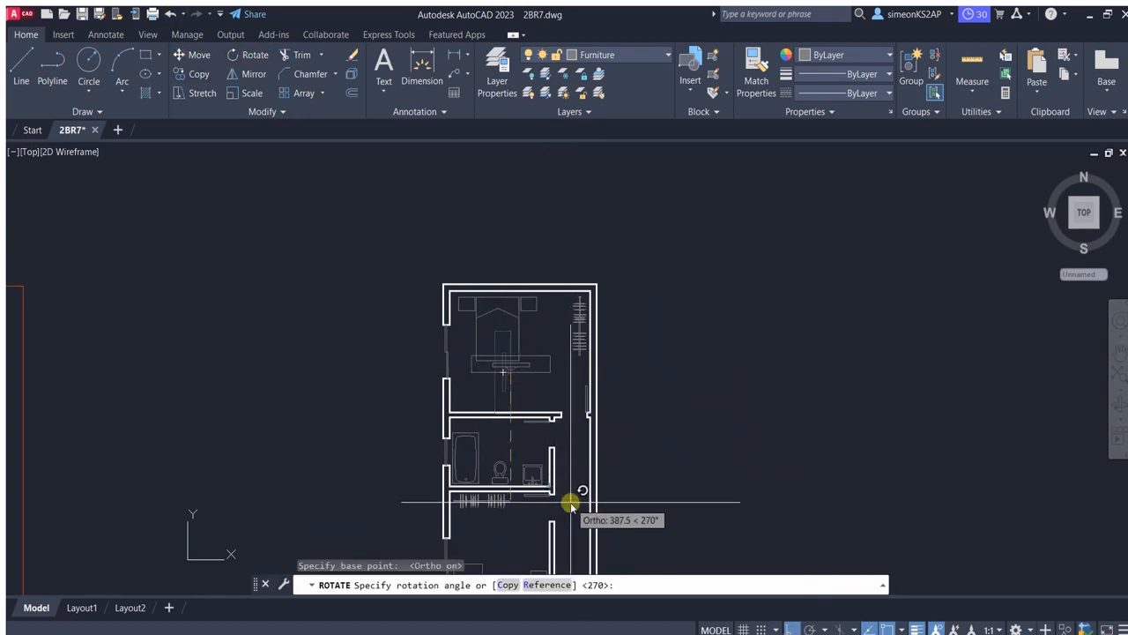
click(571, 505)
Move the horizontal TV cabinet straight down to the top bedroom's lower wall.
click(531, 374)
click(199, 56)
click(733, 358)
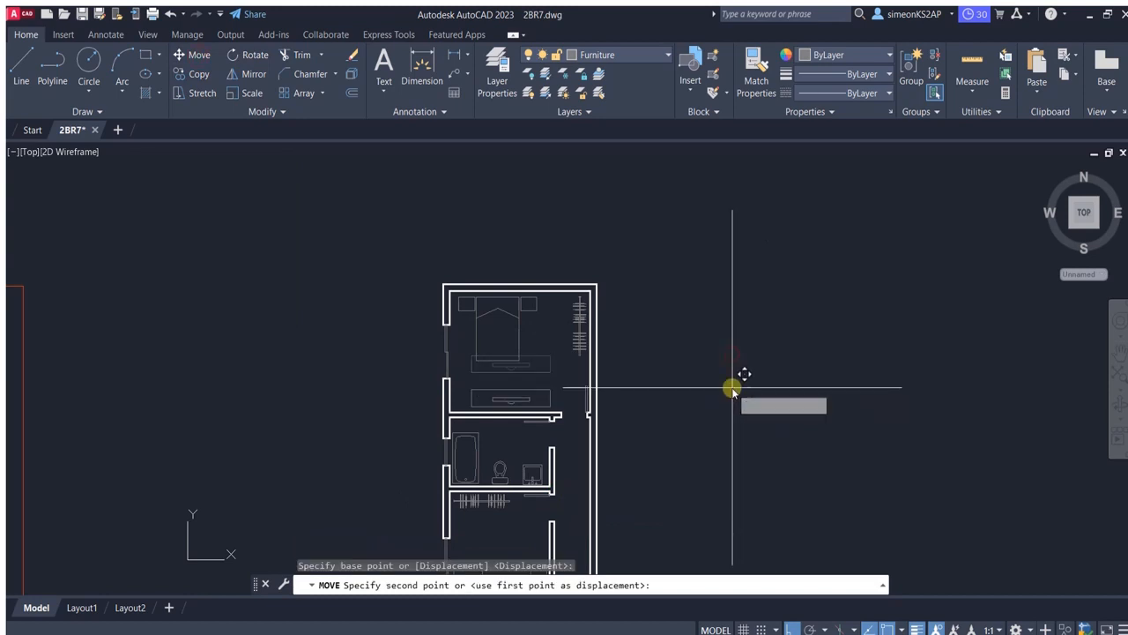
click(732, 393)
scroll(513, 391, down, 2)
Move the bedroom TV cabinet about 46 units left along the lower wall, clear of the doorway.
scroll(501, 437, up, 4)
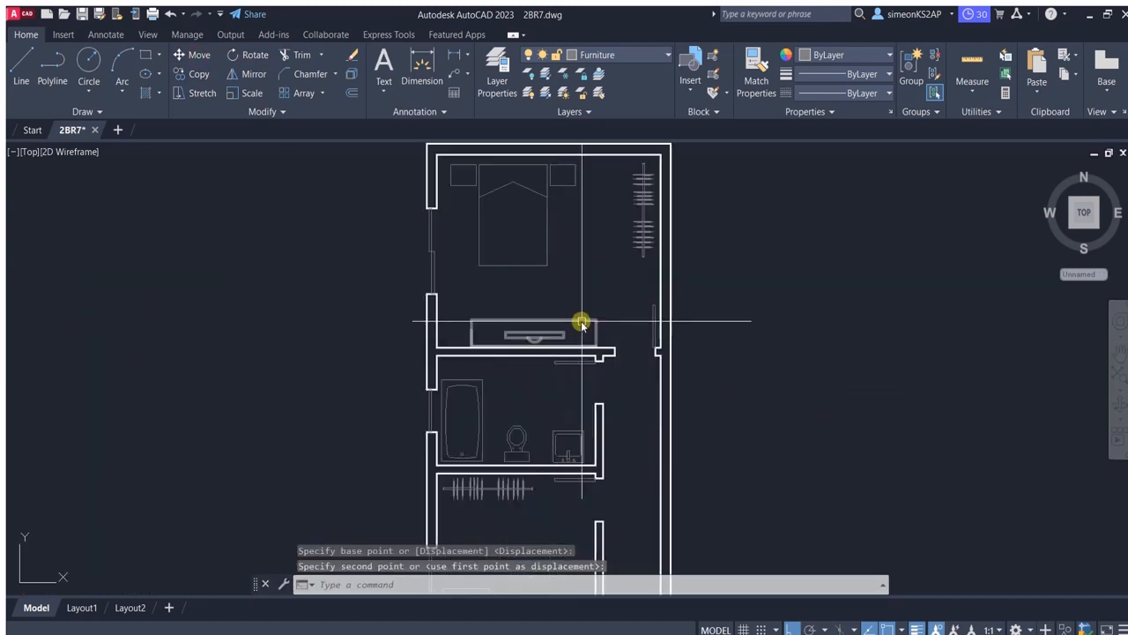
click(582, 322)
click(200, 56)
click(759, 281)
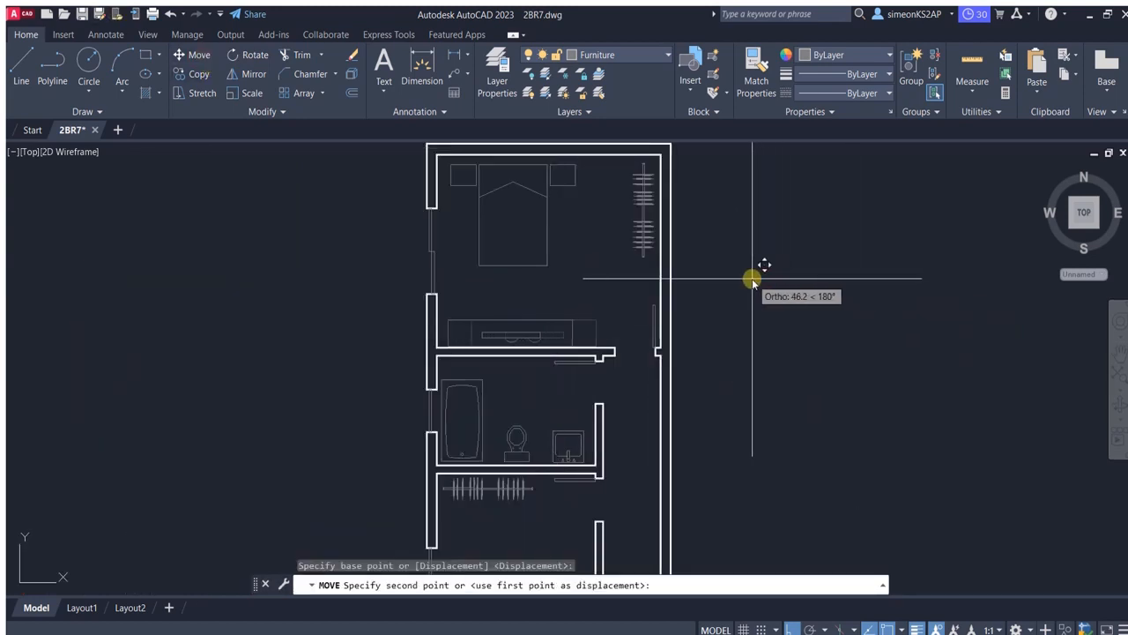
click(751, 278)
Move the living area's TV cabinet slightly down along the right exterior wall.
scroll(755, 298, down, 4)
middle_drag(706, 300, 584, 300)
scroll(584, 299, up, 2)
middle_drag(661, 323, 594, 293)
scroll(612, 391, down, 2)
middle_drag(612, 395, 618, 257)
scroll(604, 366, up, 2)
middle_drag(609, 385, 635, 321)
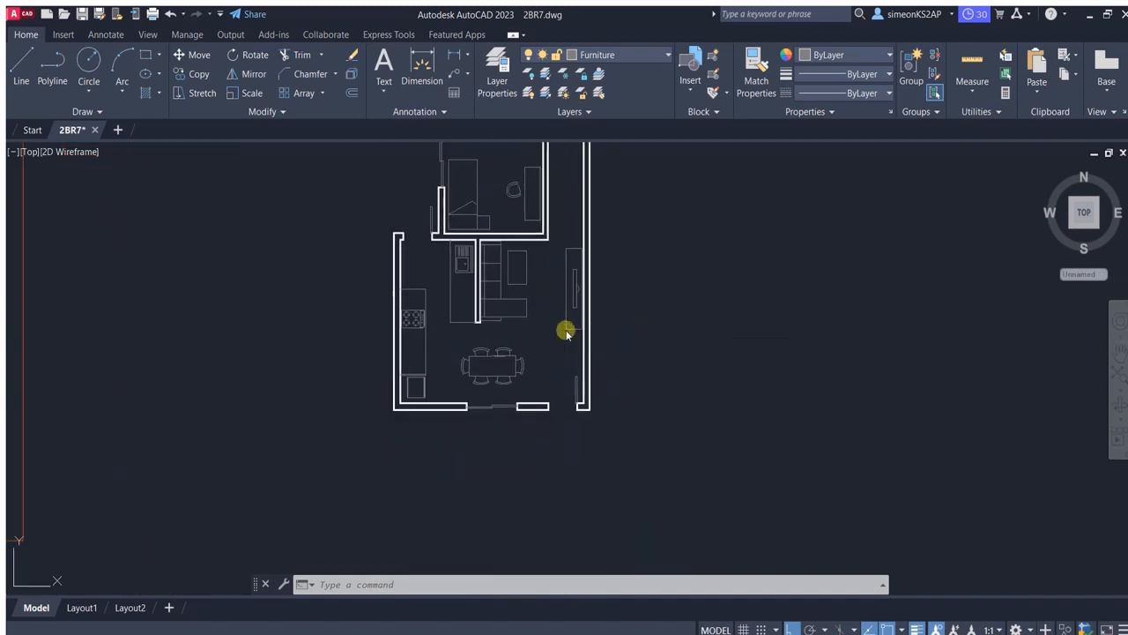
click(199, 55)
click(710, 270)
click(710, 282)
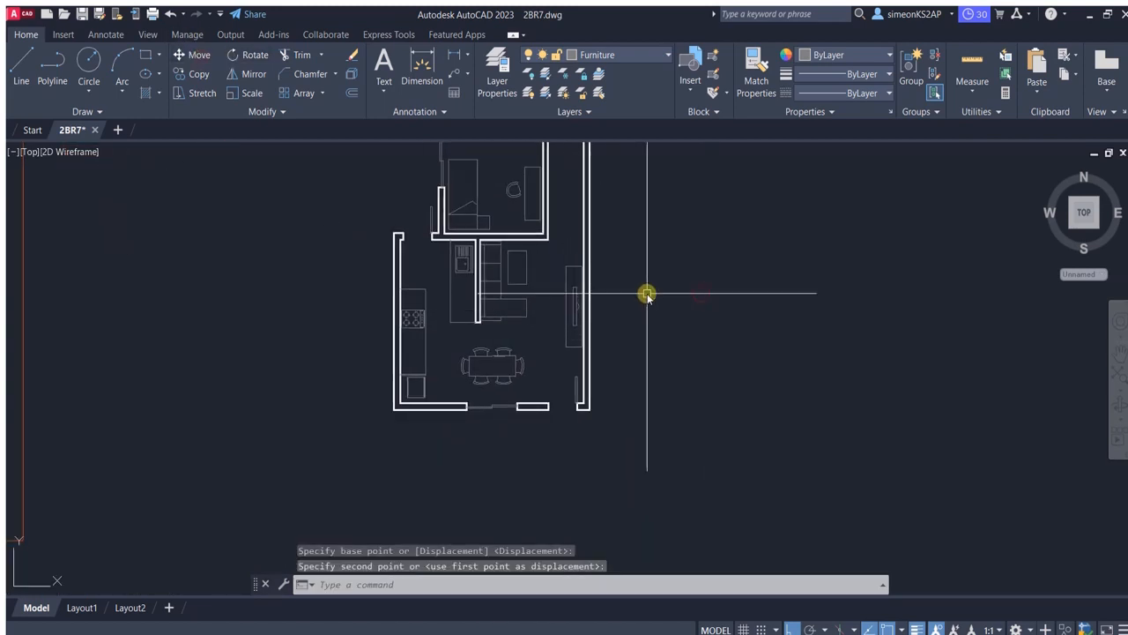
Move the kitchen's rear door leaf from outside the right jamb to the inner corner of the left jamb.
scroll(652, 292, down, 2)
middle_drag(664, 288, 622, 301)
scroll(459, 236, up, 4)
mouse_move(503, 362)
middle_down()
mouse_move(514, 320)
mouse_move(529, 402)
middle_up()
scroll(534, 365, down, 3)
scroll(534, 367, up, 3)
scroll(543, 305, up, 3)
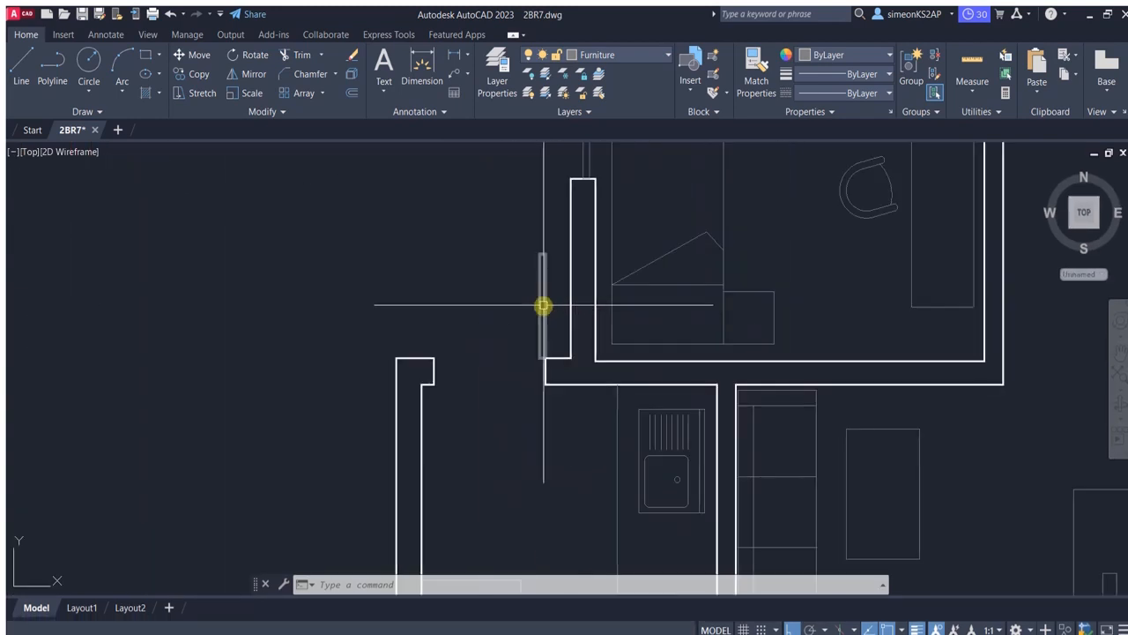
click(199, 59)
click(542, 255)
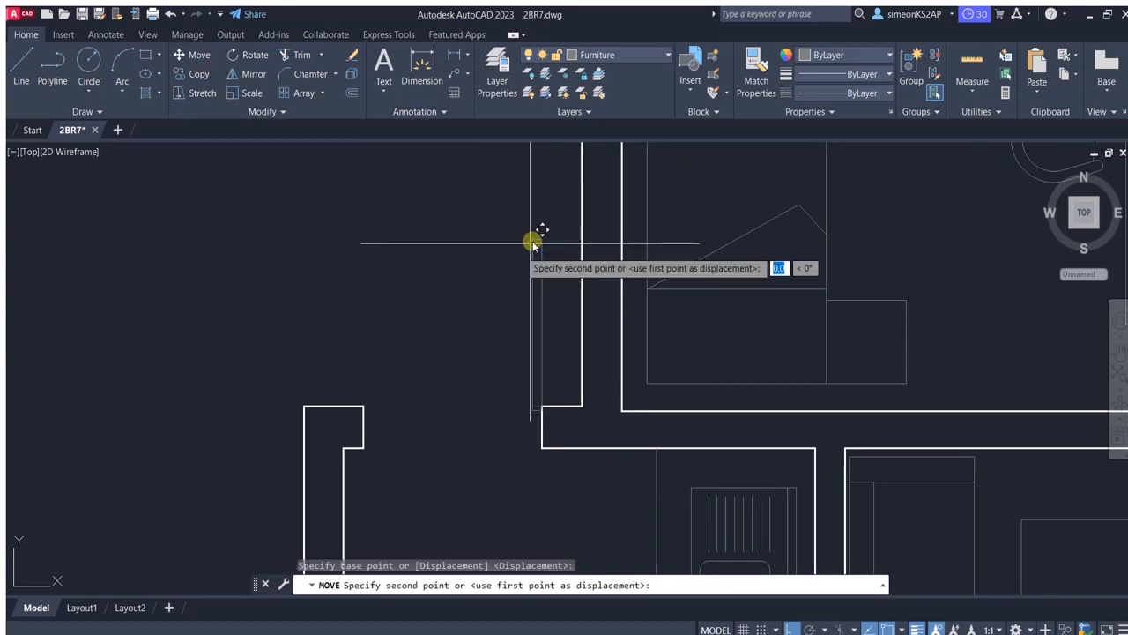
scroll(379, 431, down, 2)
key(Escape)
Copy the square appliance from the kitchen's lower-left corner to outside the rear door, beside the bedroom's exterior wall.
scroll(451, 416, down, 2)
middle_drag(450, 455, 513, 320)
scroll(530, 480, up, 2)
click(192, 76)
click(508, 489)
middle_drag(756, 259, 742, 491)
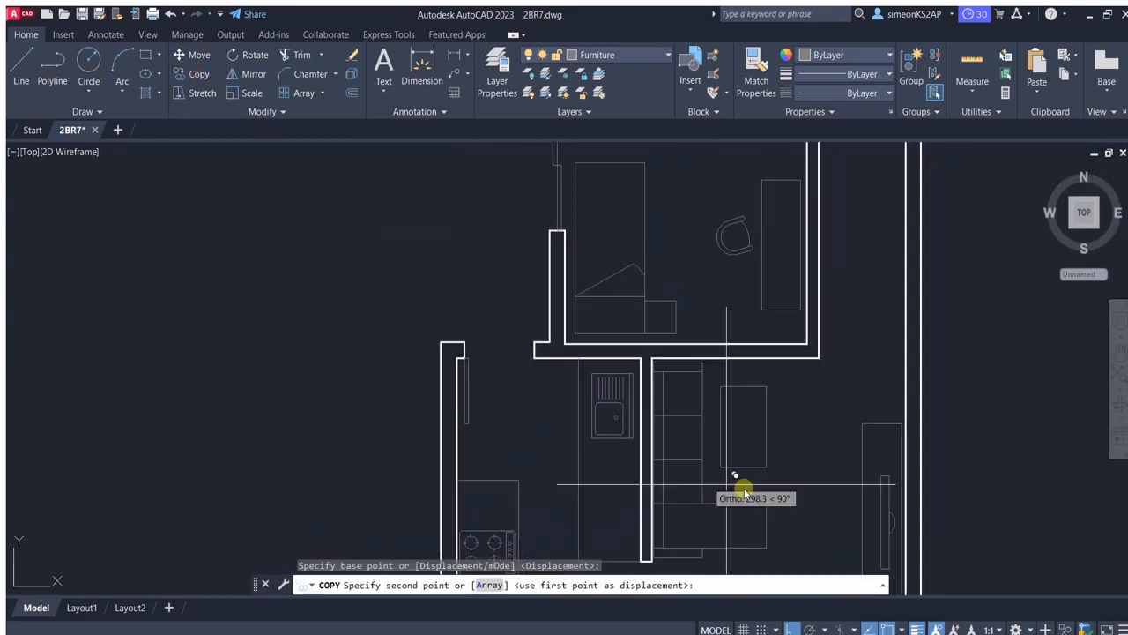
key(F8)
scroll(521, 310, up, 2)
click(520, 310)
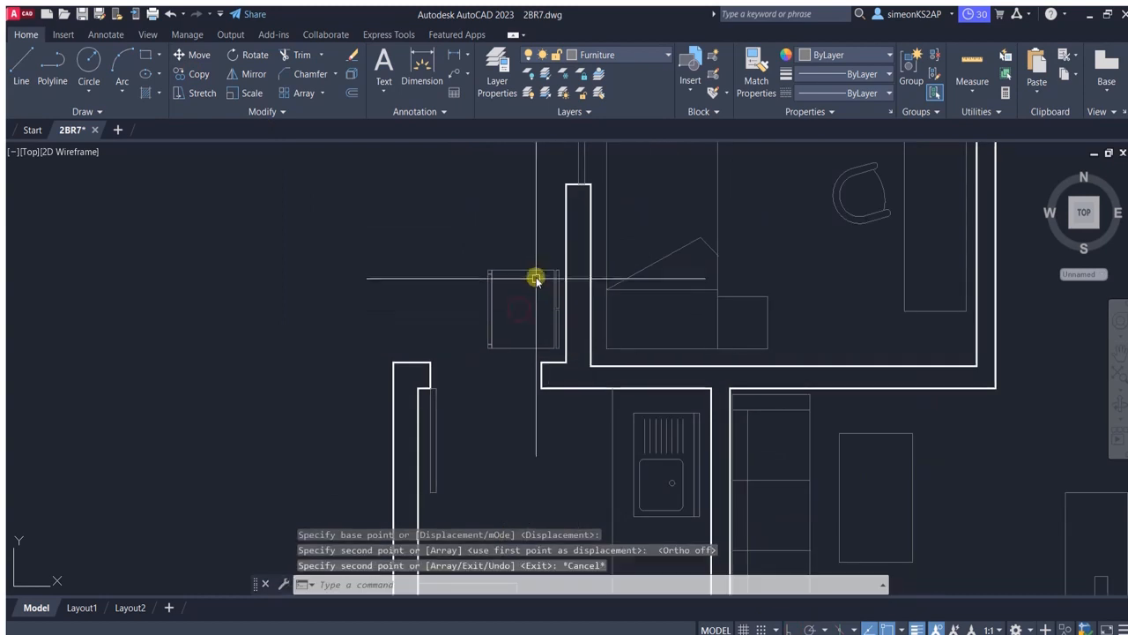
key(Escape)
click(193, 59)
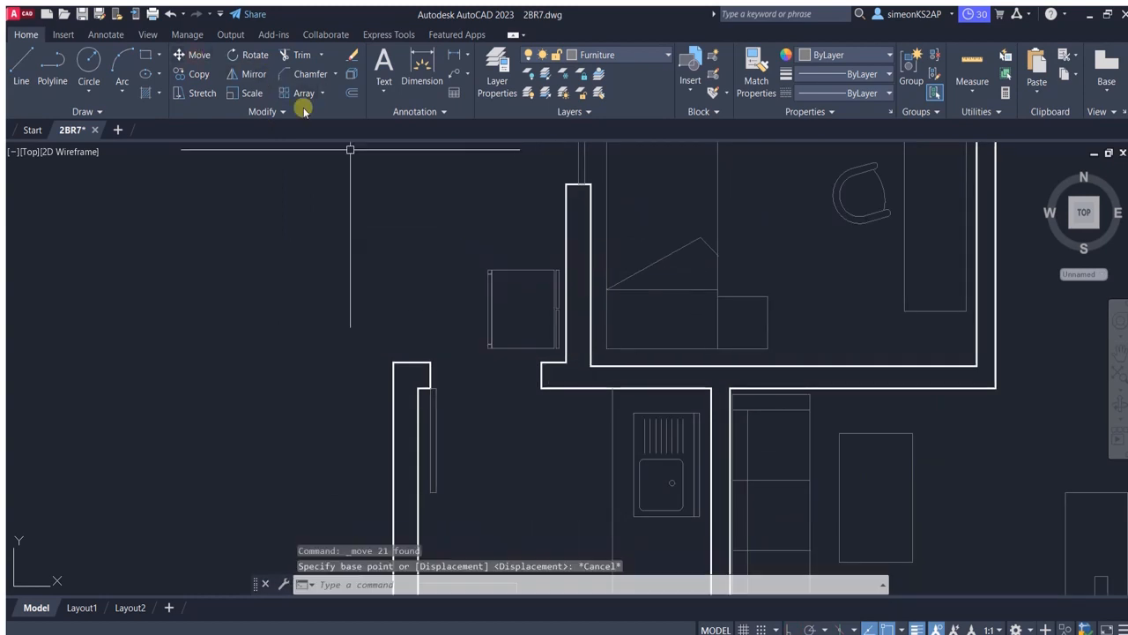
Mirror the square appliance outside the rear door about its vertical centreline, erasing the source object.
click(532, 271)
click(253, 77)
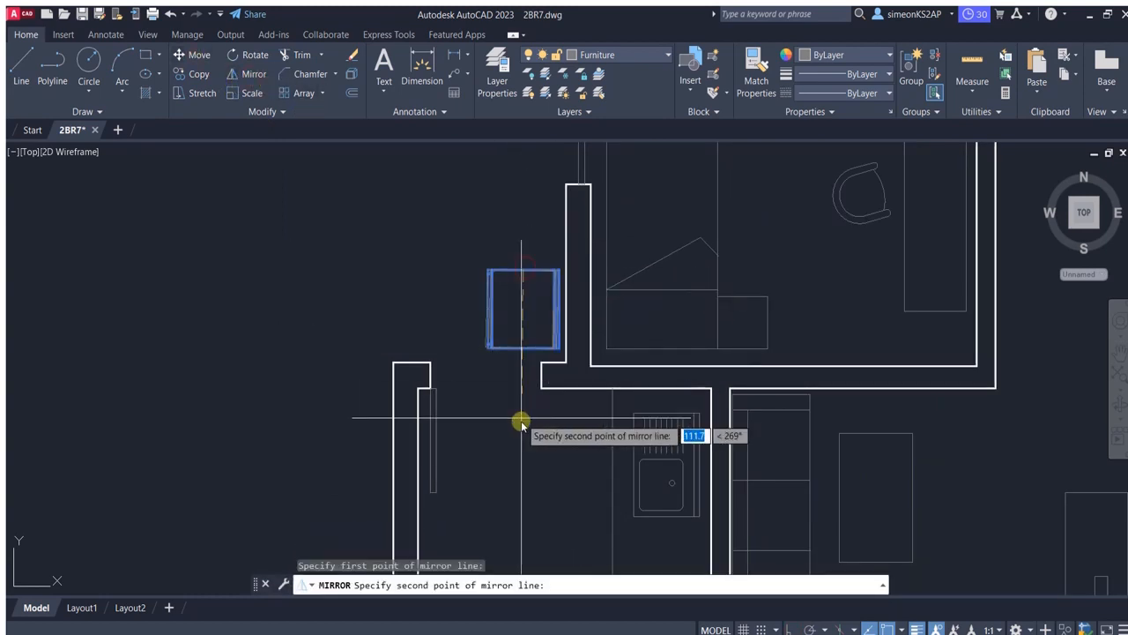
click(790, 630)
click(533, 469)
key(Return)
scroll(520, 282, down, 5)
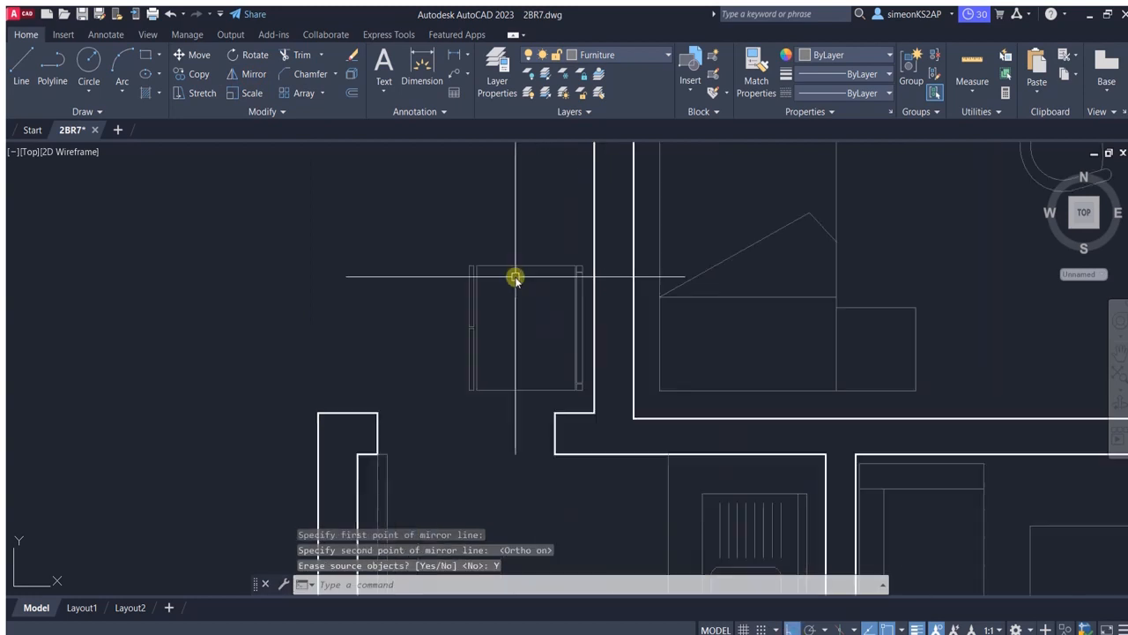
Move the mirrored appliance straight up along the bedroom's exterior wall, away from the rear door.
scroll(543, 311, up, 4)
click(539, 393)
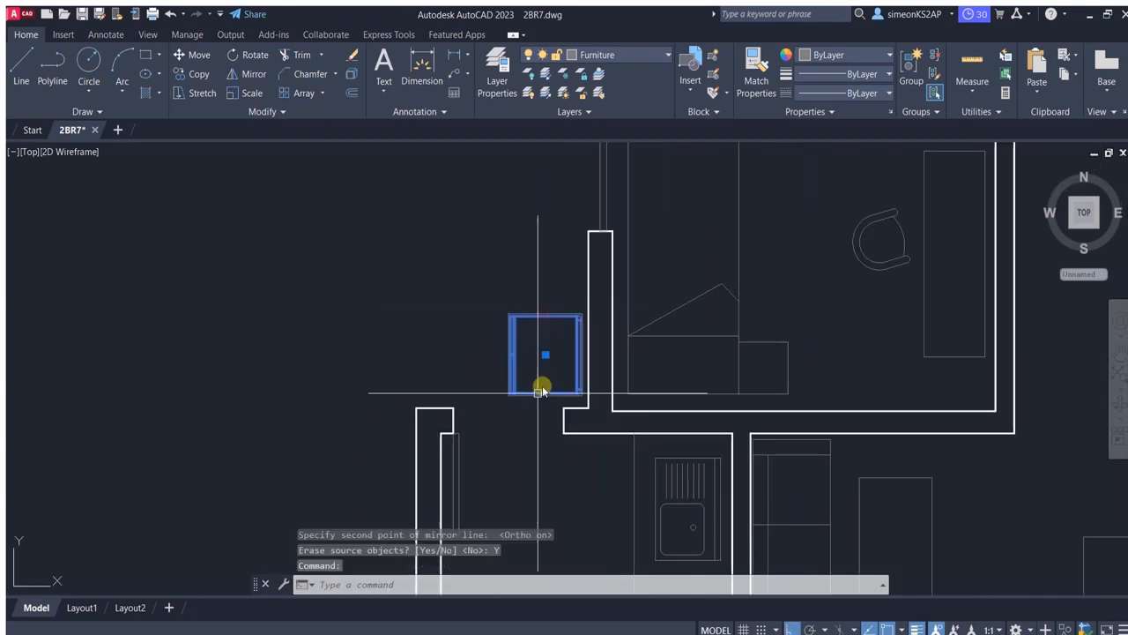
middle_drag(539, 392, 539, 306)
click(200, 55)
click(587, 457)
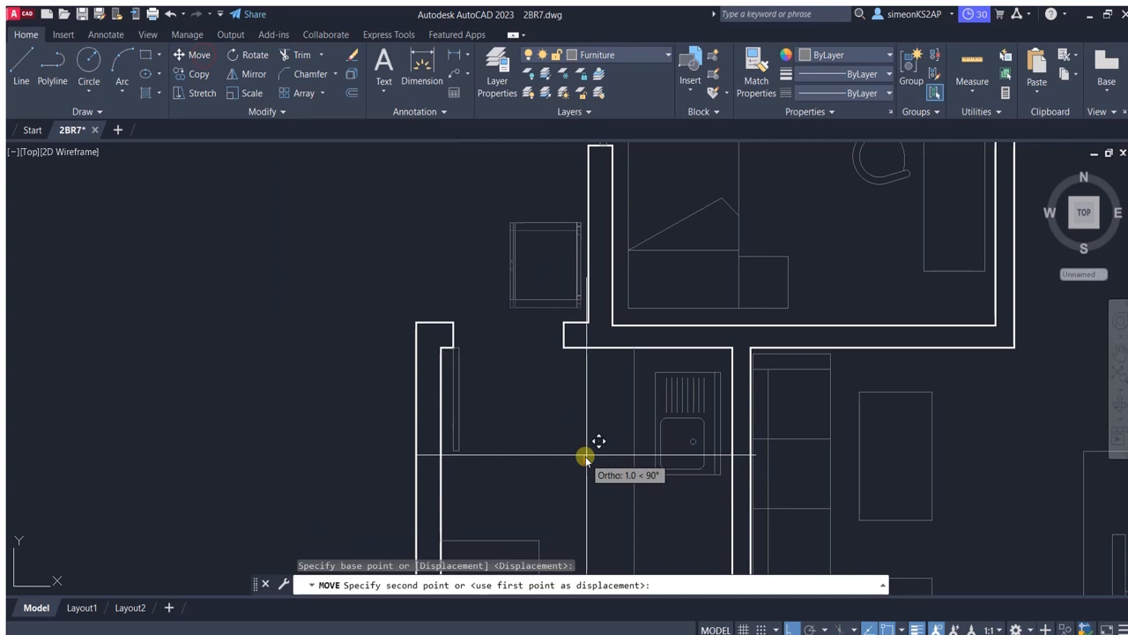
click(591, 385)
Draw a circle centred midway between opposite corners of the appliance's body, filling roughly half its width.
scroll(561, 322, down, 3)
middle_drag(557, 222, 525, 290)
scroll(524, 290, up, 3)
click(87, 59)
scroll(542, 300, up, 3)
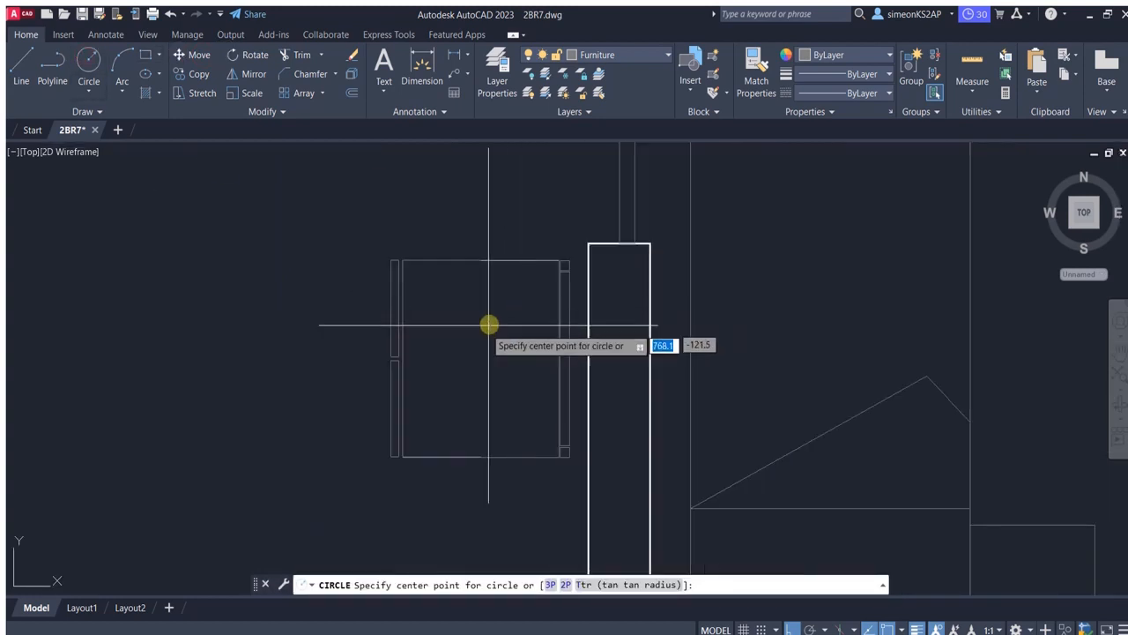
shift+right_click(500, 283)
click(574, 323)
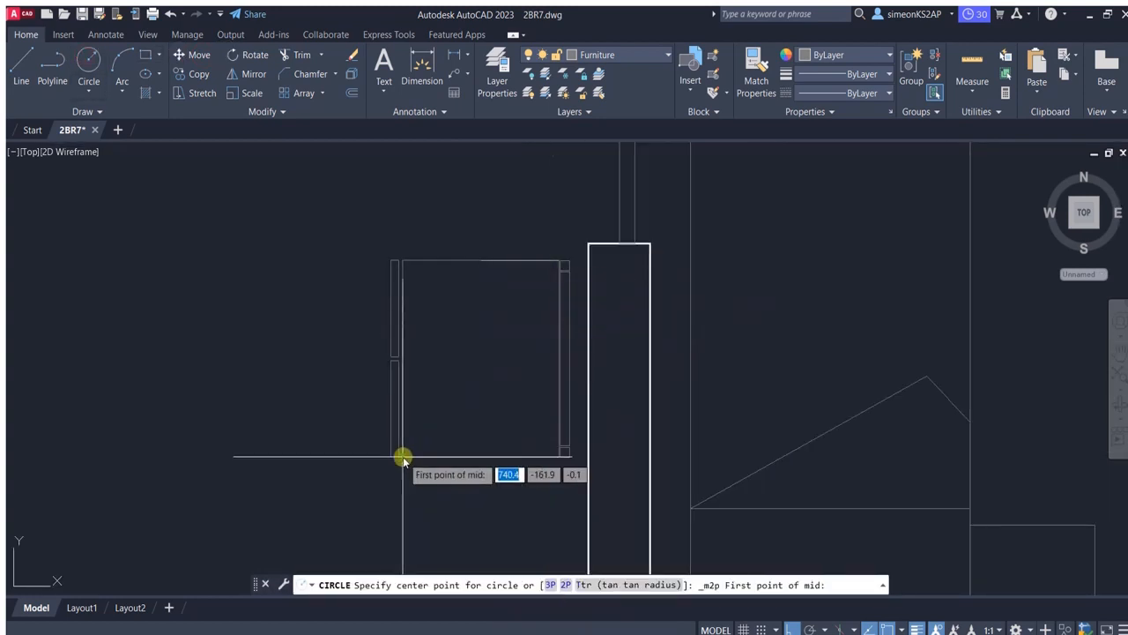
click(403, 456)
click(555, 261)
click(509, 314)
scroll(514, 327, down, 5)
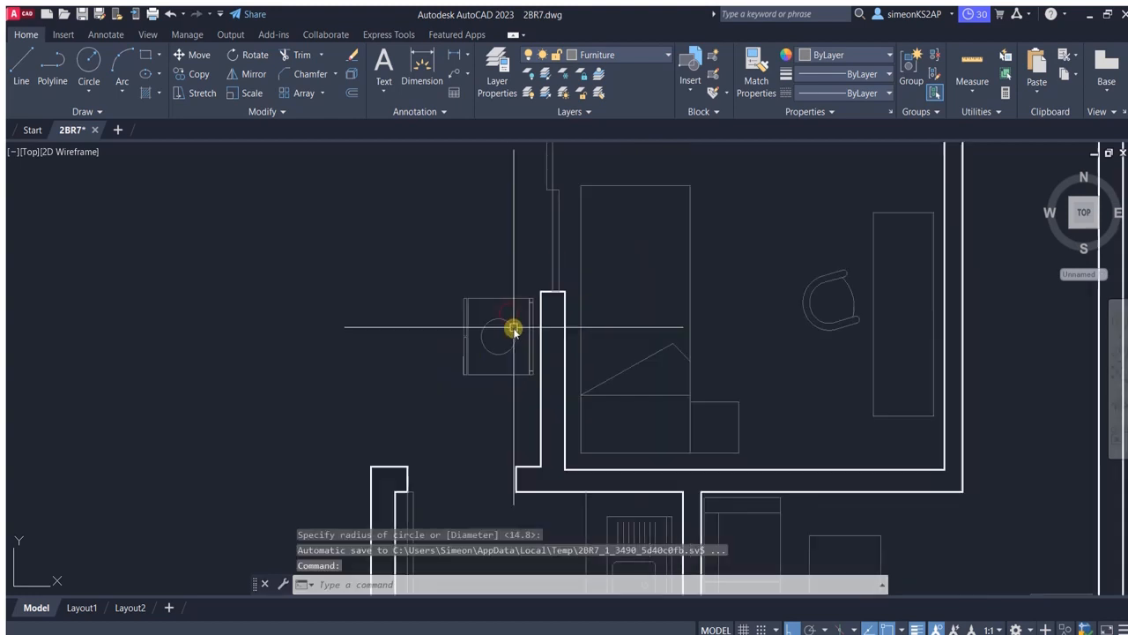
Copy the bathroom's washbasin to the rear-entrance area, directly below the appliance with the circle.
middle_drag(587, 261, 618, 428)
click(196, 74)
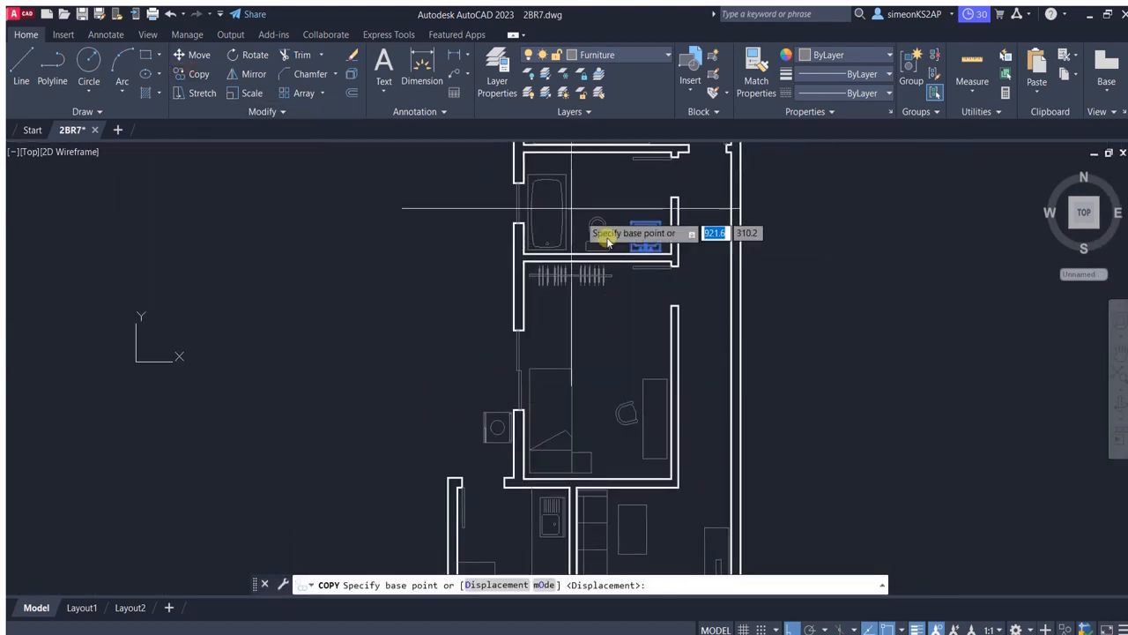
scroll(651, 248, up, 2)
click(633, 254)
scroll(634, 264, down, 3)
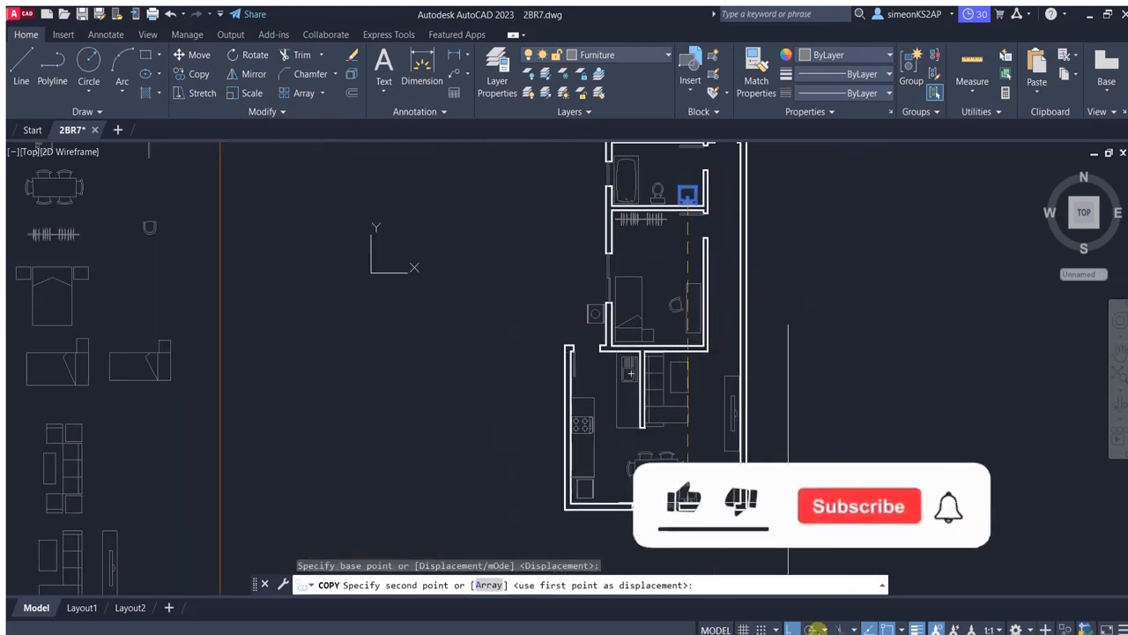
key(F8)
scroll(617, 352, up, 3)
click(582, 422)
key(Escape)
Rotate the copied washbasin 90° counter-clockwise about the midpoint of its tap edge, so the tap side faces the bedroom wall.
click(609, 426)
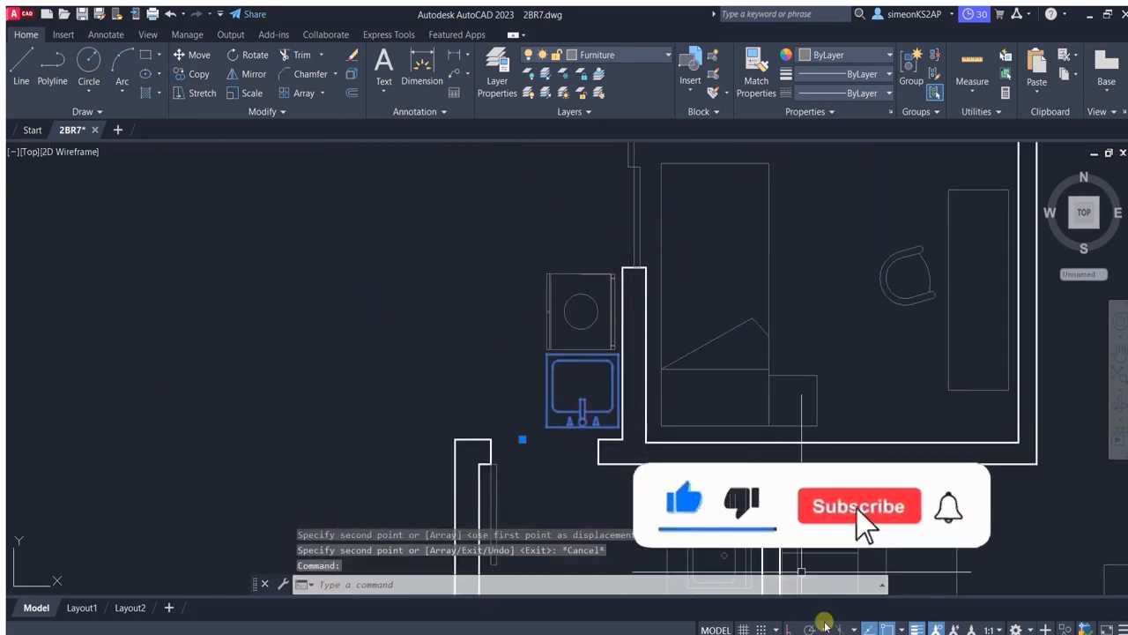
click(792, 630)
click(249, 55)
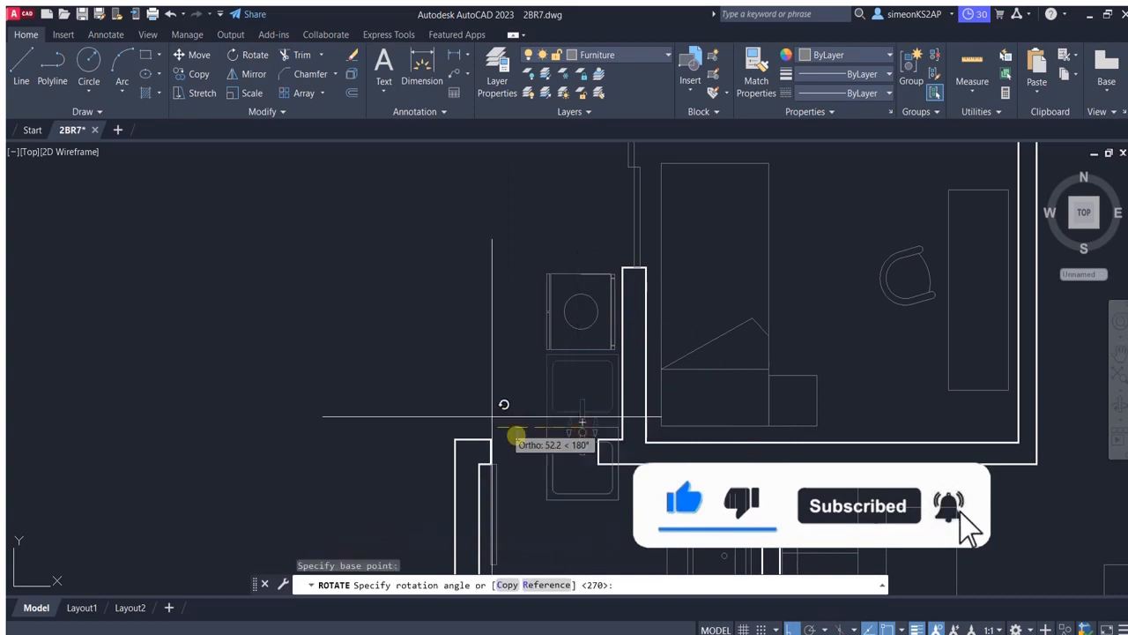
click(585, 499)
click(453, 461)
key(Escape)
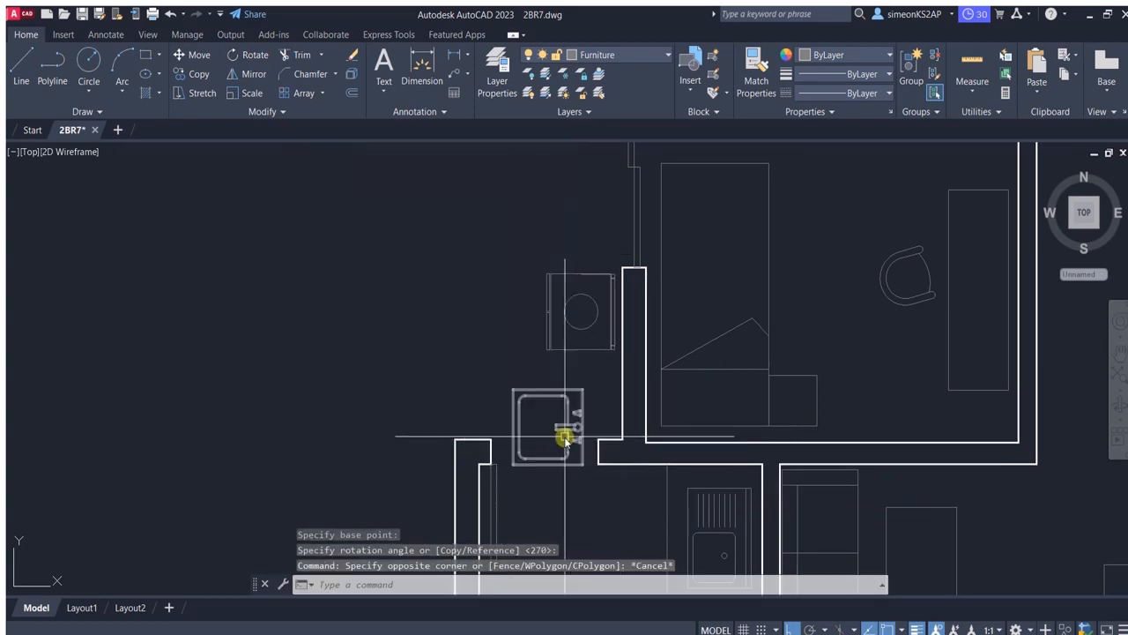